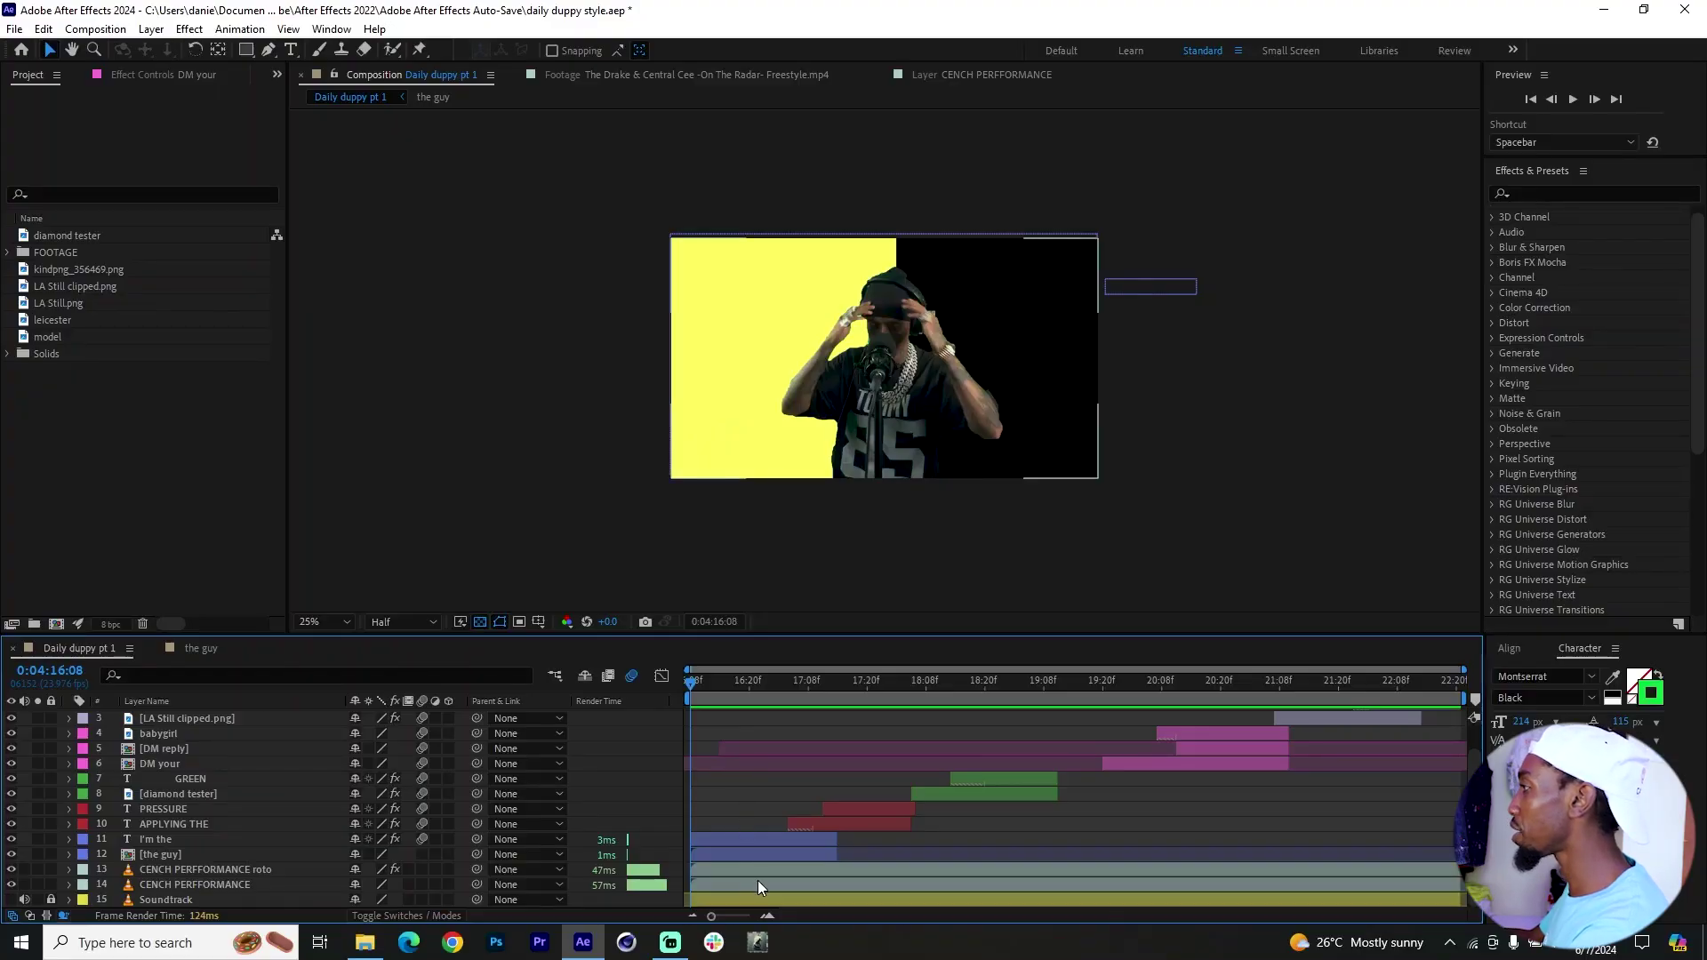
- Review the existing Daily duppy pt 1 composition by inspecting the roto and diamond tester layers across the timeline
left_click(761, 872)
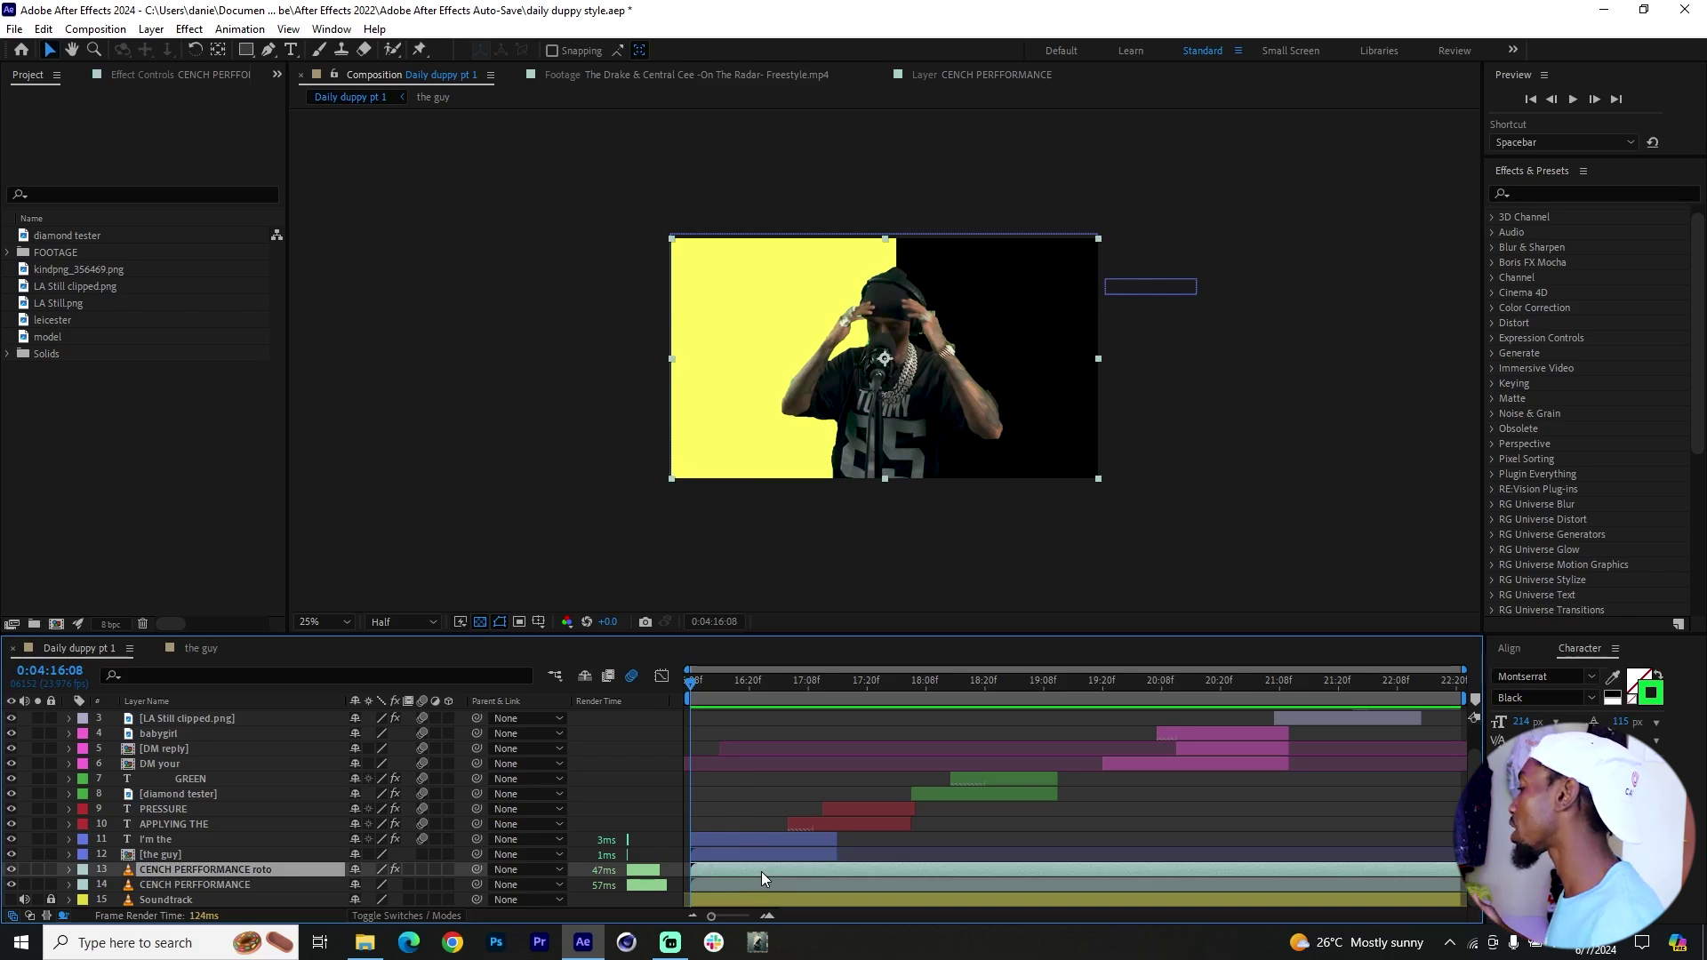
left_click_drag(722, 687, 969, 712)
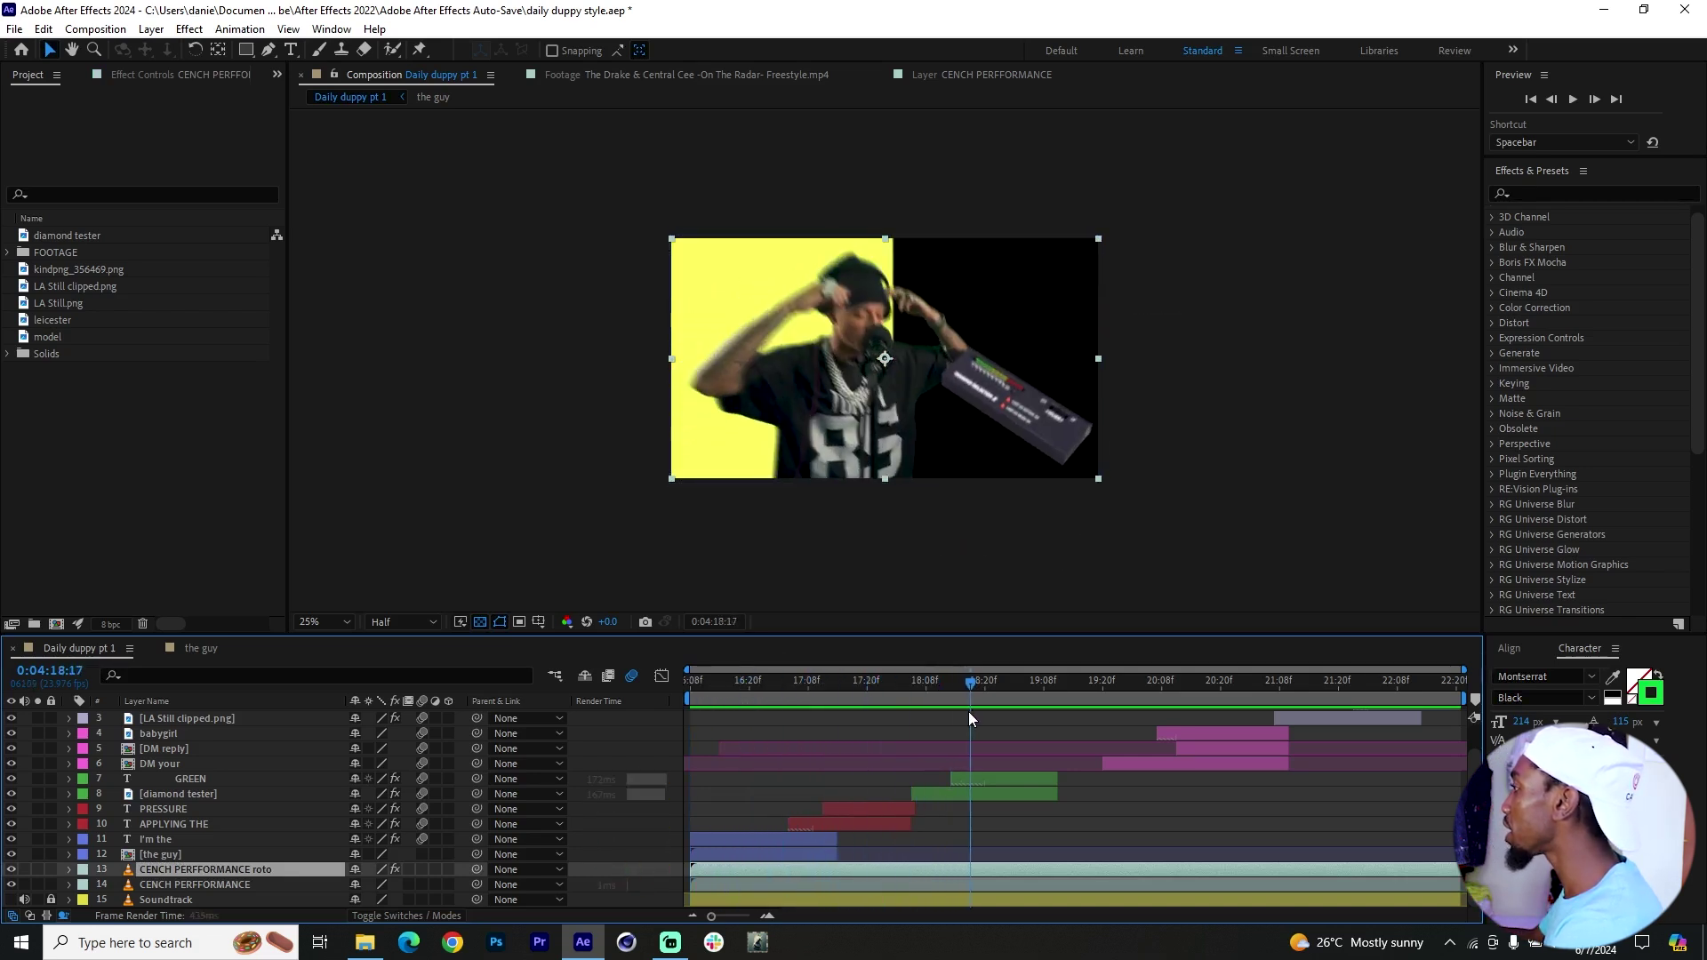
left_click(987, 791)
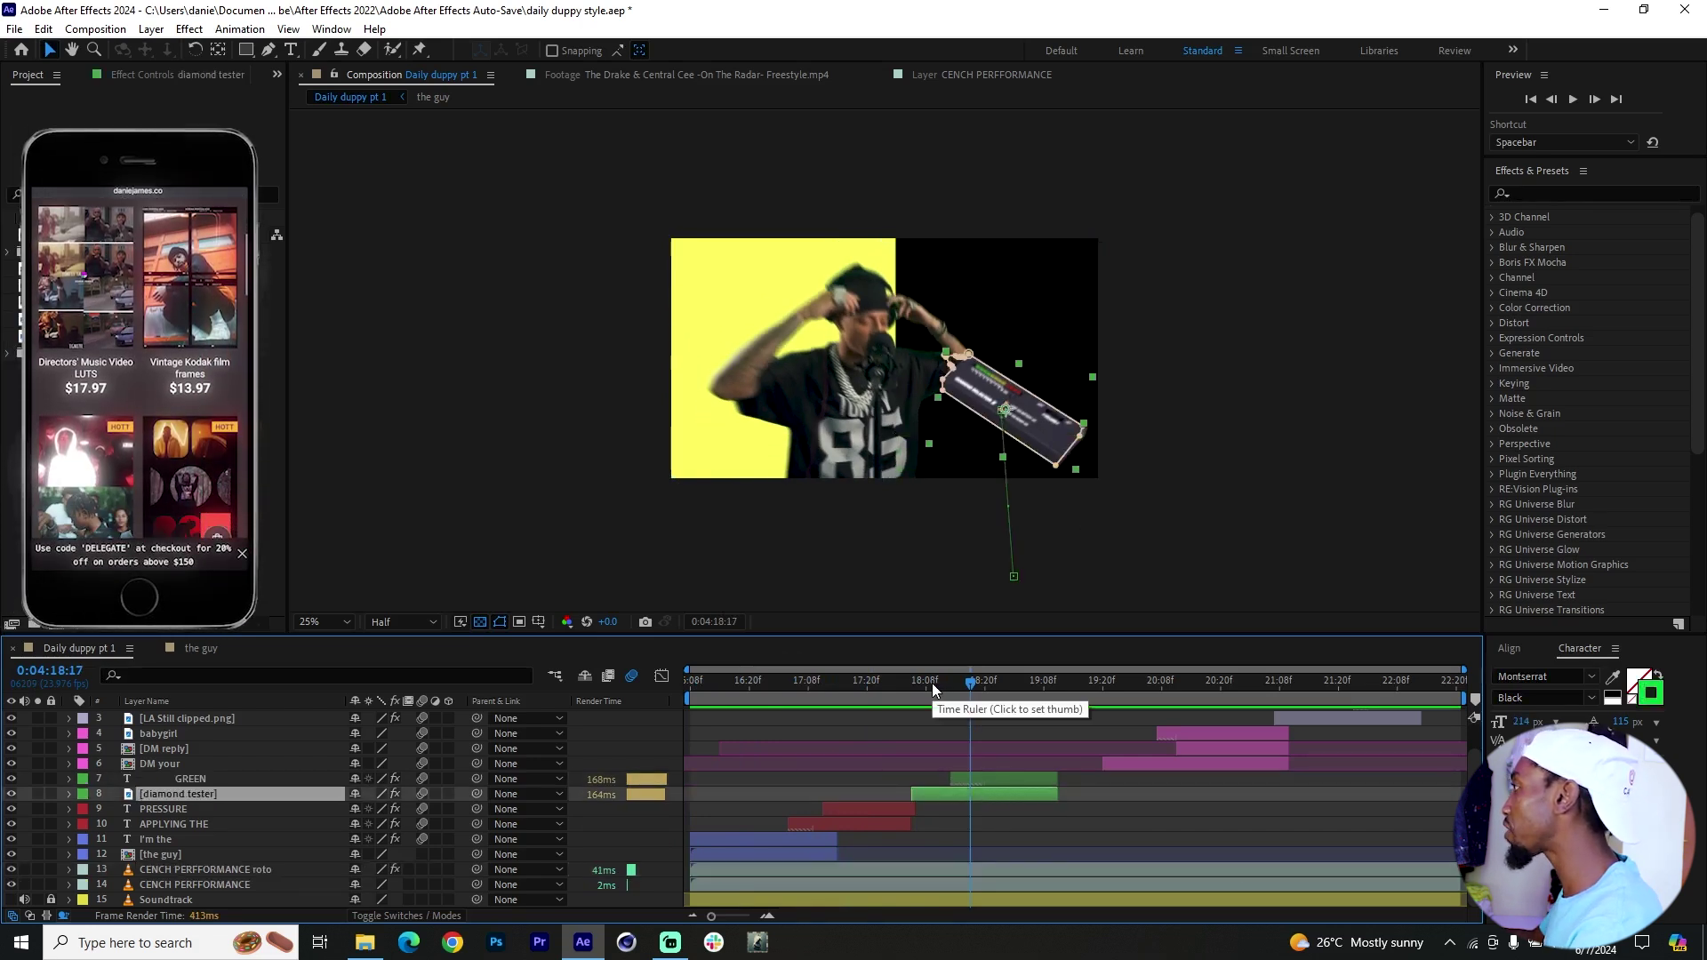
left_click_drag(932, 683, 680, 713)
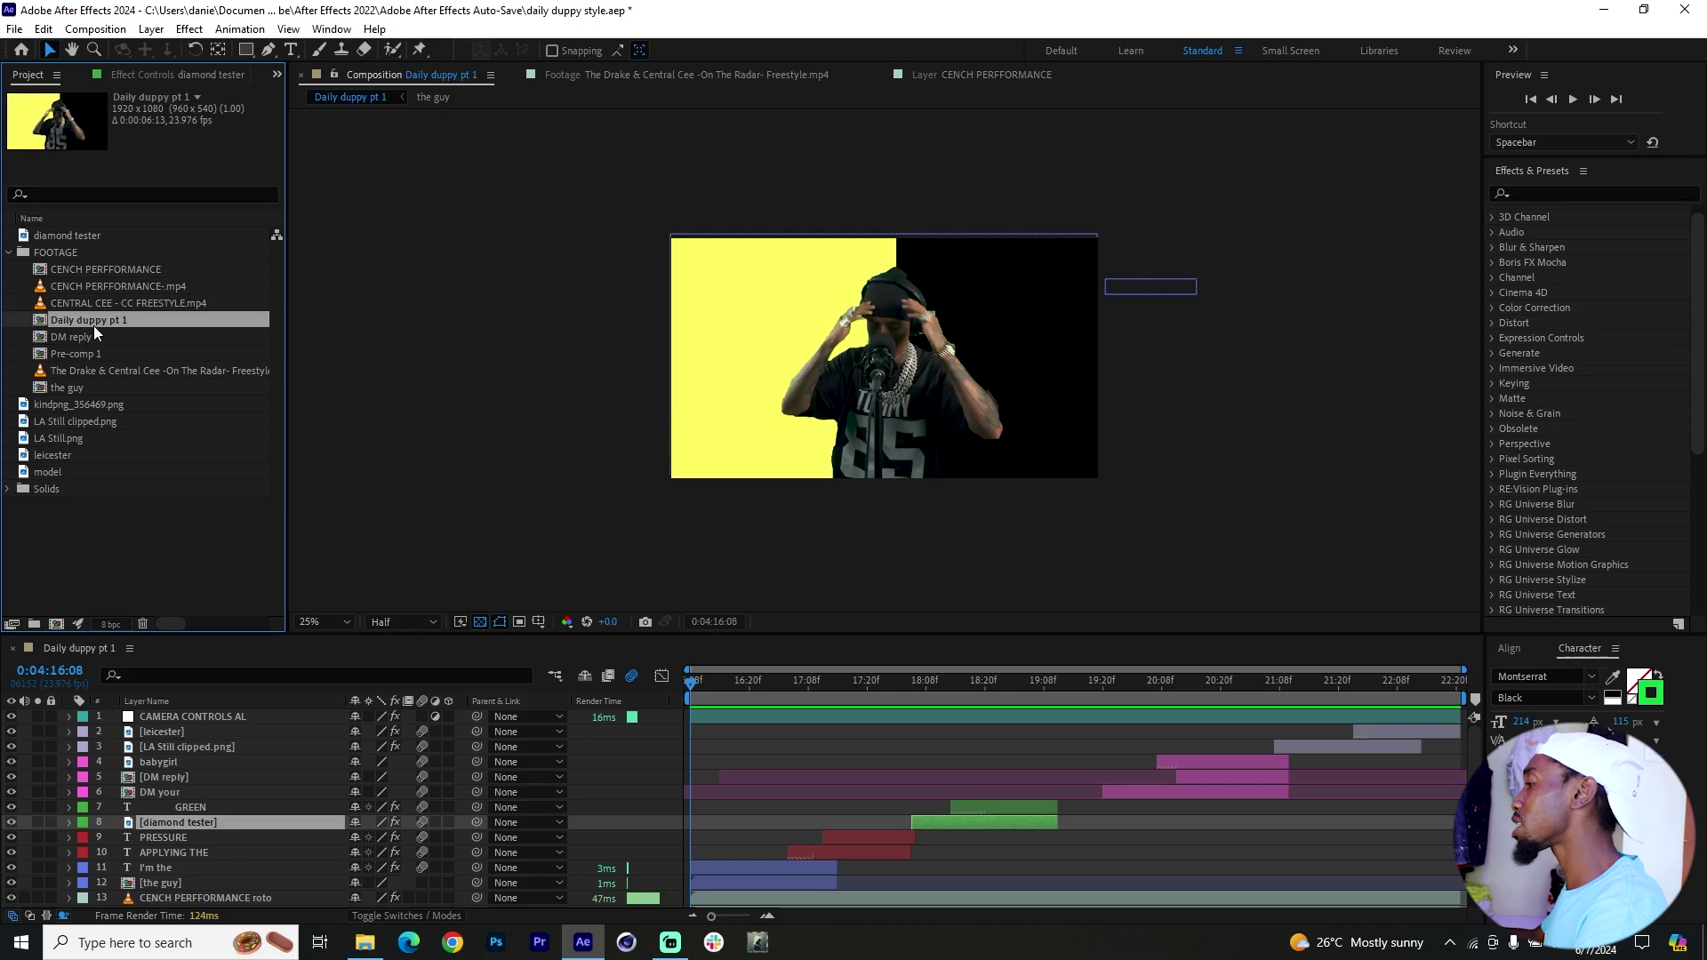
- Duplicate the Daily duppy pt 1 composition and, in the copy, delete every layer from CAMERA CONTROLS AL down to the guy
key("ctrl+d")
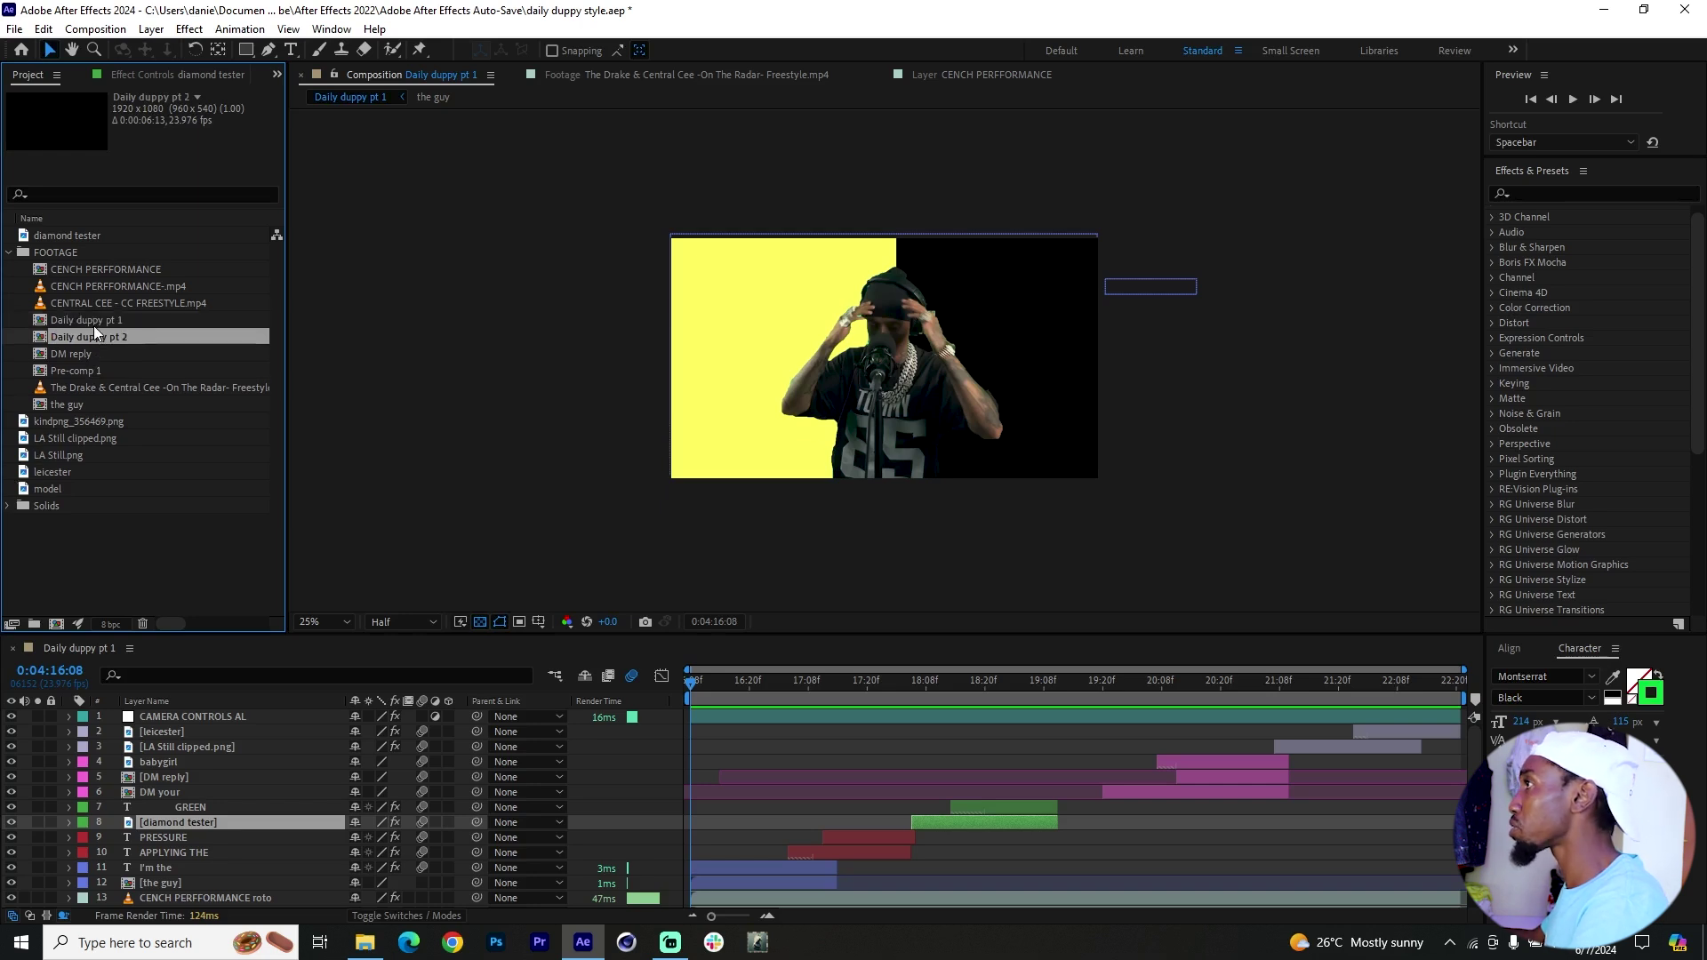
double_click(98, 337)
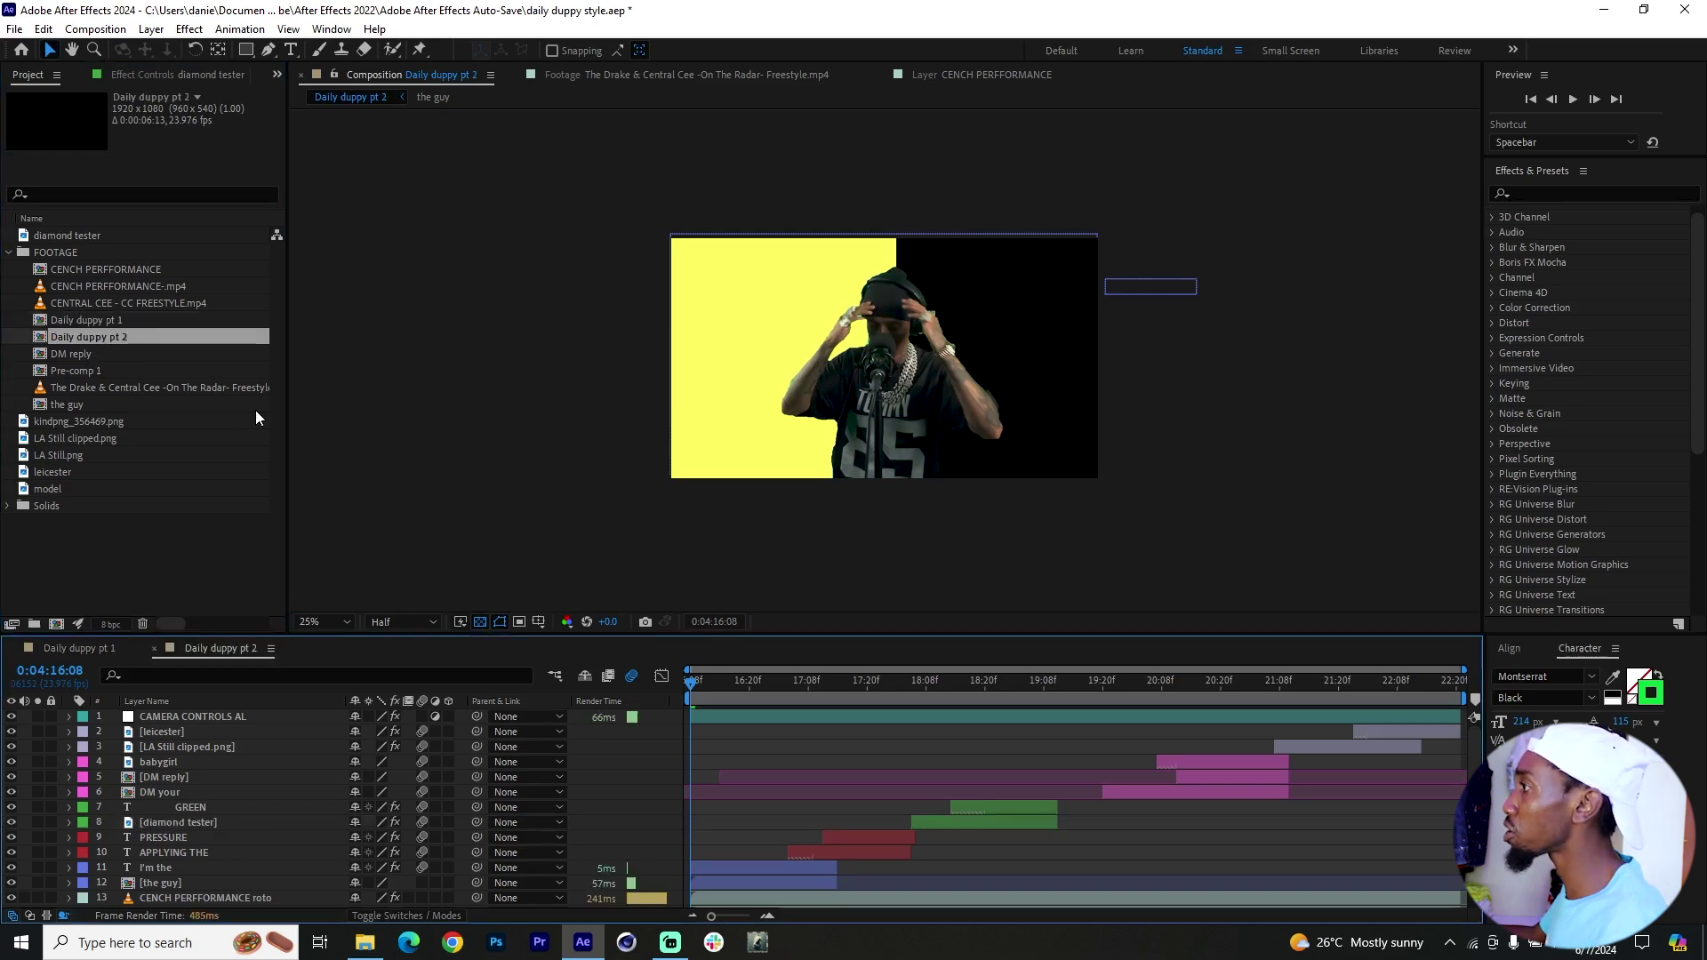
left_click(243, 717)
scroll(232, 789, "down", 1)
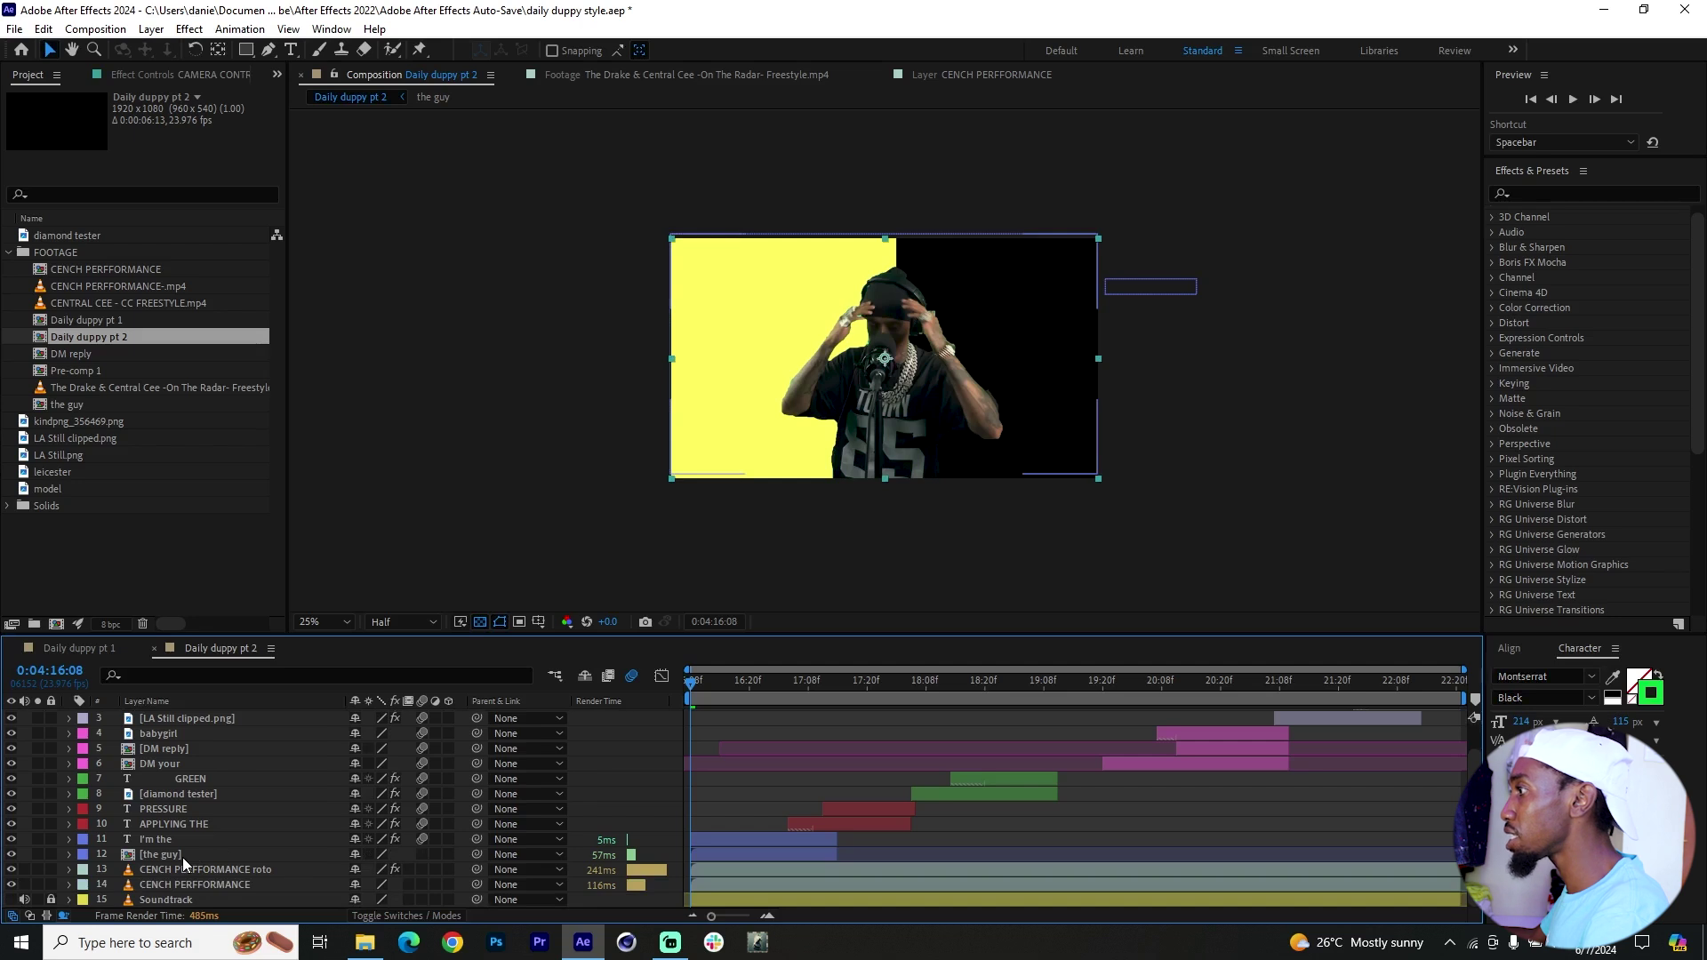
left_click(183, 855, "shift")
key("Delete")
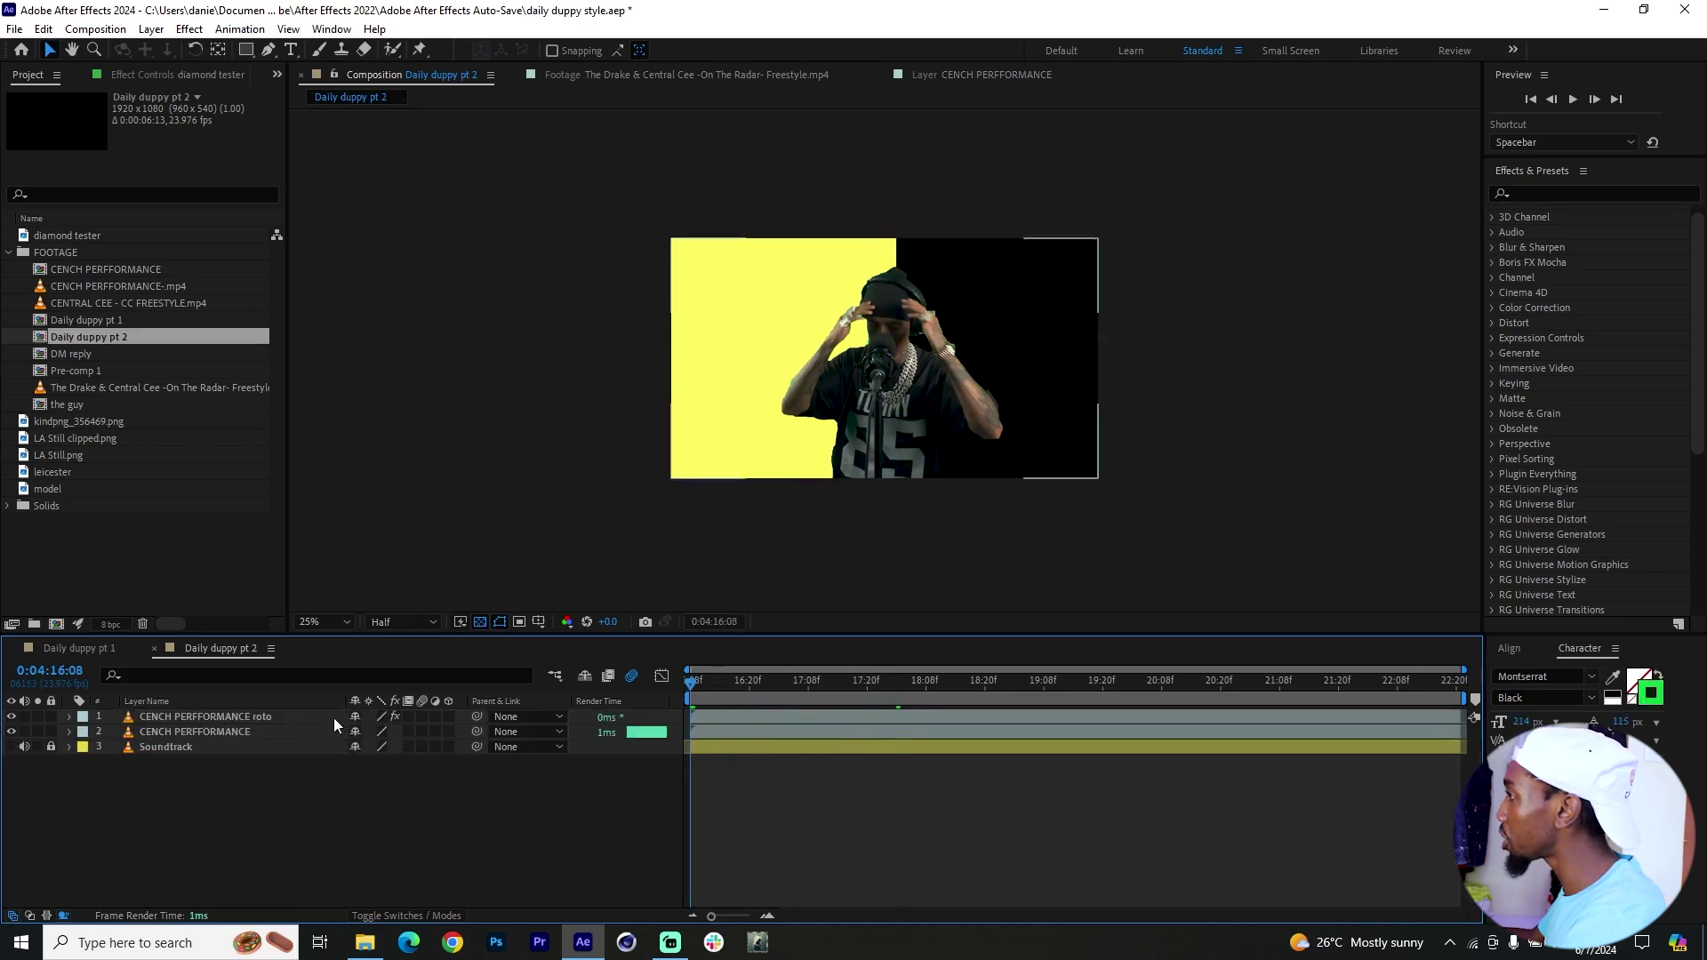
- Examine the performance footage along the timeline, first with its background and then with only the roto layer showing
left_click(198, 732)
left_click(182, 747)
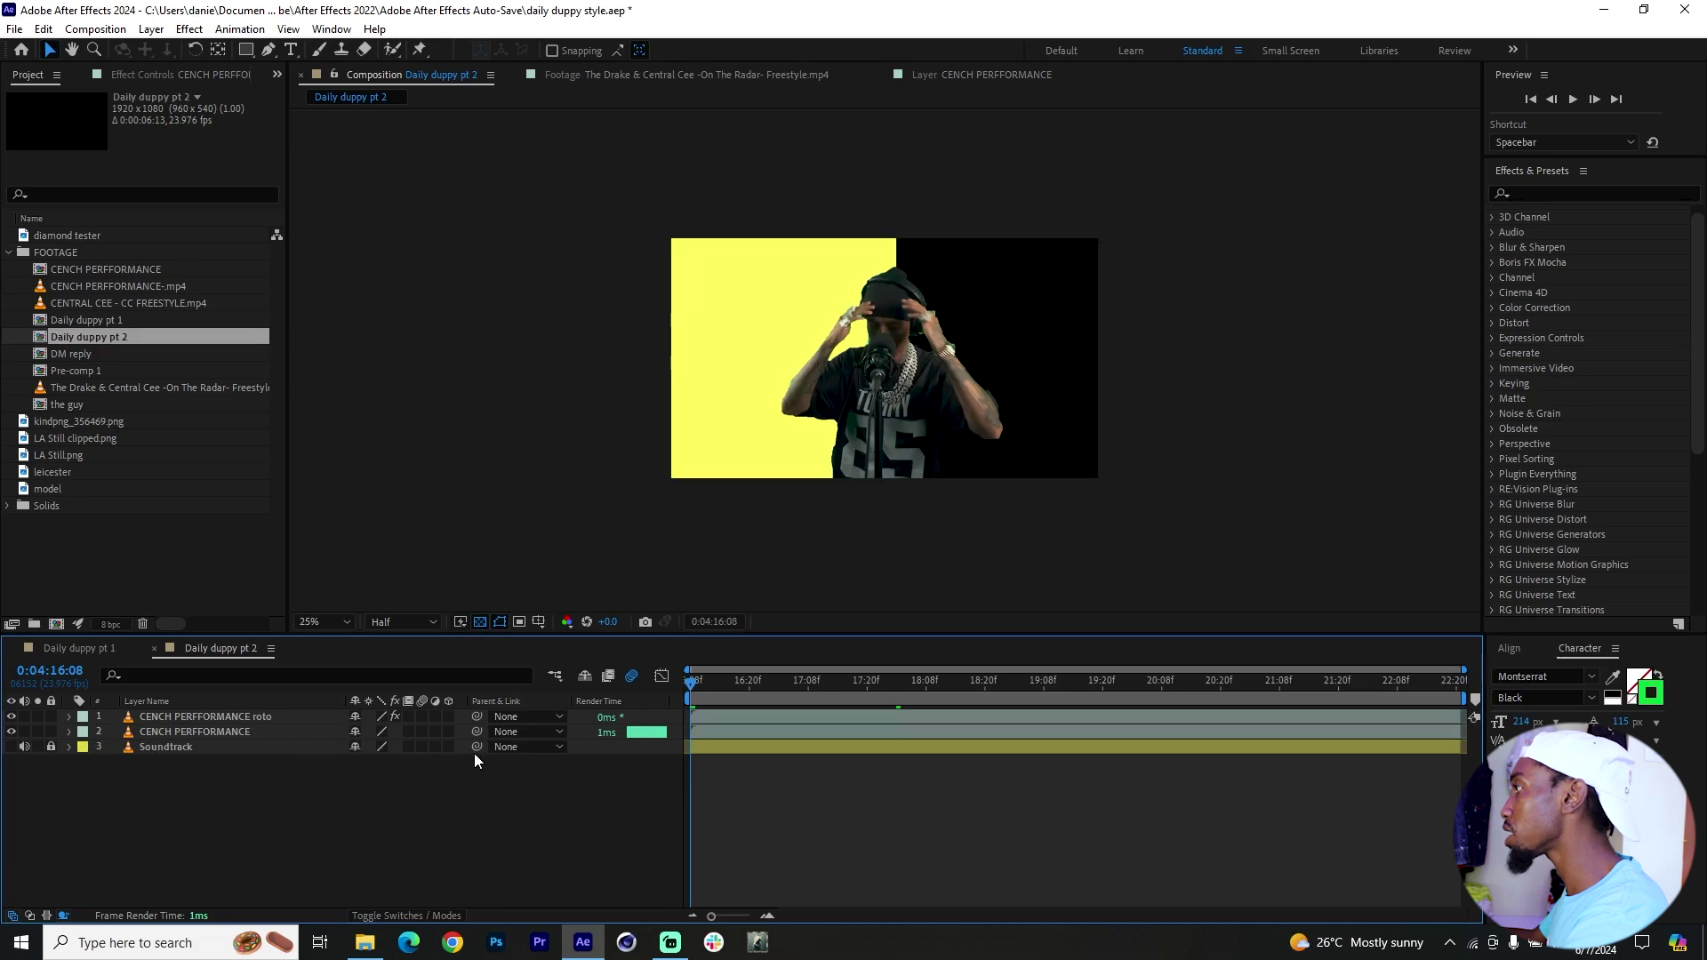
left_click(224, 730)
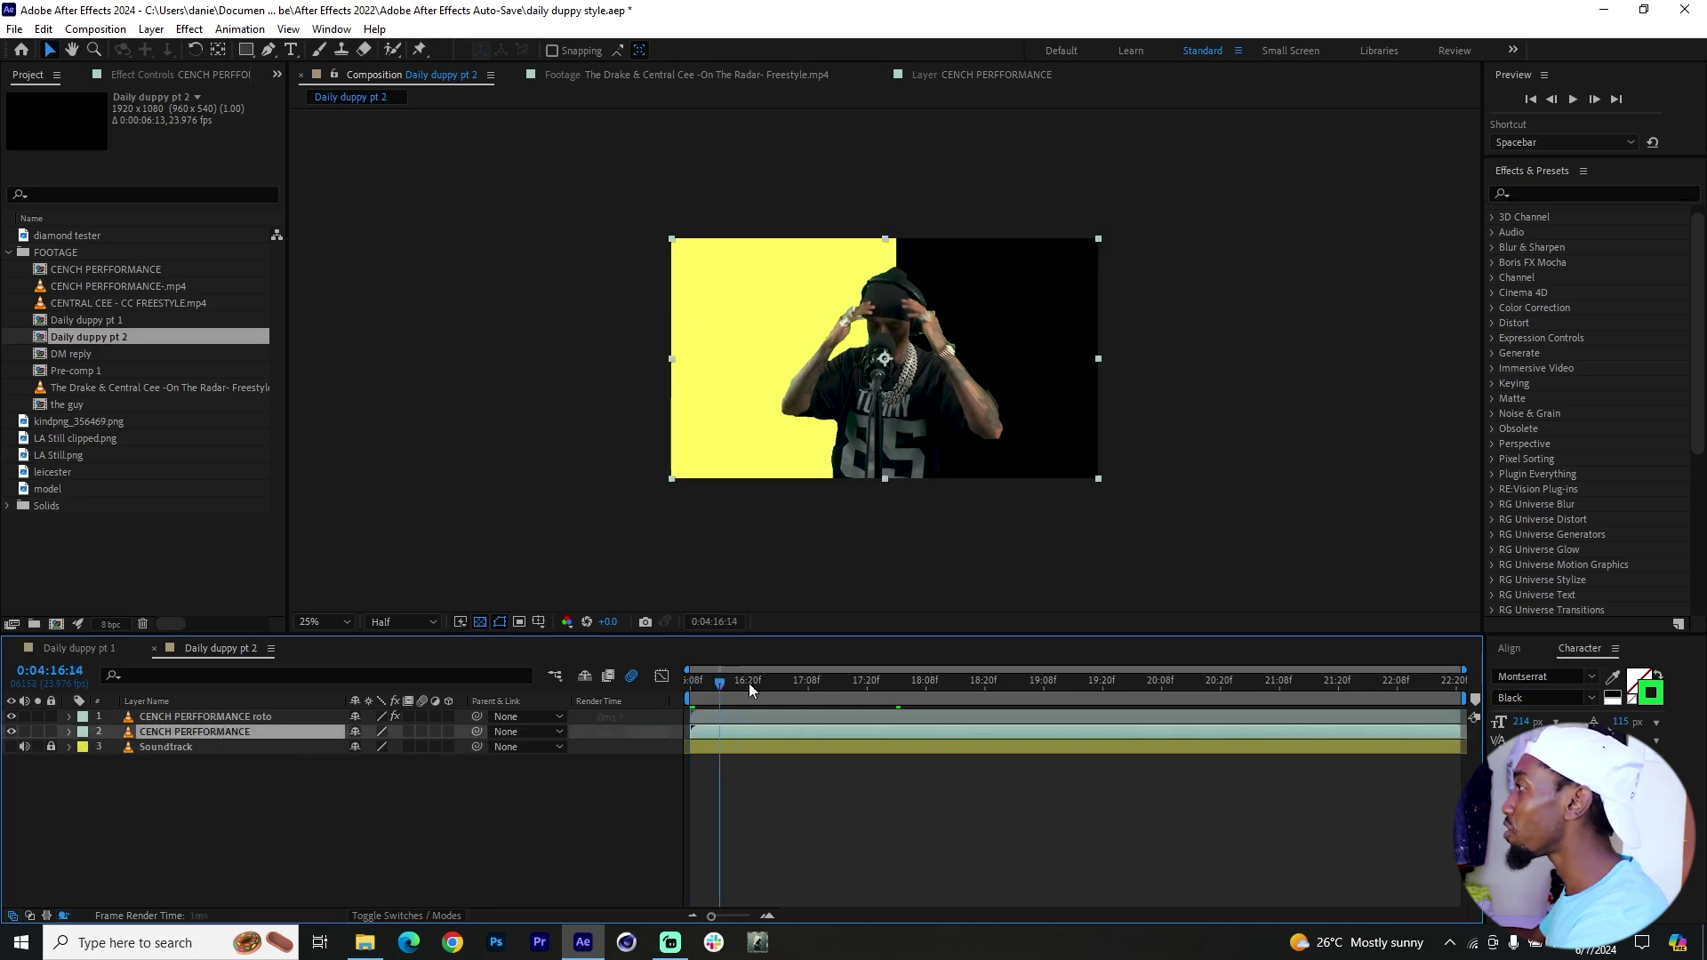
left_click_drag(748, 683, 948, 687)
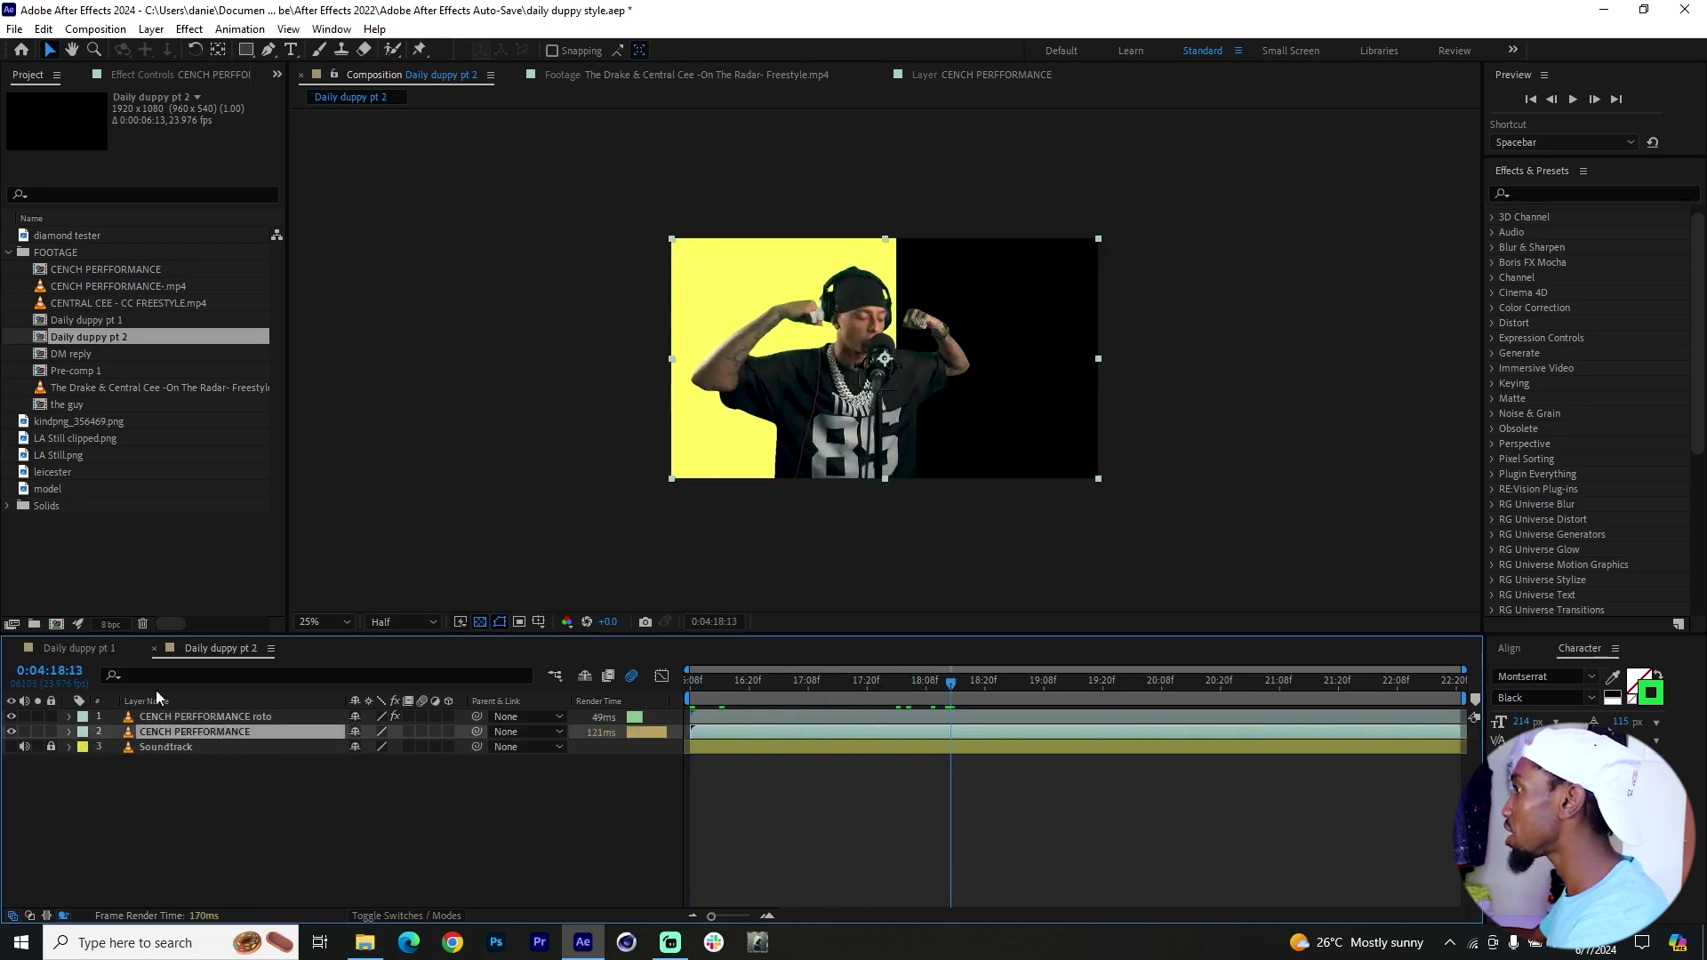
left_click(12, 732)
left_click(190, 717)
left_click_drag(975, 686, 1137, 696)
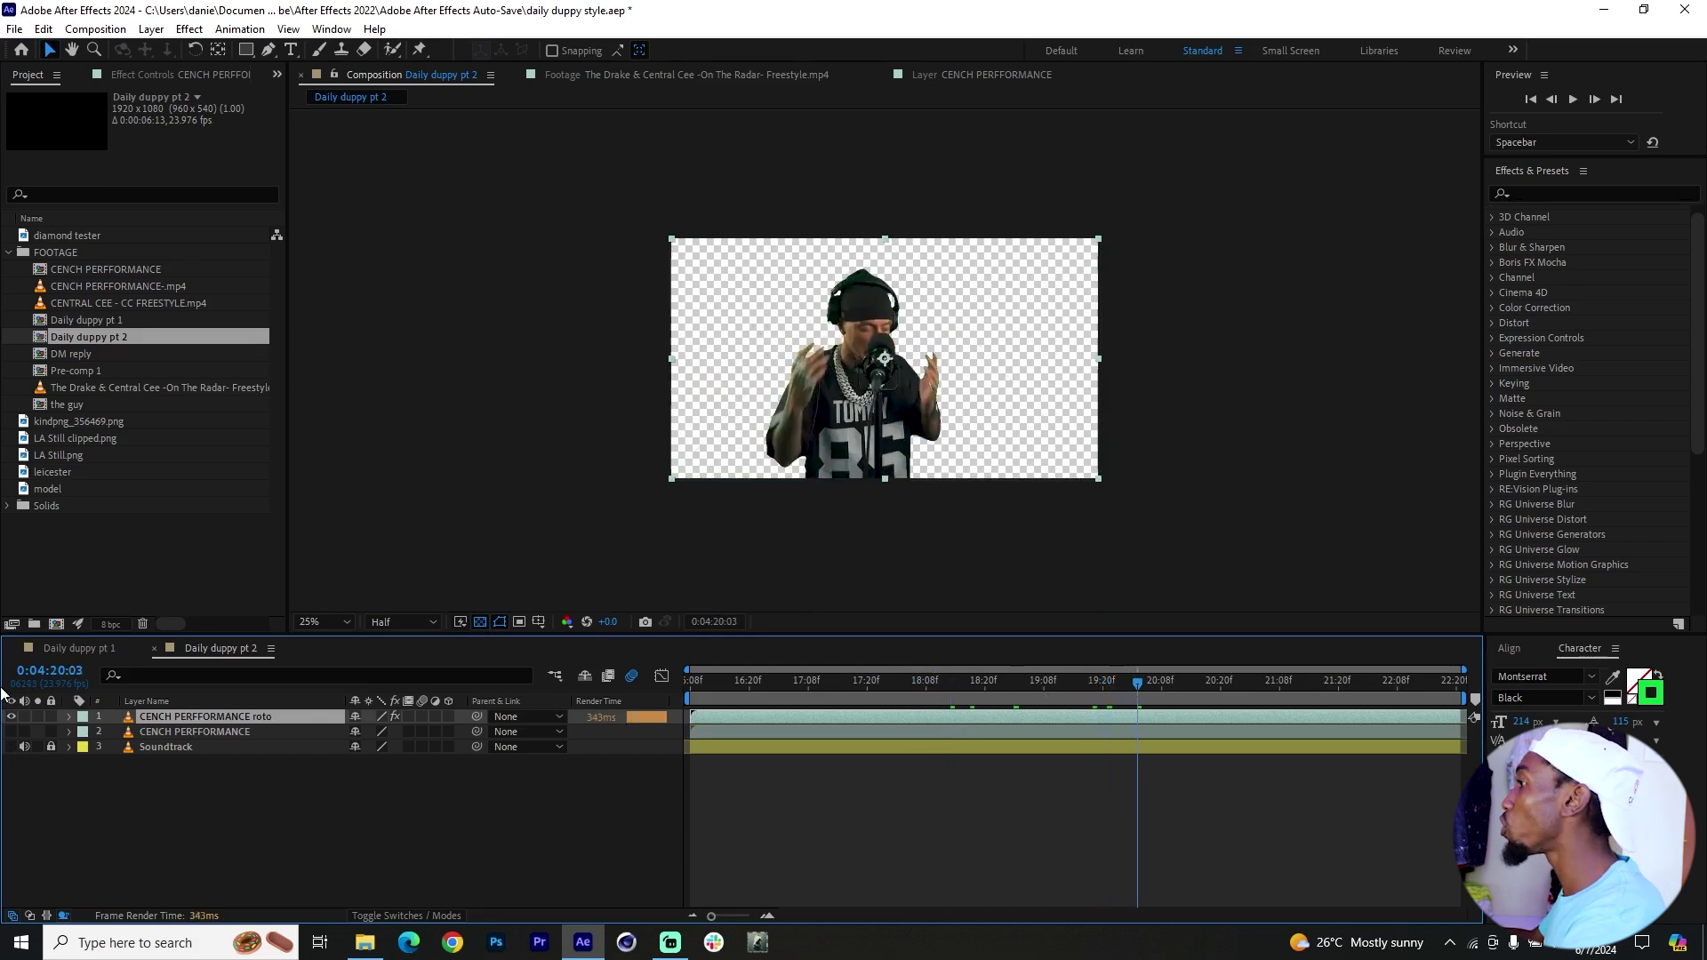
- Show the CENCH PERFFORMANCE layer again and hide the CENCH PERFFORMANCE roto layer
left_click(10, 731)
left_click(11, 716)
left_click(211, 732)
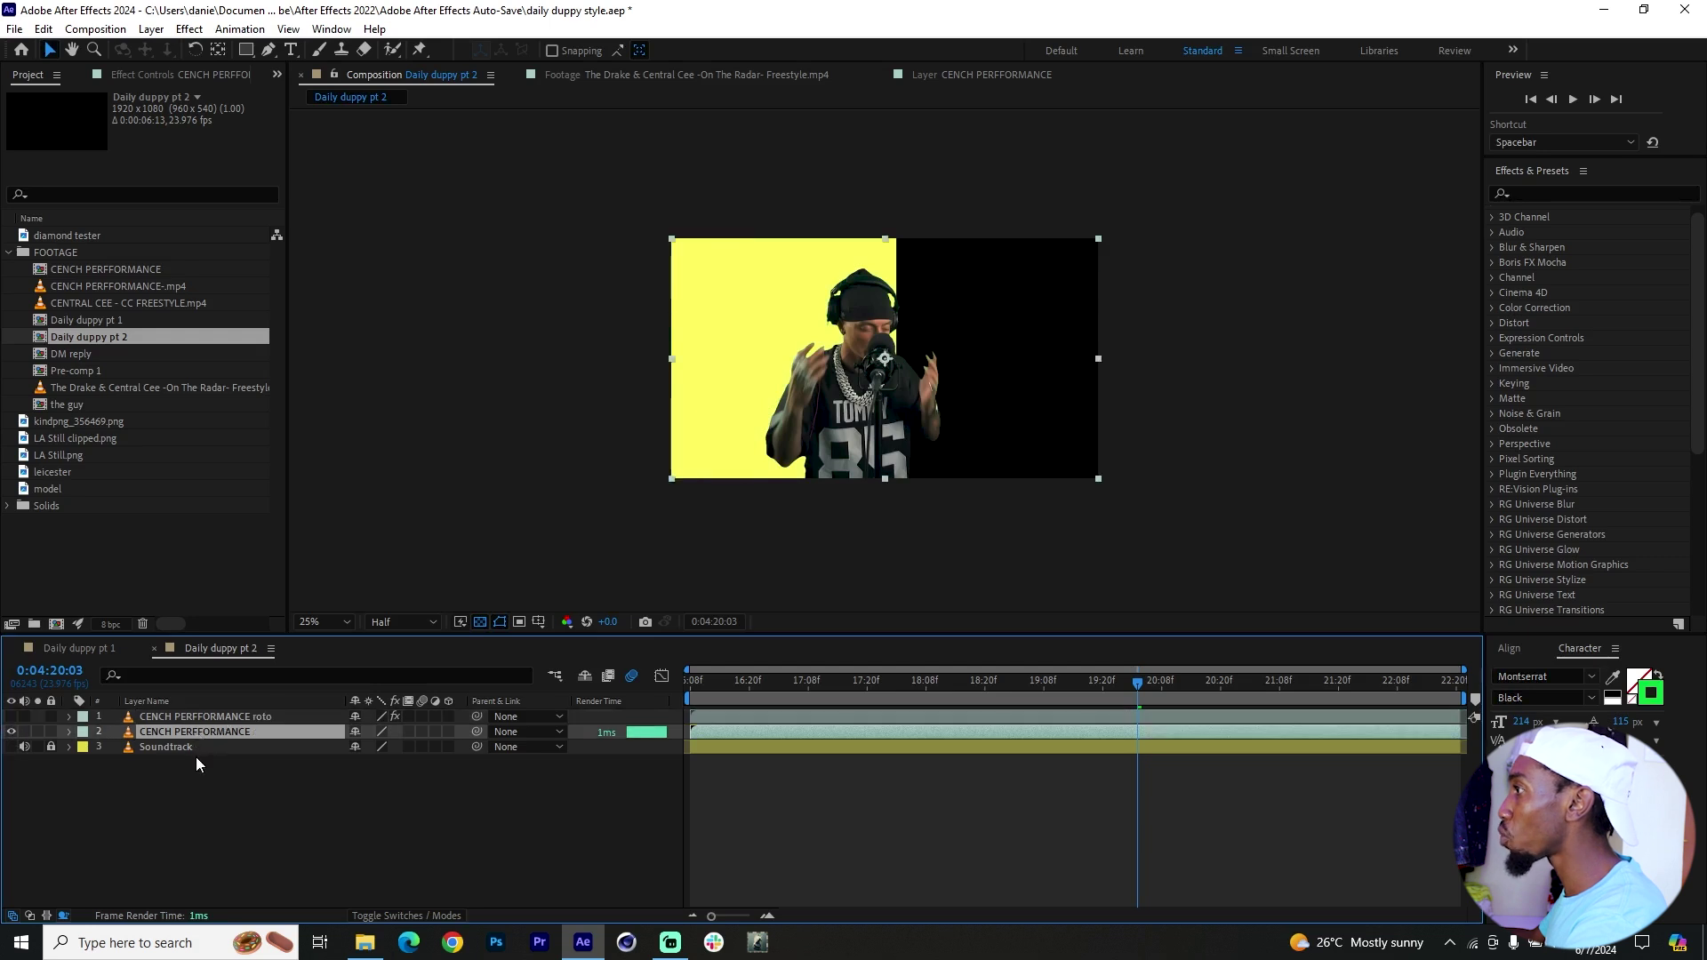
left_click(184, 744)
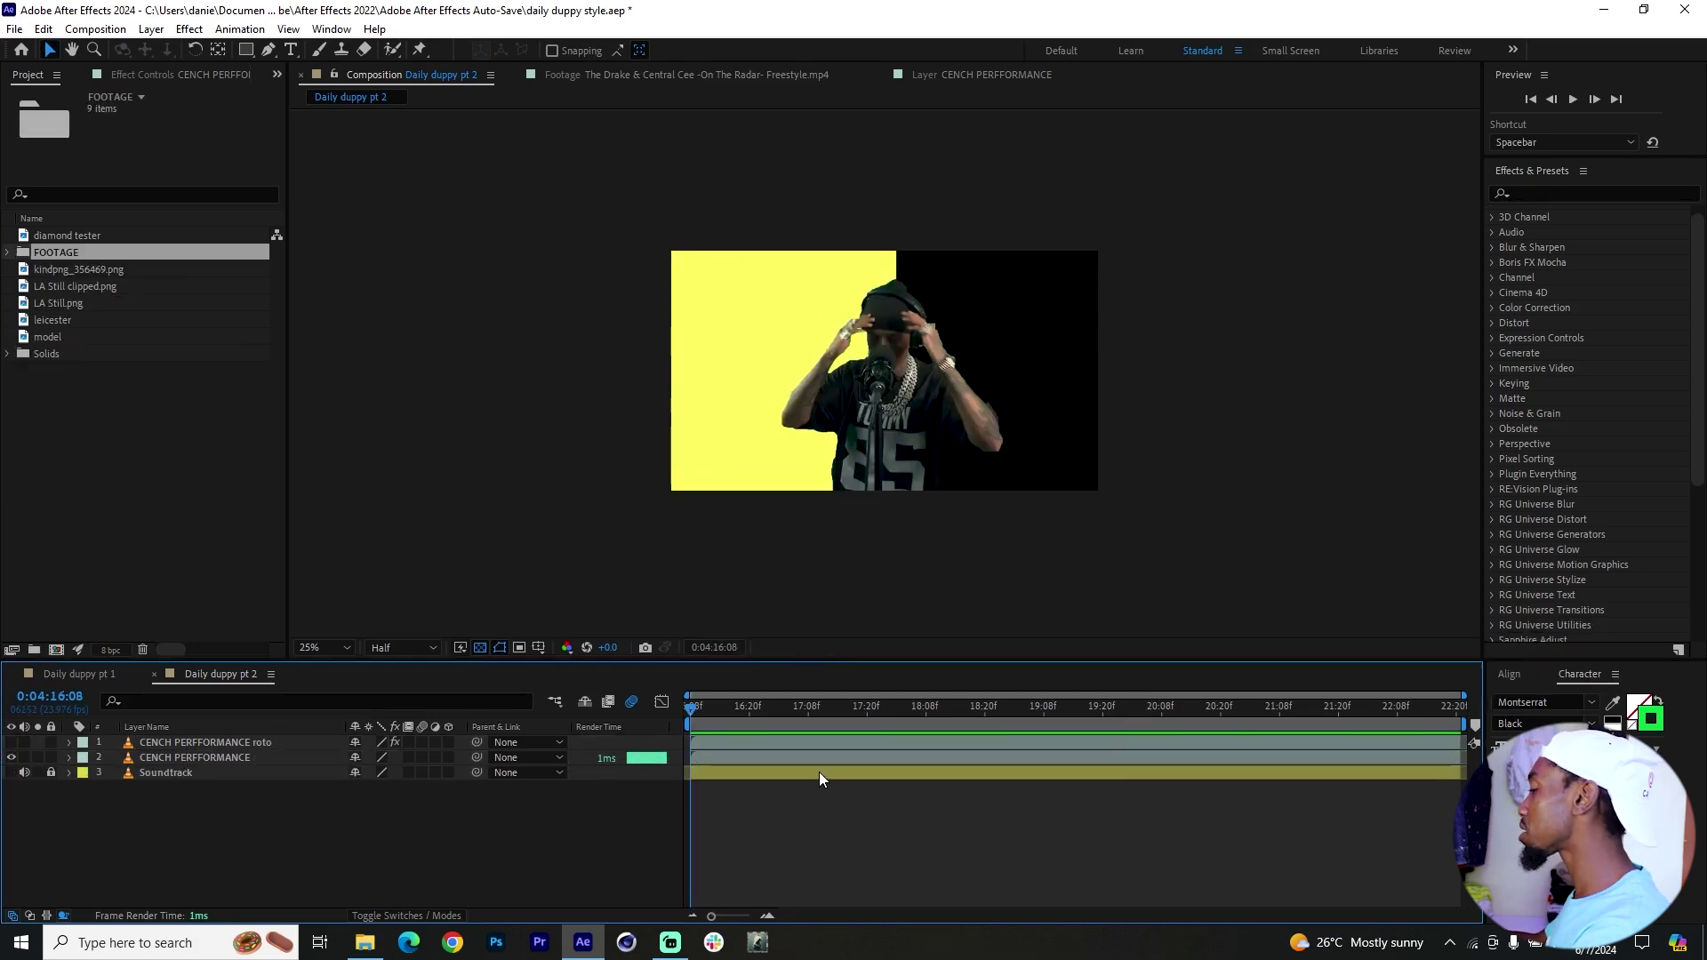
- Play the sequence from its start and place a composition marker at 0:04:17:15
key("space")
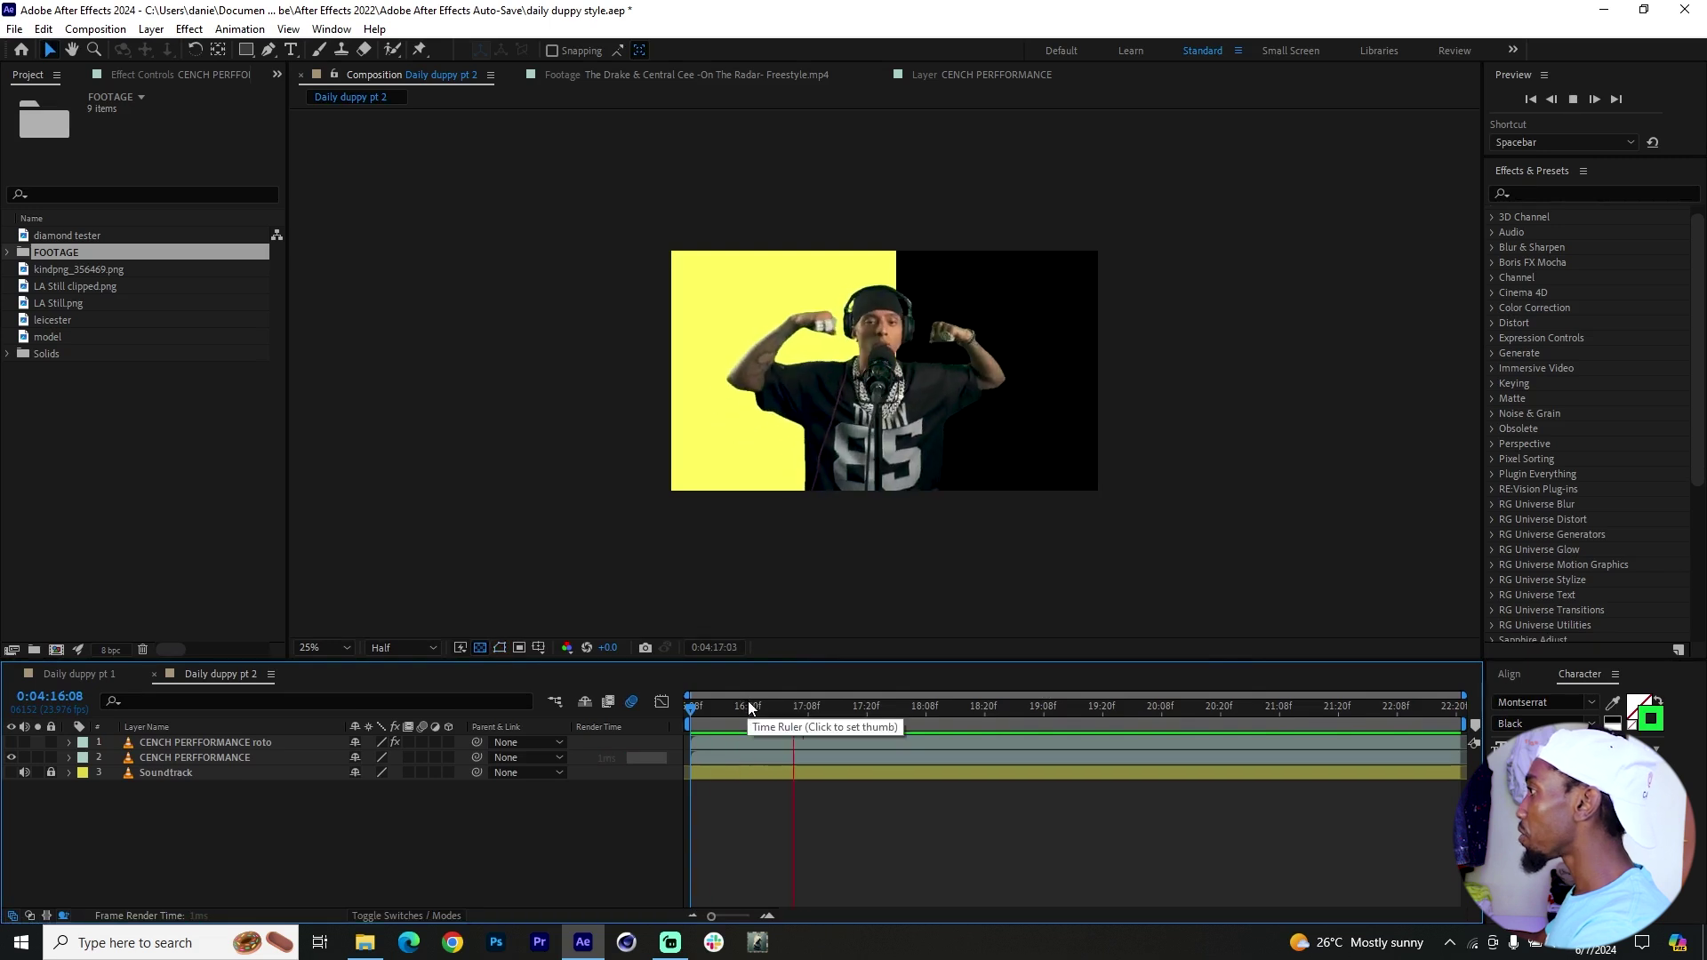
left_click(841, 707)
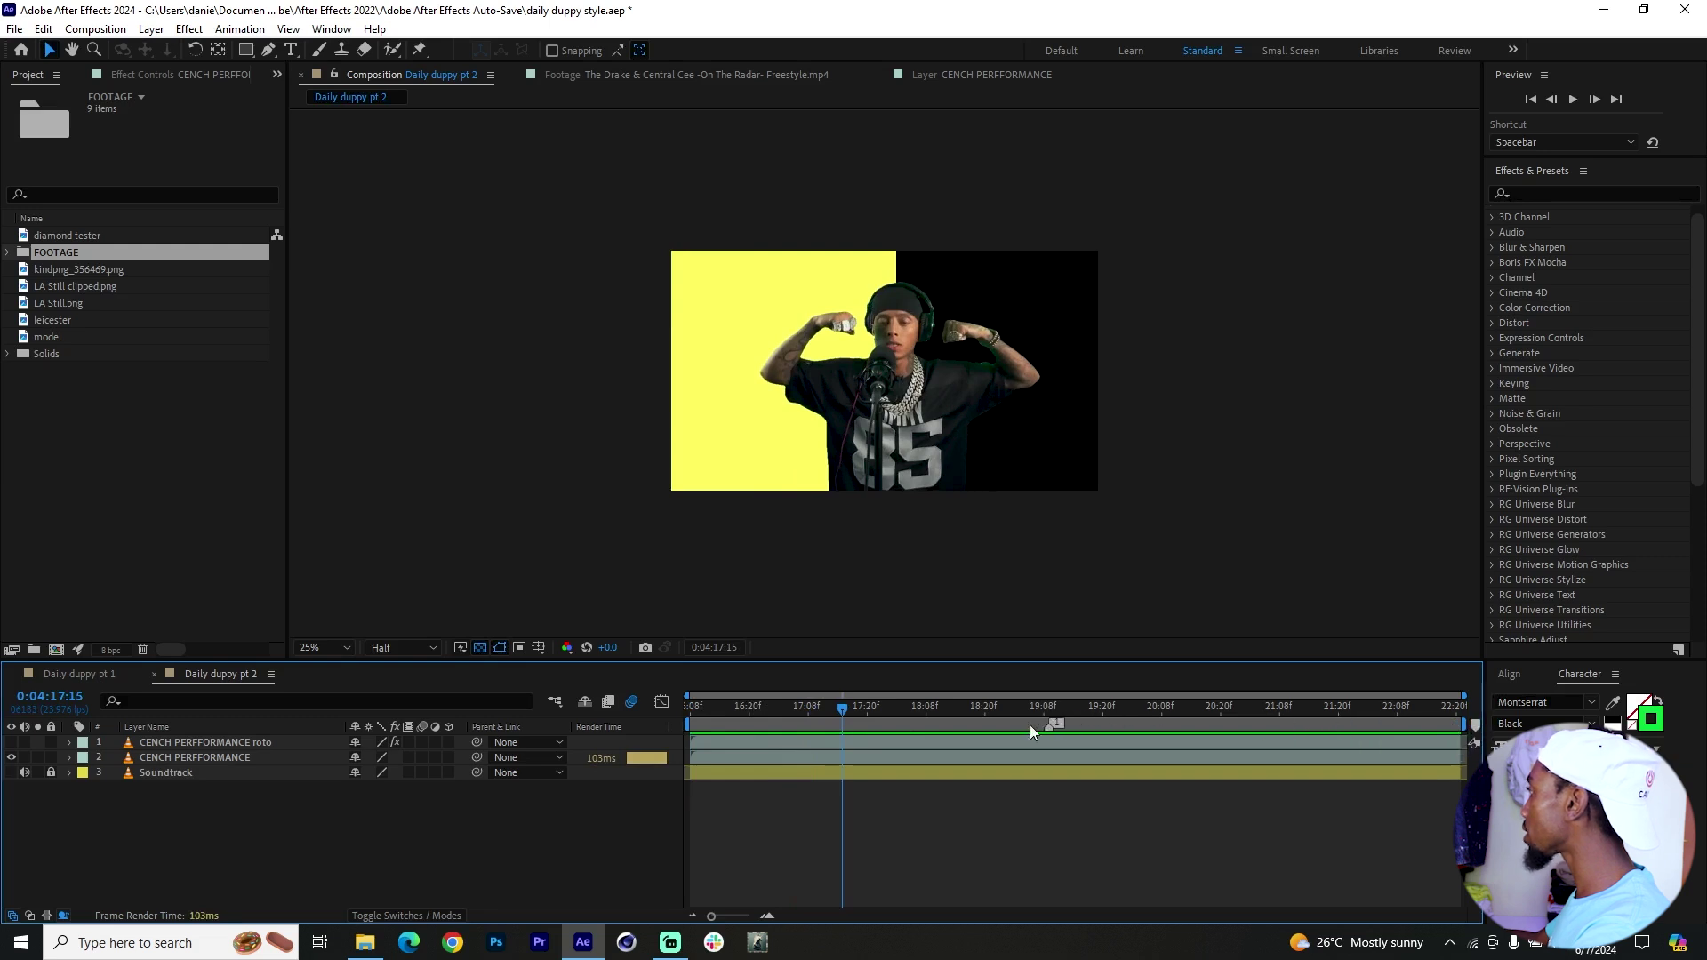
left_click_drag(1029, 724, 843, 725)
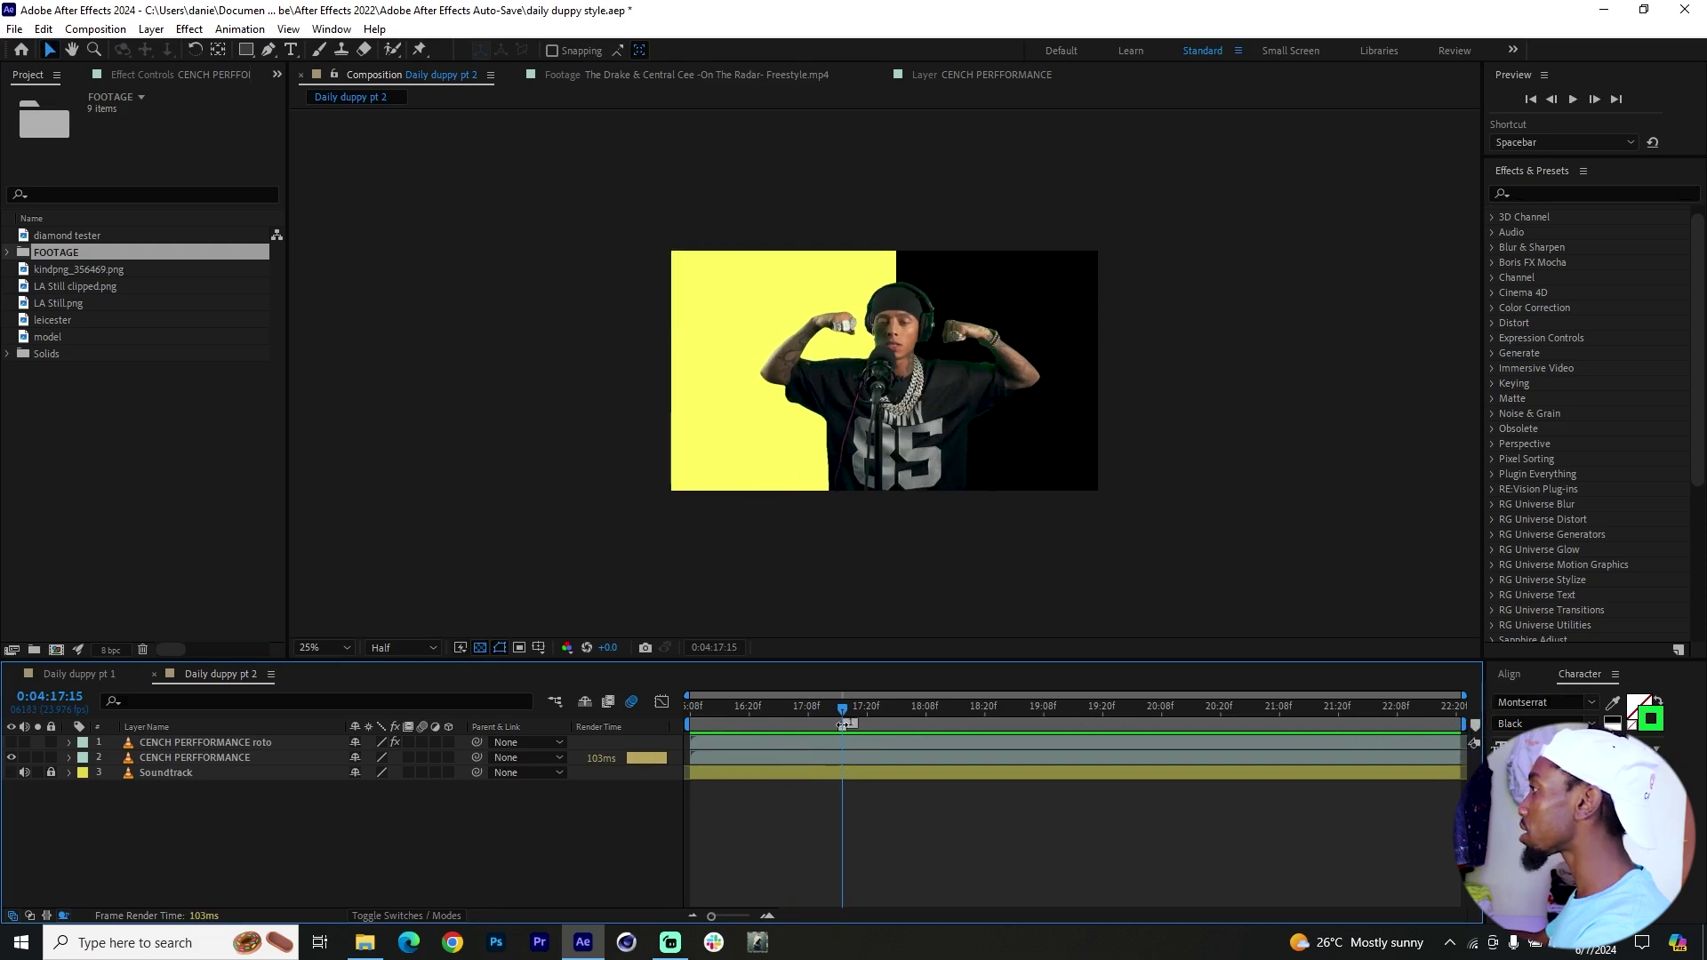
- Add a red text layer reading "I'M THE" over the upper black part of the background, beside the performer's head
key("ctrl+t")
left_click_drag(845, 711, 750, 713)
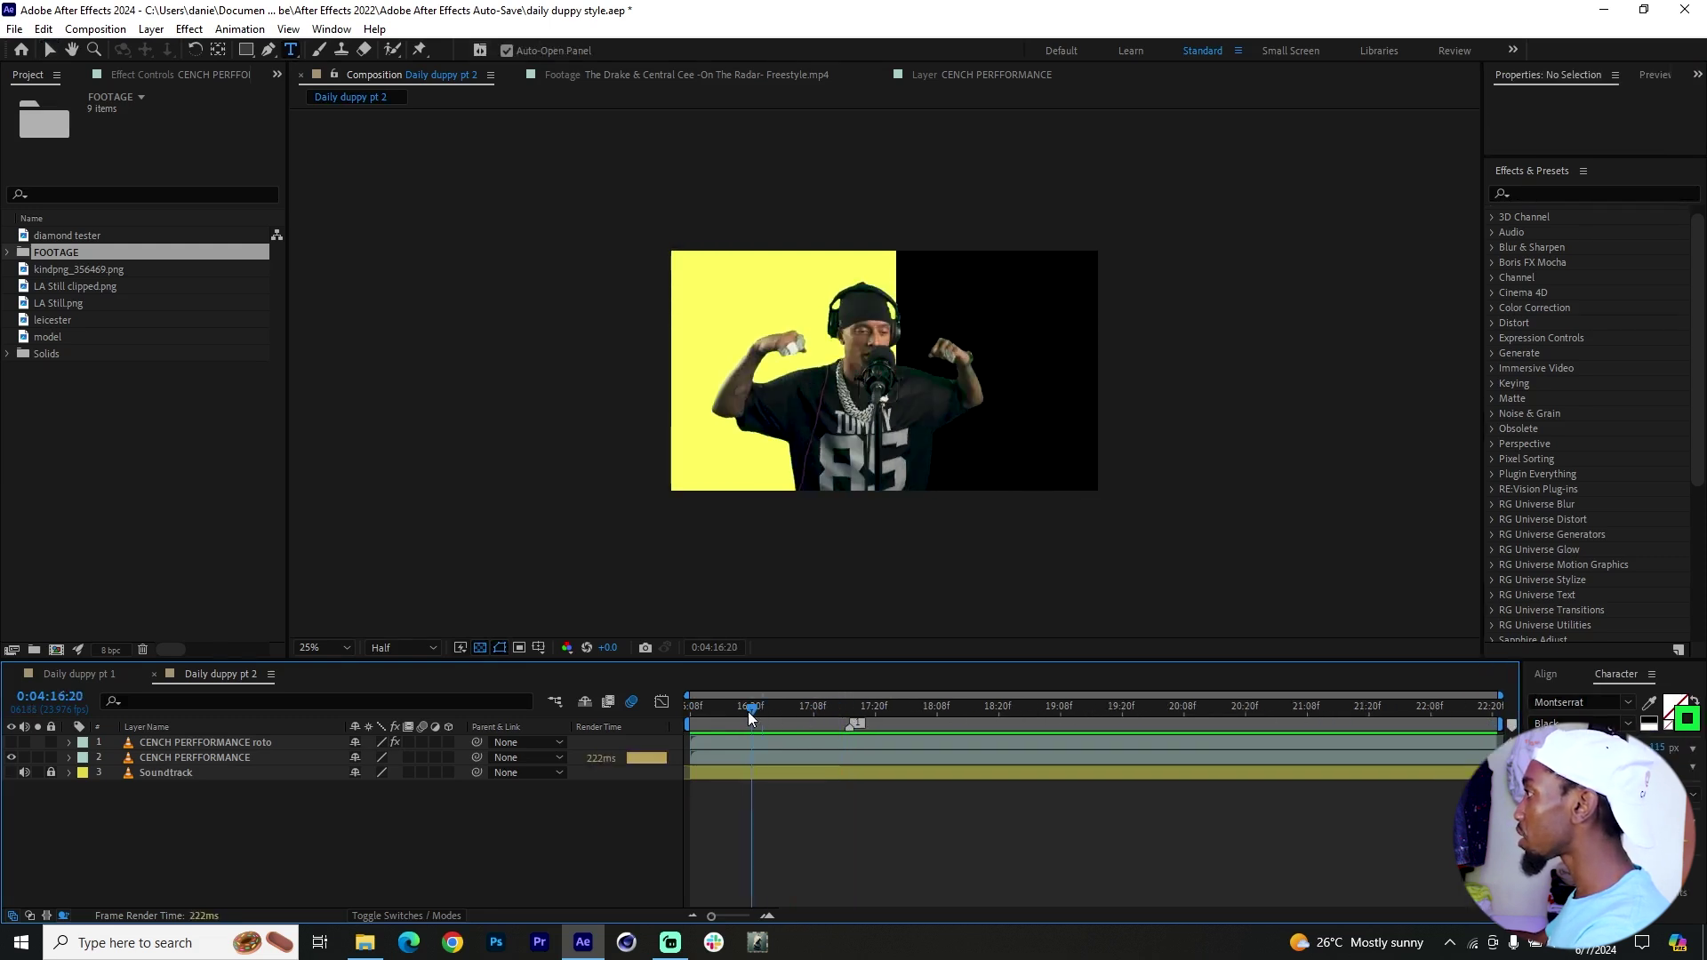
left_click(928, 283)
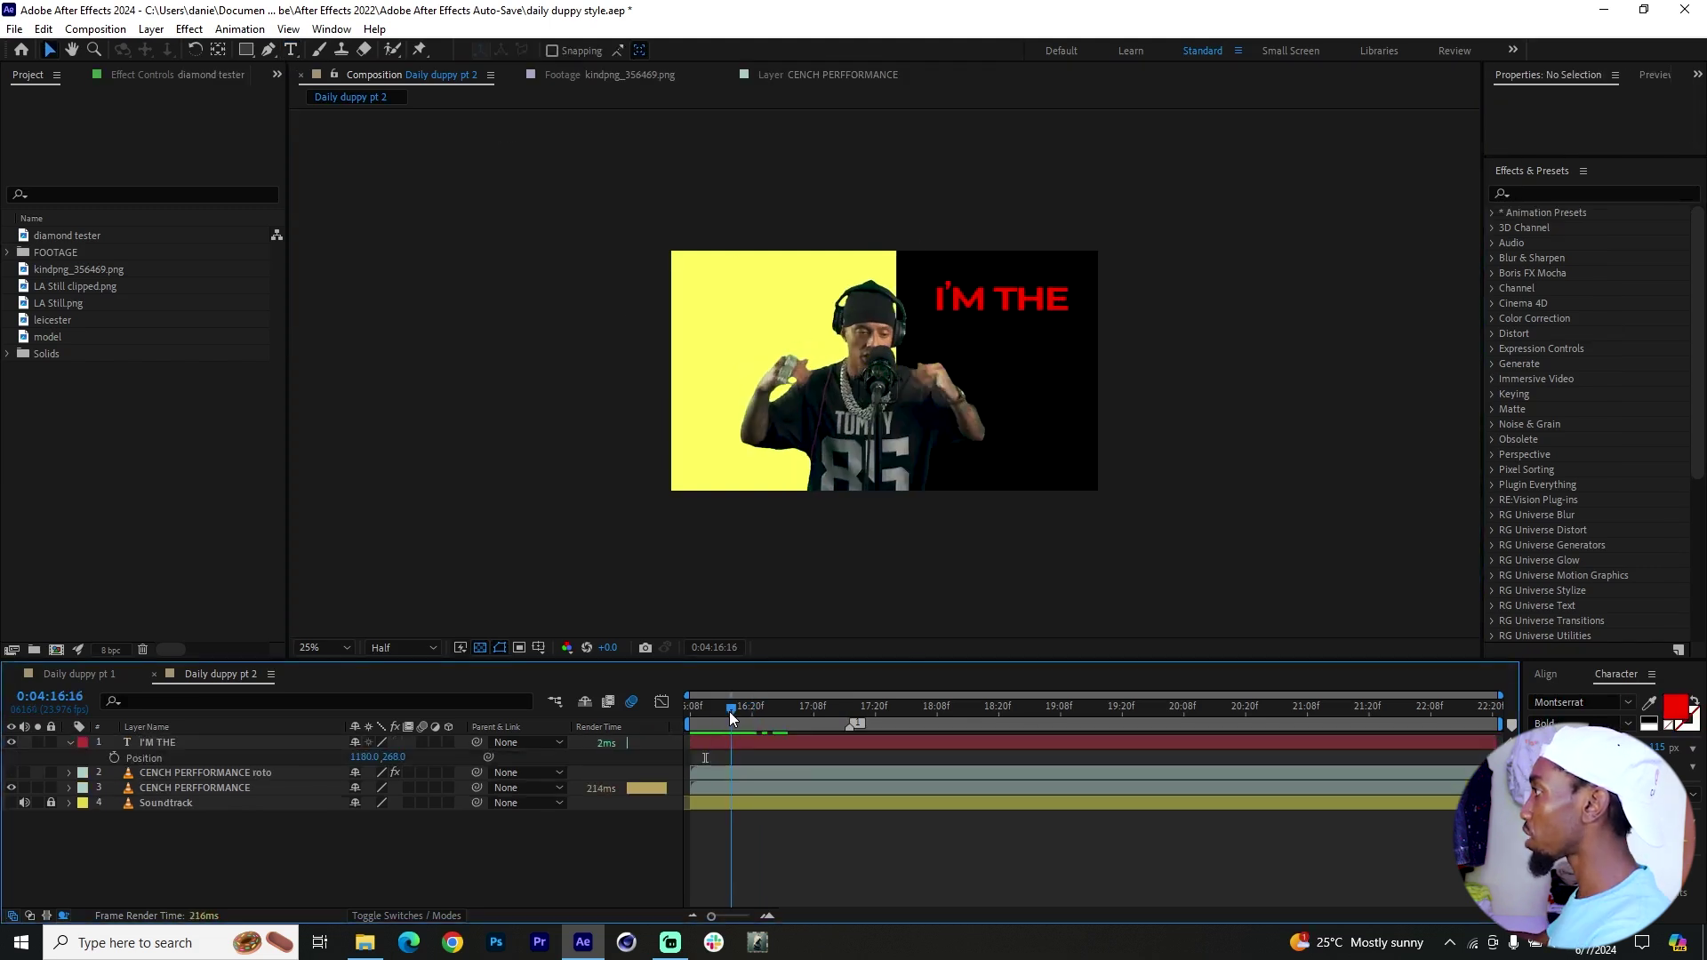
- Find the Typewriter animation preset and apply it to the I'M THE text layer
left_click(1598, 193)
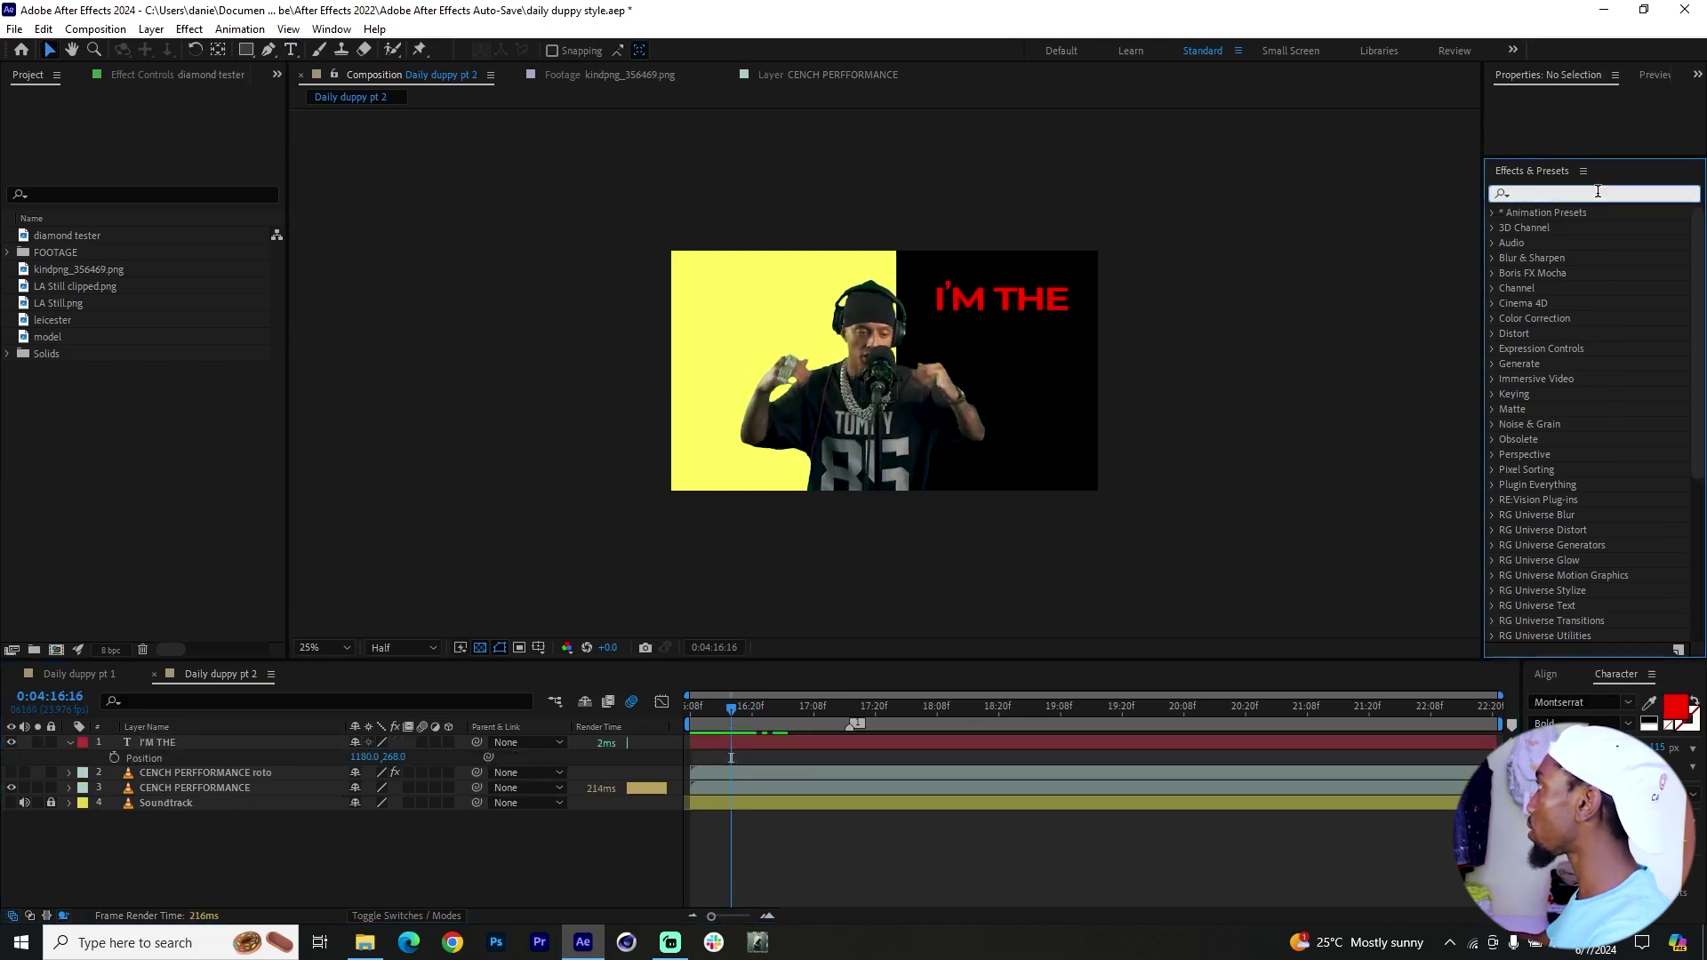
type("typ")
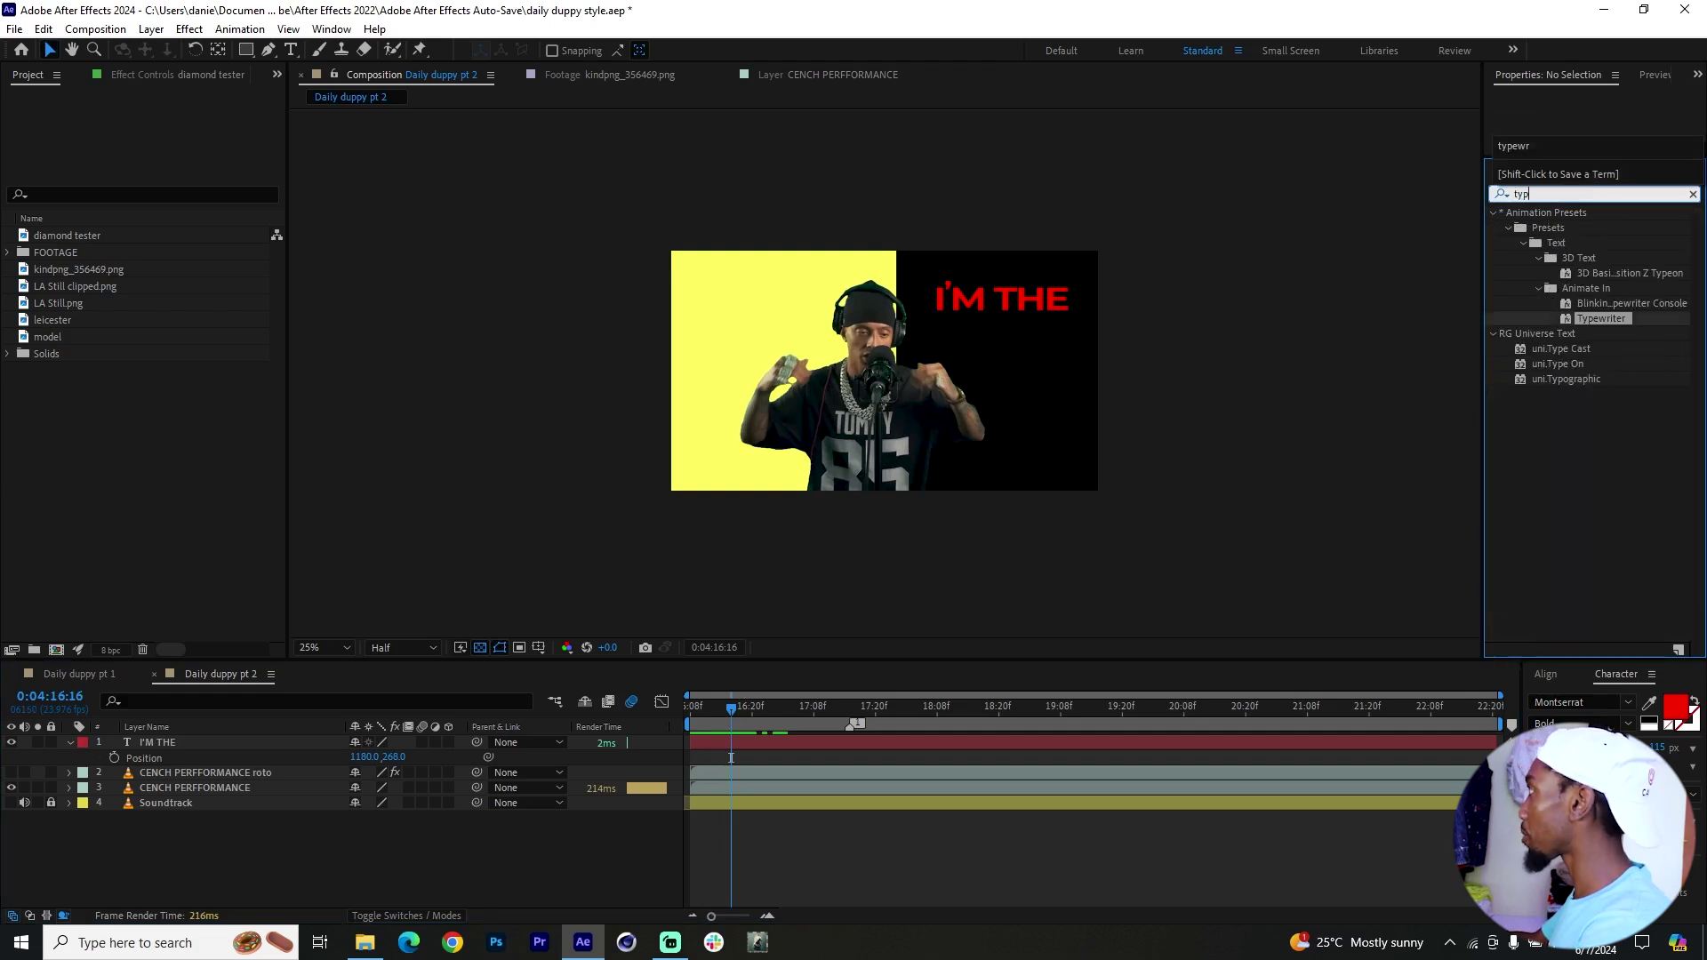
left_click_drag(1601, 318, 749, 750)
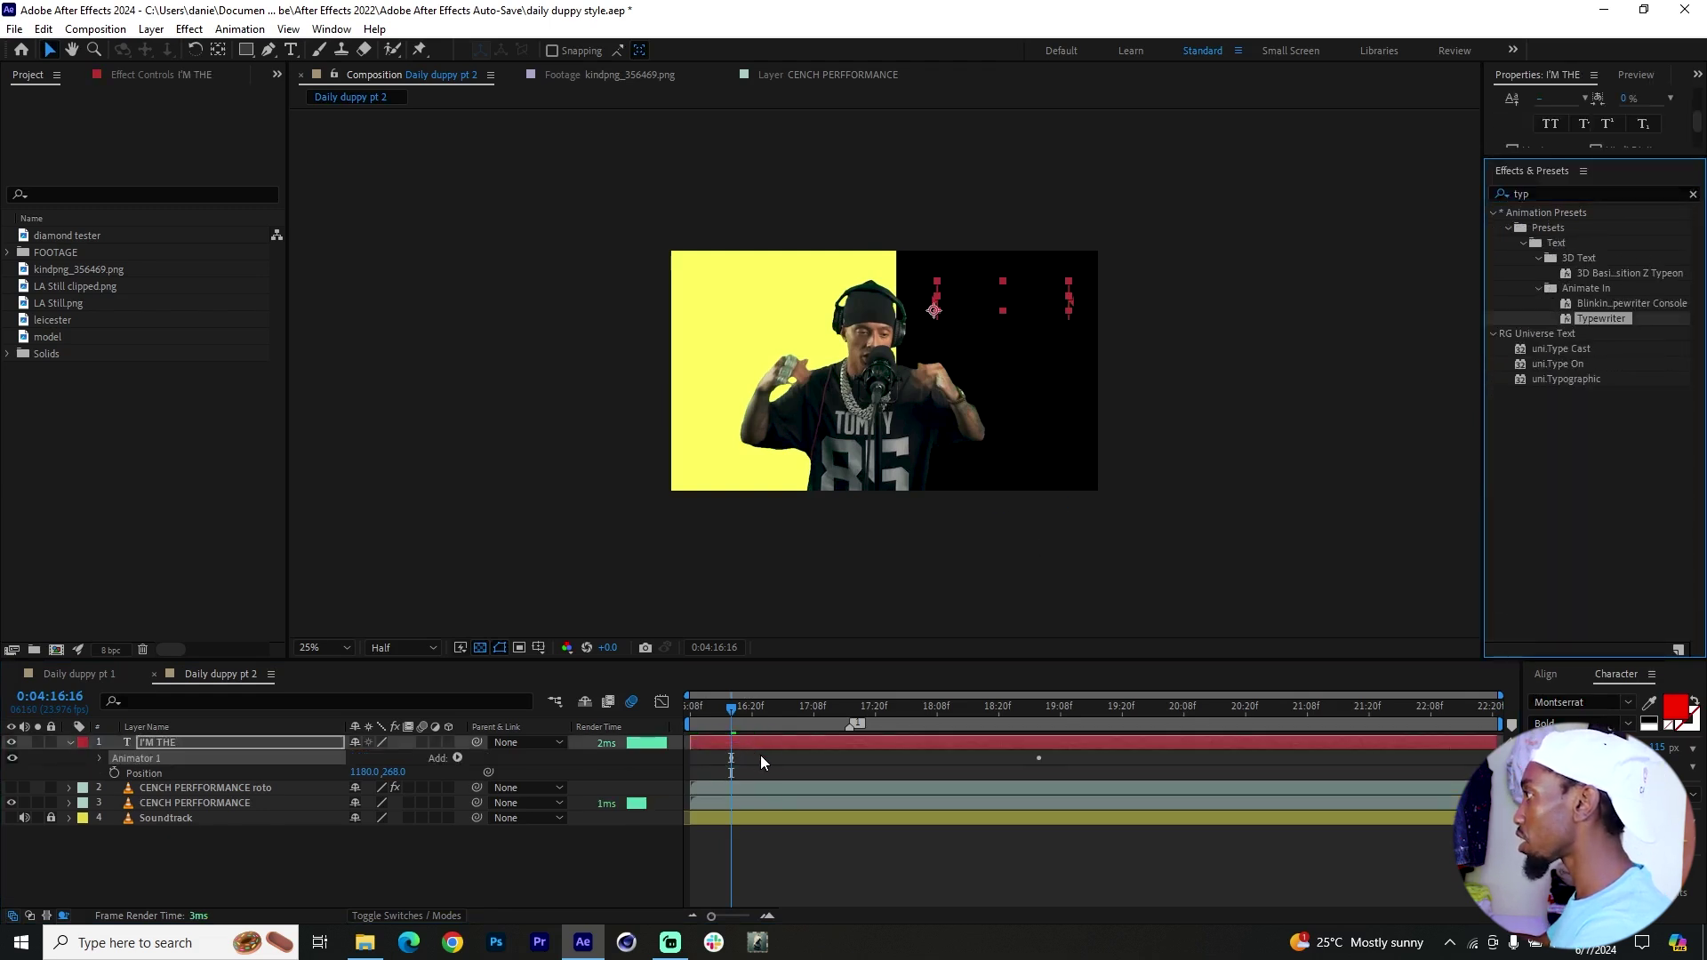
- Reveal the text's Range Selector Start keyframes and retime them to run from 0:04:16:11 to 0:04:16:19
left_click(762, 756)
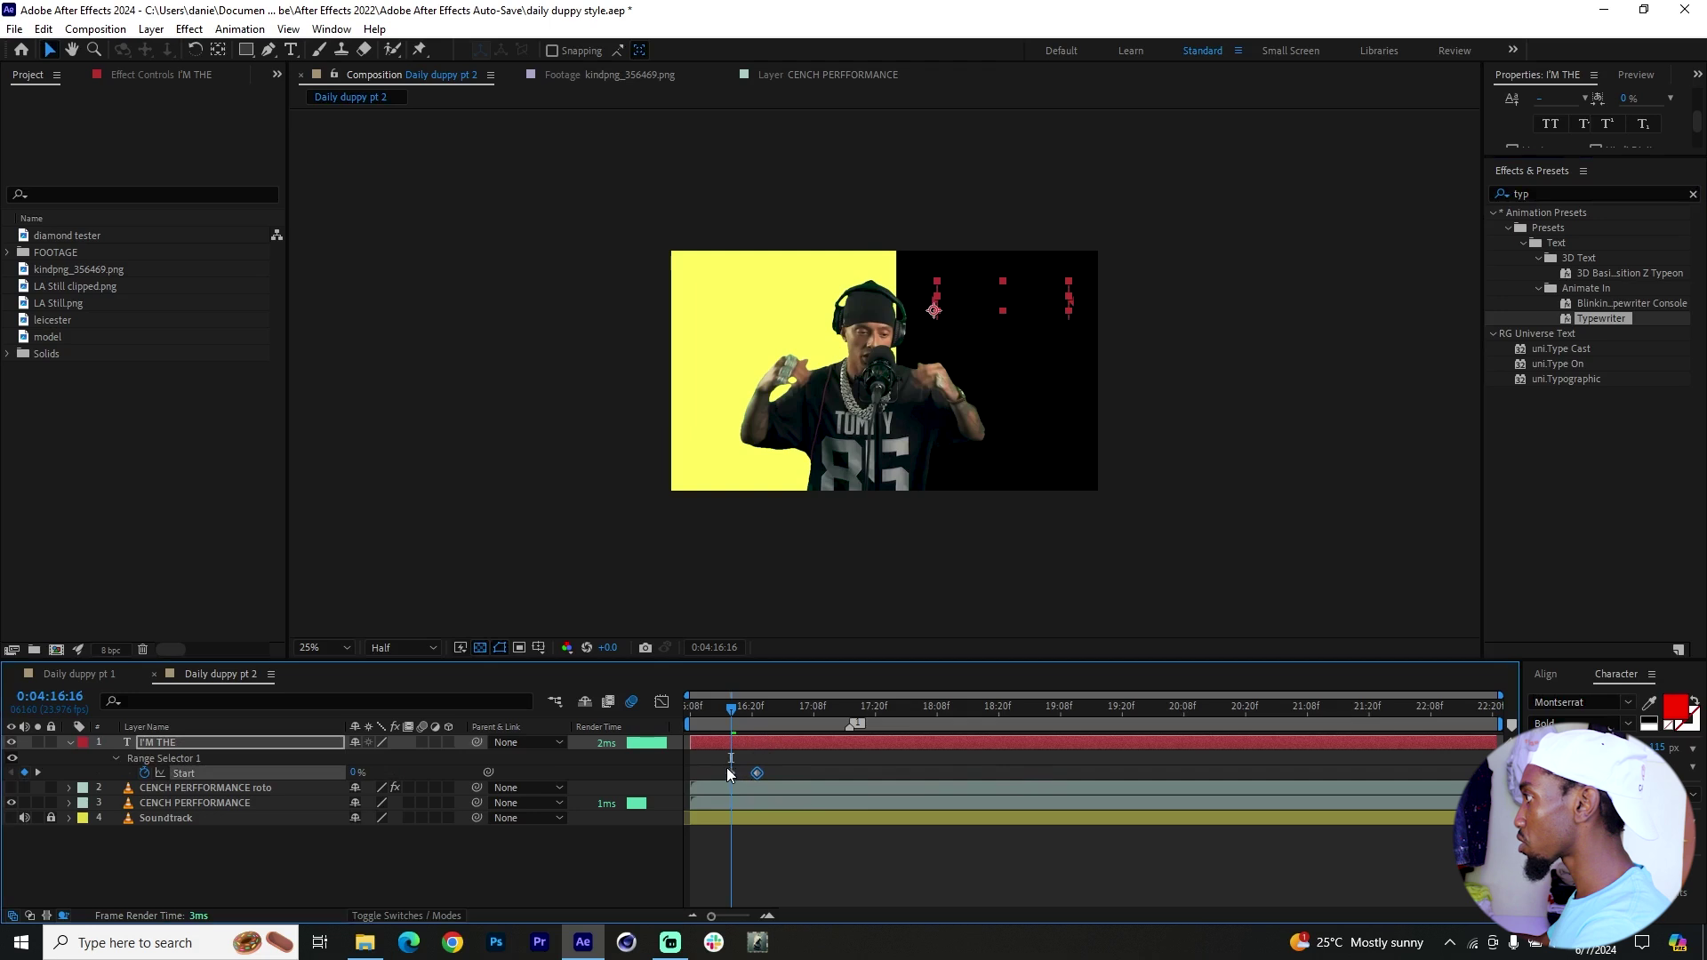
left_click_drag(708, 773, 750, 774)
left_click(751, 774)
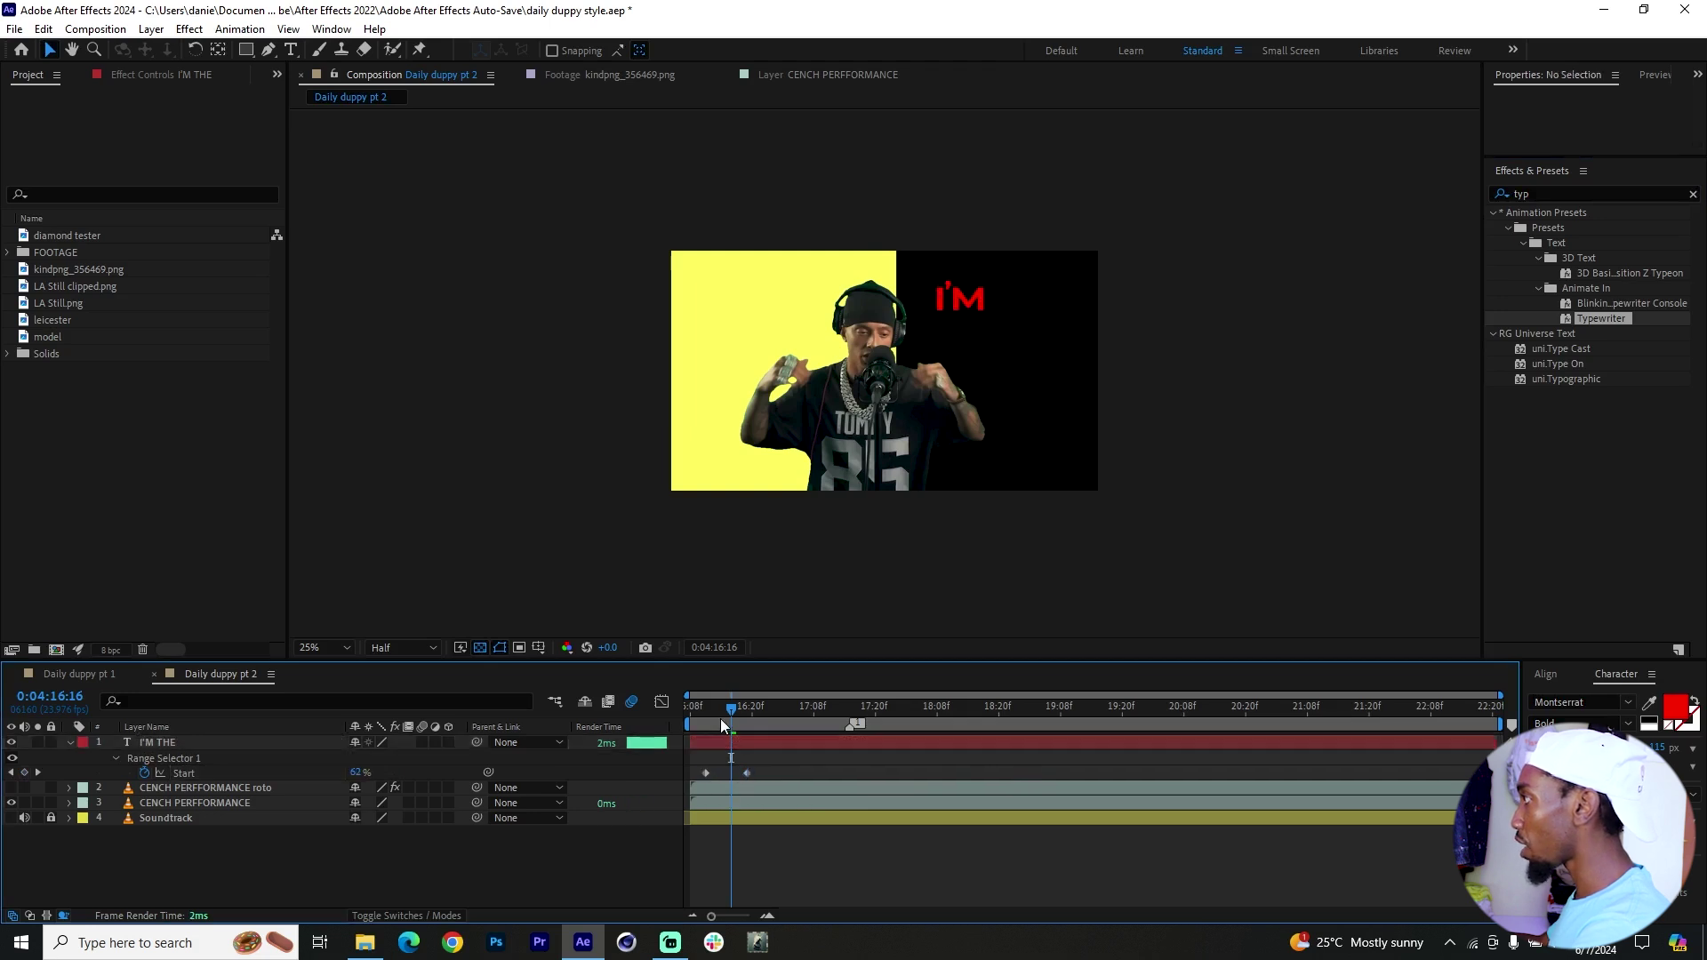
- Keyframe the I'M THE text's position to slide from off-screen at x 1980 at 0:04:16:11 to its current spot at 0:04:16:19
left_click_drag(713, 713, 748, 721)
left_click(757, 745)
key("shift+p")
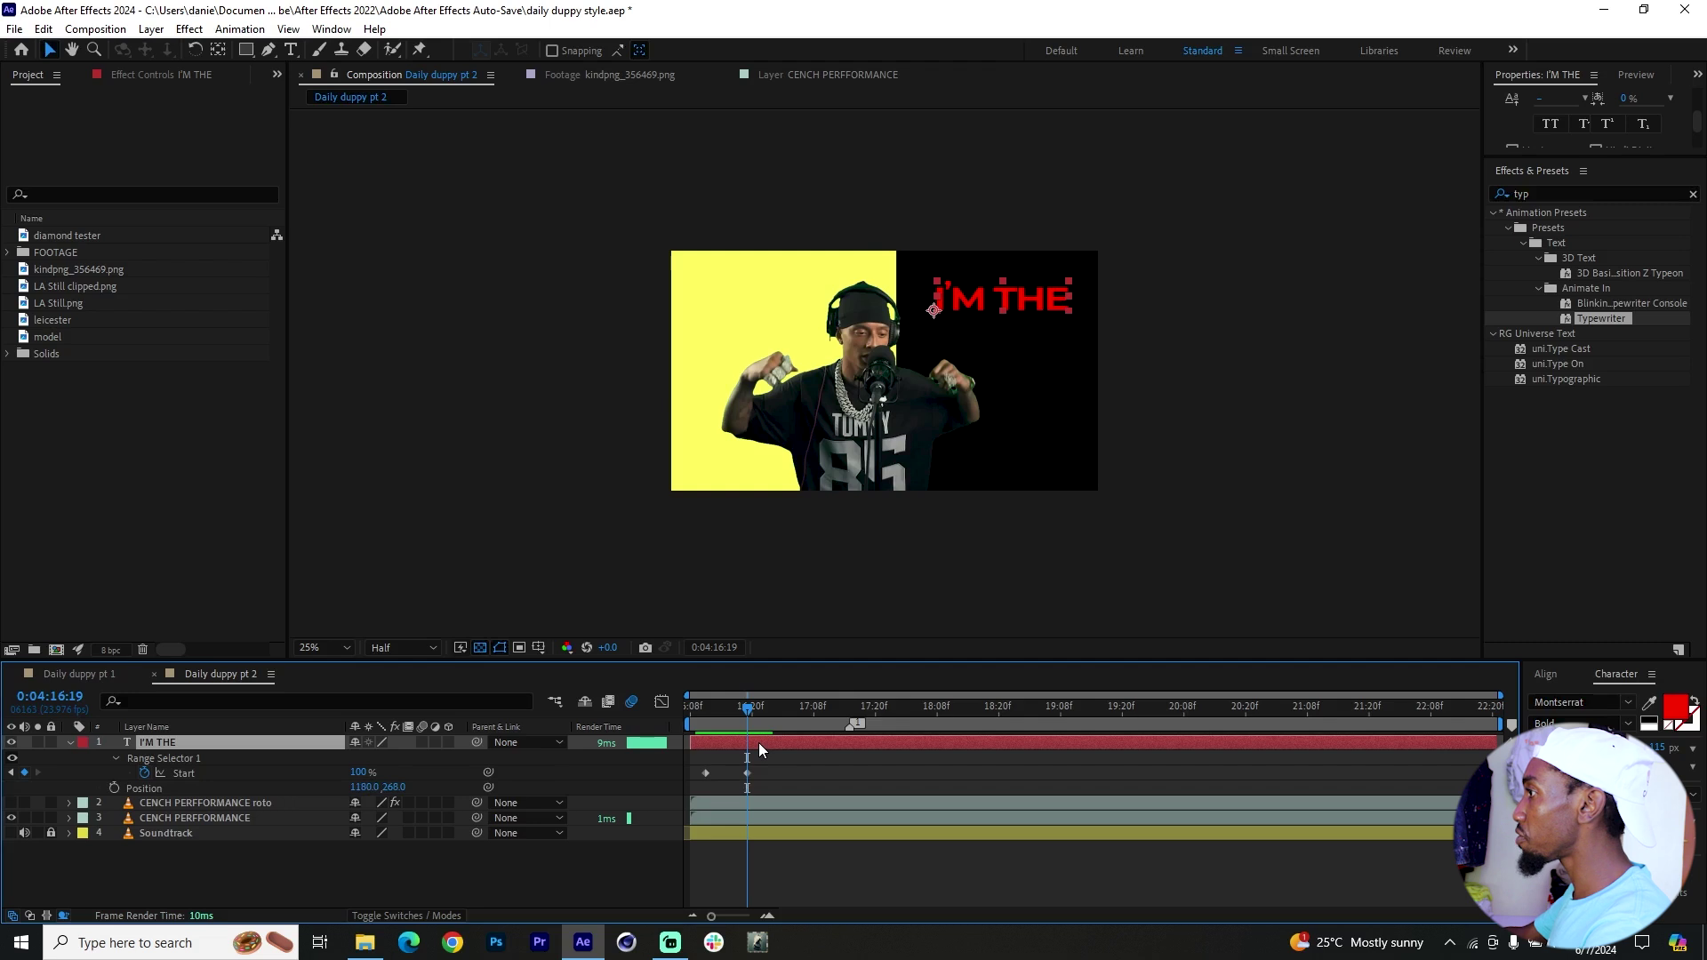
left_click(114, 788)
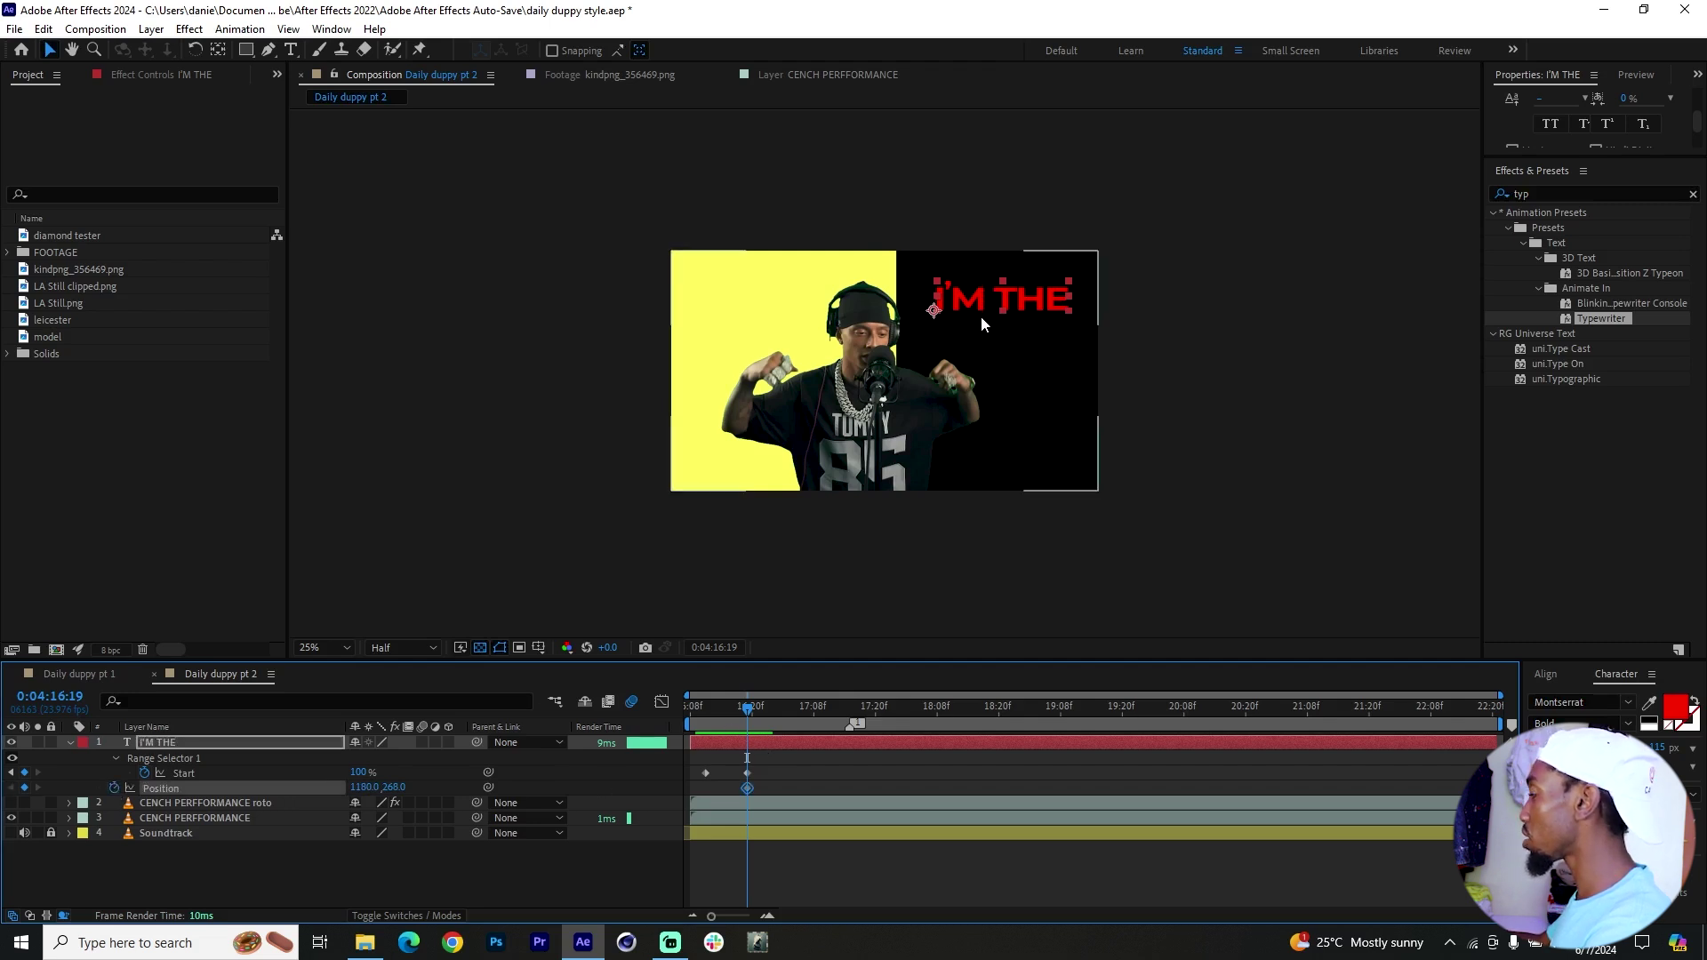
left_click_drag(725, 709, 707, 712)
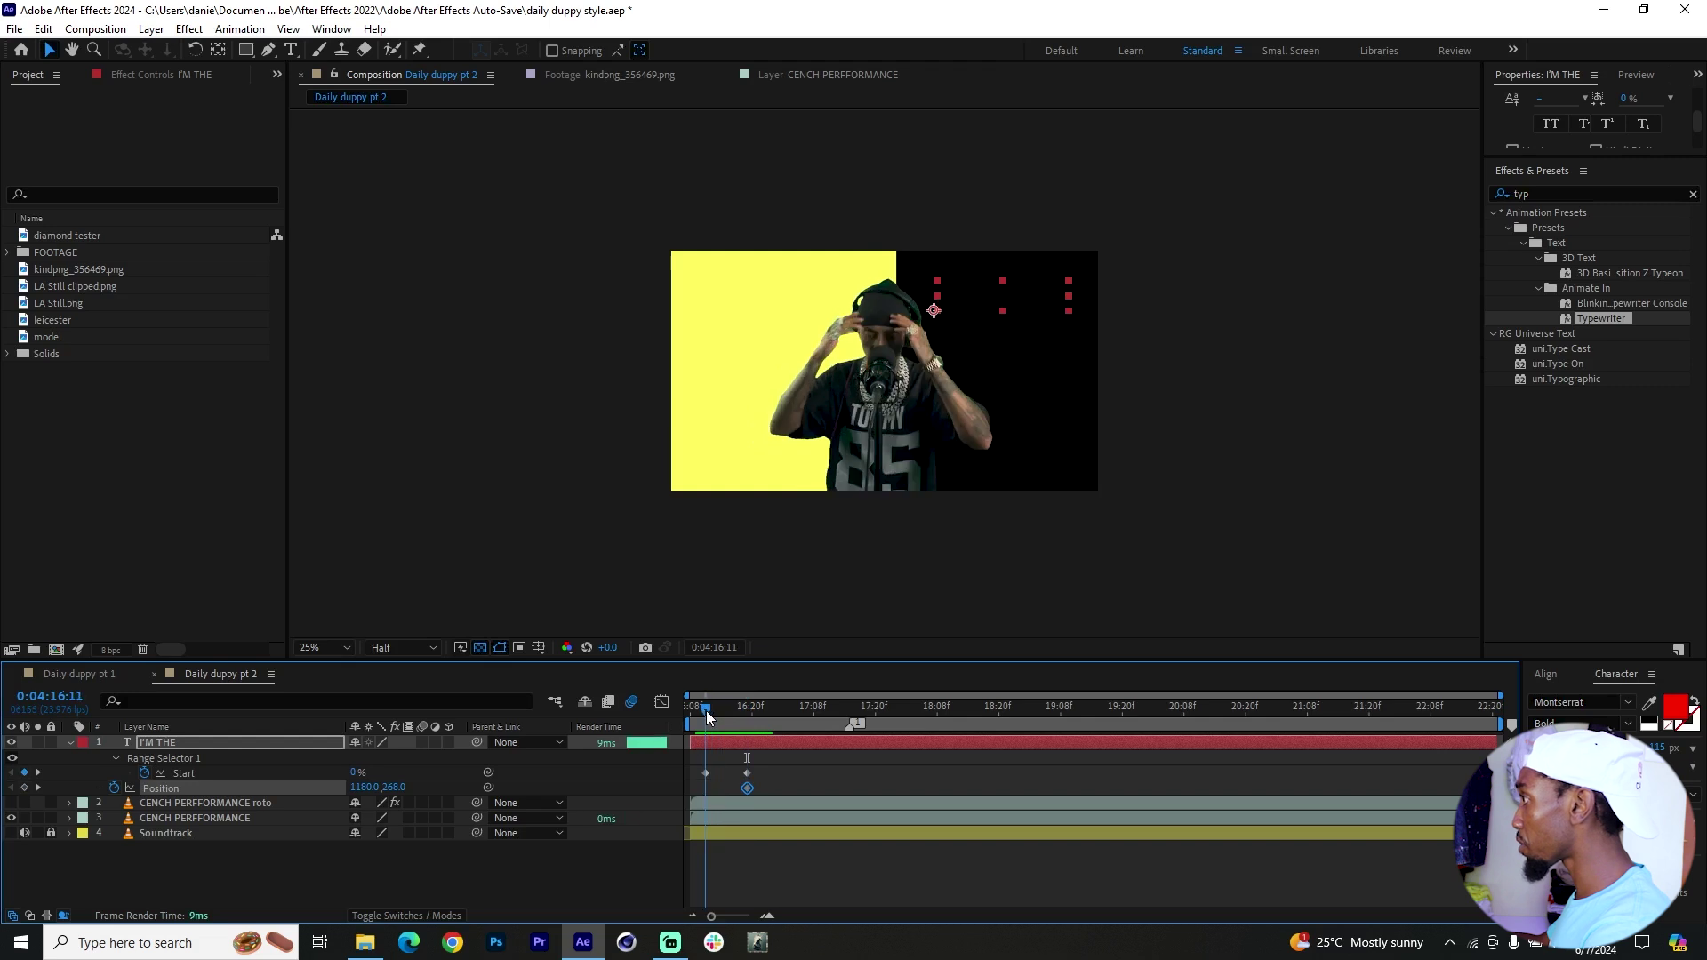
left_click_drag(984, 286, 1163, 292)
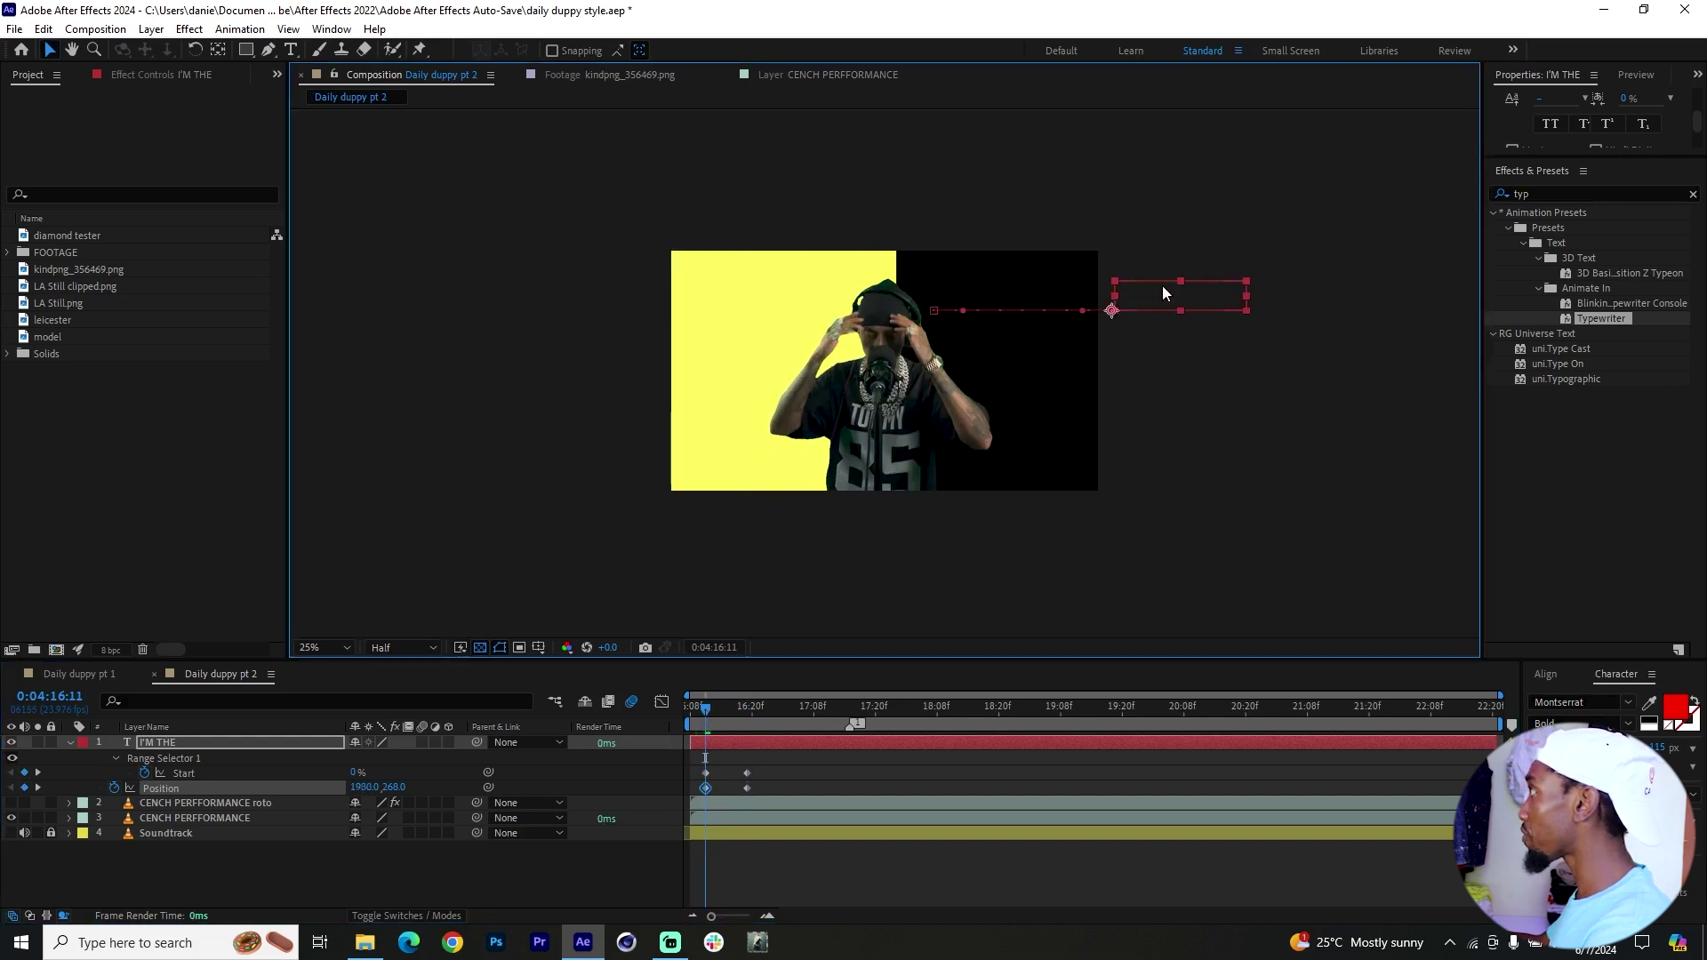
- Move the last typewriter Start keyframe a few frames past the final position keyframe and apply Easy Ease to all four keyframes
left_click_drag(709, 711, 755, 712)
left_click_drag(747, 773, 765, 770)
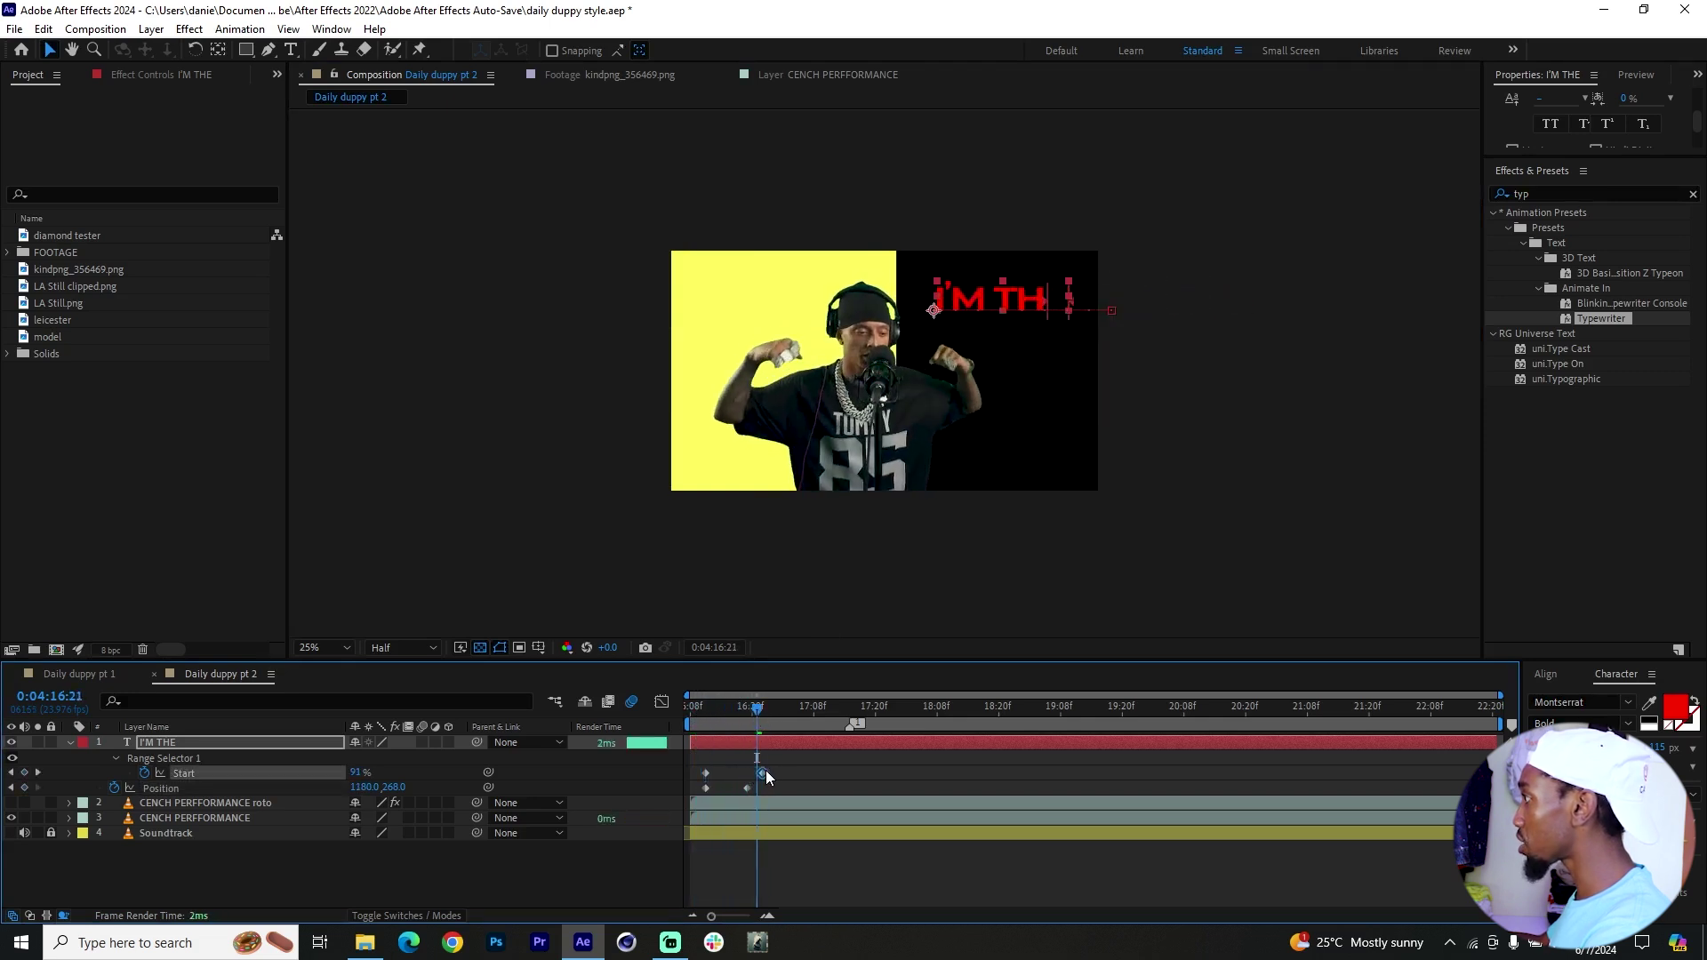
left_click_drag(704, 712, 692, 791)
key("F9")
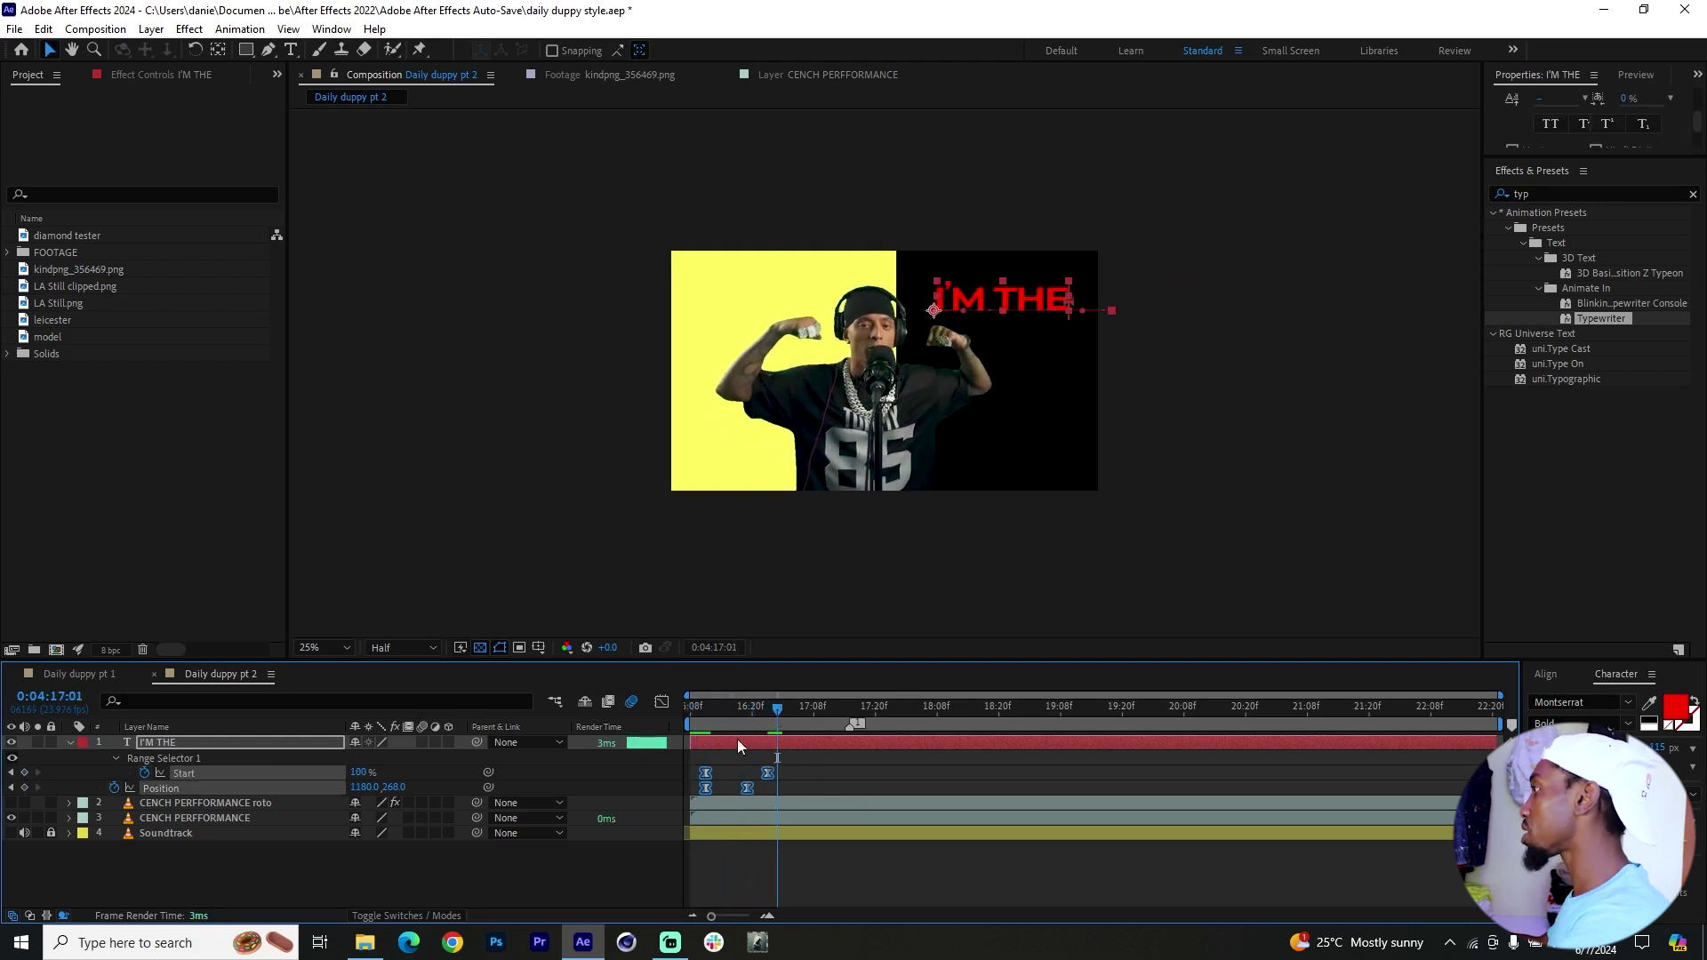
left_click(866, 771)
left_click_drag(751, 717, 773, 718)
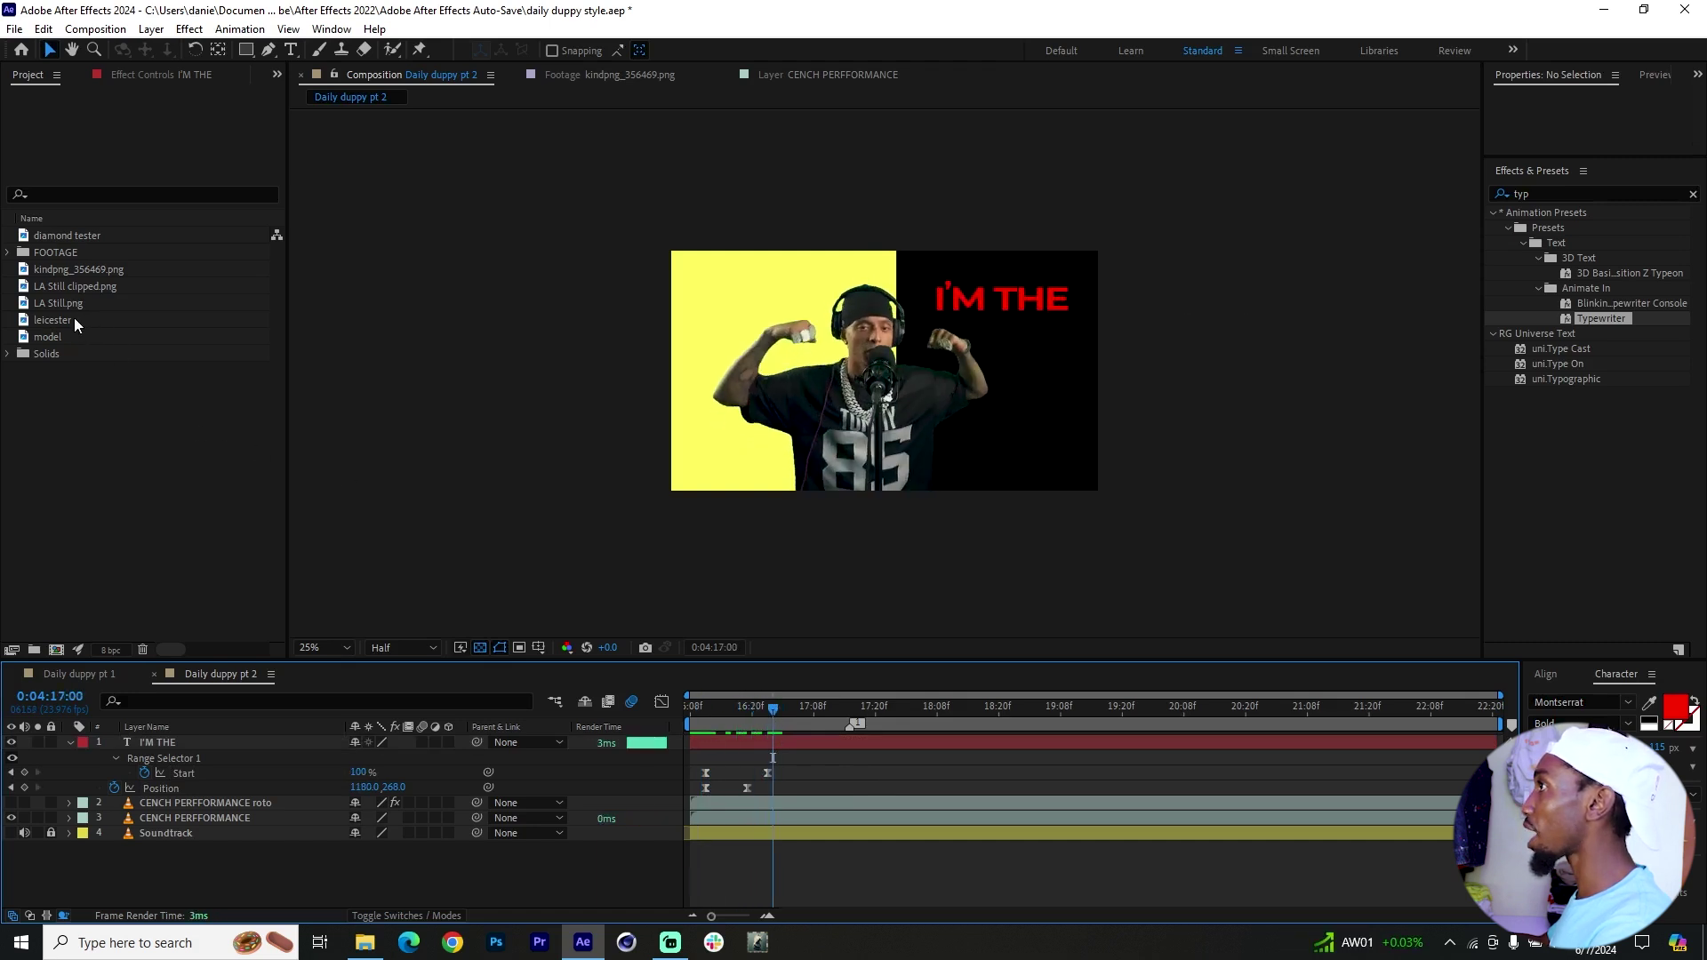
- Add kindpng_356469.png as the top layer, scaled to 121% and positioned at 1604, 688 below the I'M THE text
double_click(78, 268)
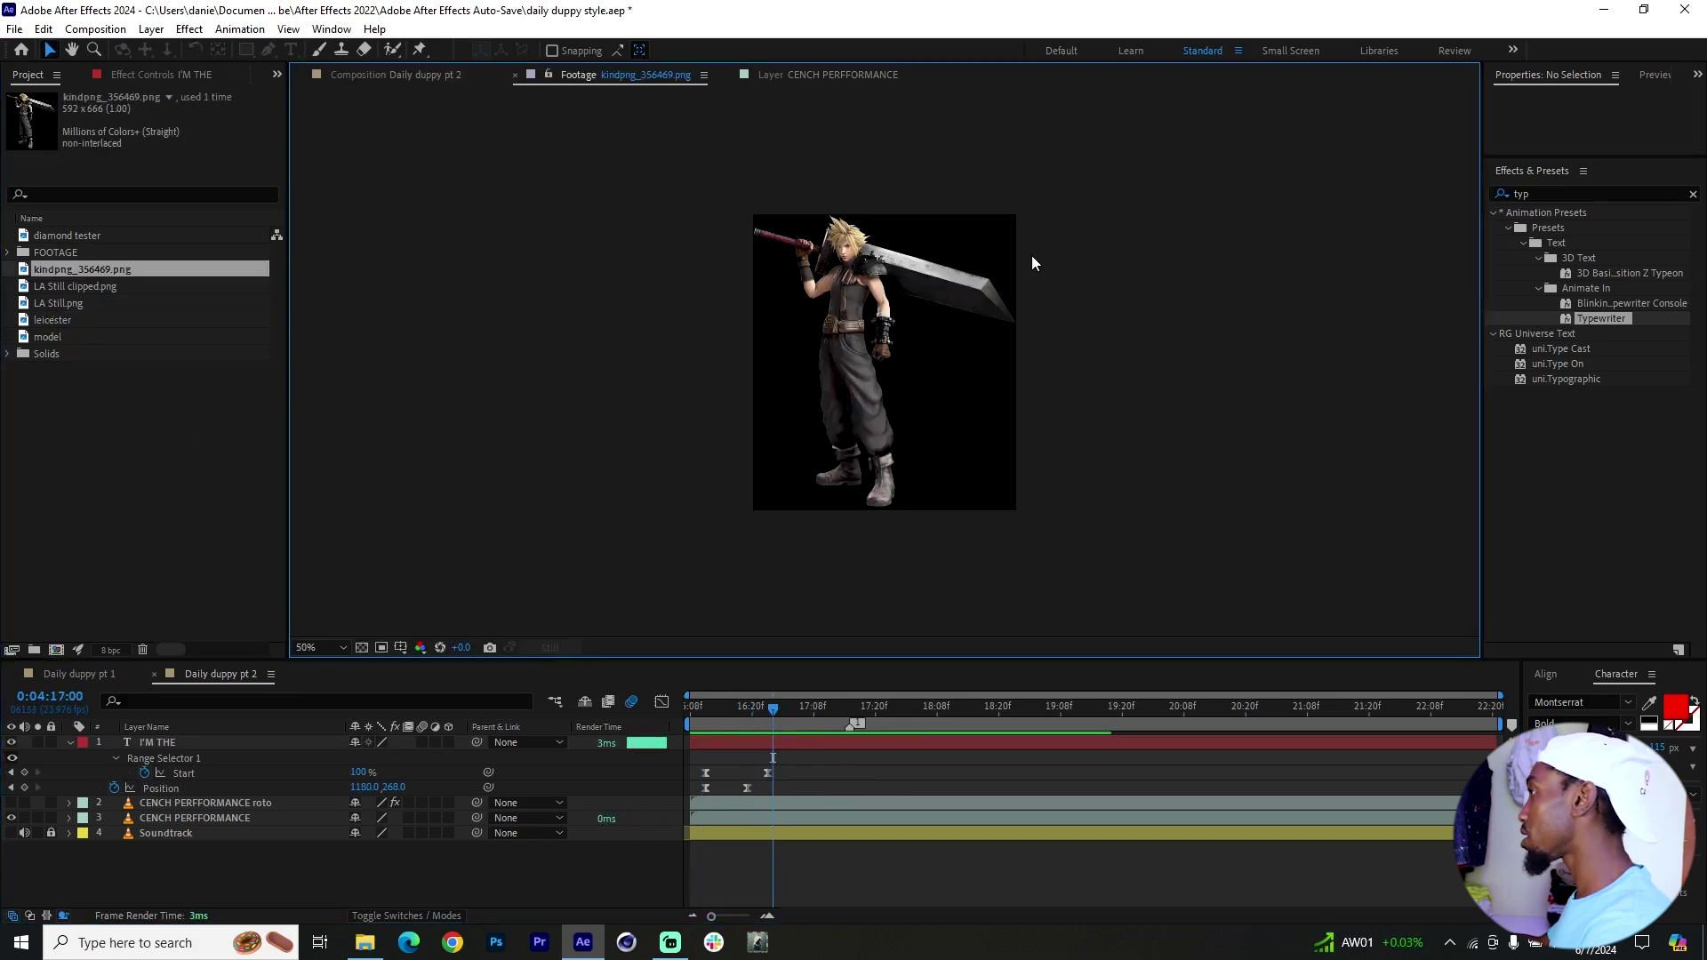
left_click_drag(94, 265, 227, 751)
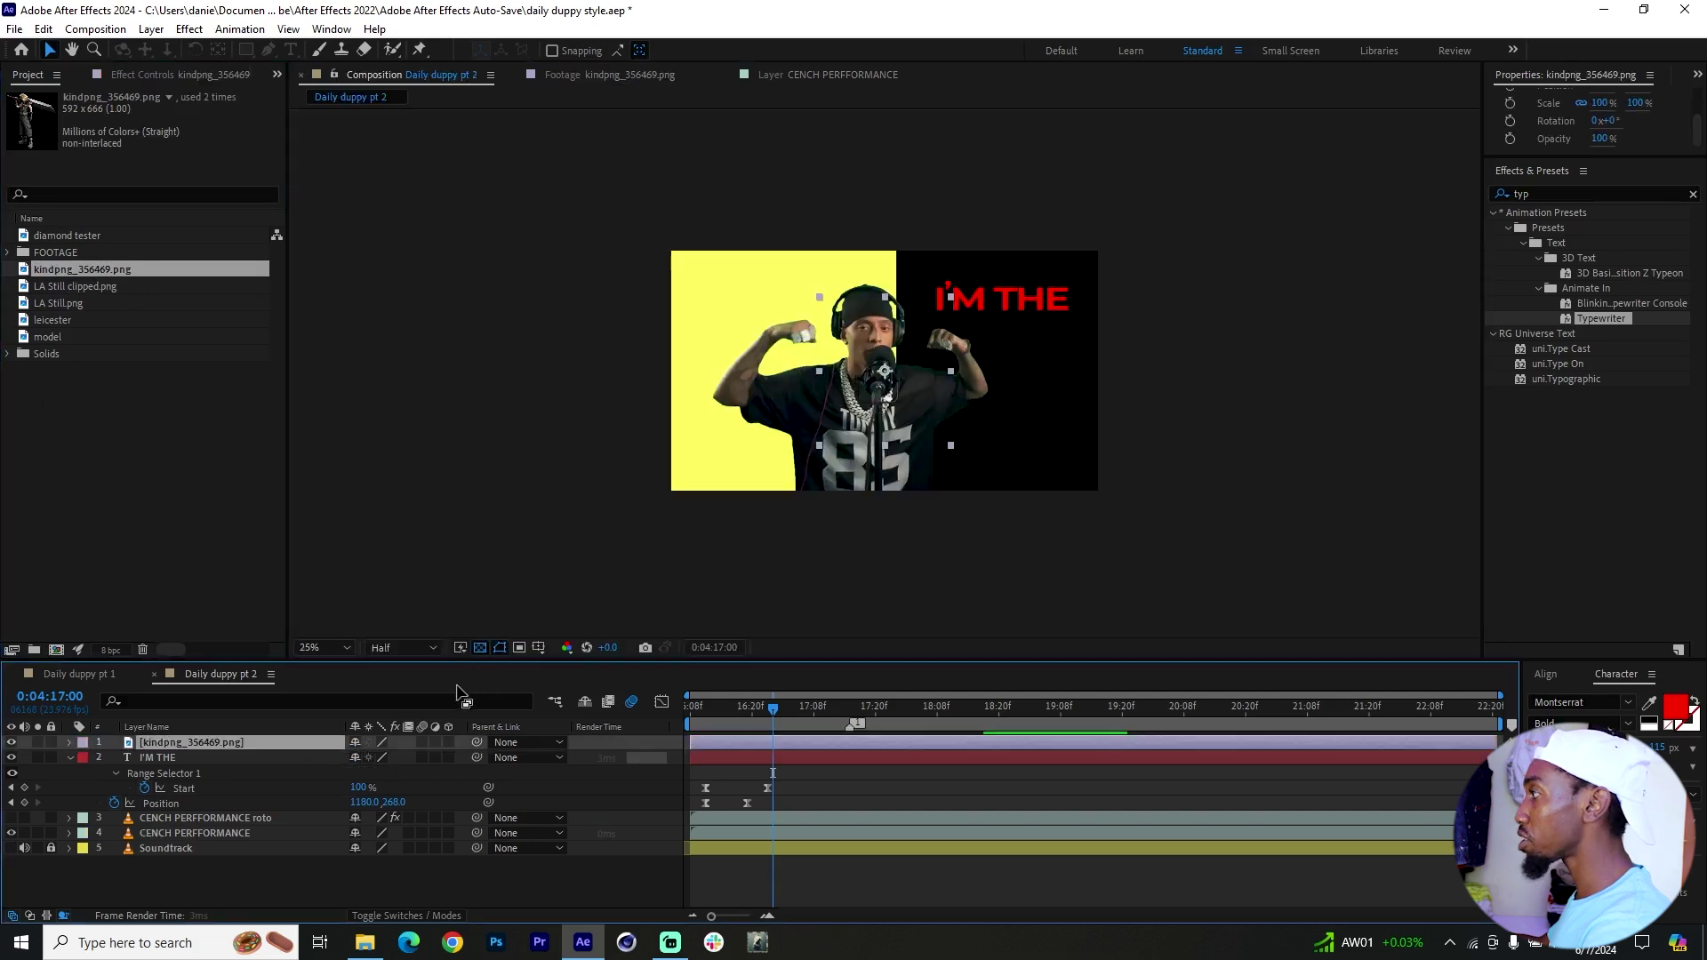
left_click_drag(882, 347, 1020, 383)
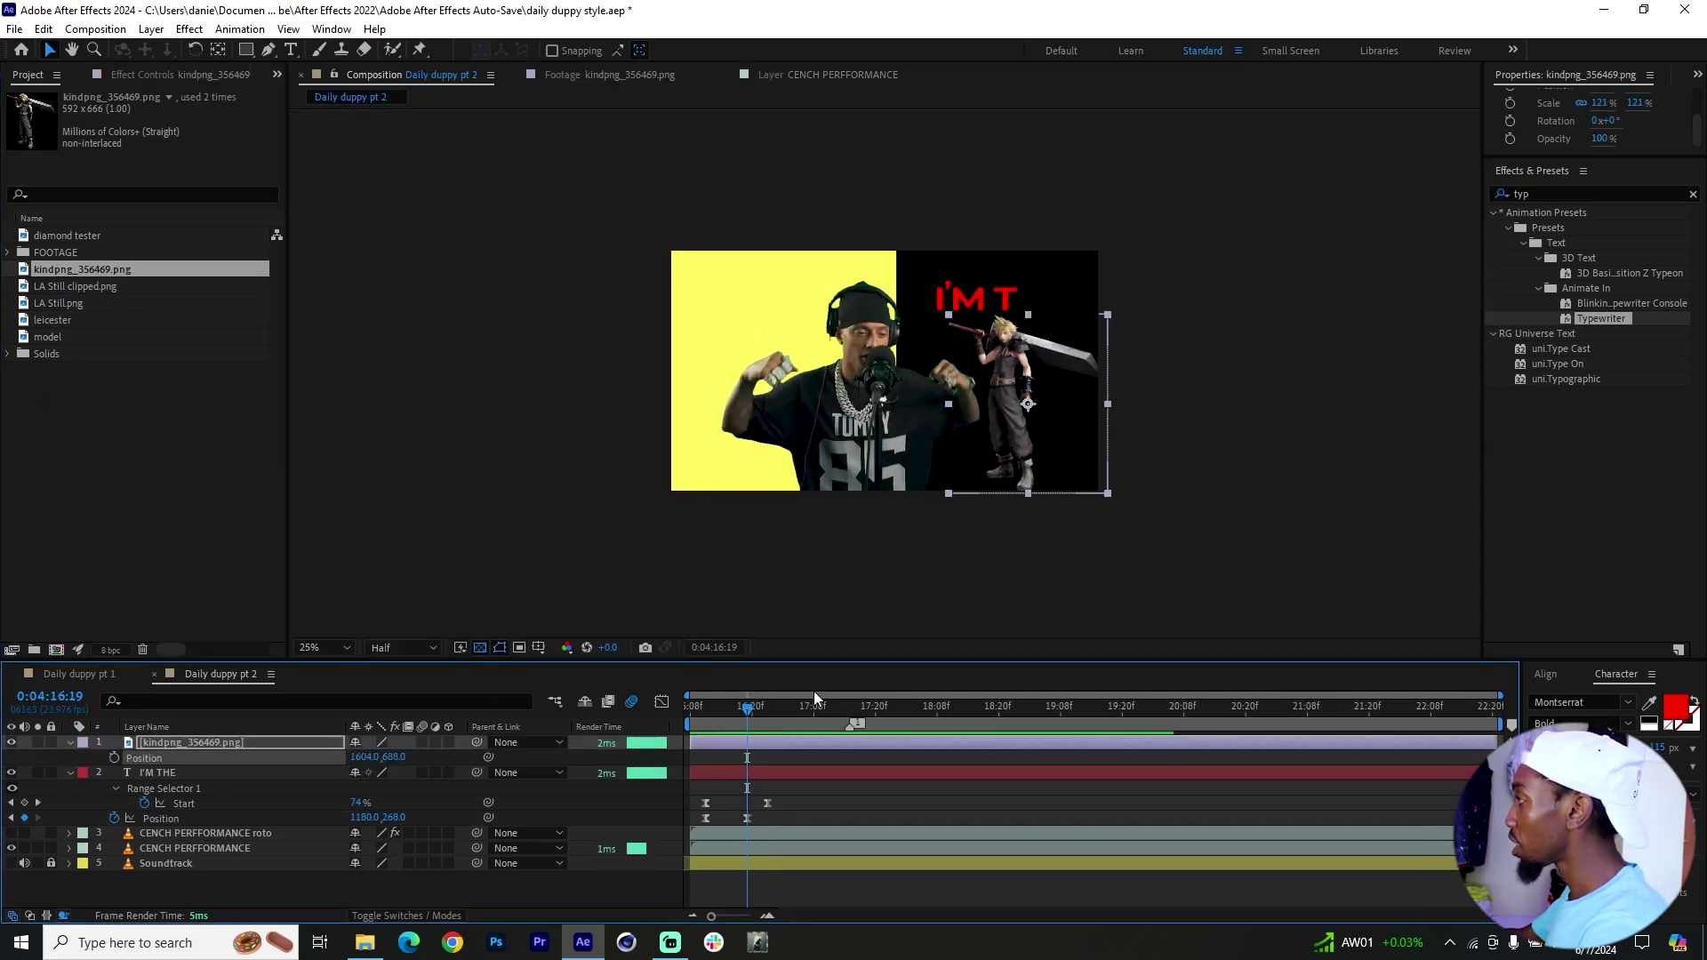
- Keyframe kindpng_356469.png from position 1604, 1496 and 0% opacity at 0:04:16:19 to 1604, 688 and 100% at 0:04:17:05
key("shift+t")
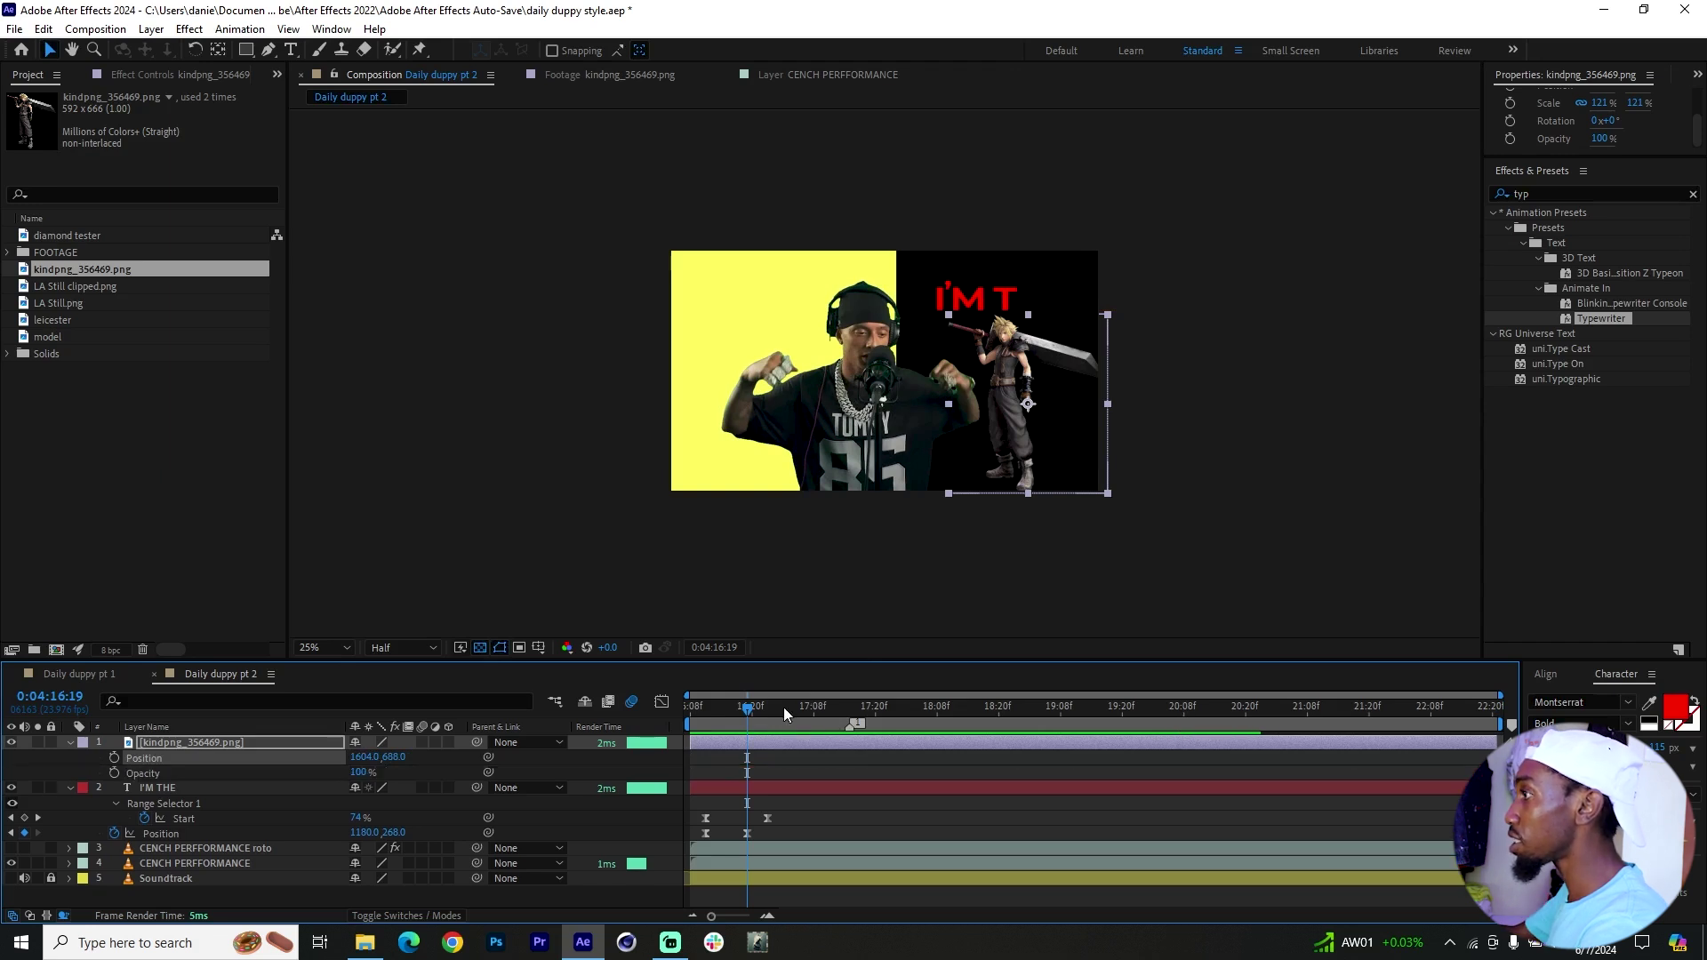
left_click(114, 758)
left_click(114, 774)
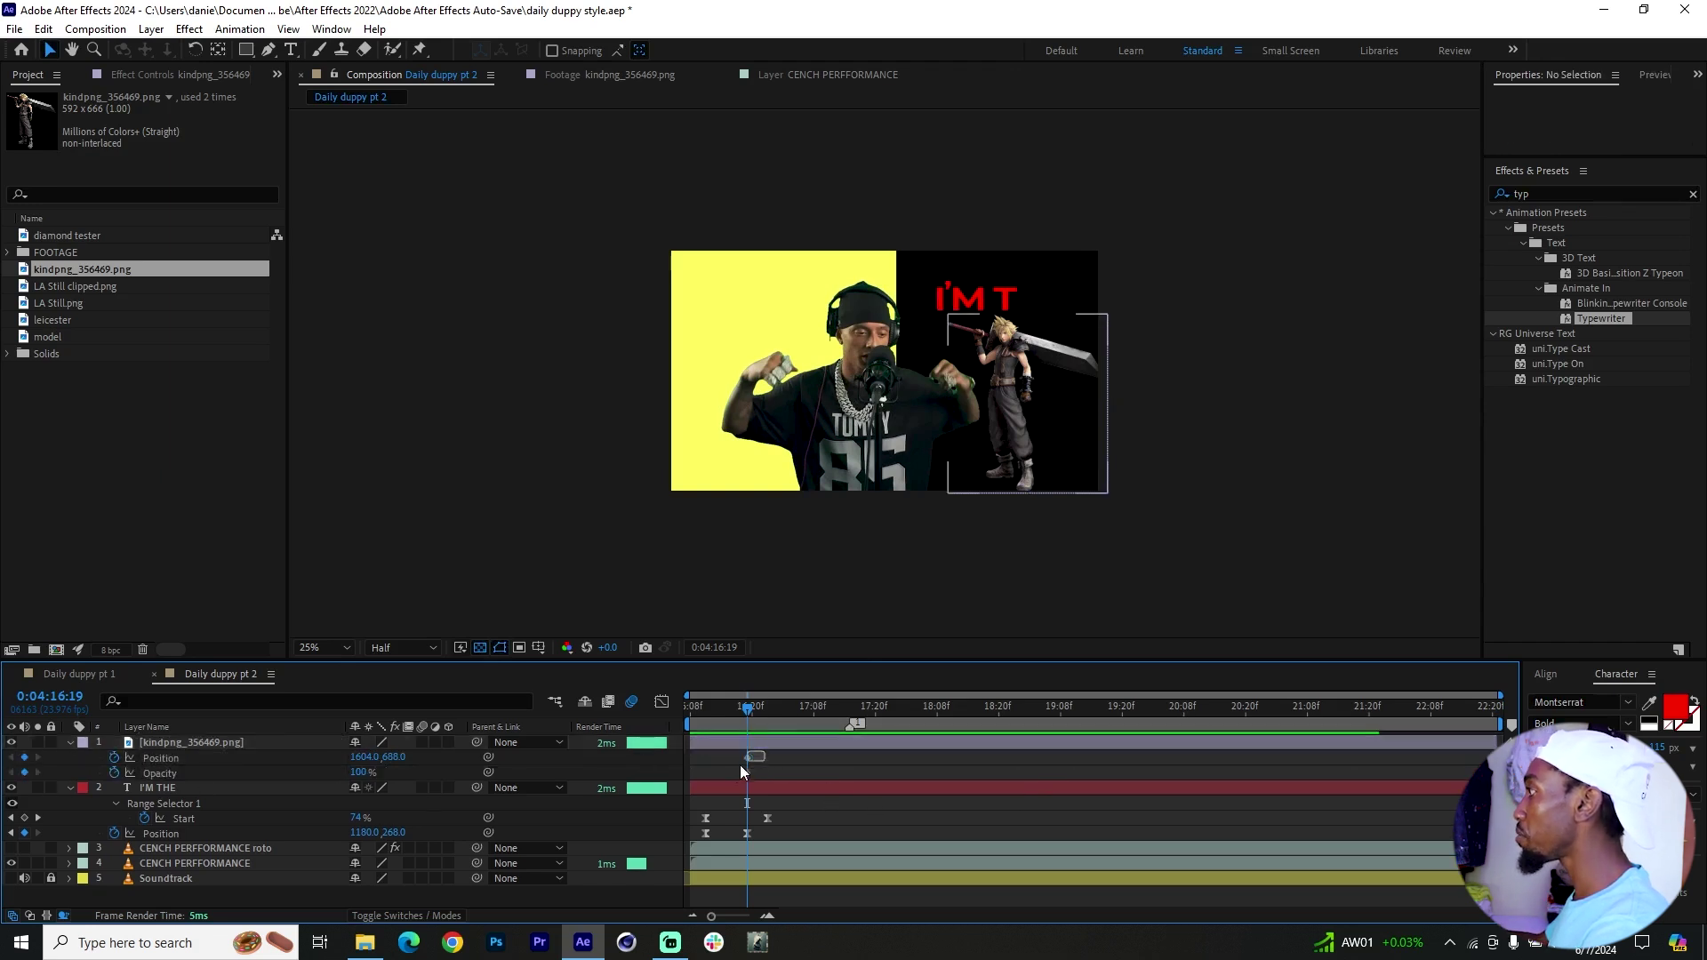
left_click_drag(747, 758, 797, 758)
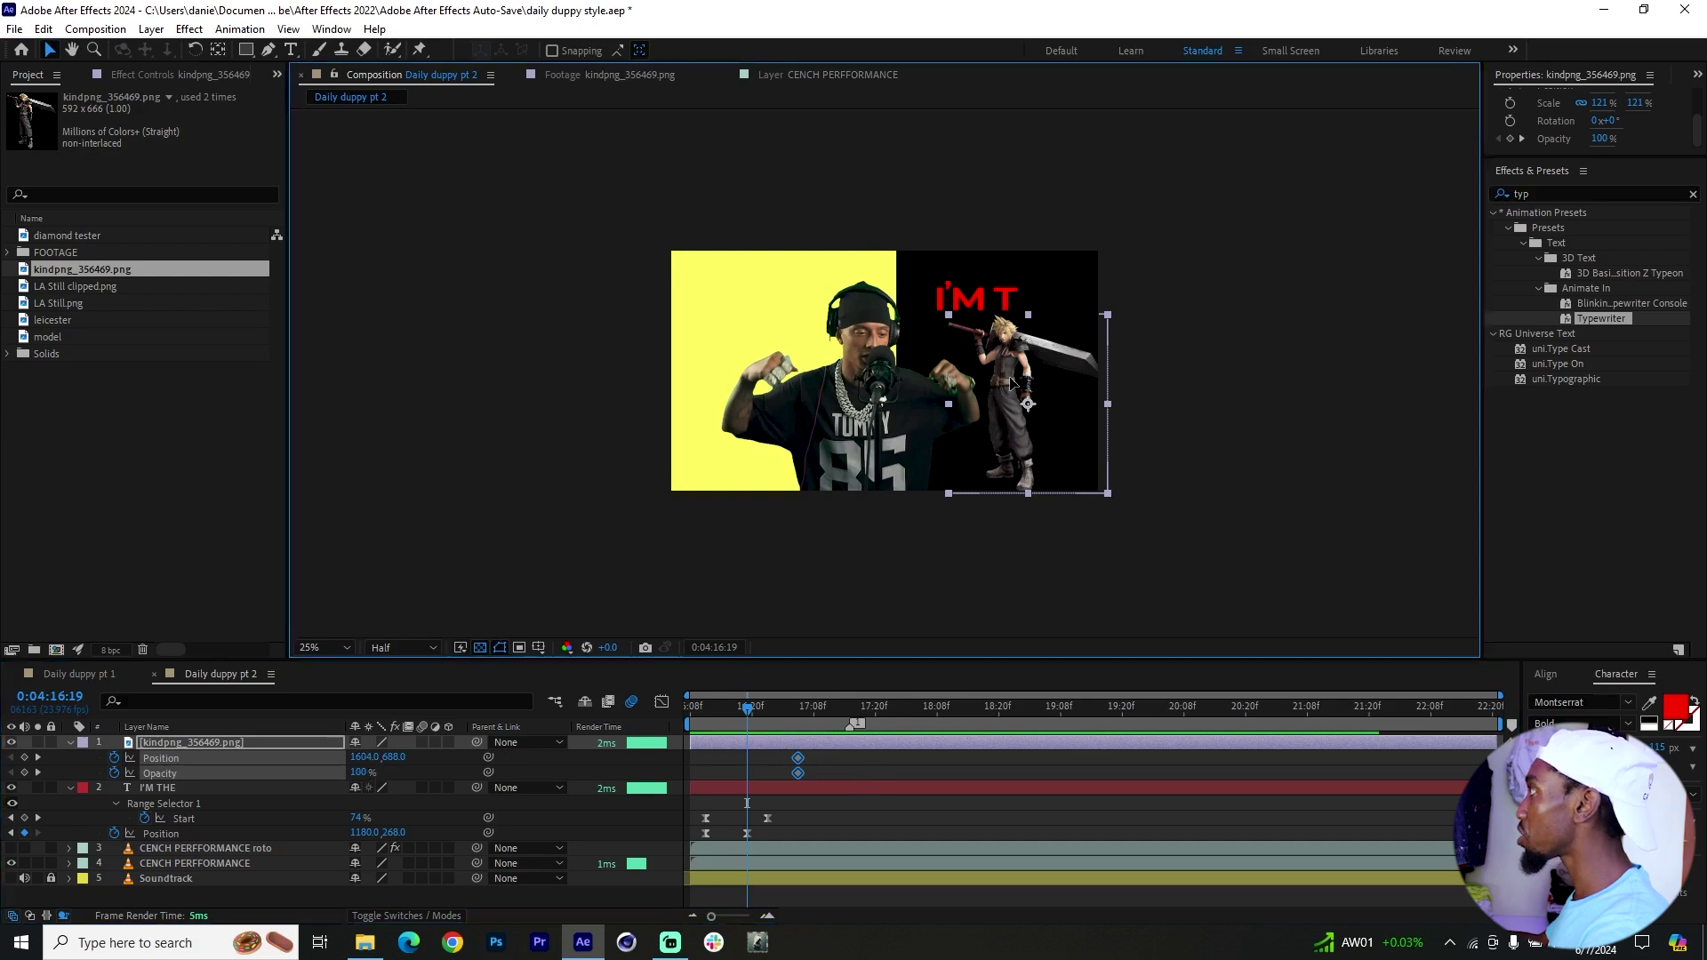
left_click_drag(1013, 396, 993, 581)
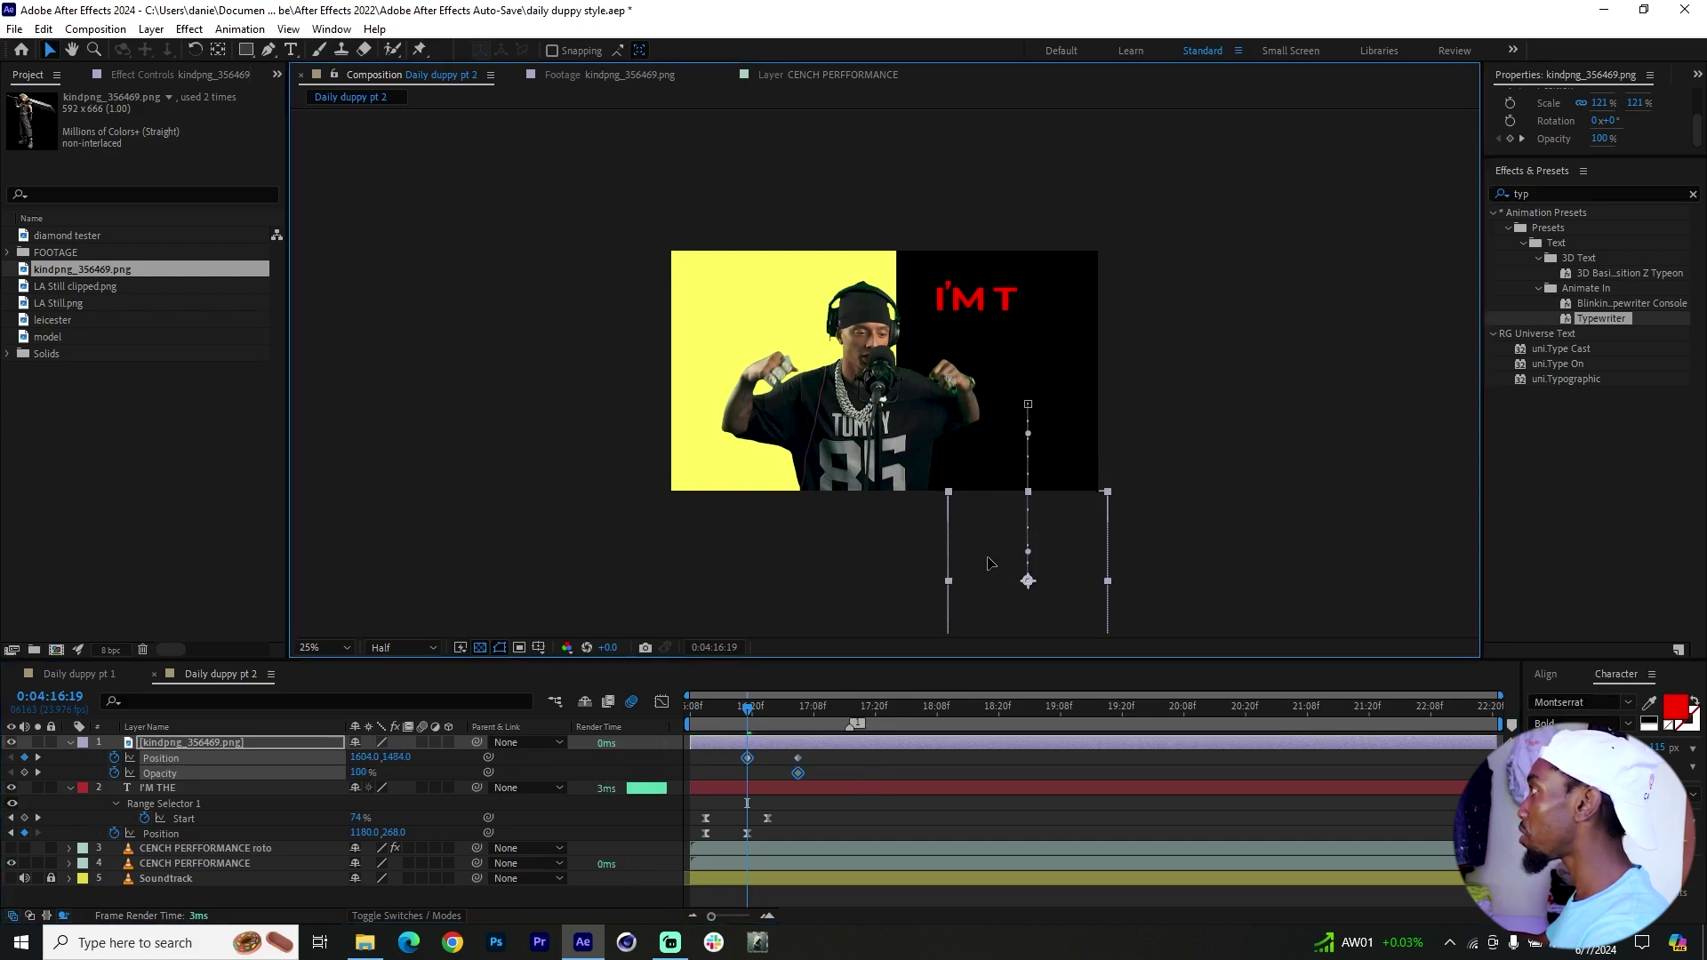
left_click_drag(359, 773, 214, 775)
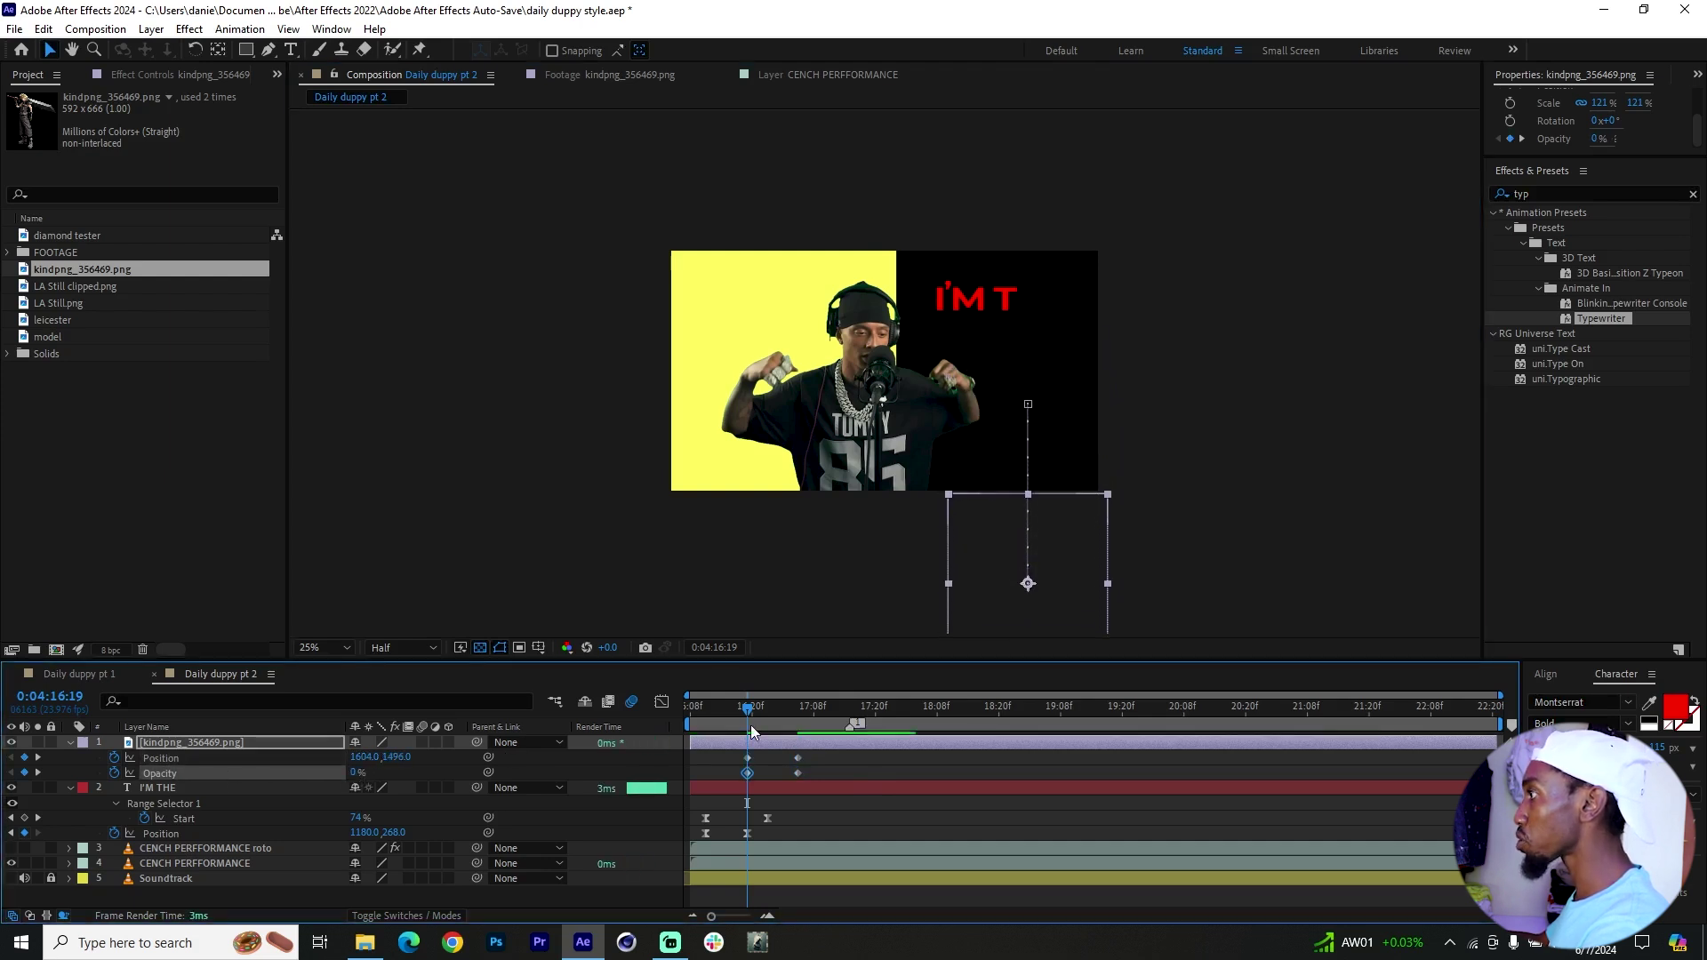
- Shorten the image's opacity fade, apply Easy Ease to its four keyframes, and move its last position keyframe a few frames earlier
left_click_drag(747, 722, 762, 773)
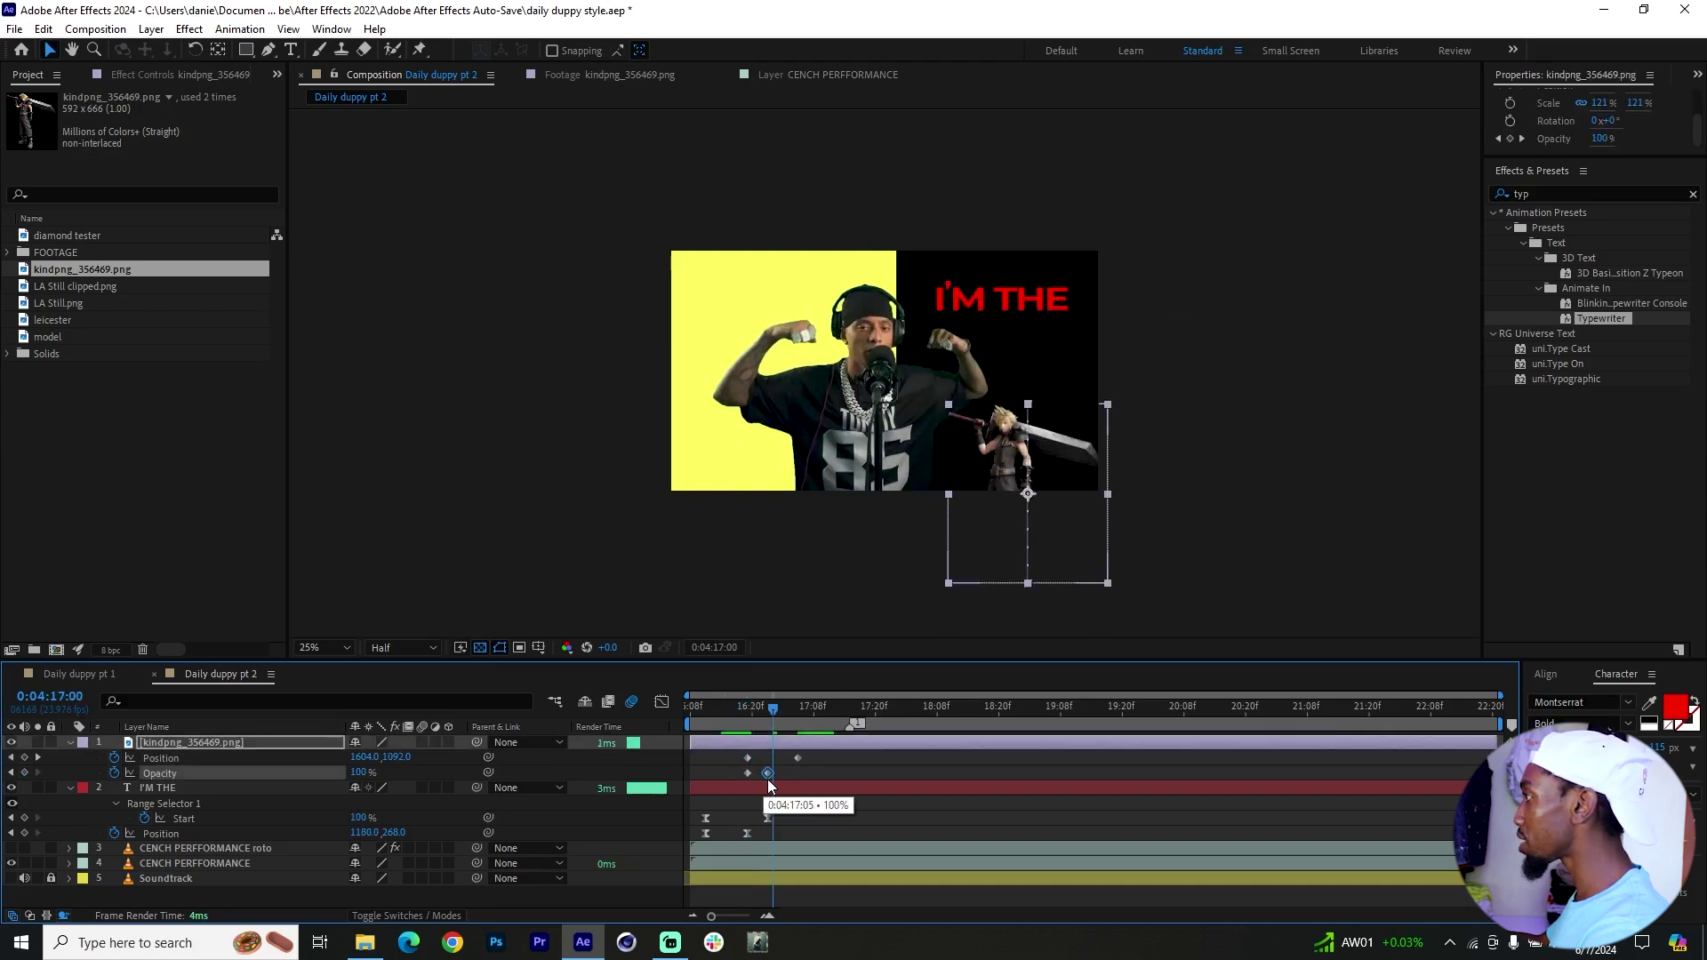
left_click_drag(811, 752, 717, 777)
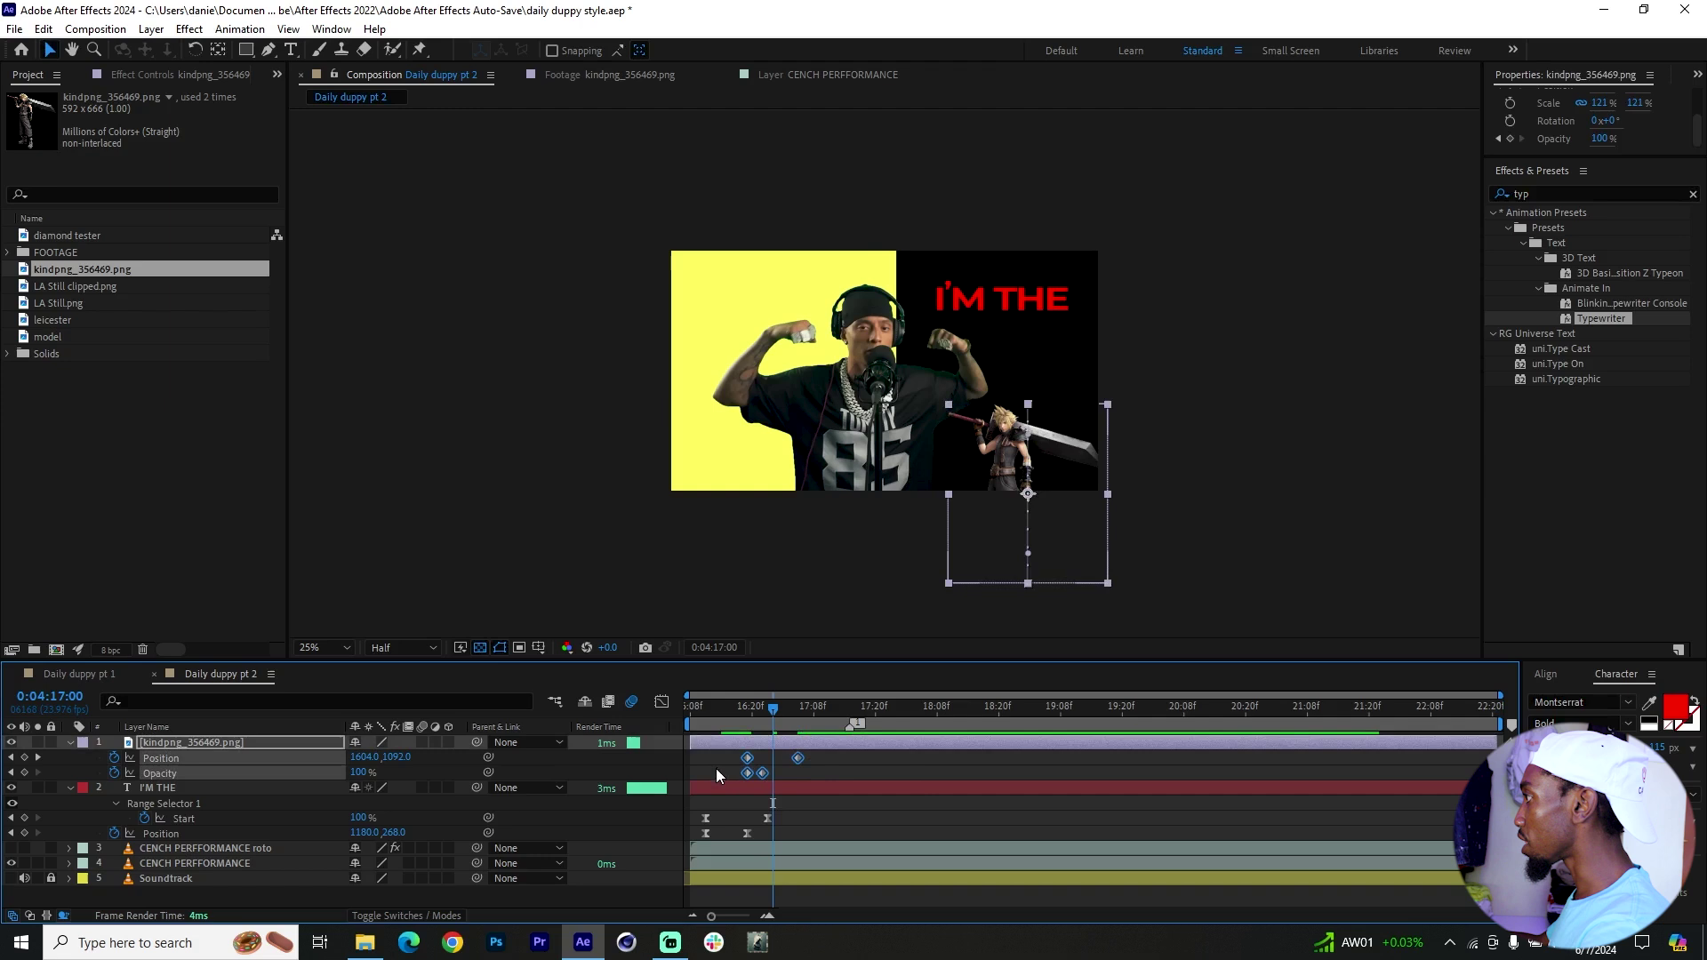
key("F9")
left_click_drag(717, 709, 813, 712)
left_click(812, 770)
left_click_drag(798, 759, 783, 758)
left_click(717, 708)
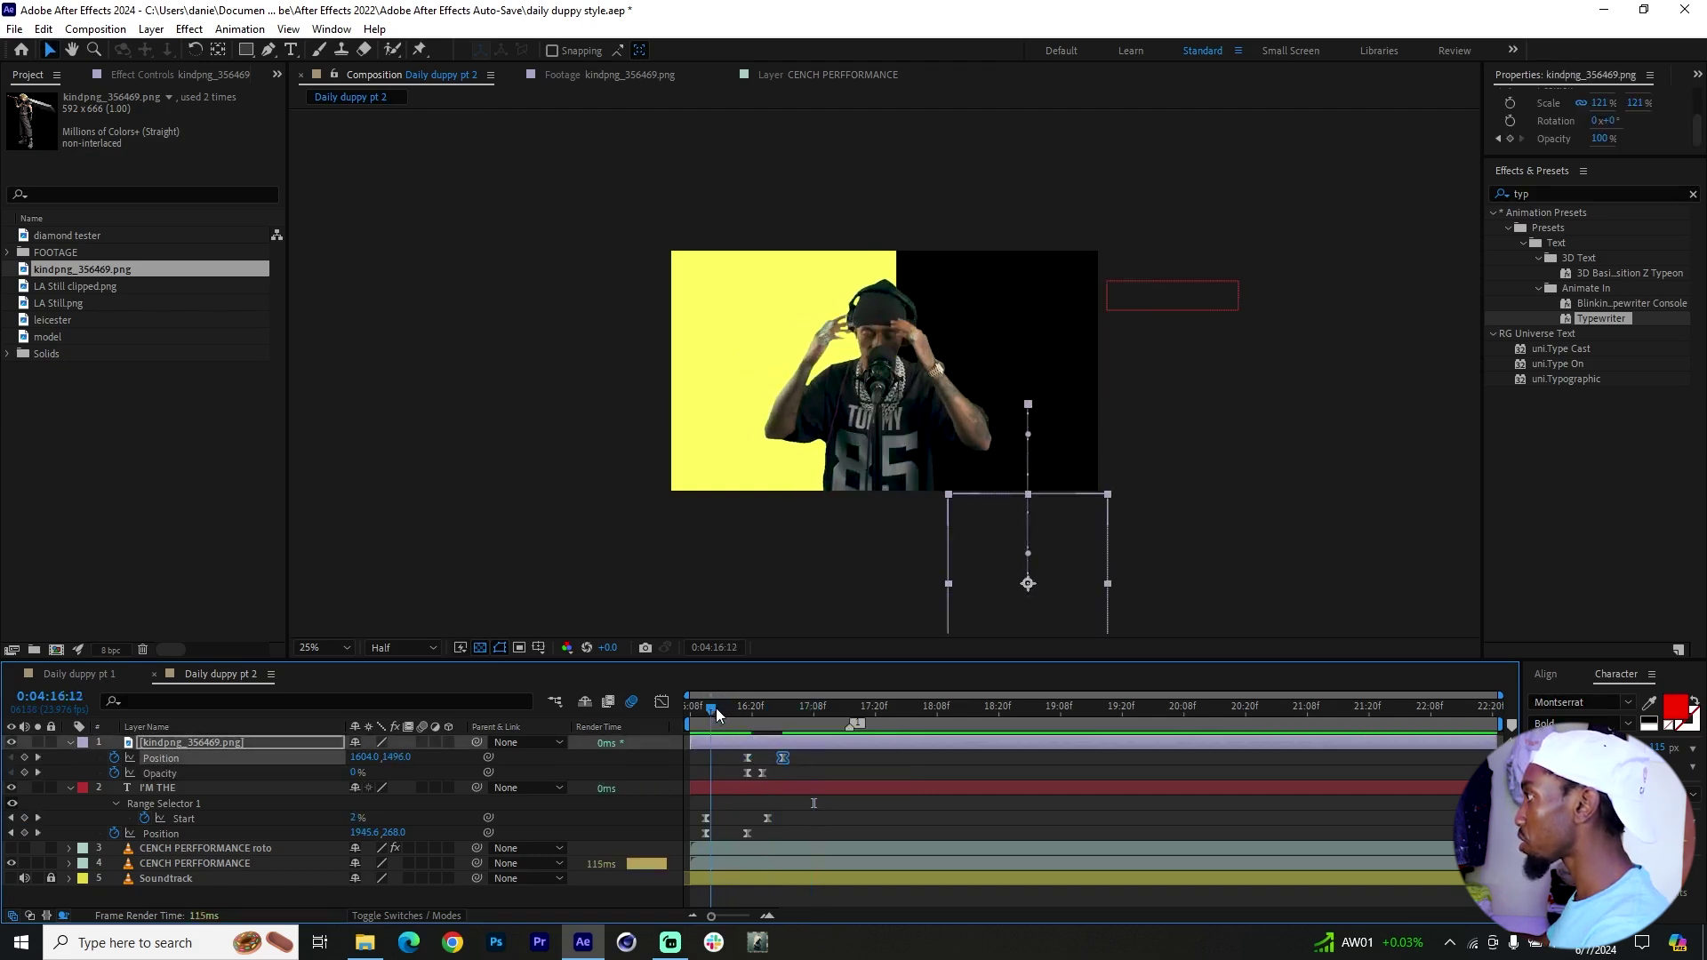
key("space")
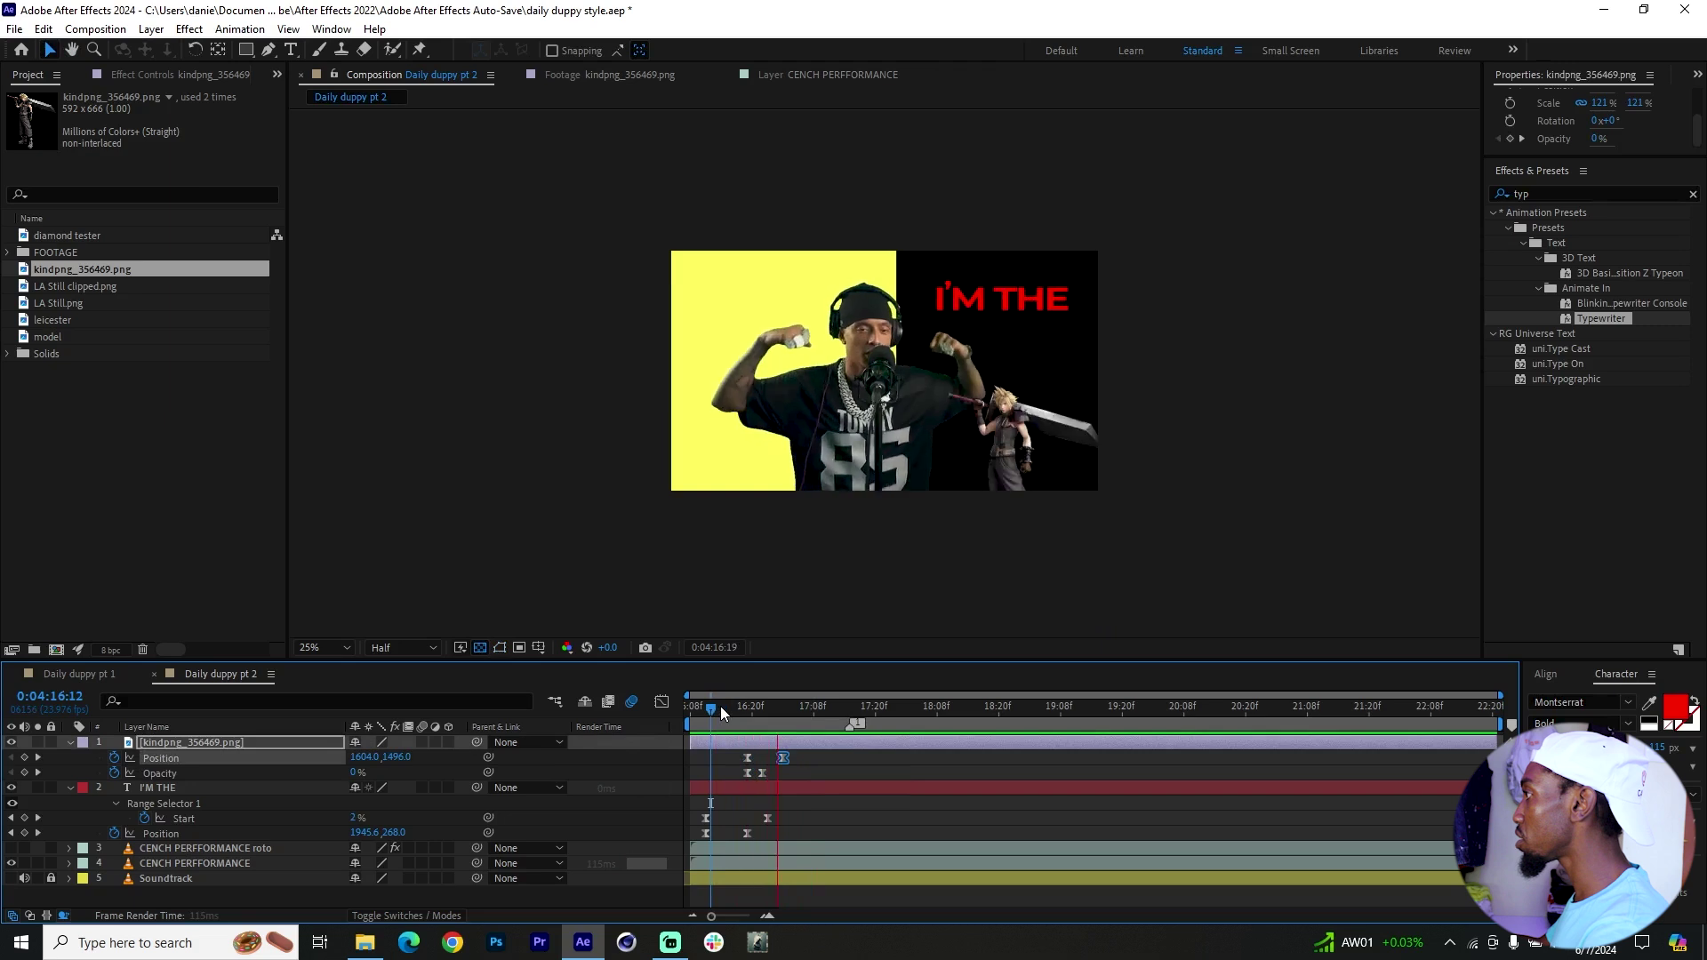
left_click(702, 708)
key("space")
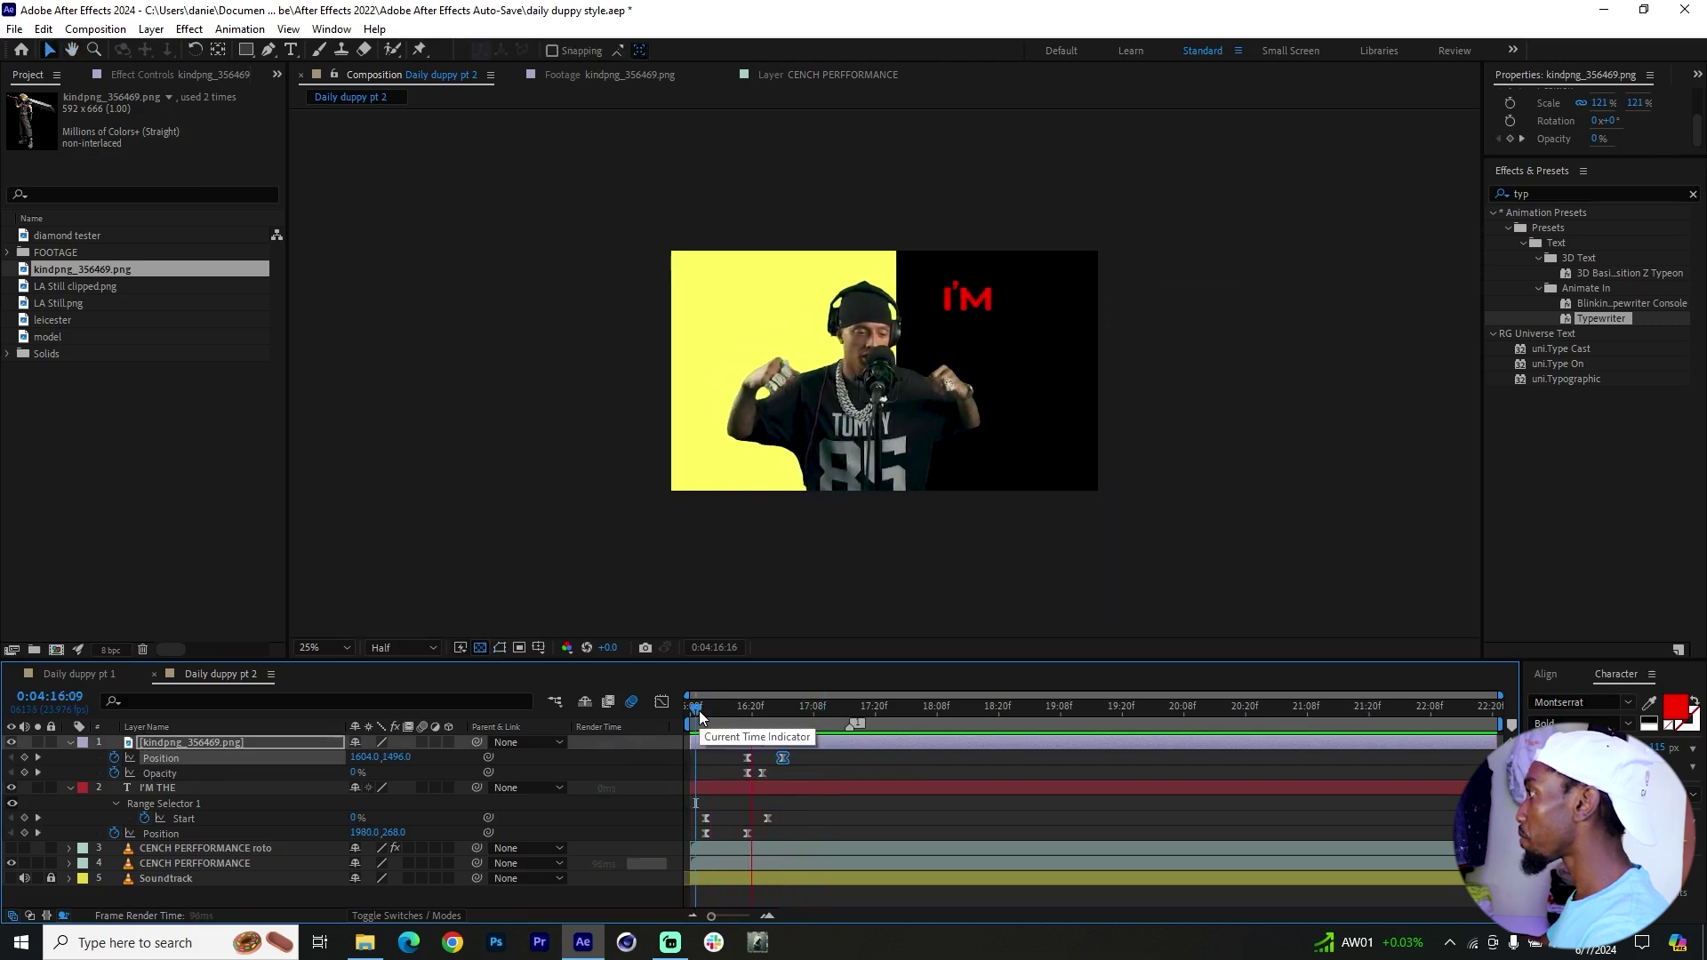
key("space")
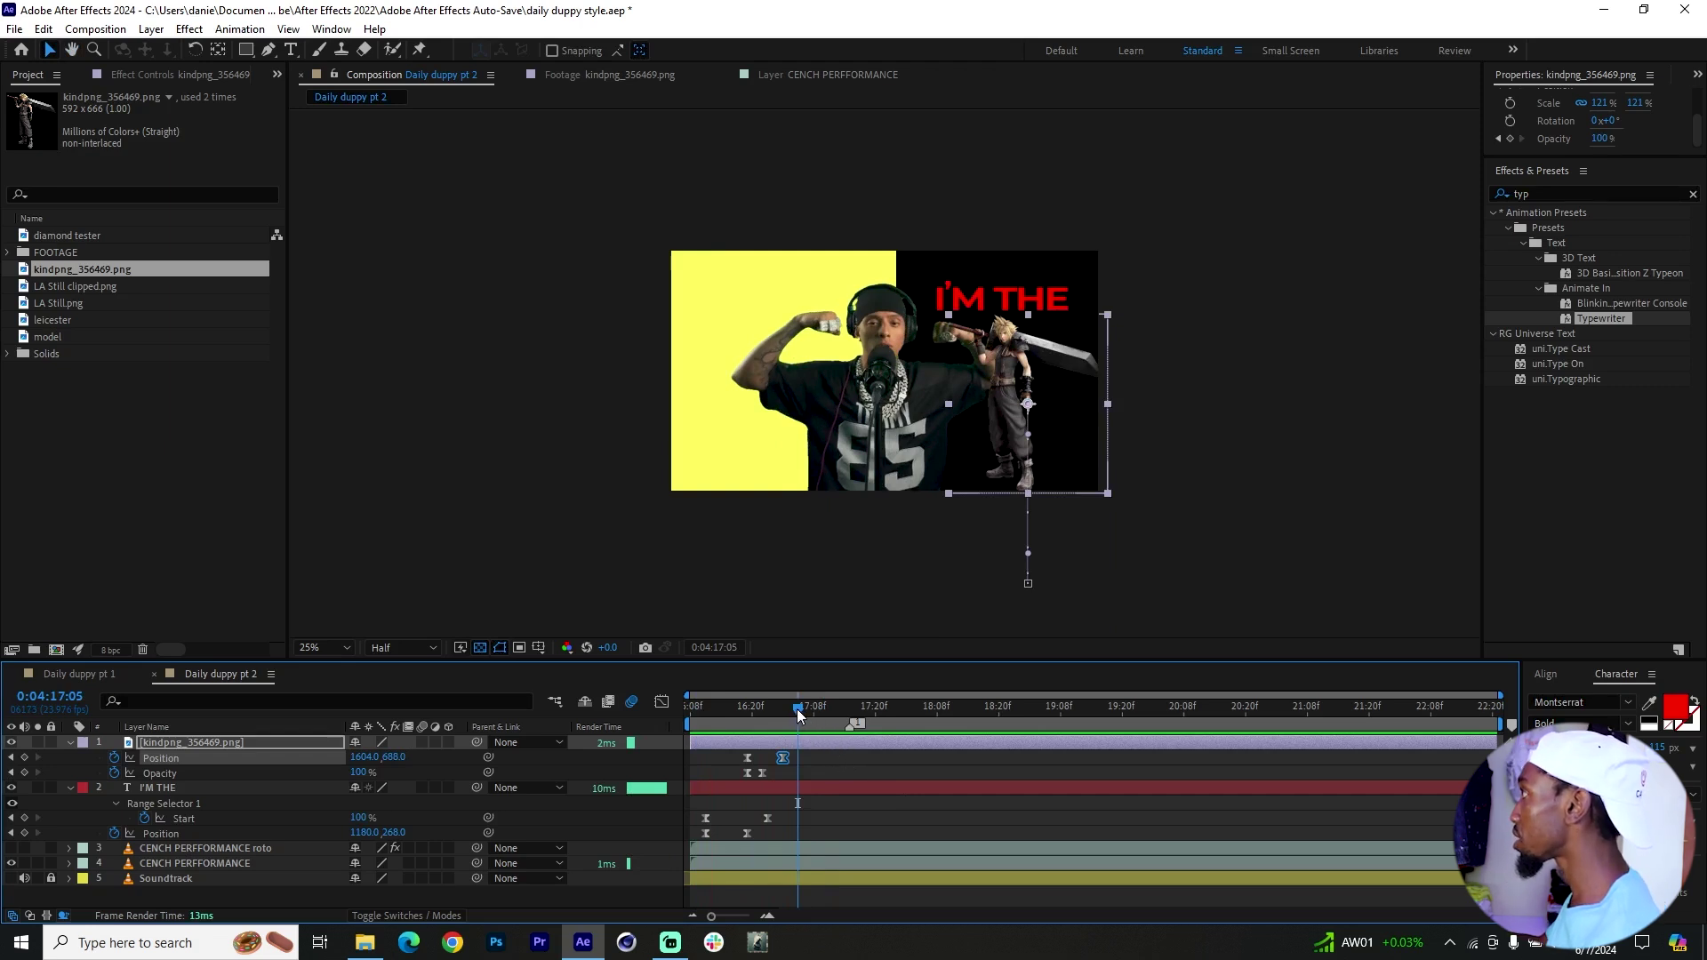
- Copy the image's two position keyframes in reverse order so it holds until 0:04:17:08 and drops back below the frame
left_click_drag(797, 709, 813, 712)
left_click(783, 759)
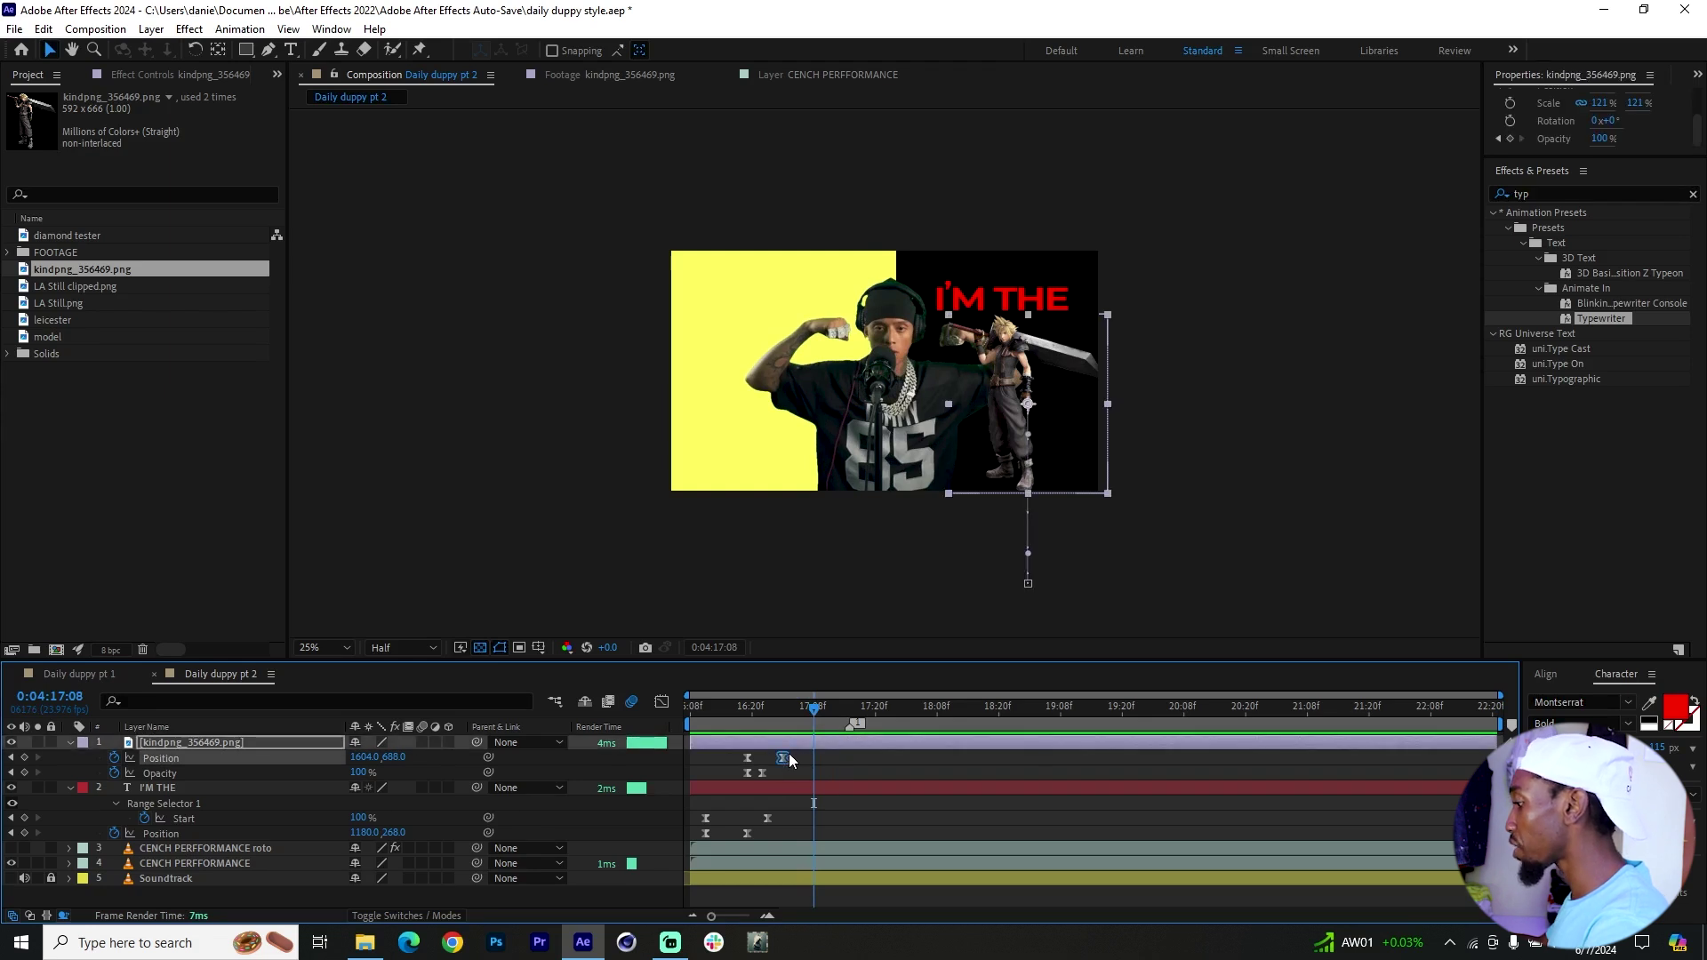
left_click(748, 758)
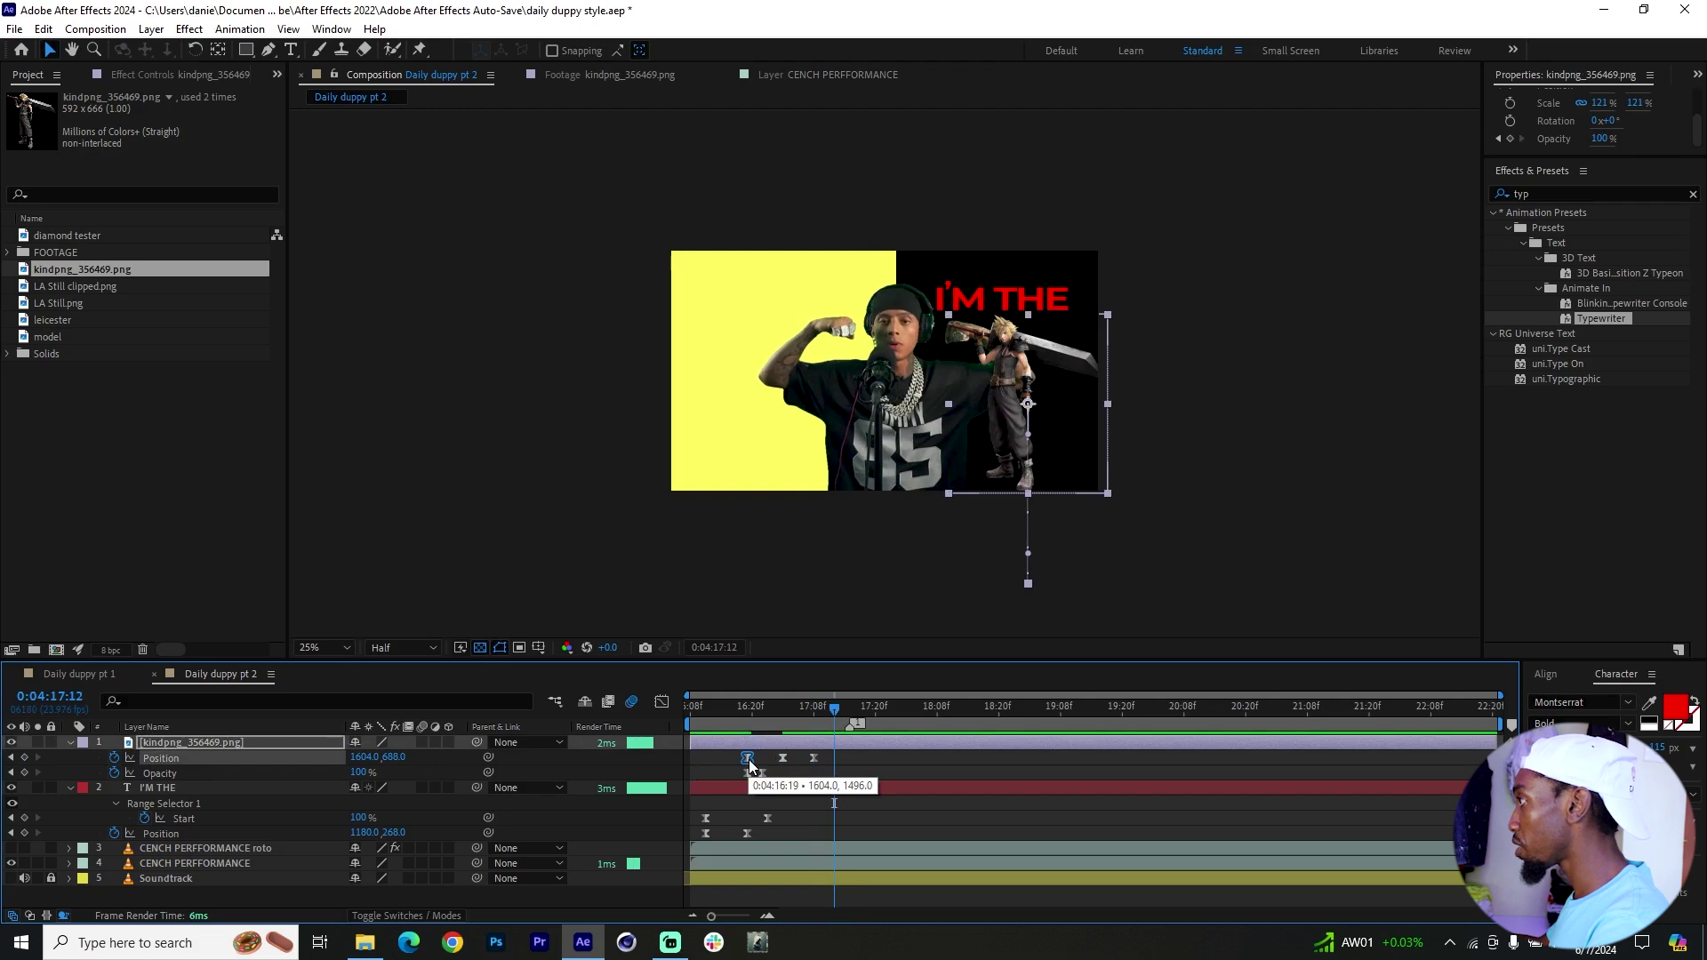
key("ctrl+c")
key("ctrl+v")
left_click_drag(834, 758, 841, 759)
- Copy the image's 100% and 0% opacity keyframes to the end of its exit move, aligning the last one with the final position keyframe
left_click(762, 773)
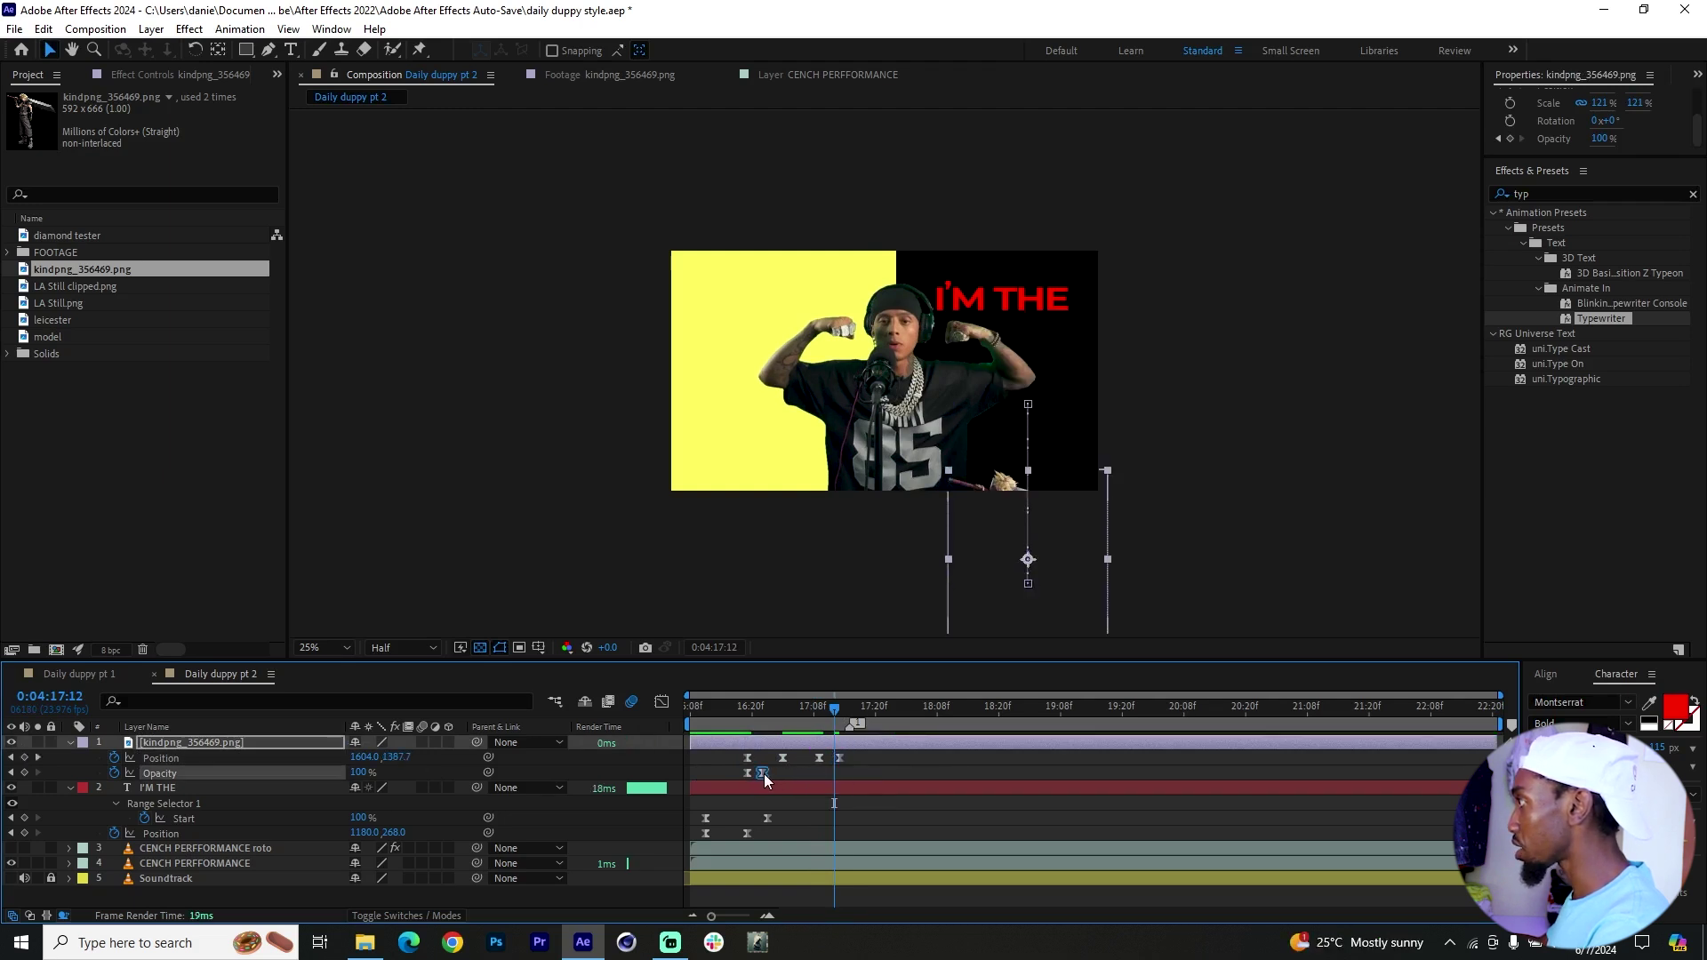
key("ctrl+v")
left_click(748, 772)
left_click_drag(834, 709, 839, 709)
key("ctrl+v")
left_click_drag(856, 782, 813, 759)
left_click(834, 773)
key("space")
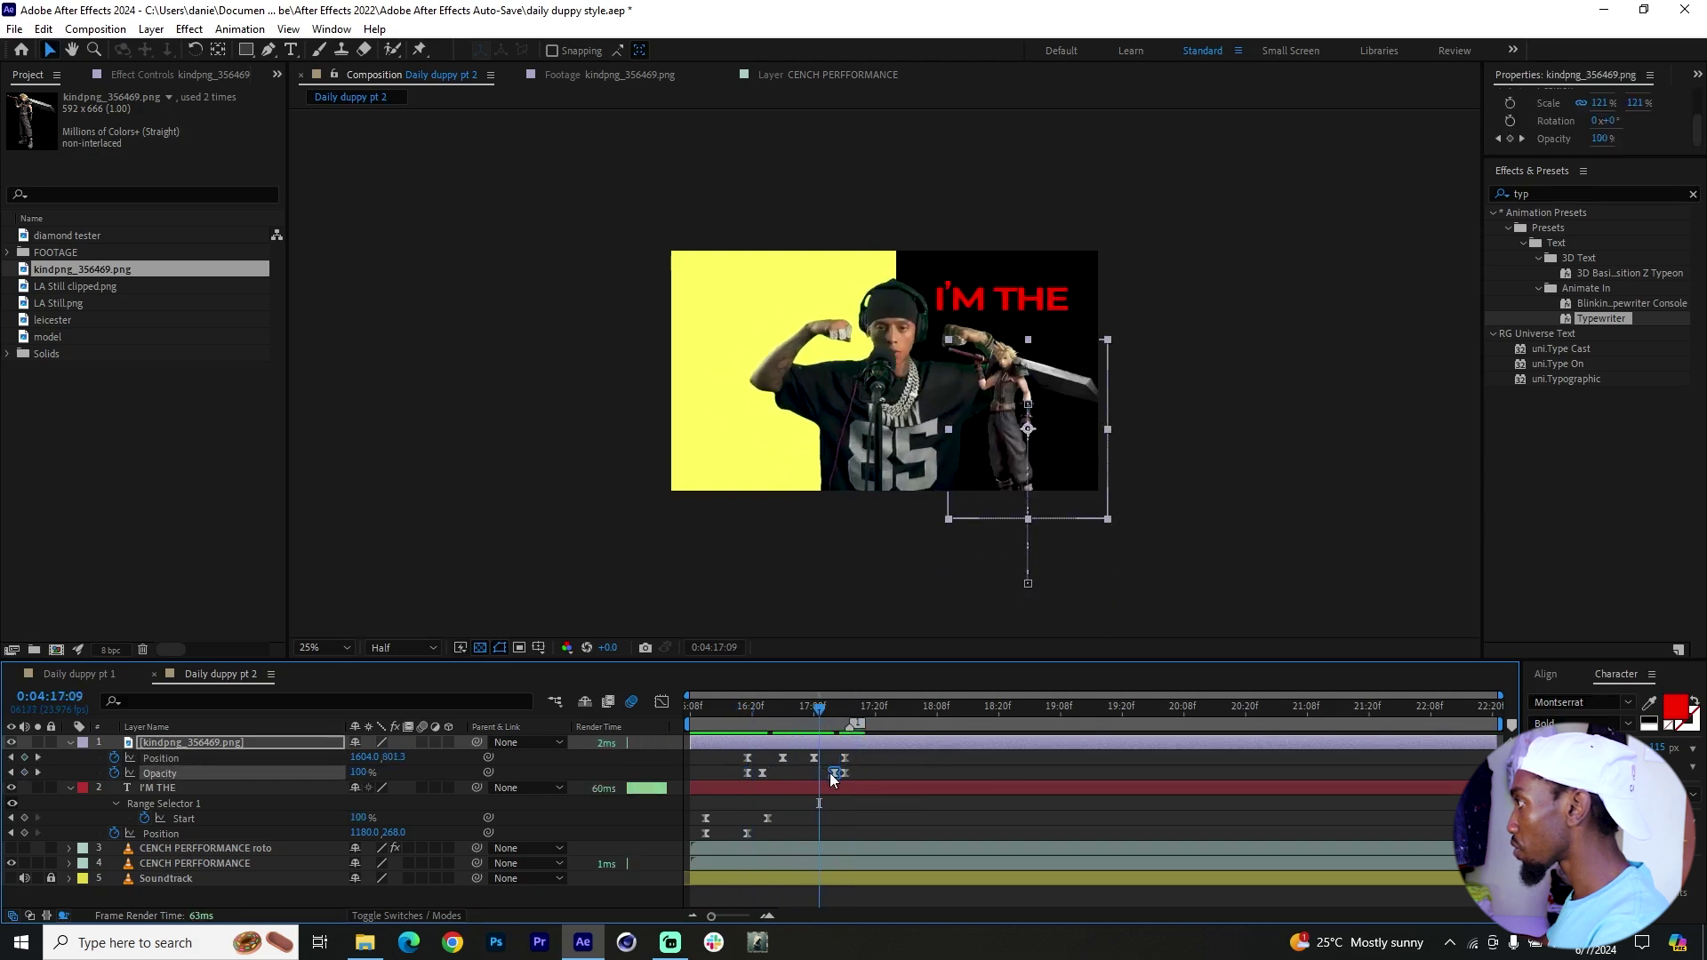
- Copy the I'M THE position keyframes to slide it back out from 0:04:17:08, and cut both layers off at 0:04:17:16
left_click_drag(734, 725, 815, 711)
left_click(775, 829)
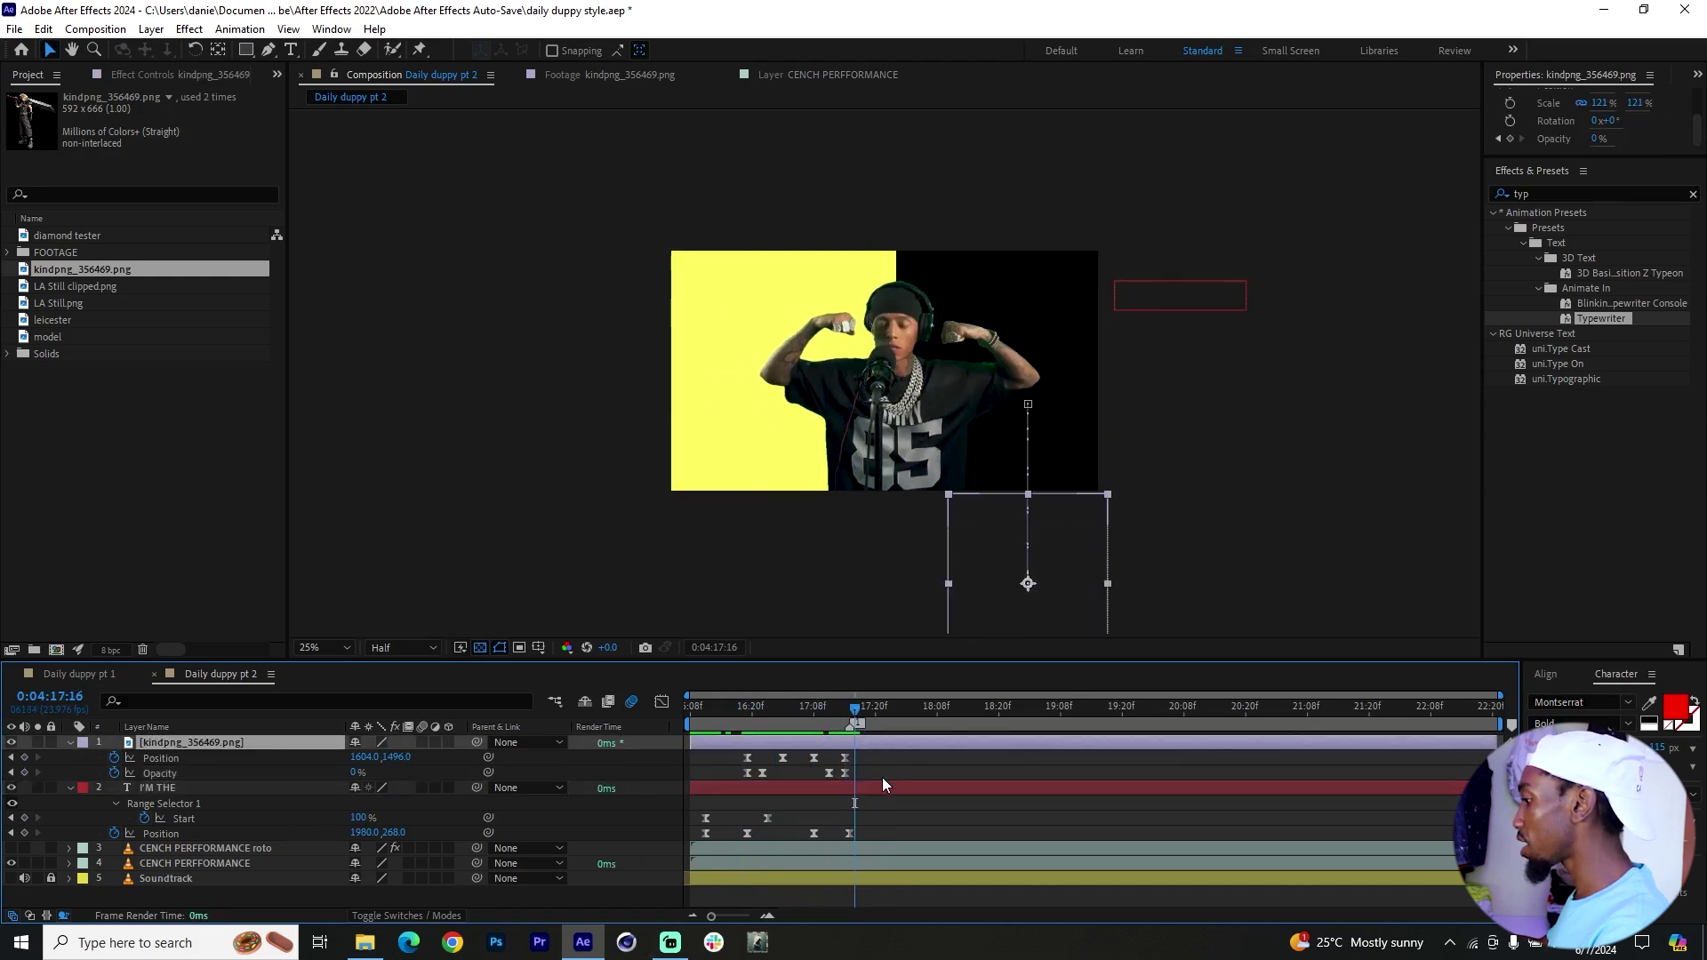
left_click(882, 777)
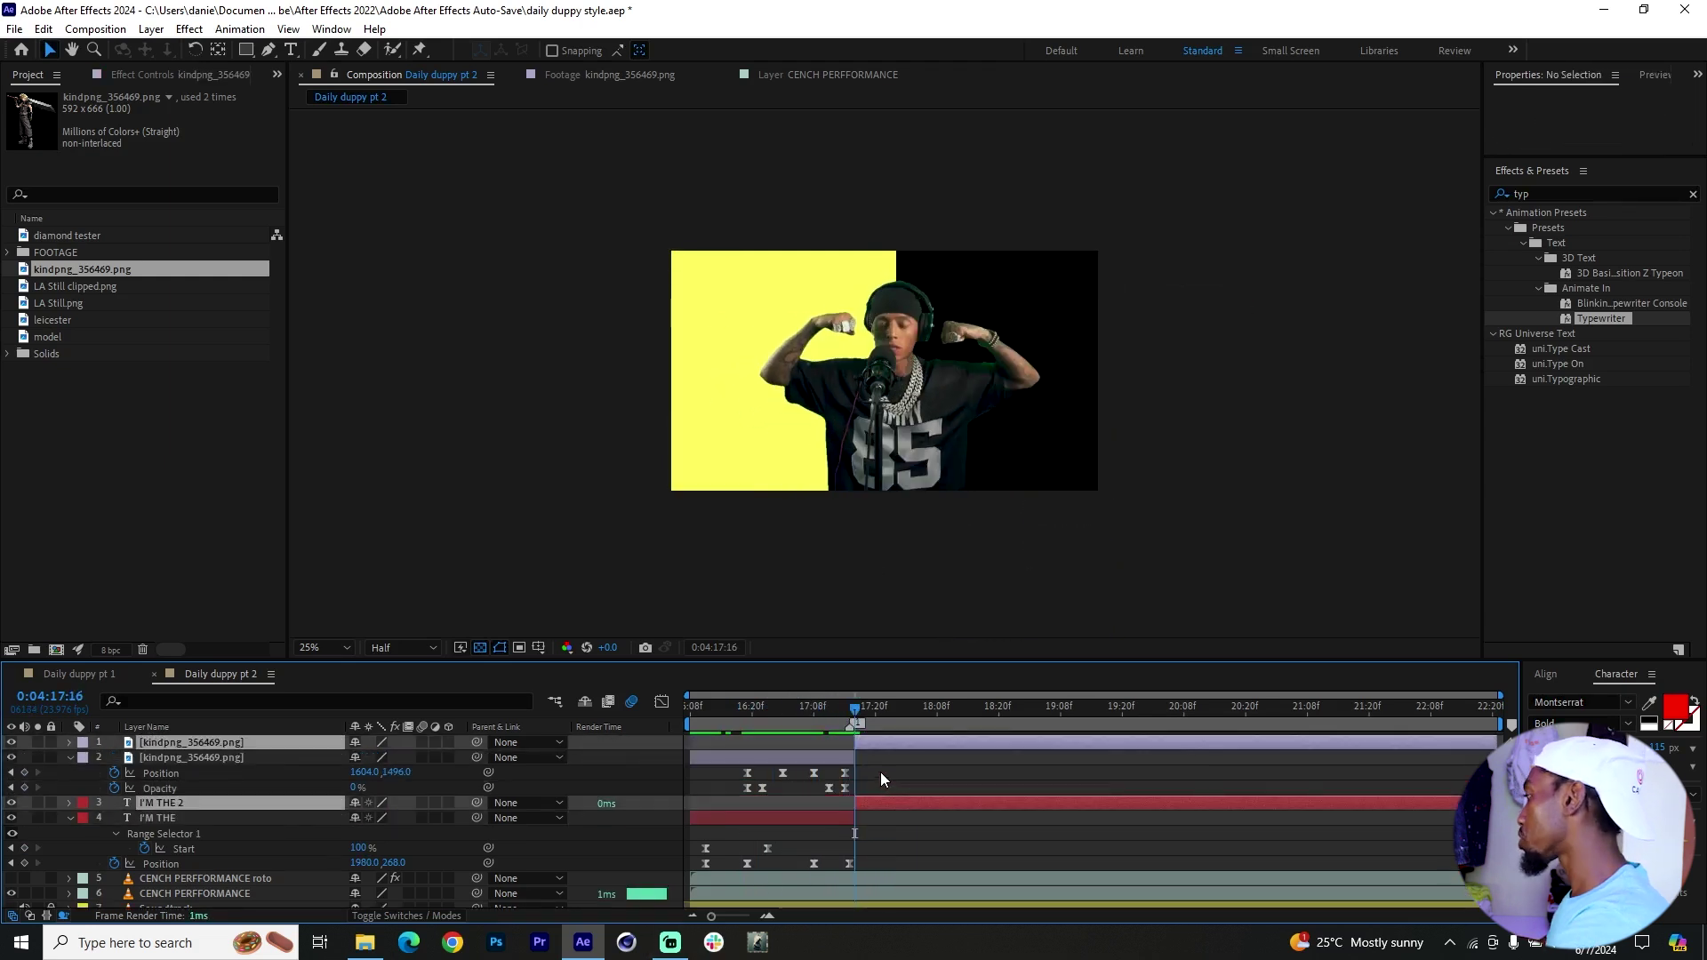
left_click_drag(742, 713, 845, 721)
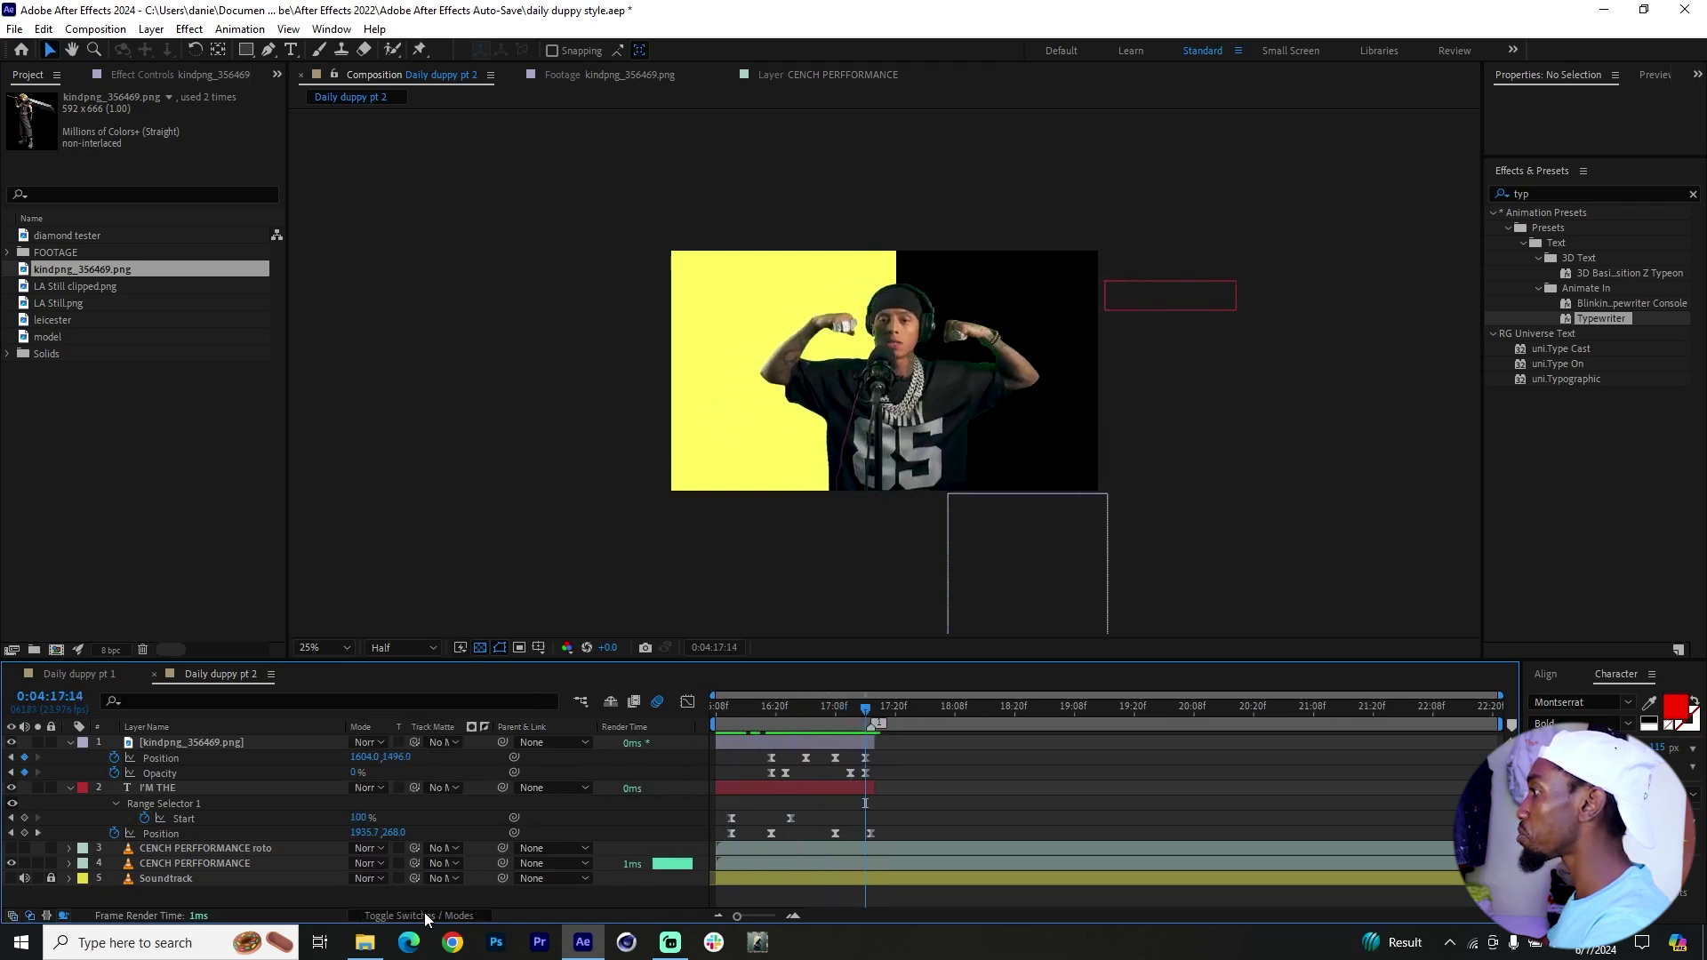
- Enable motion blur on the image and I'M THE layers, and end the work area just past them for a preview
left_click(423, 743)
left_click(423, 789)
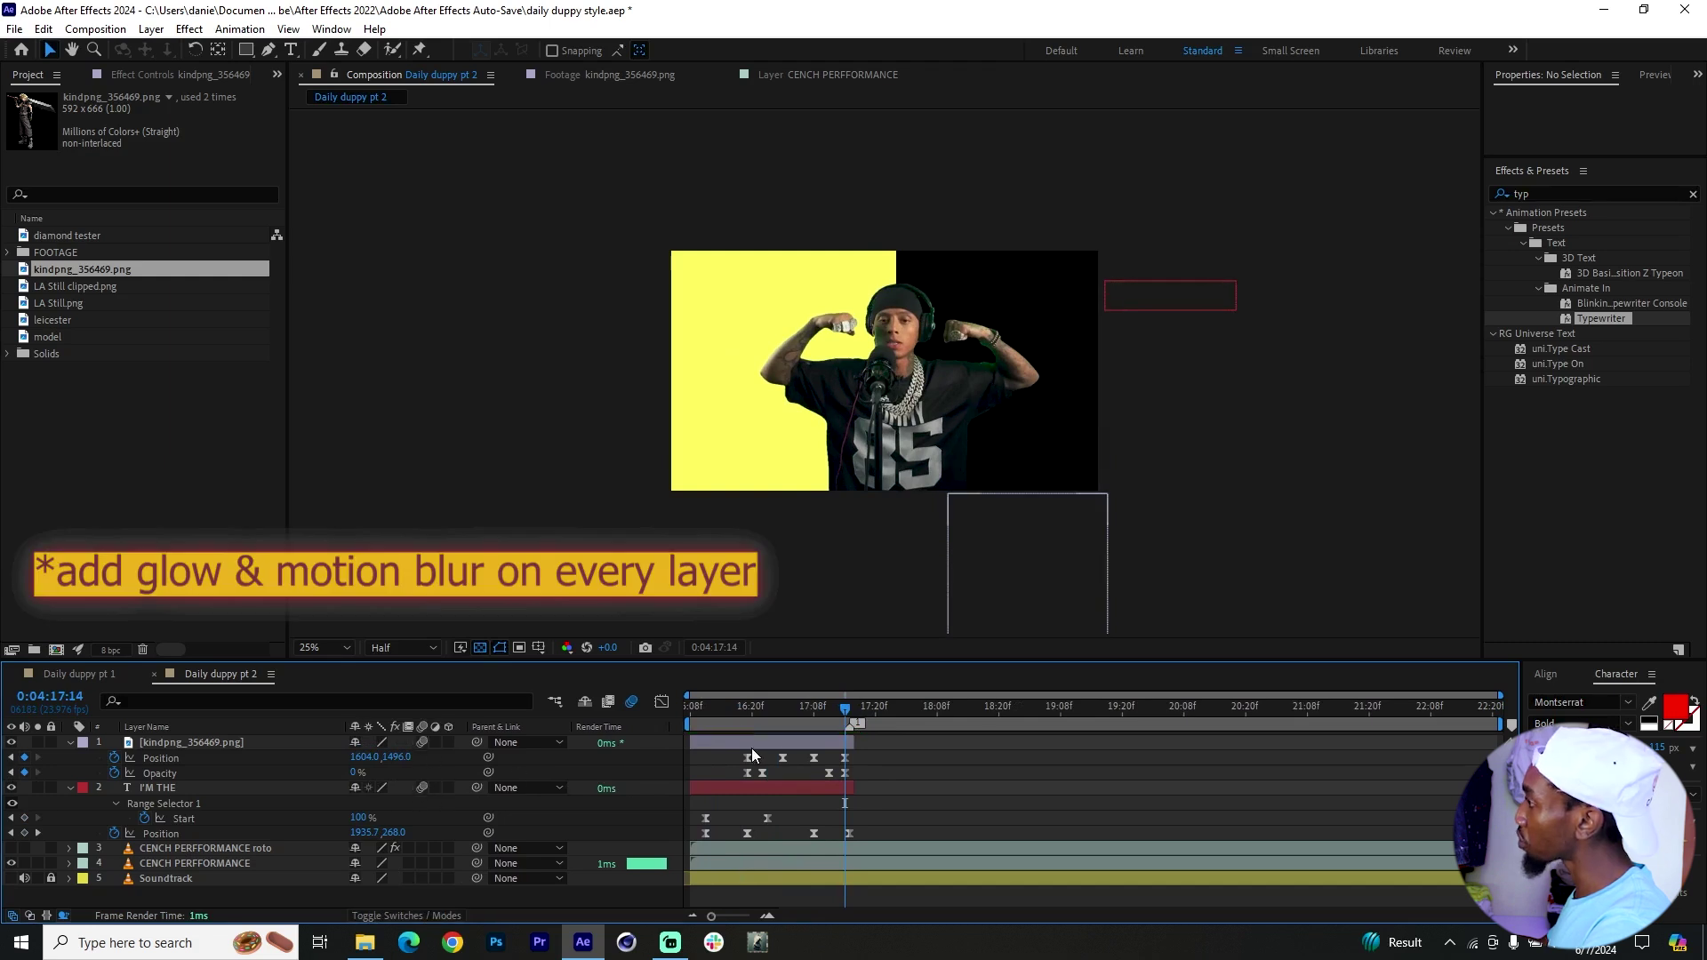
left_click_drag(1499, 722, 871, 722)
key("space")
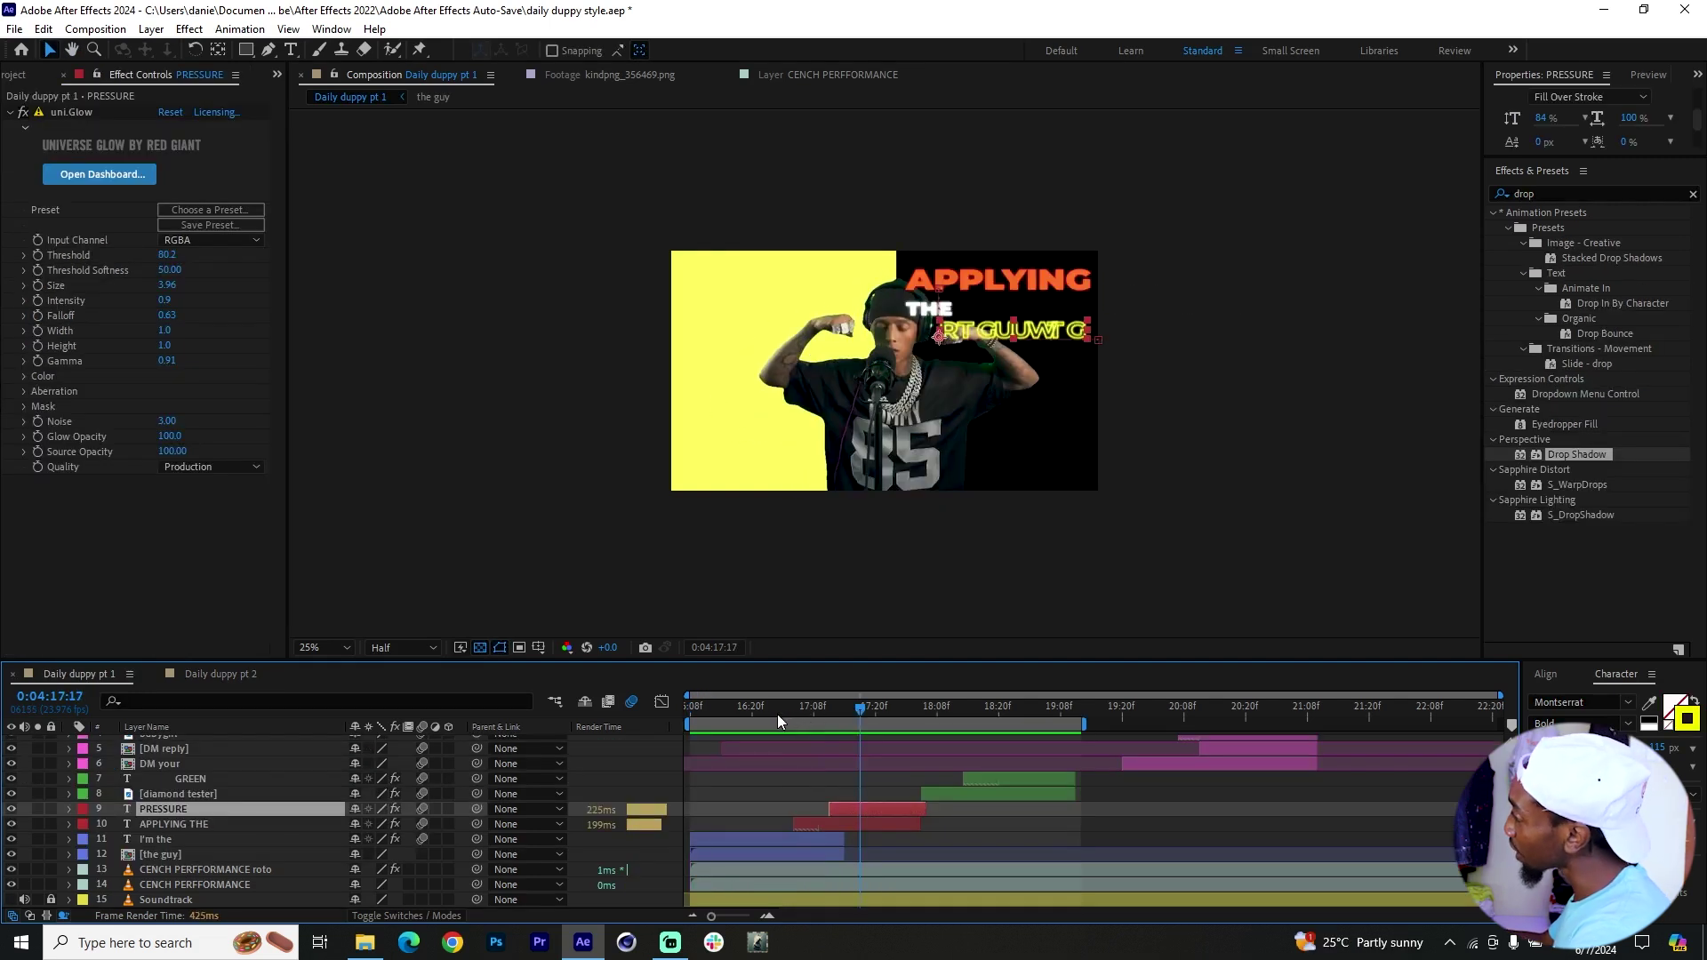
- Examine the APPLYING THE and PRESSURE text animations and their keyframes in the Daily duppy pt 1 composition
key("space")
left_click_drag(836, 718, 887, 724)
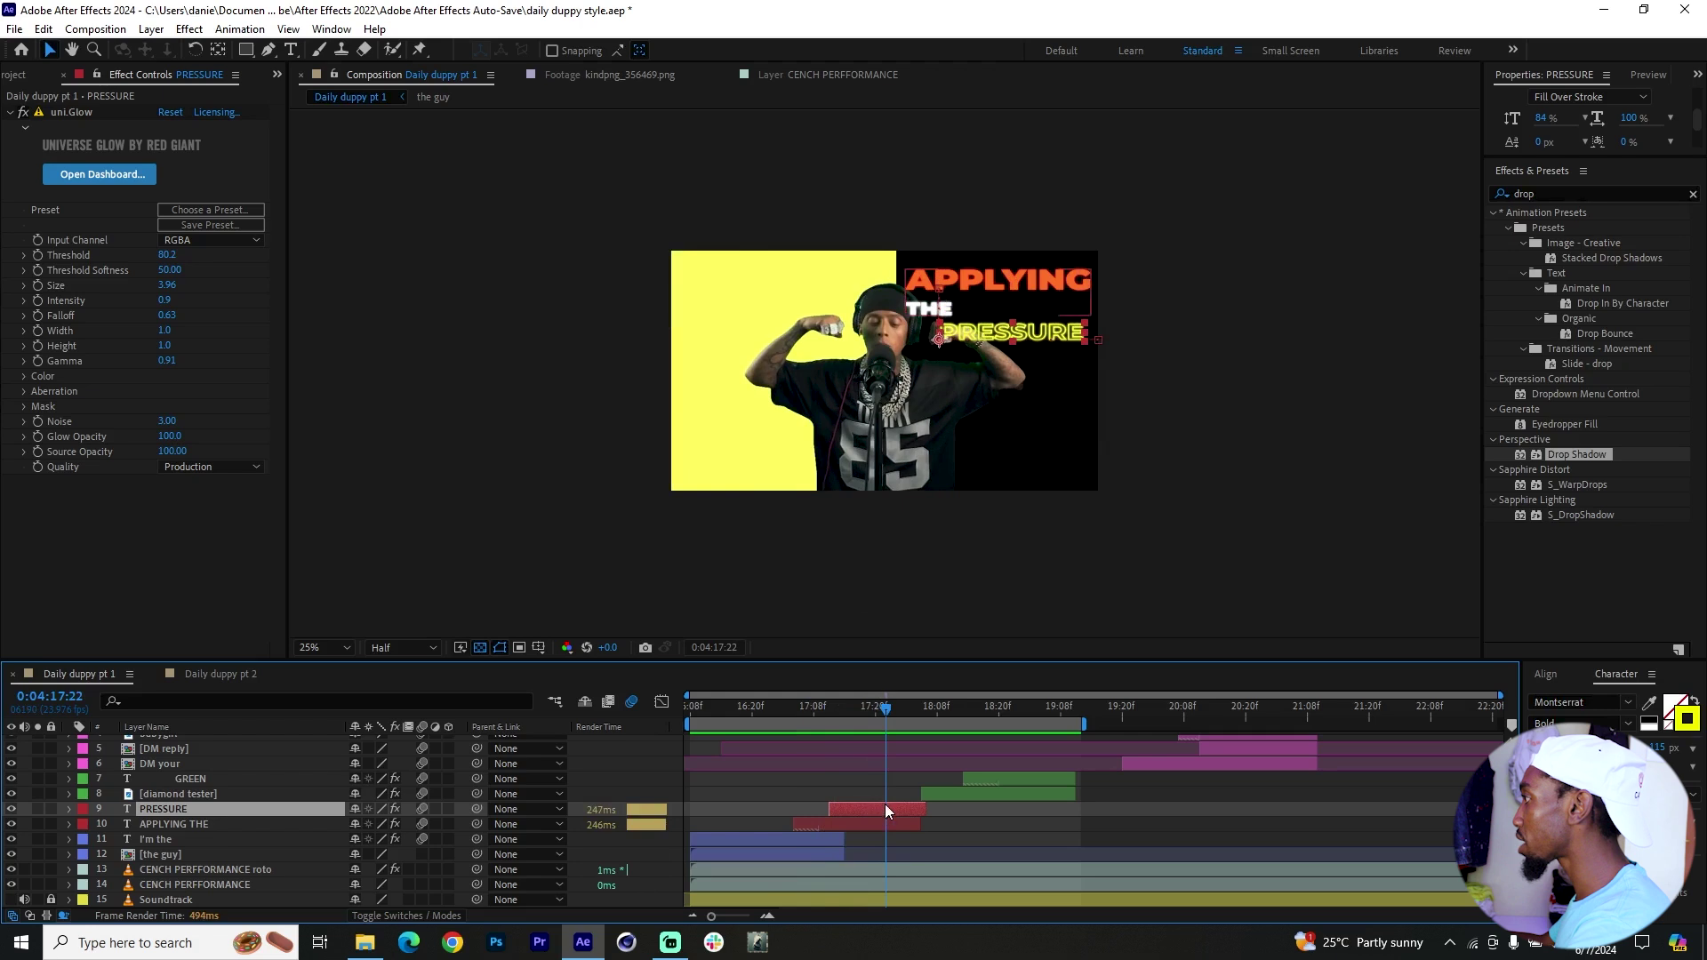
left_click(893, 827)
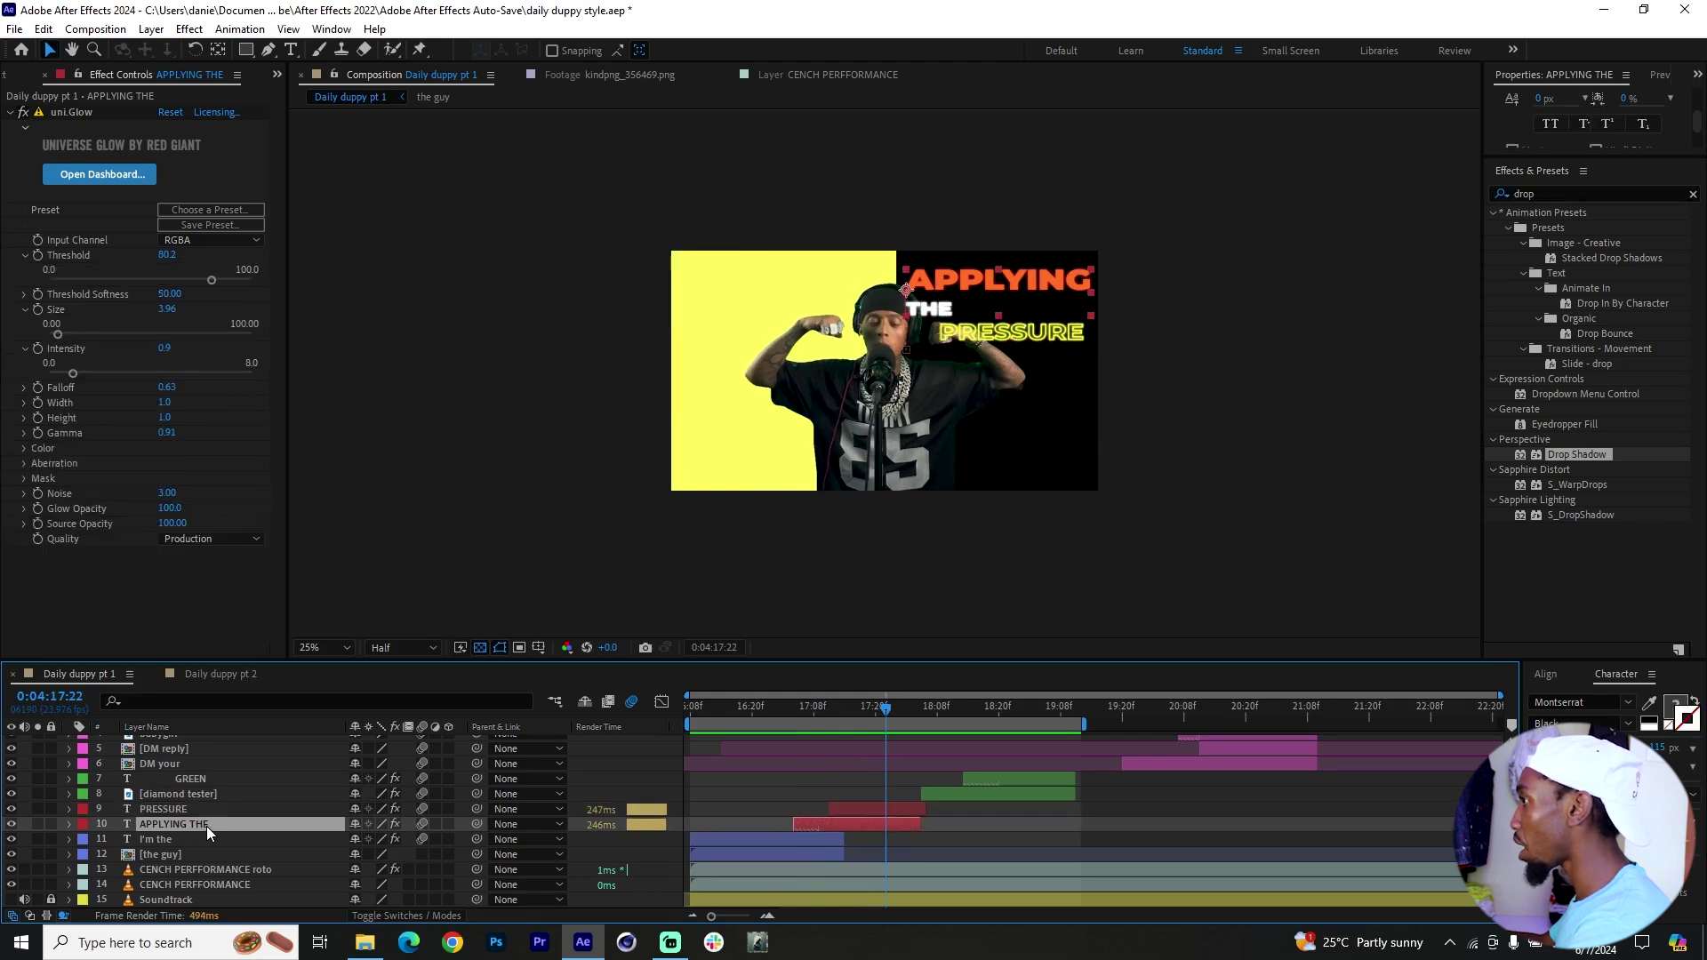
left_click(206, 807)
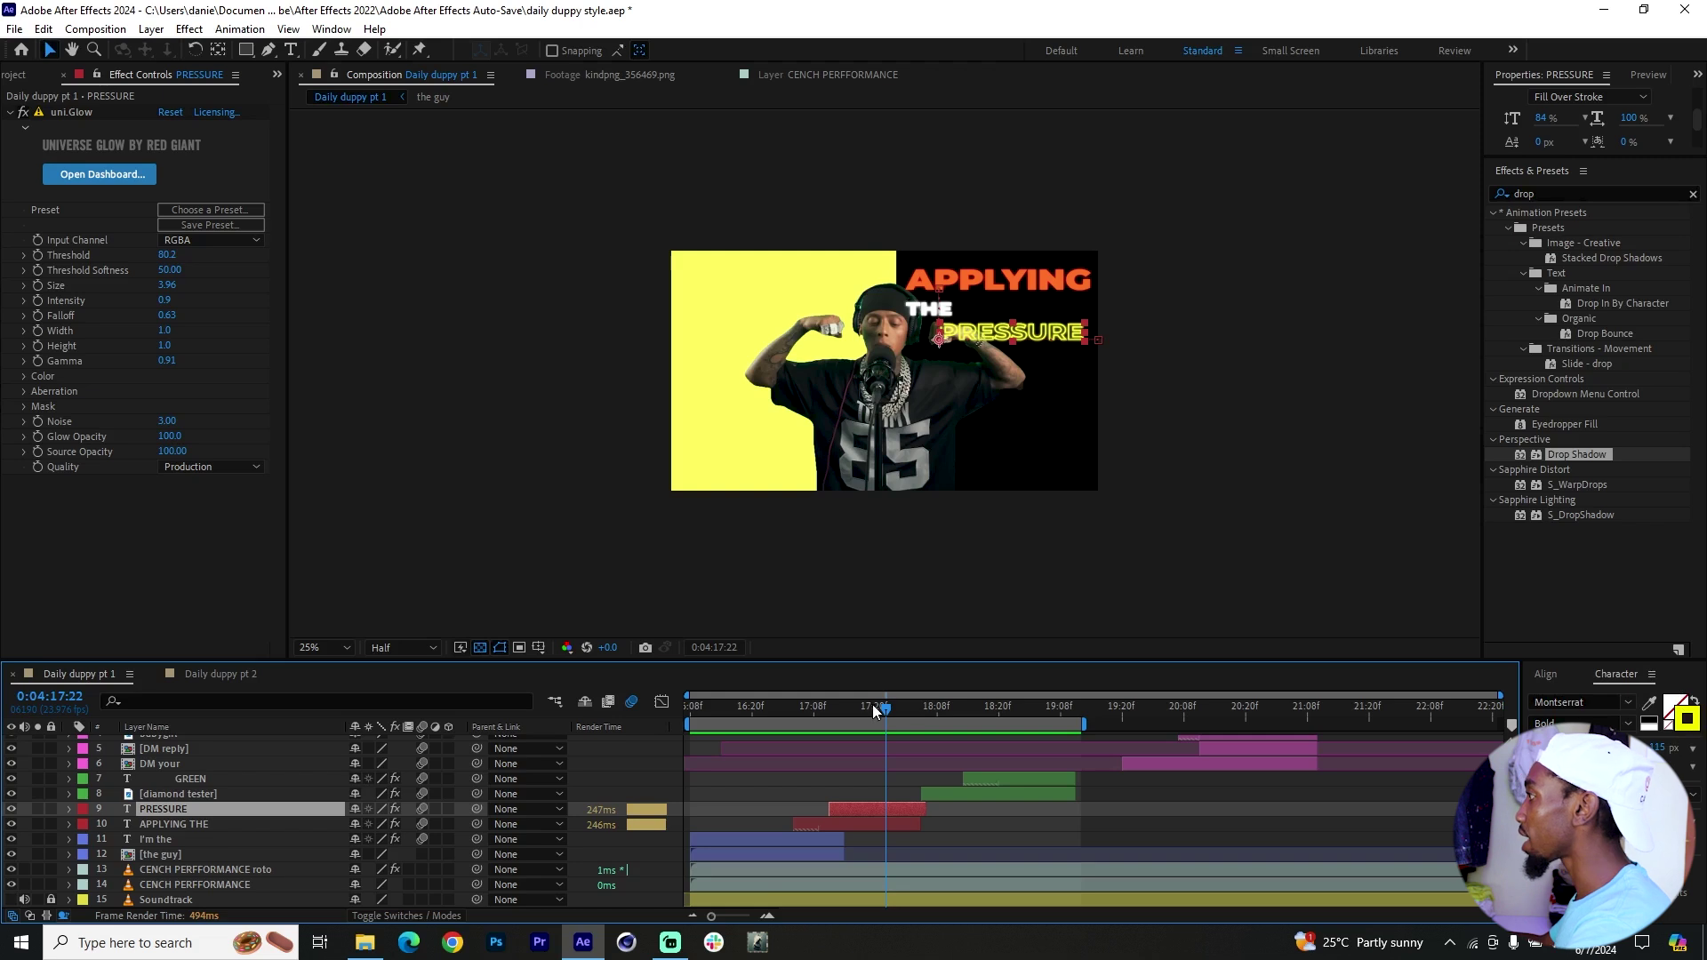
left_click_drag(873, 705, 818, 714)
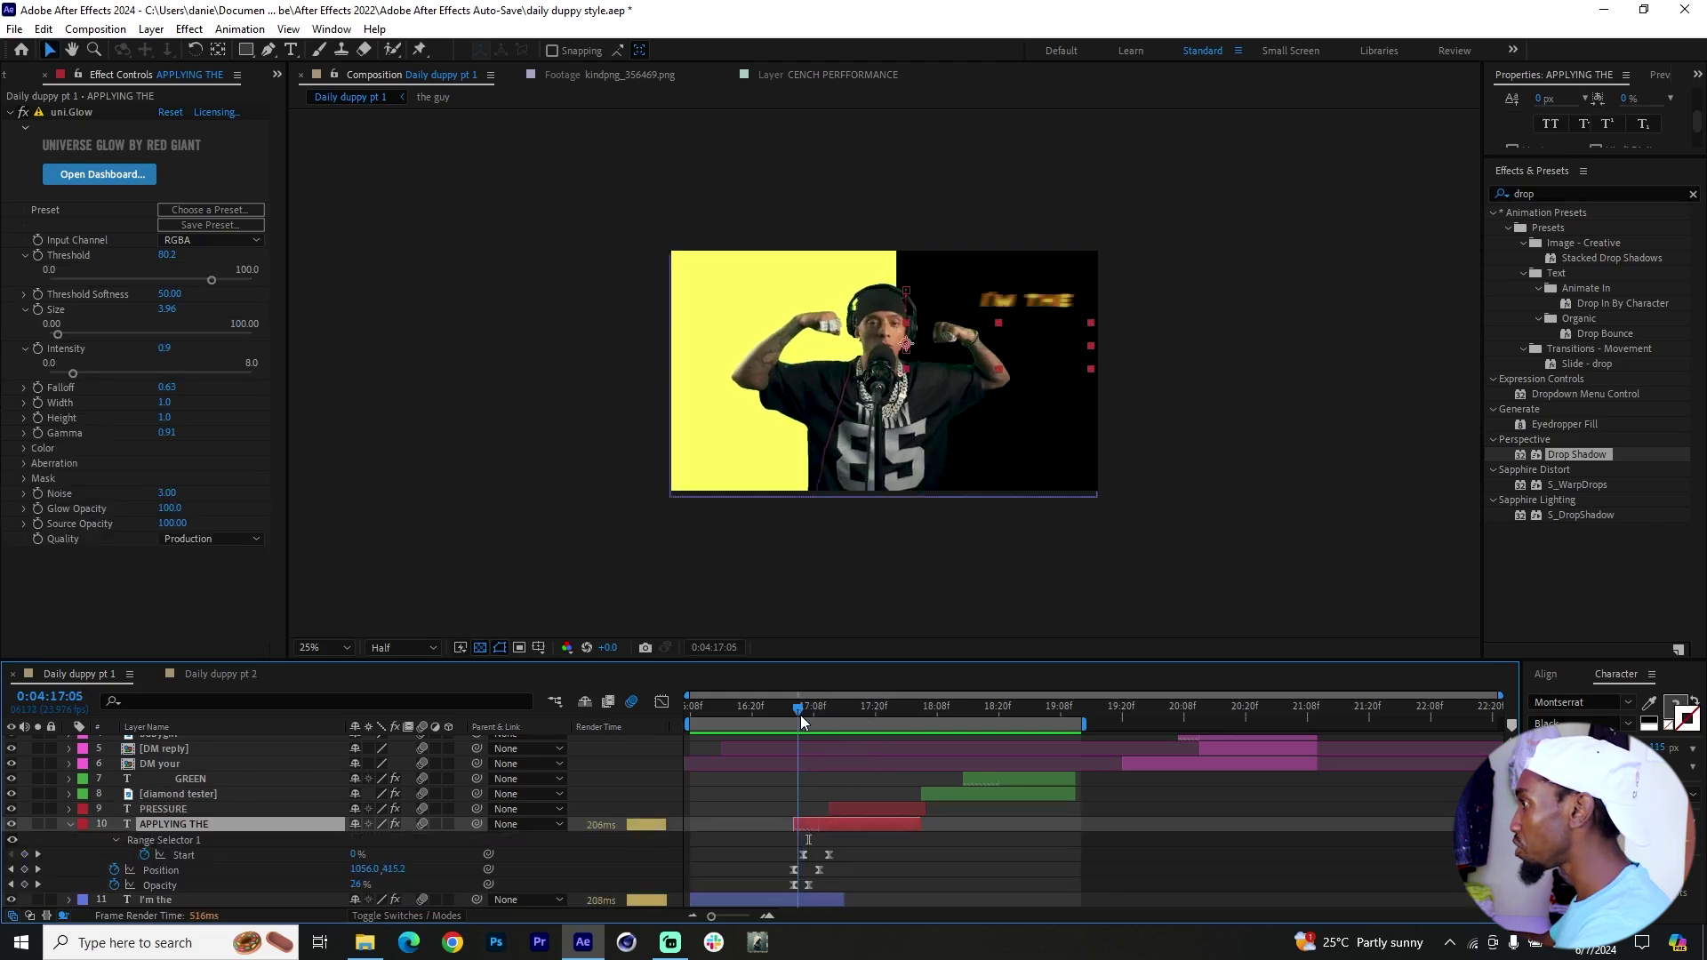
left_click_drag(797, 715, 854, 717)
left_click(868, 806)
key("u")
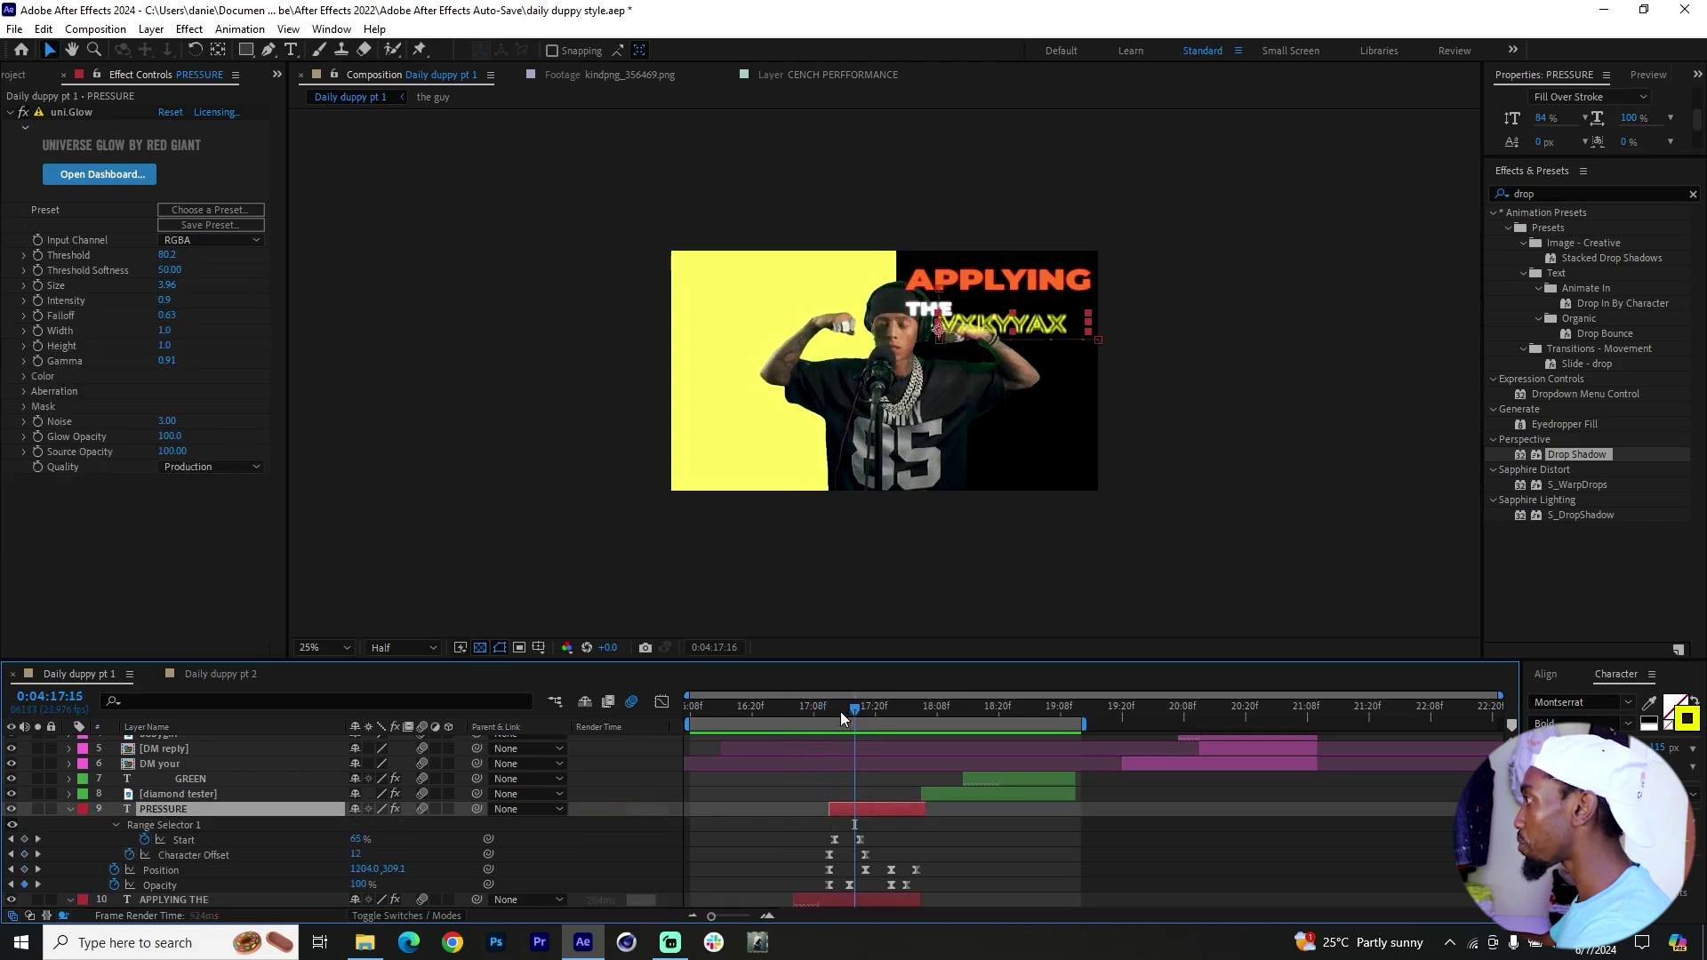
left_click(840, 713)
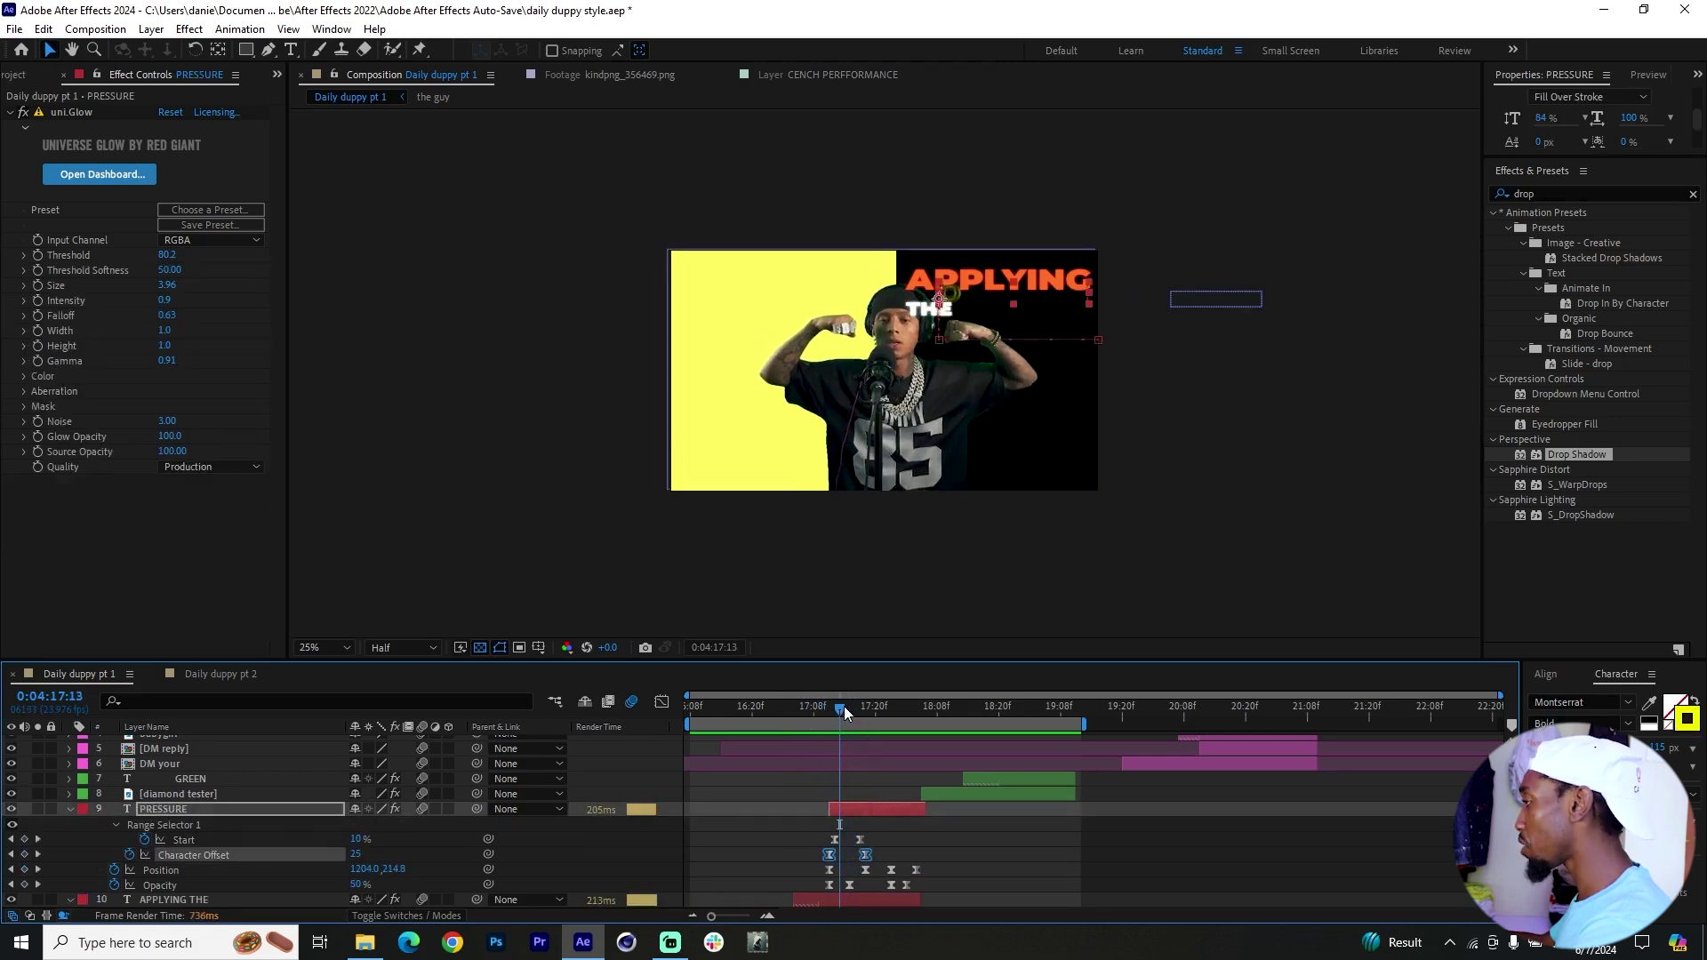
left_click_drag(845, 706, 860, 715)
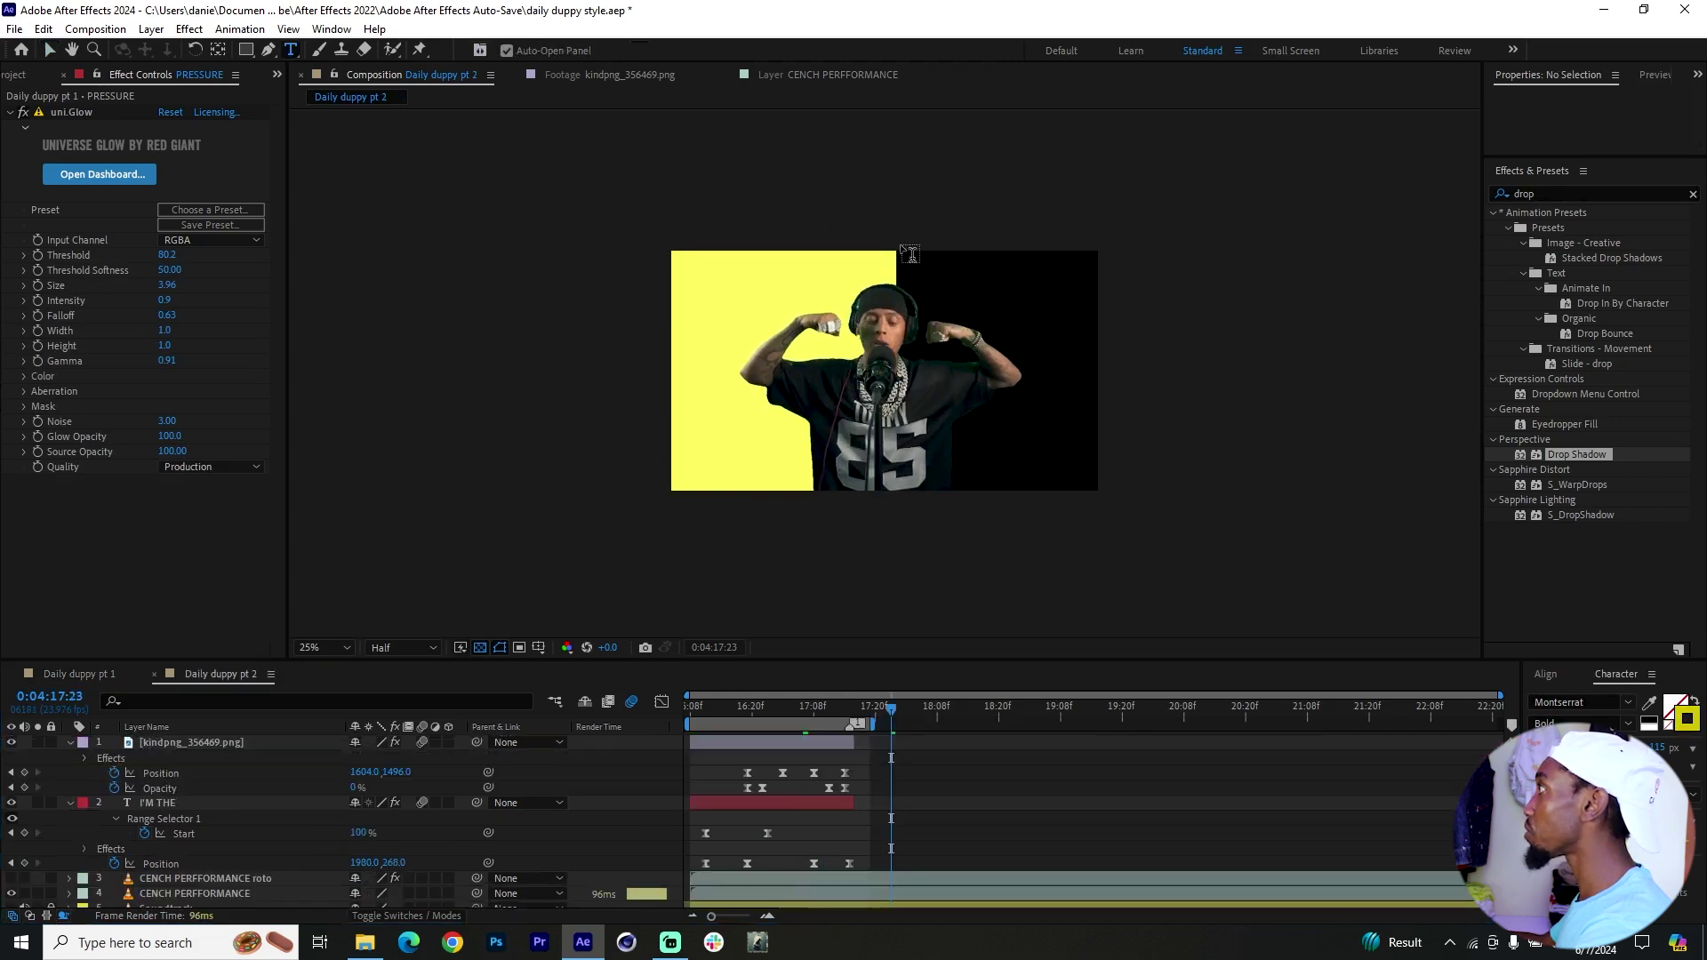
- Add a yellow outlined PRESSURE text layer in the upper black area of the Daily duppy pt 2 composition
key("ctrl+v")
key("v")
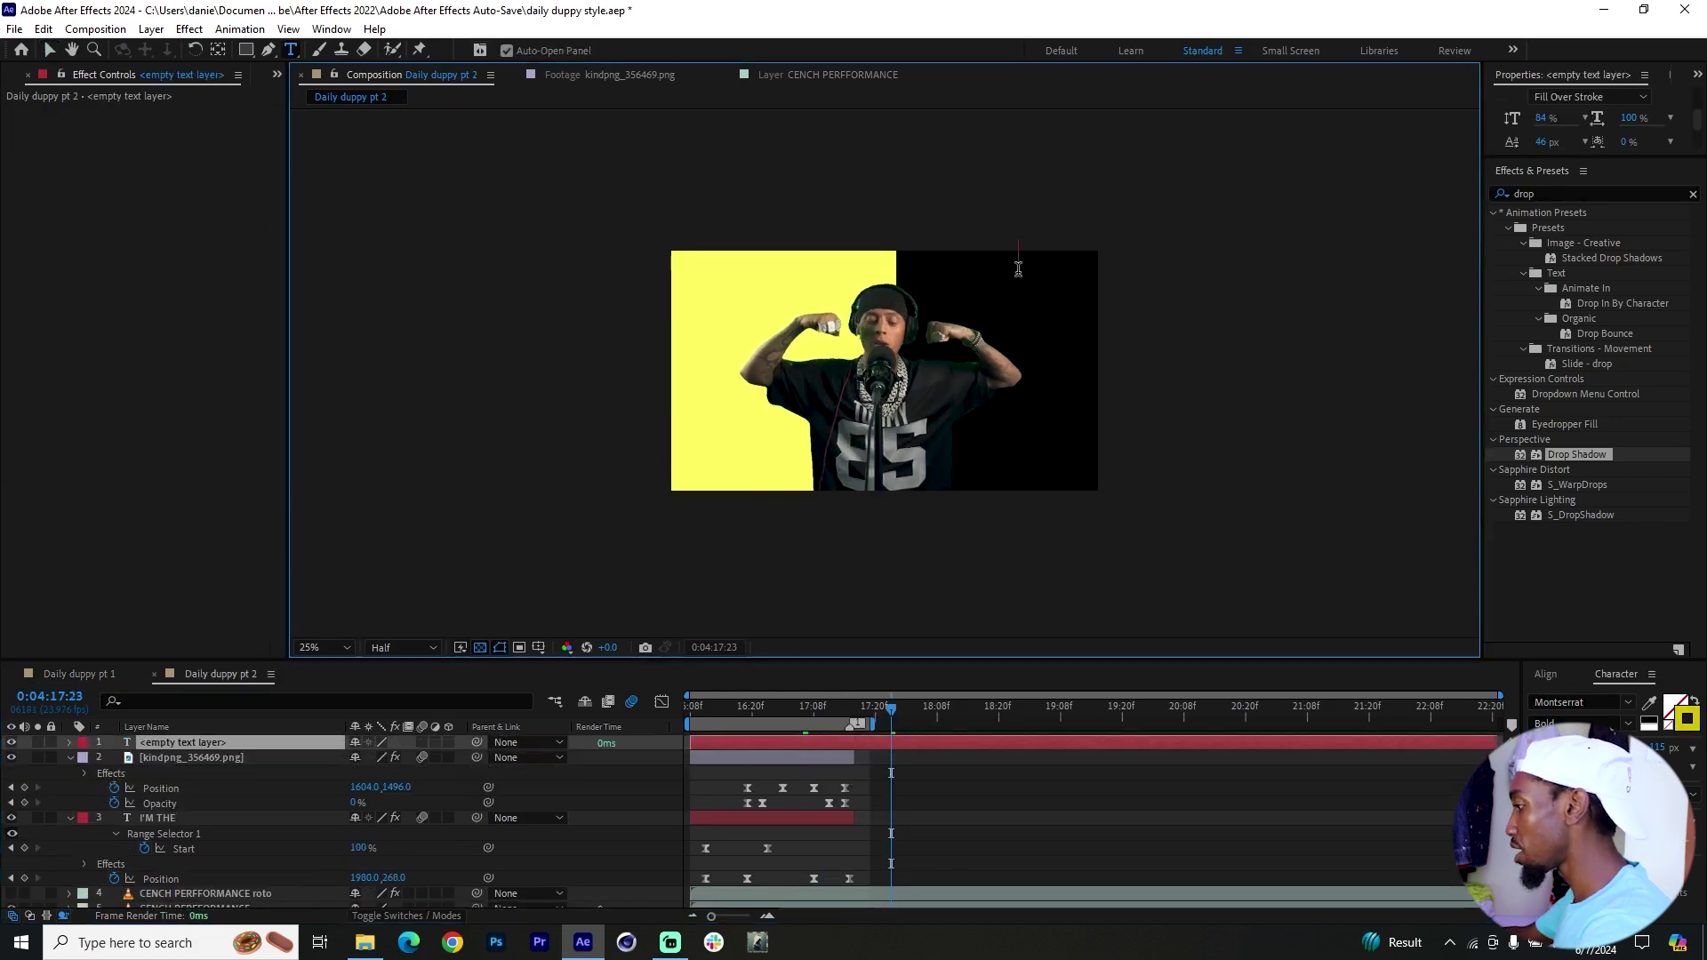
left_click(883, 707)
left_click_drag(883, 711, 895, 709)
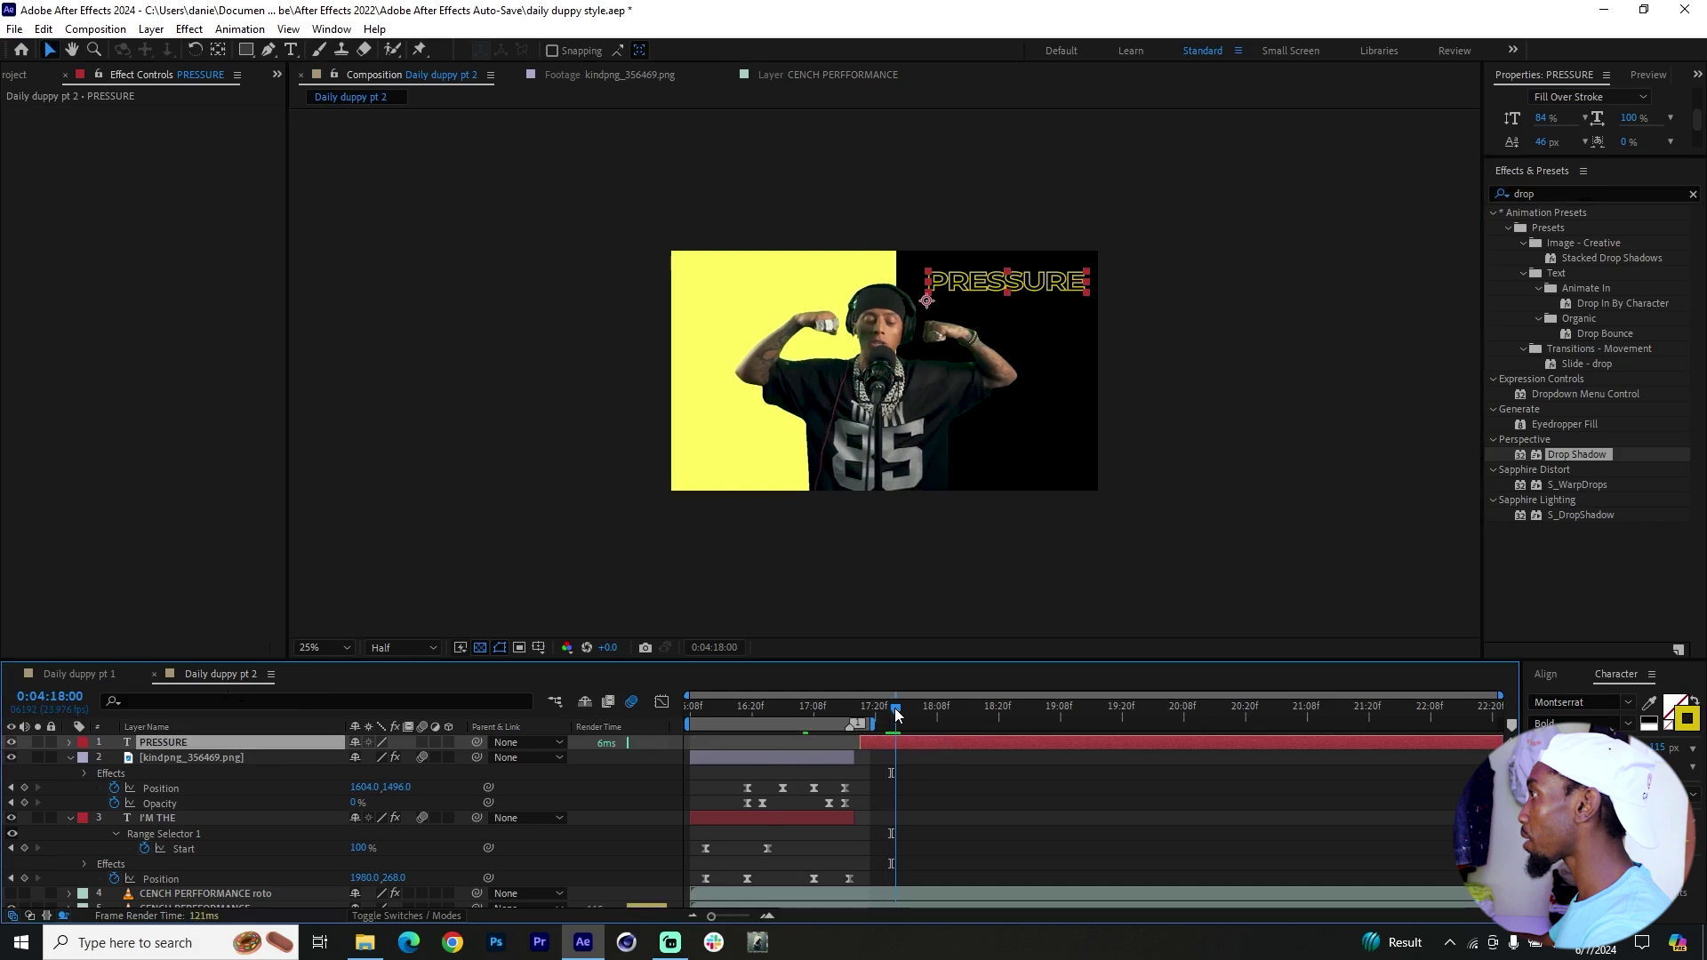
- Add a Character Offset animator to the PRESSURE text and keyframe it from 28 at 0:04:18:00 to 0 several frames past it
left_click(70, 743)
left_click(457, 757)
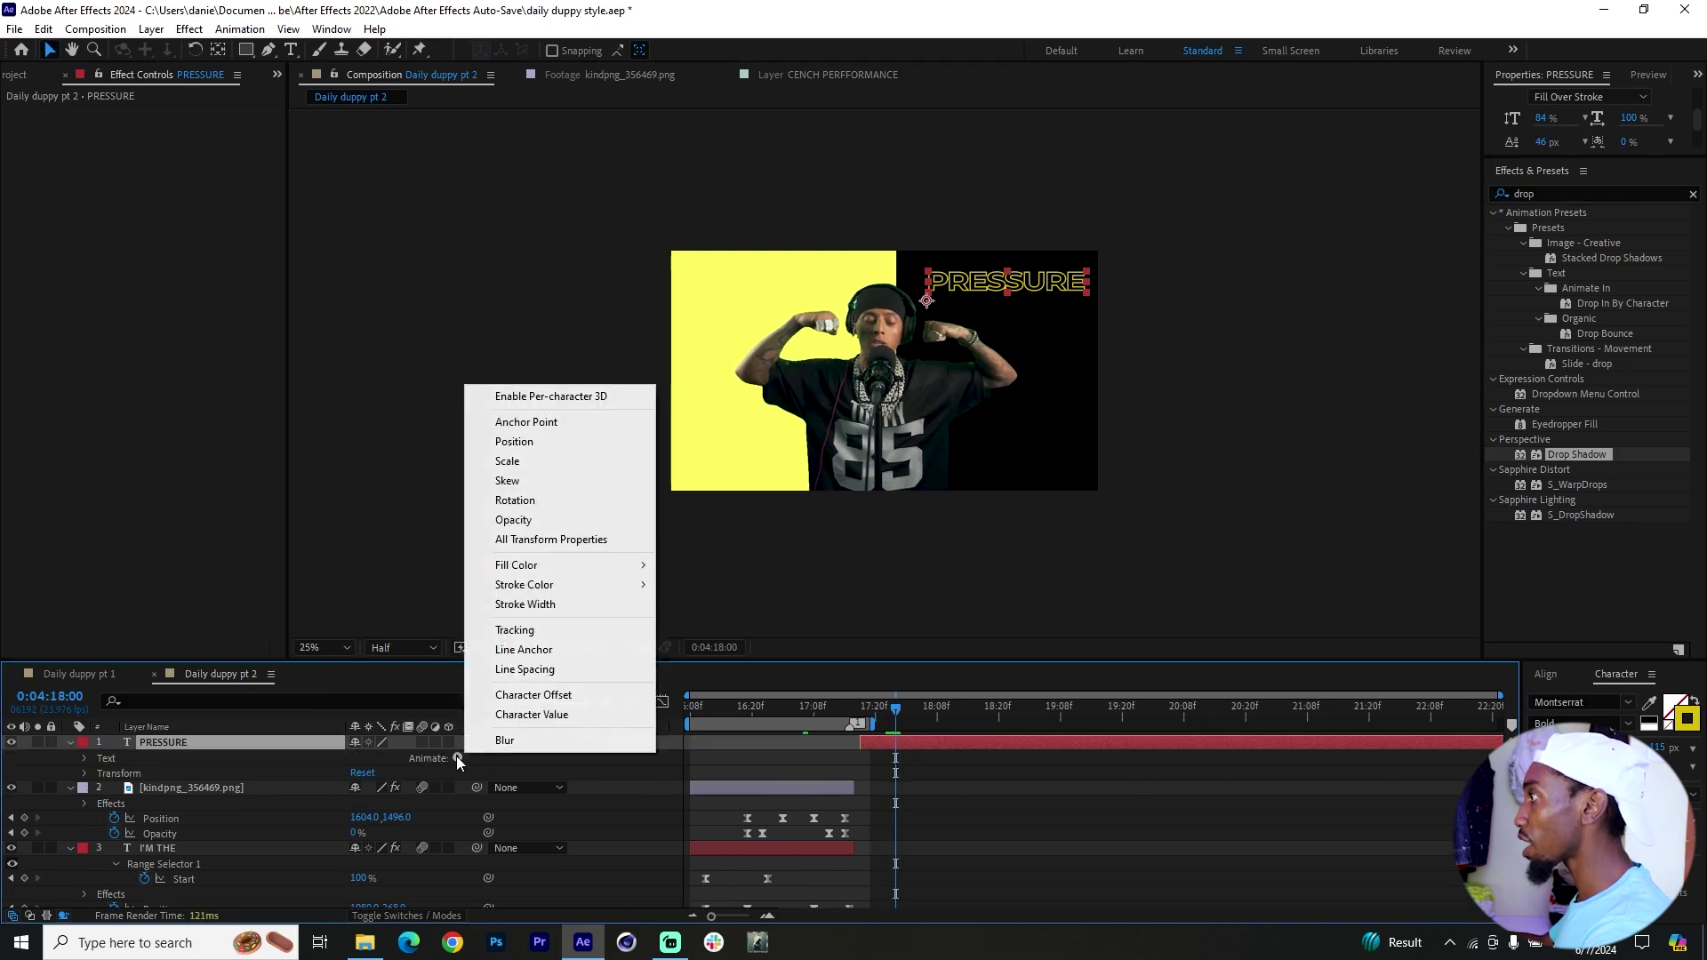
left_click(606, 690)
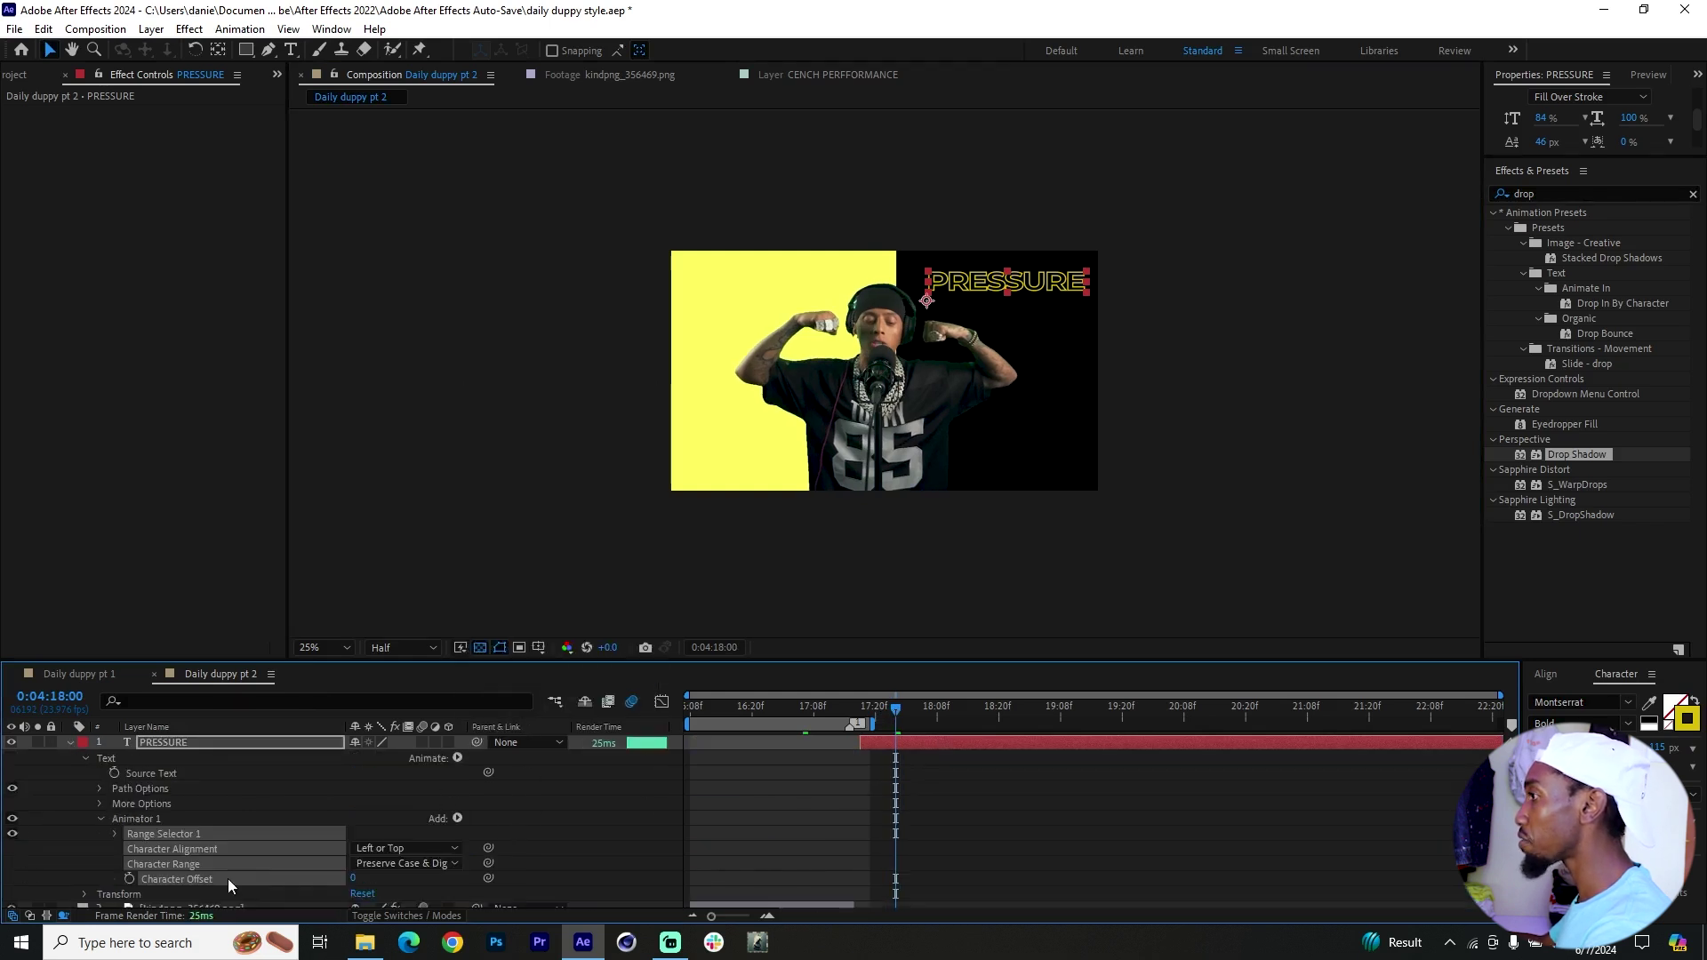
left_click(129, 878)
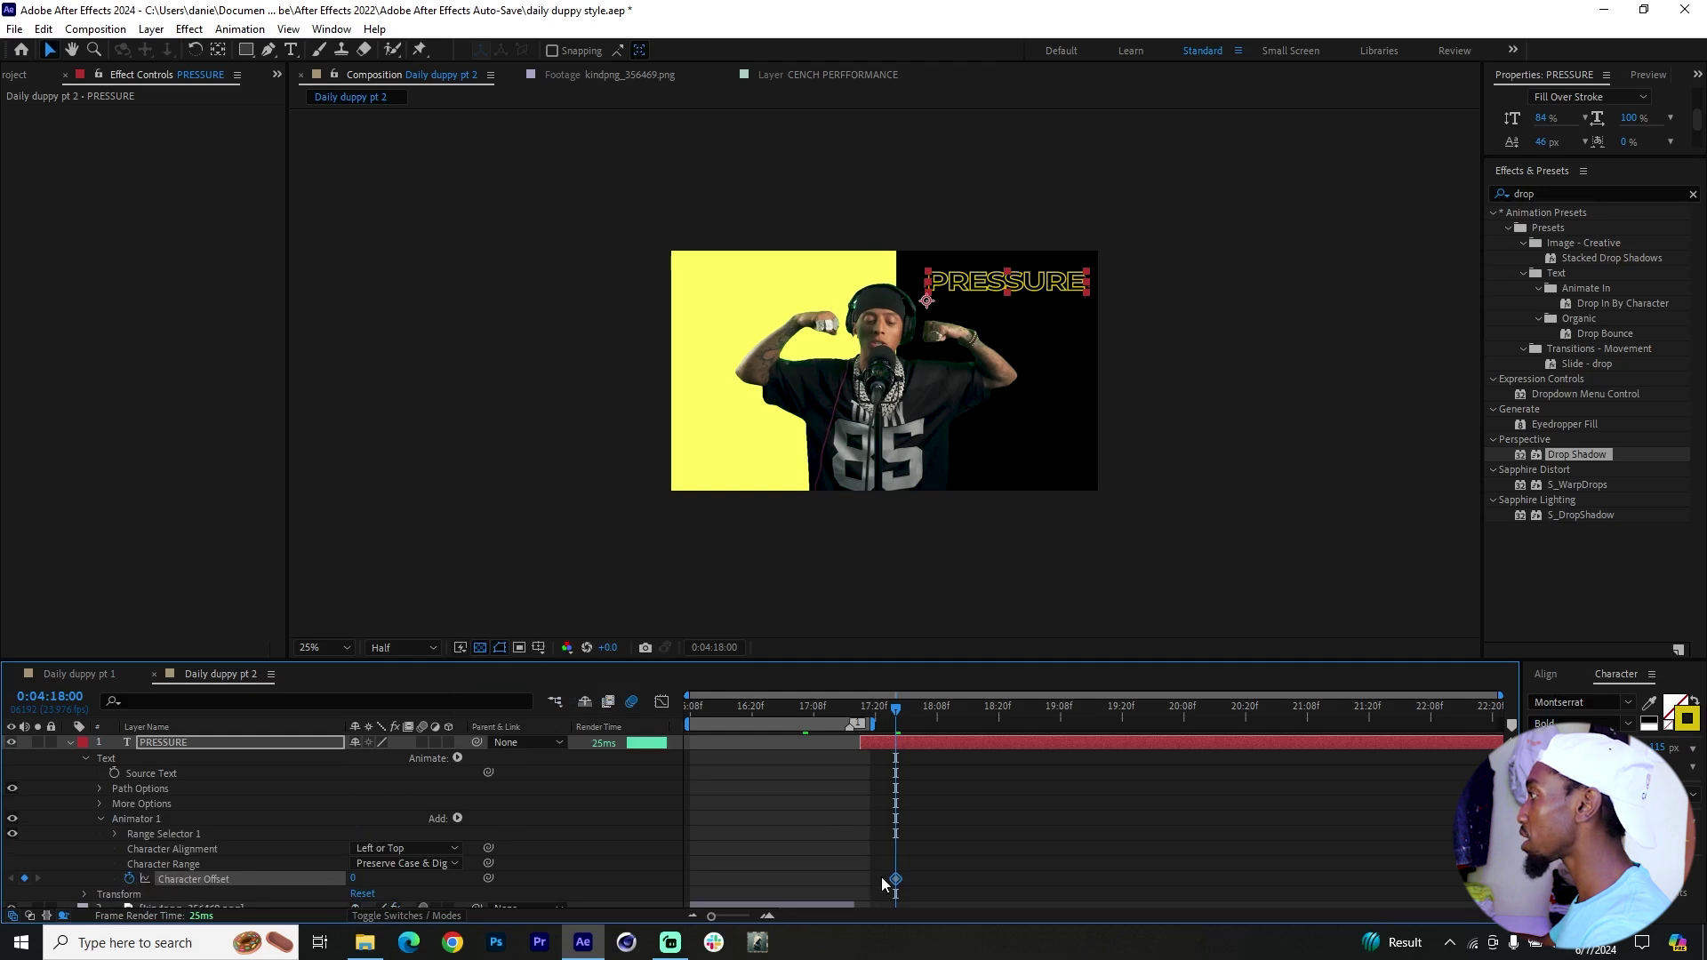
left_click_drag(916, 887, 931, 886)
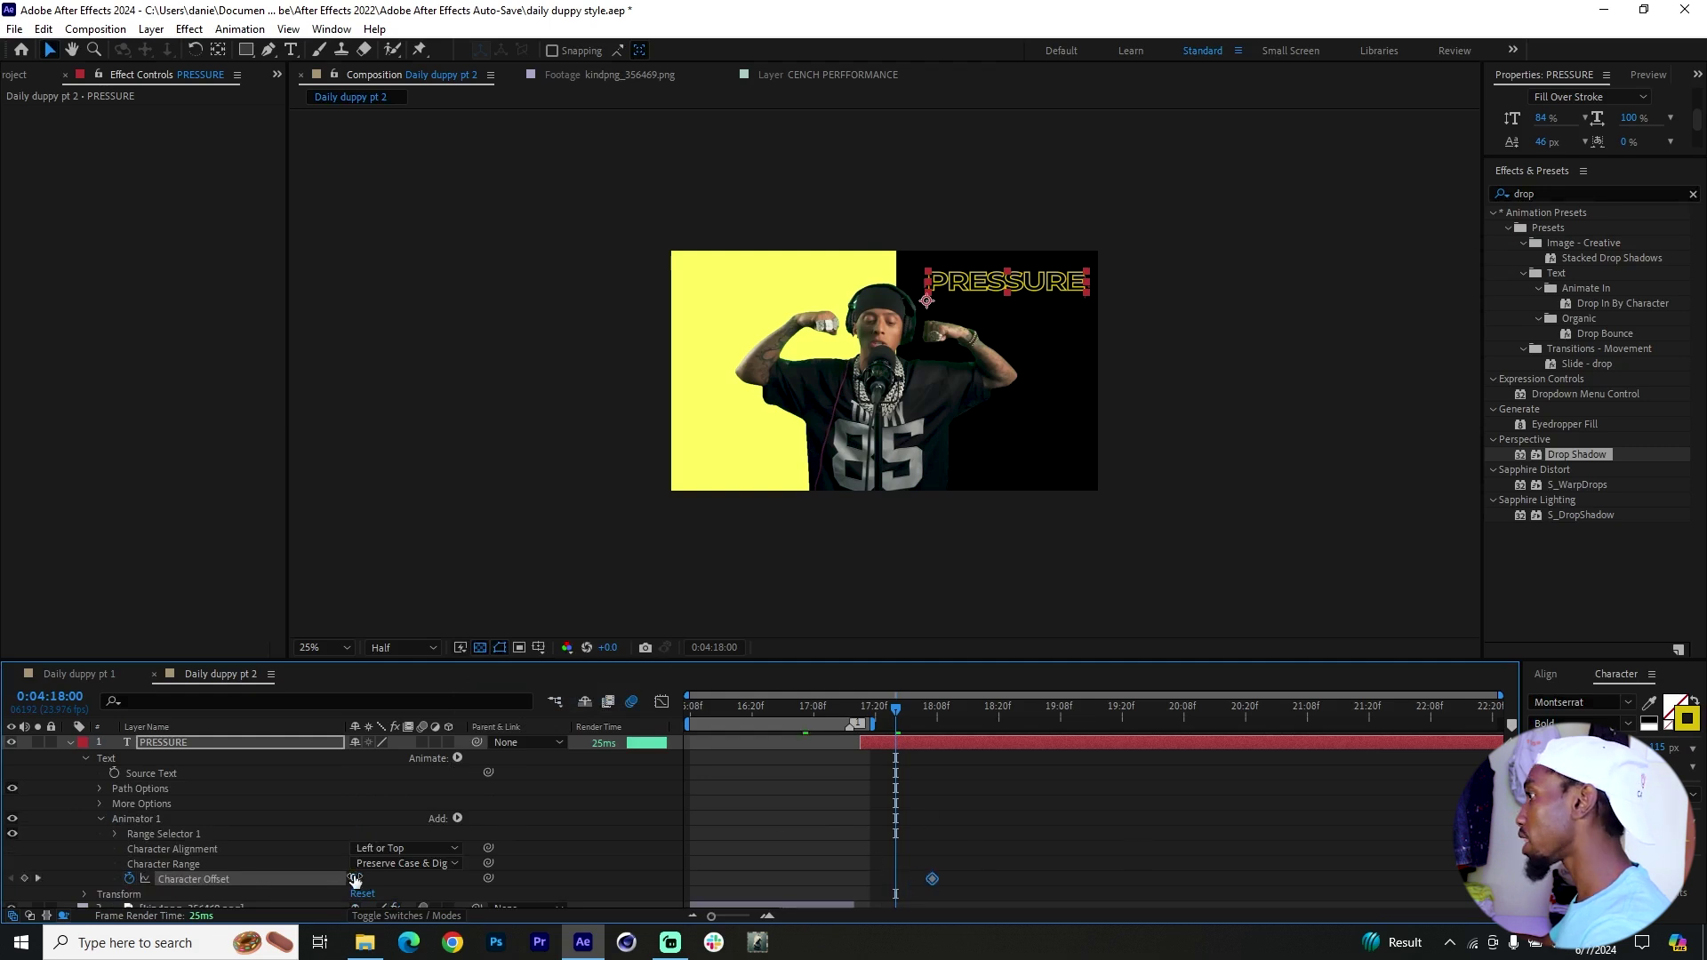
left_click_drag(355, 878, 551, 862)
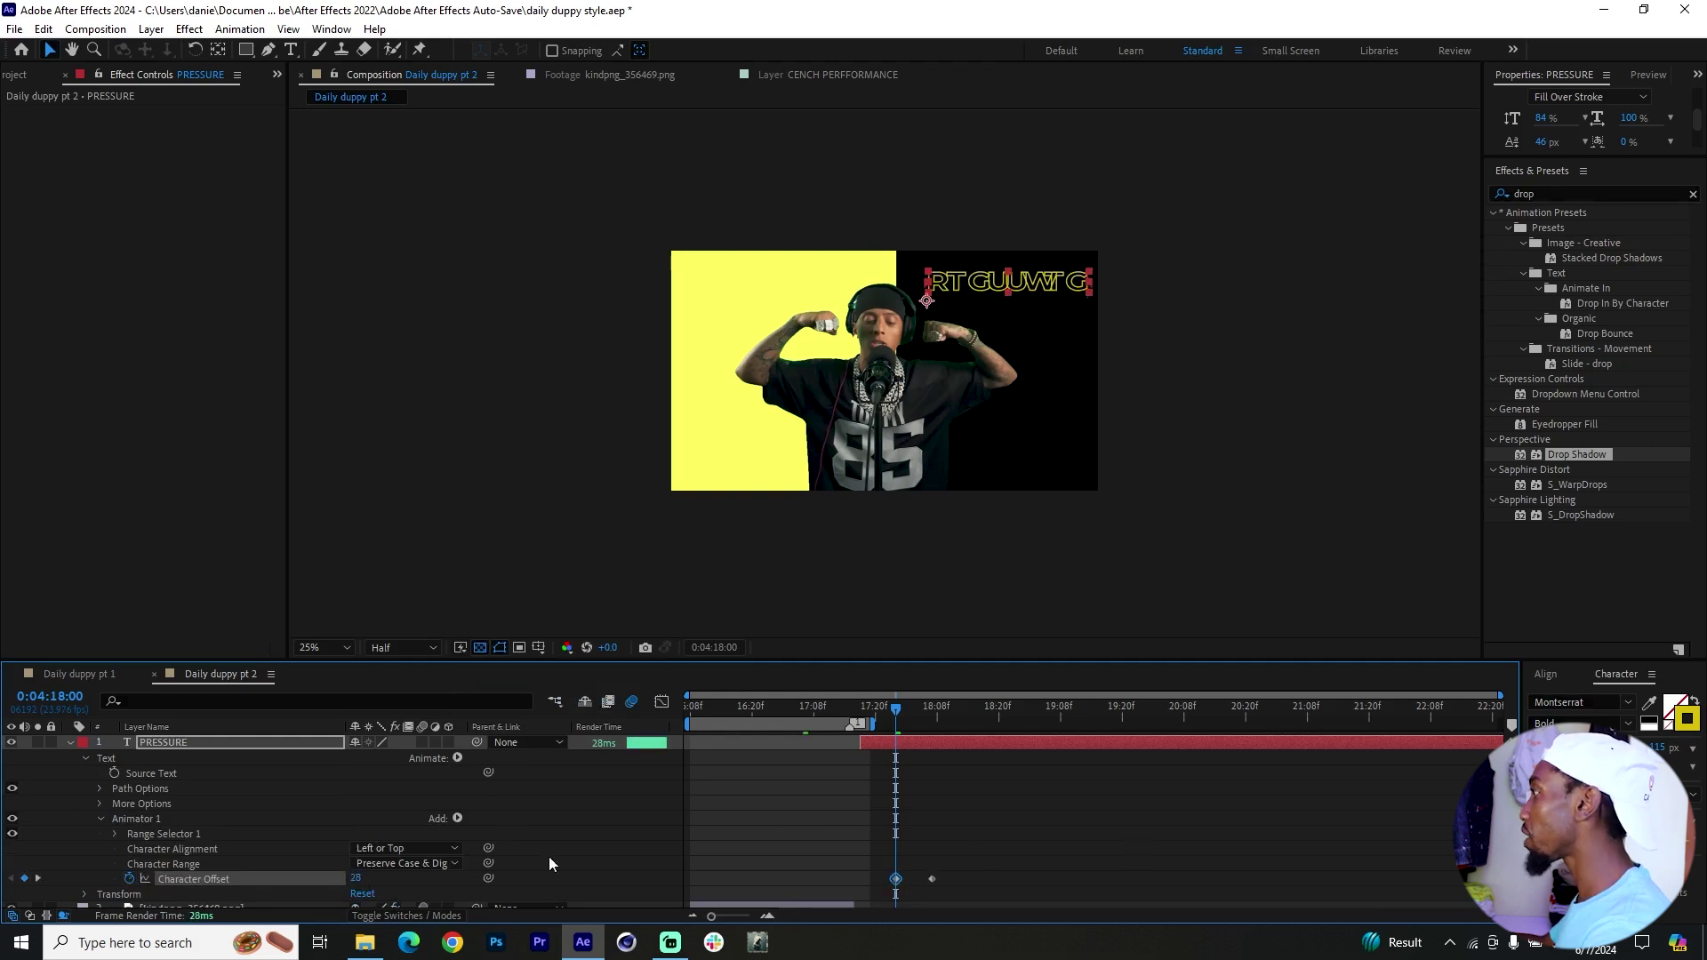
- Check the PRESSURE letter scramble and compare it with the finished version in the Daily duppy pt 1 composition
left_click_drag(896, 711, 932, 708)
left_click(110, 681)
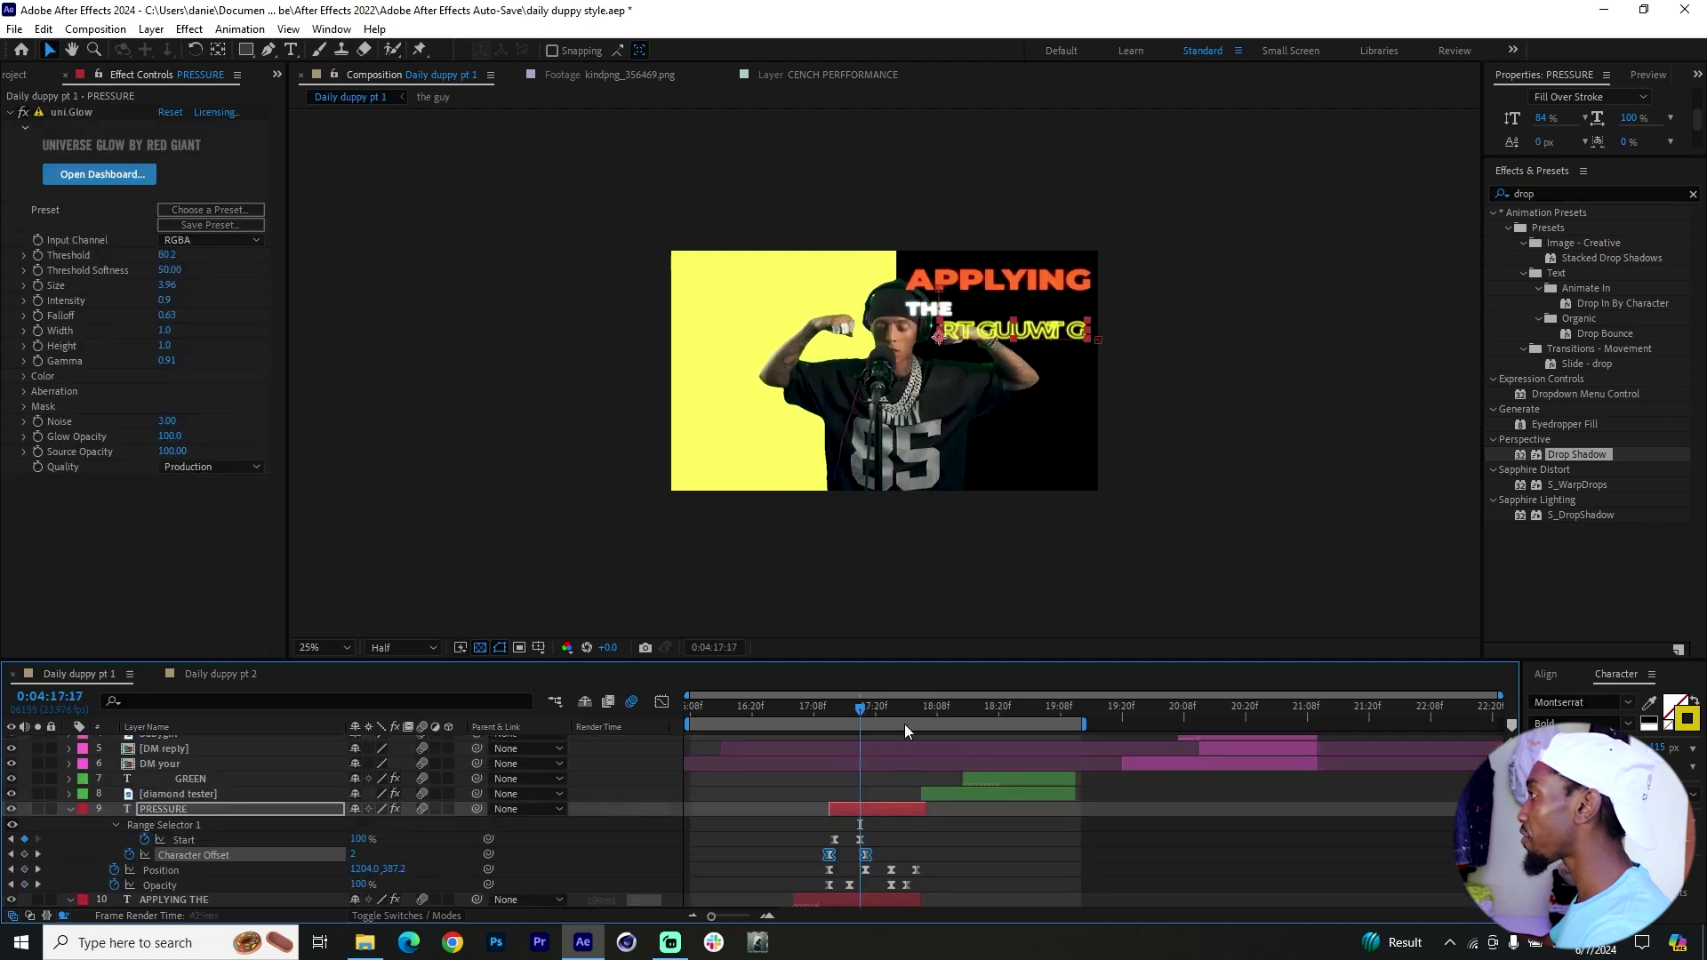
left_click_drag(825, 707, 886, 712)
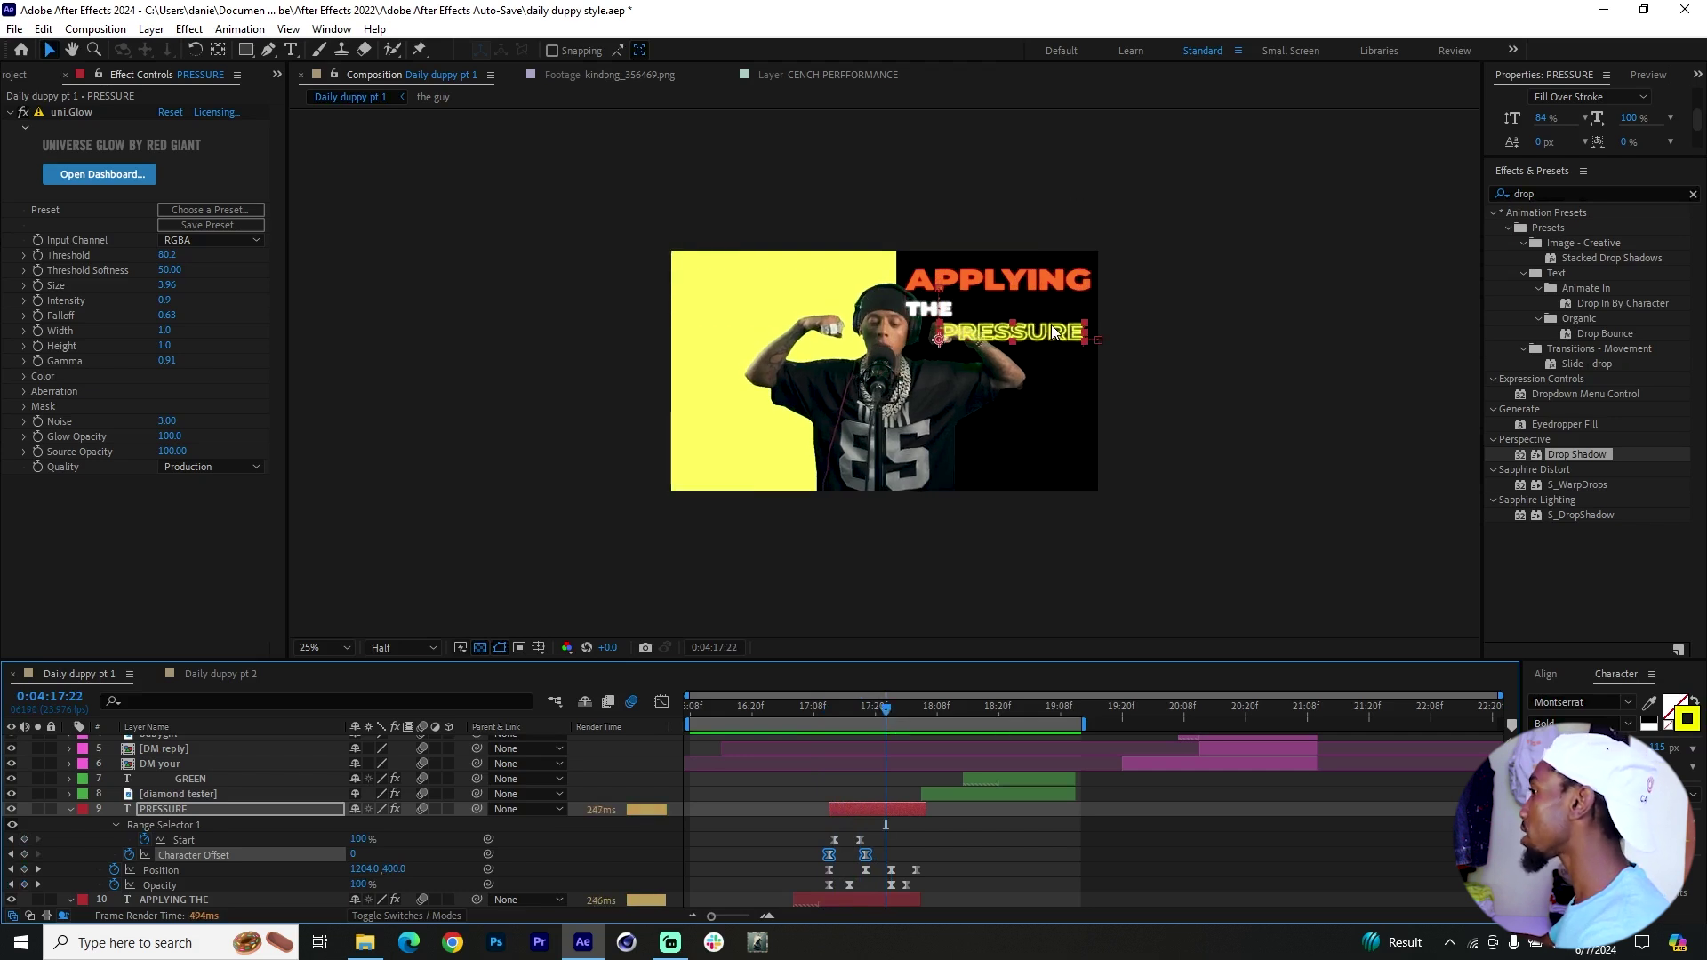
- Preview the APPLYING THE PRESSURE section of Daily duppy pt 1 and examine the diamond tester image's effects and motion
left_click(68, 809)
key("Page_Up")
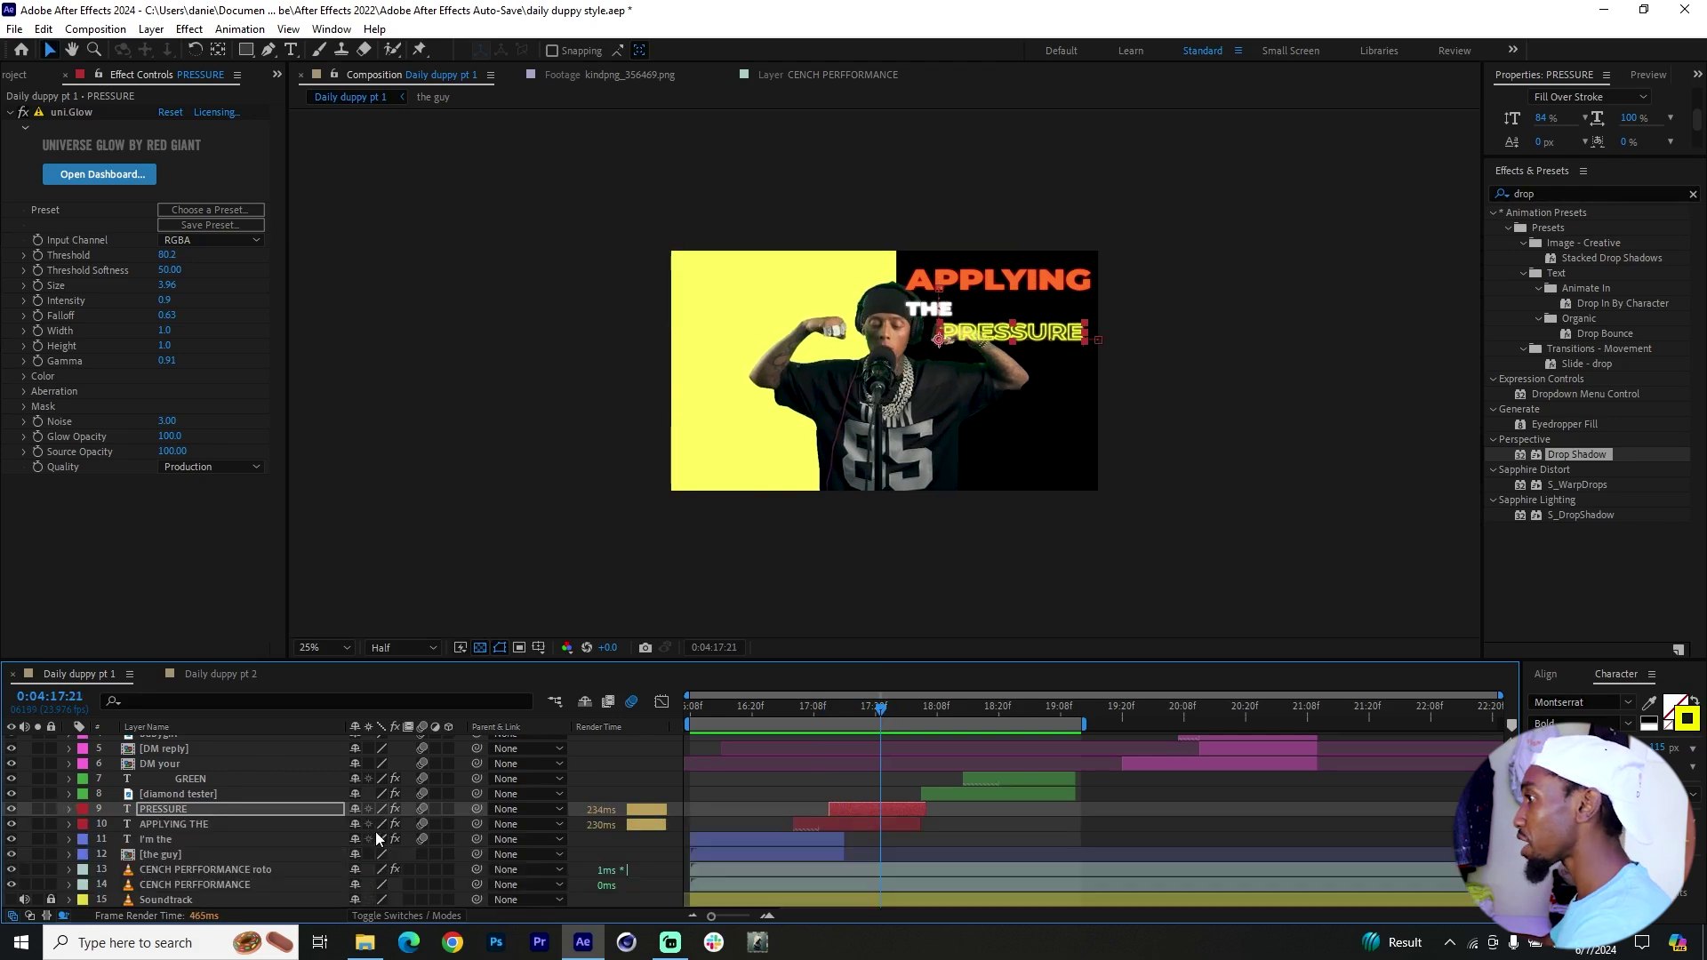
key("space")
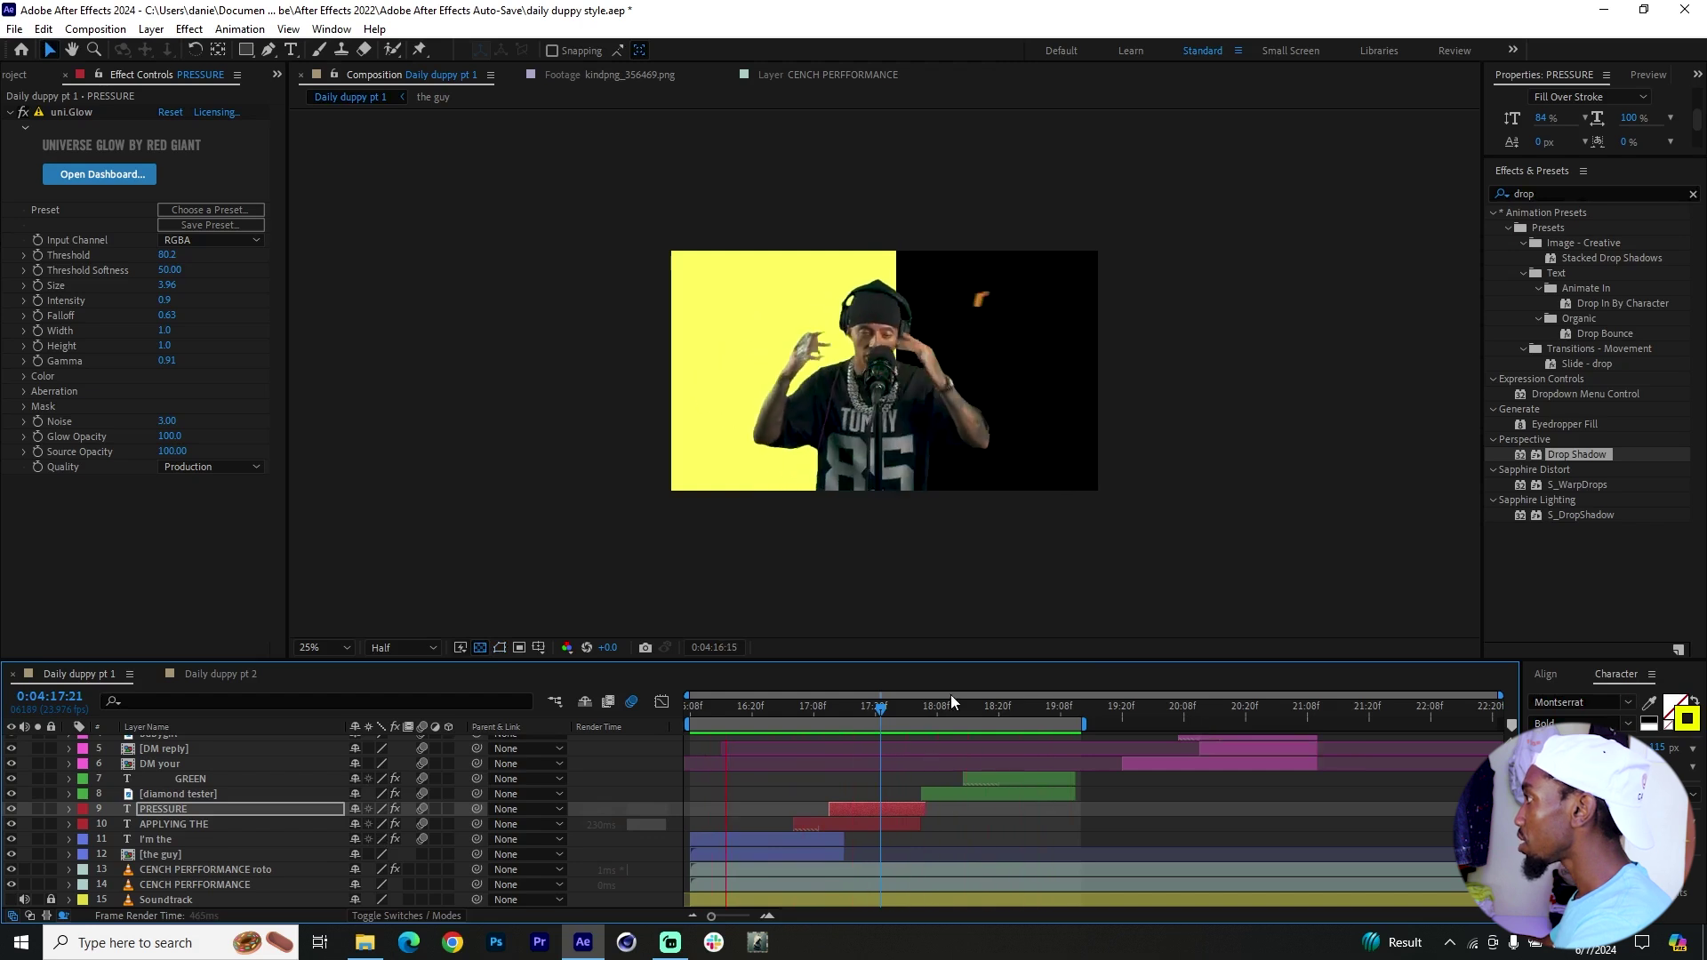
key("space")
left_click_drag(900, 708, 955, 712)
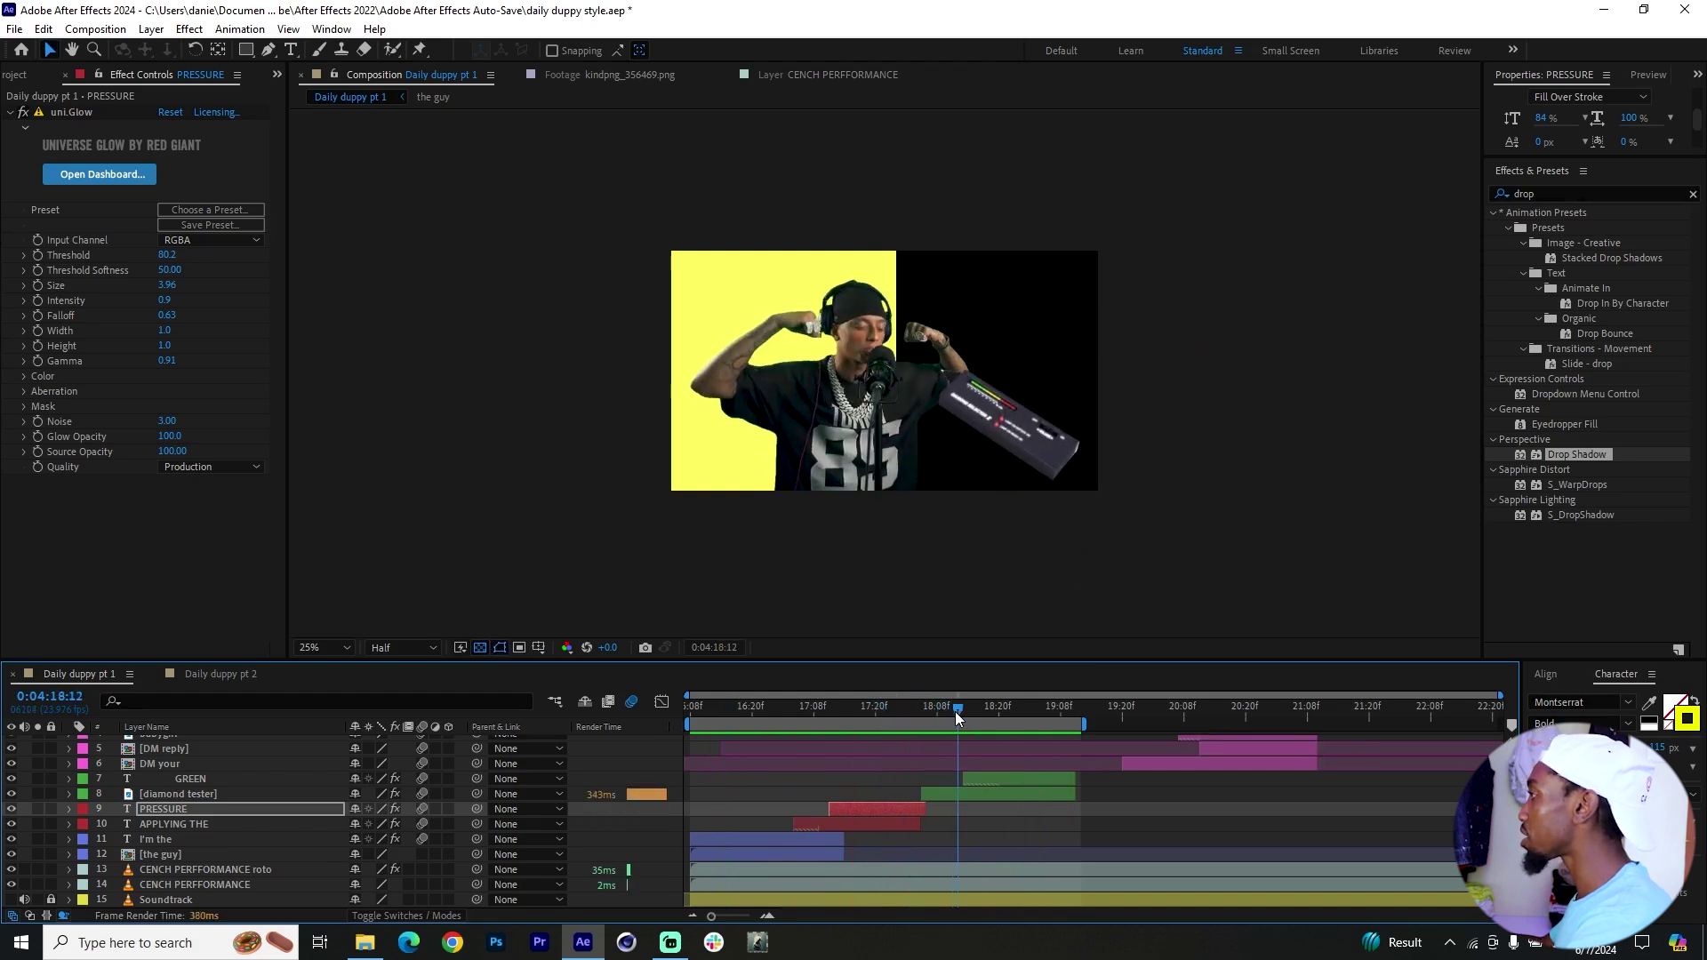
left_click(976, 792)
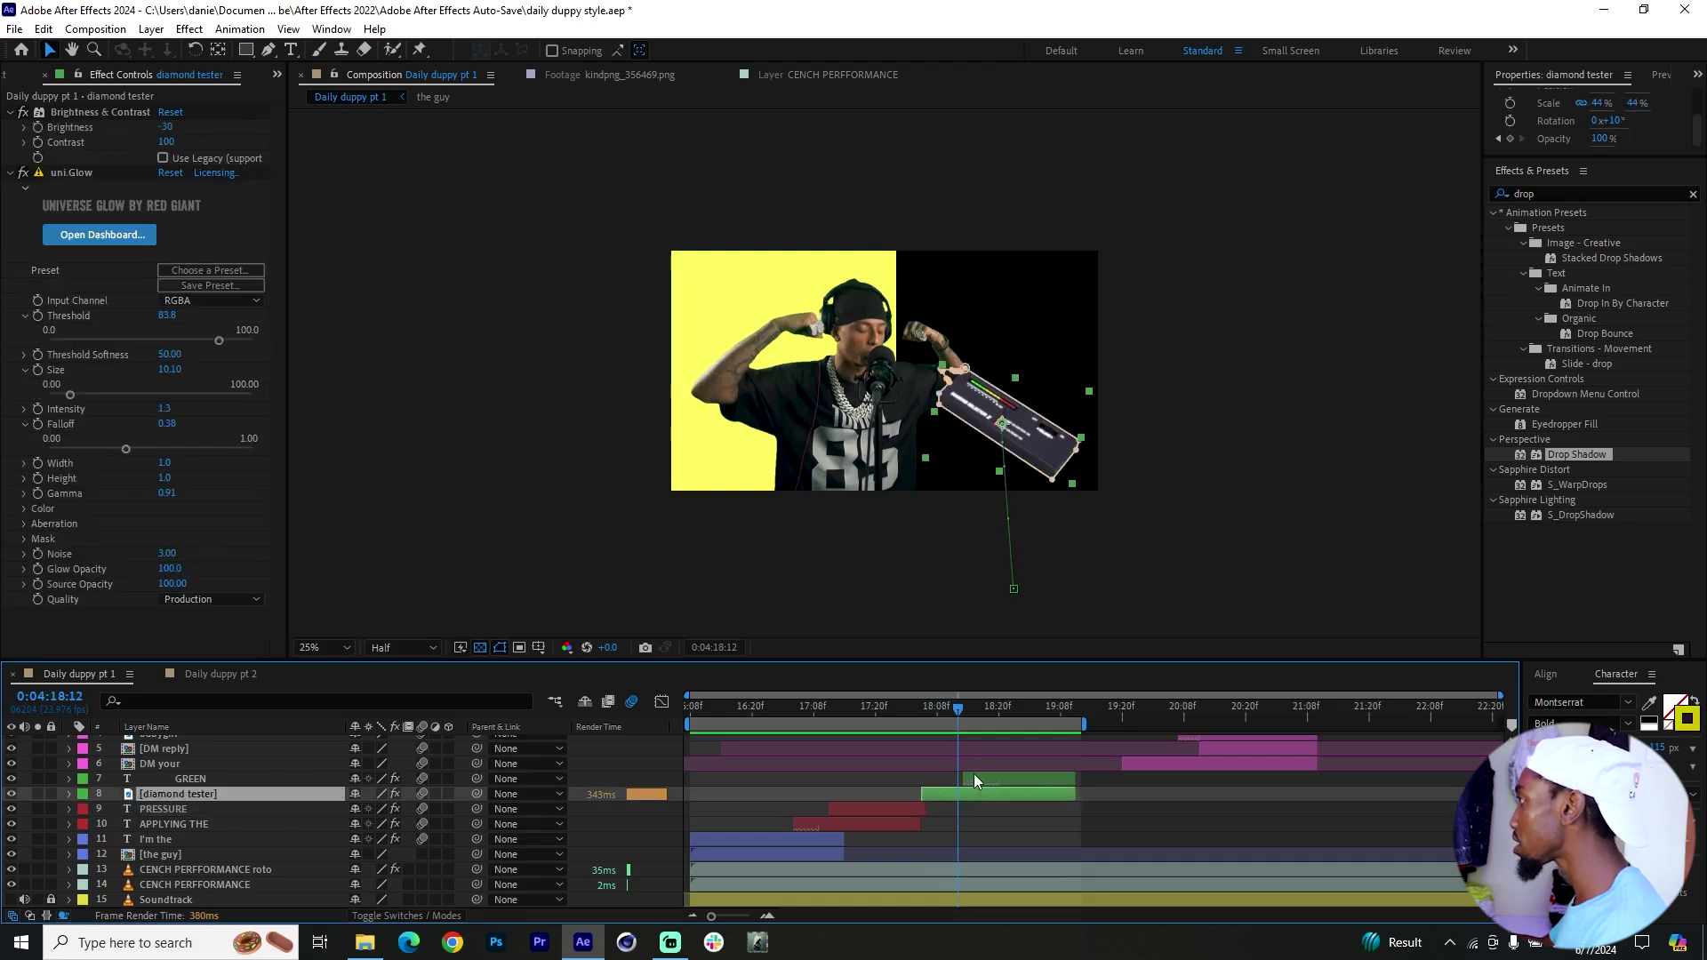
left_click_drag(962, 717, 1016, 716)
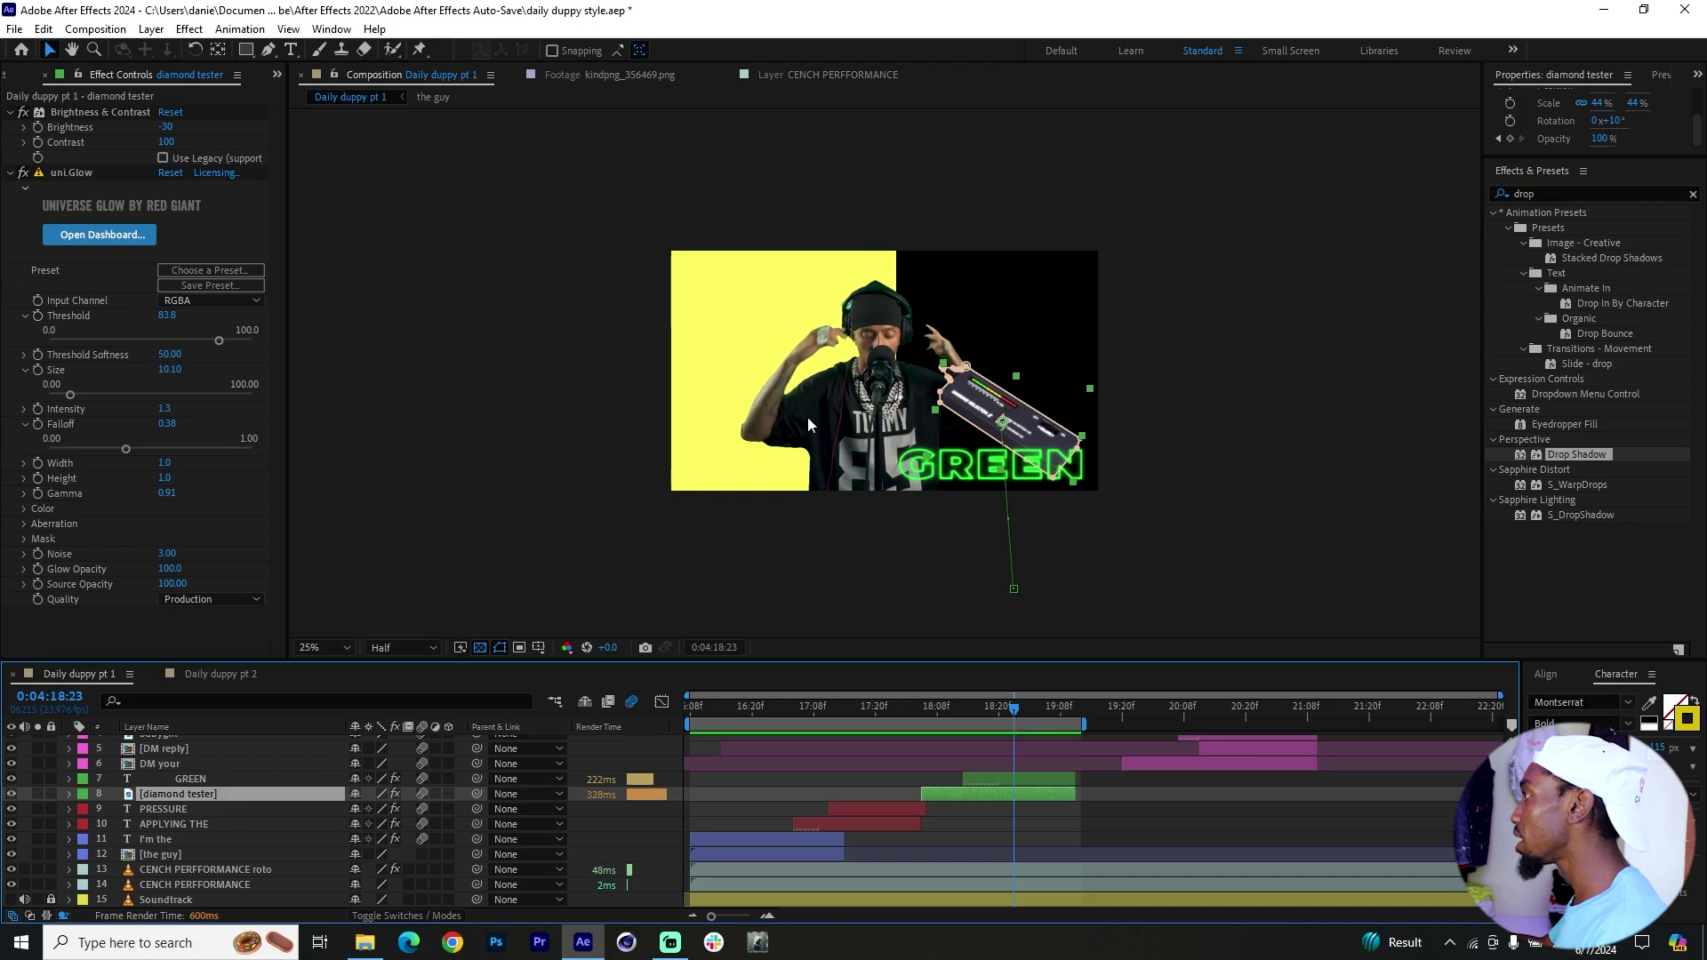
- Examine the GREEN text layer's Strobe Light effect and outlined text styling, and check the diamond tester's entrance again
left_click(190, 779)
left_click(9, 113)
left_click(80, 127)
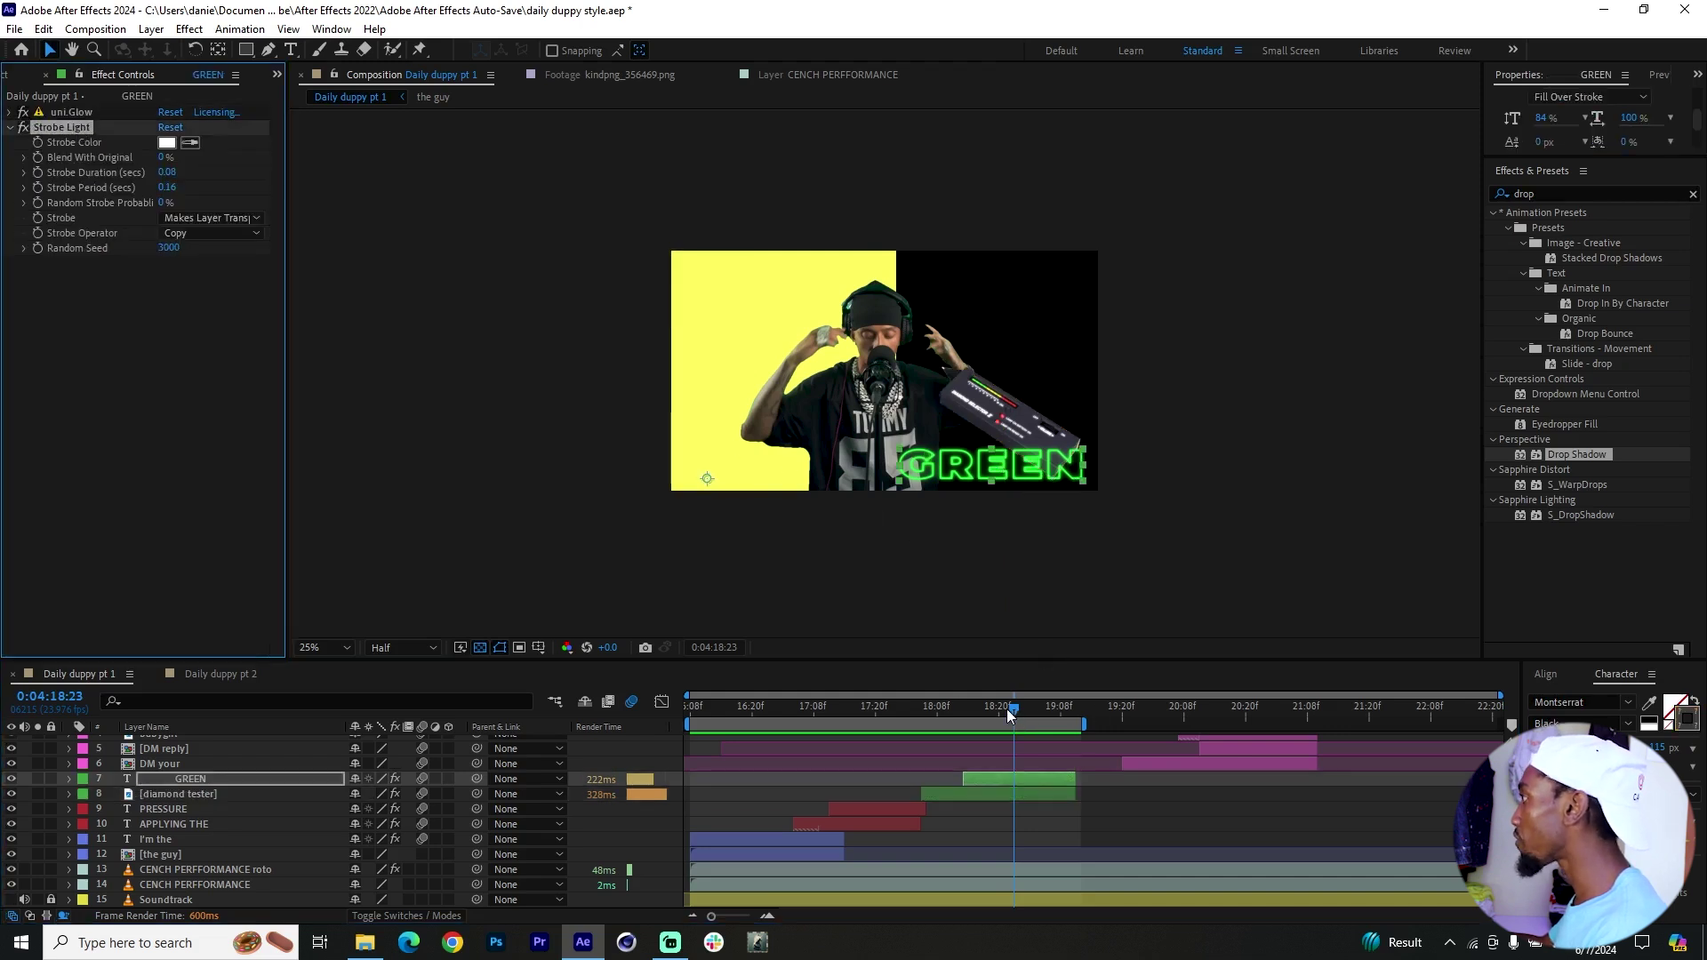
mouse_move(1008, 711)
left_mouse_down()
mouse_move(986, 716)
mouse_move(1037, 717)
left_mouse_up()
double_click(1036, 470)
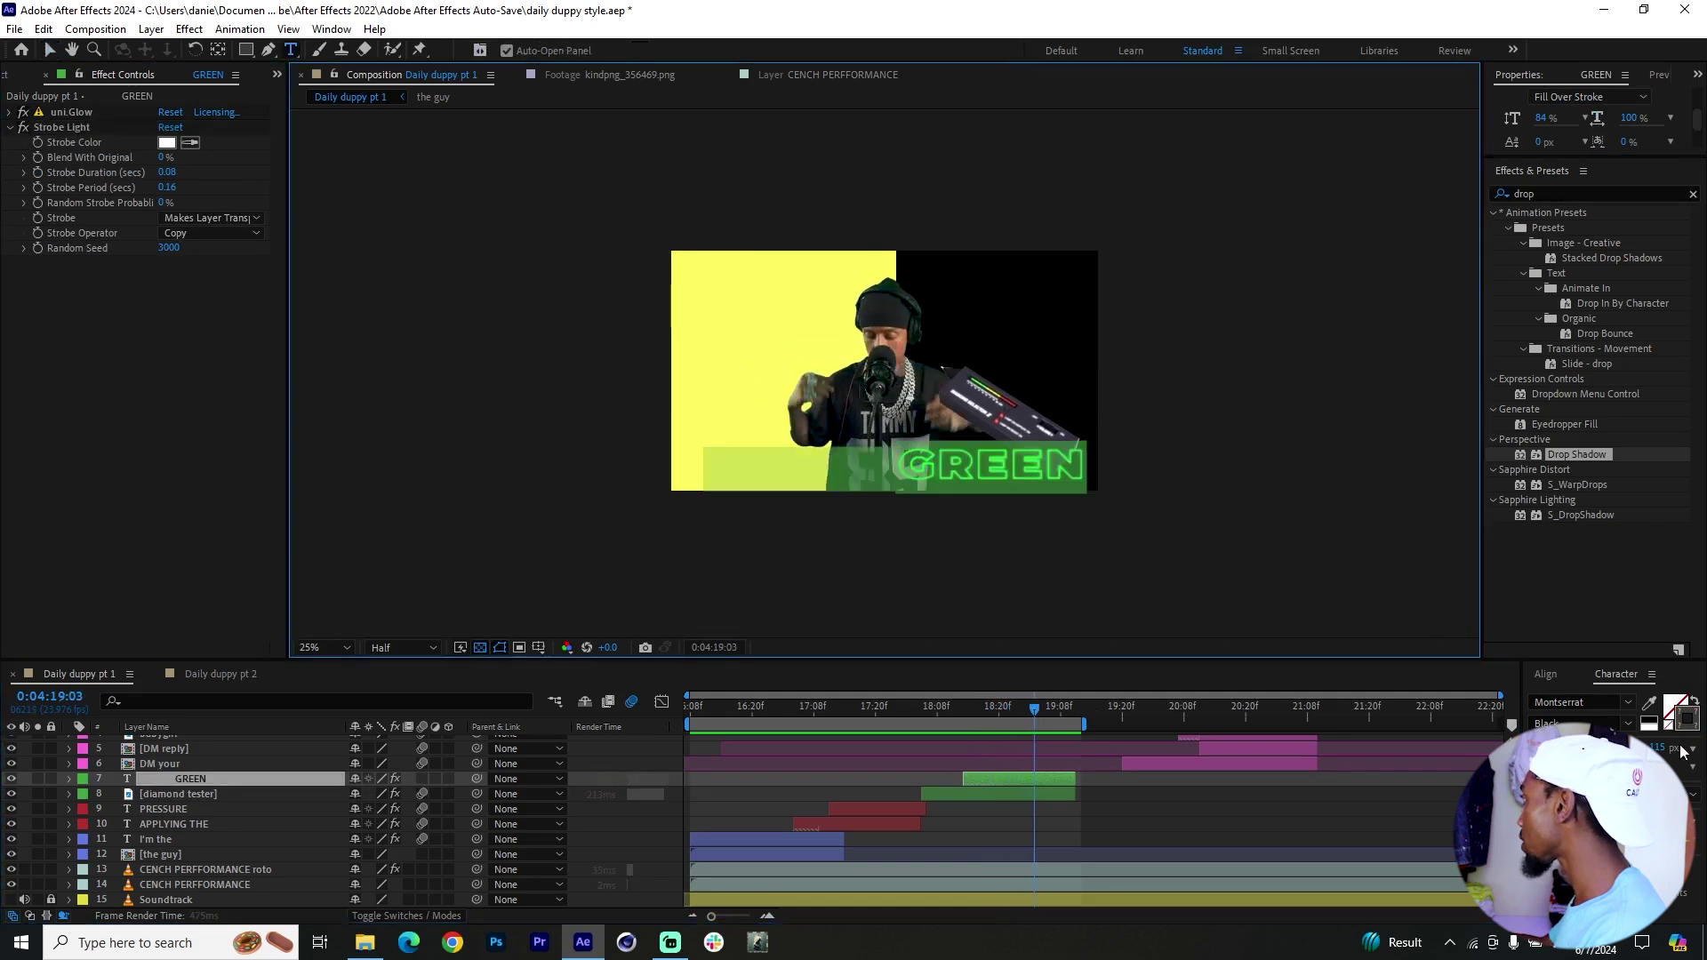
left_click(913, 462)
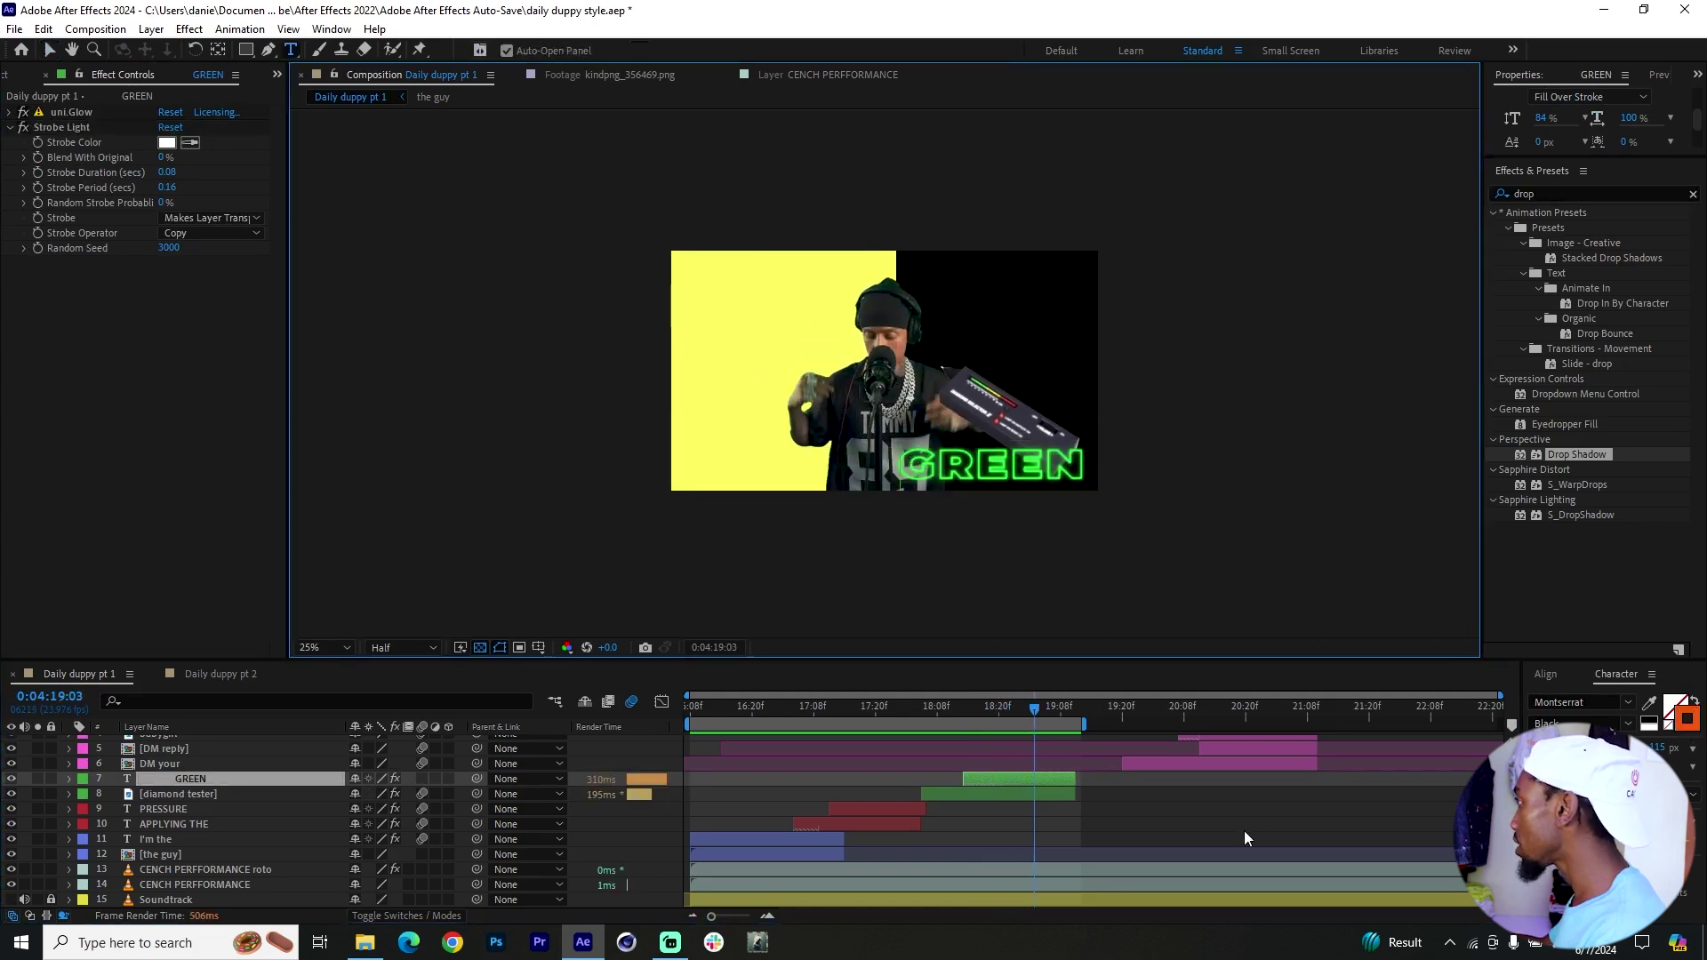
left_click(1132, 791)
left_click(938, 709)
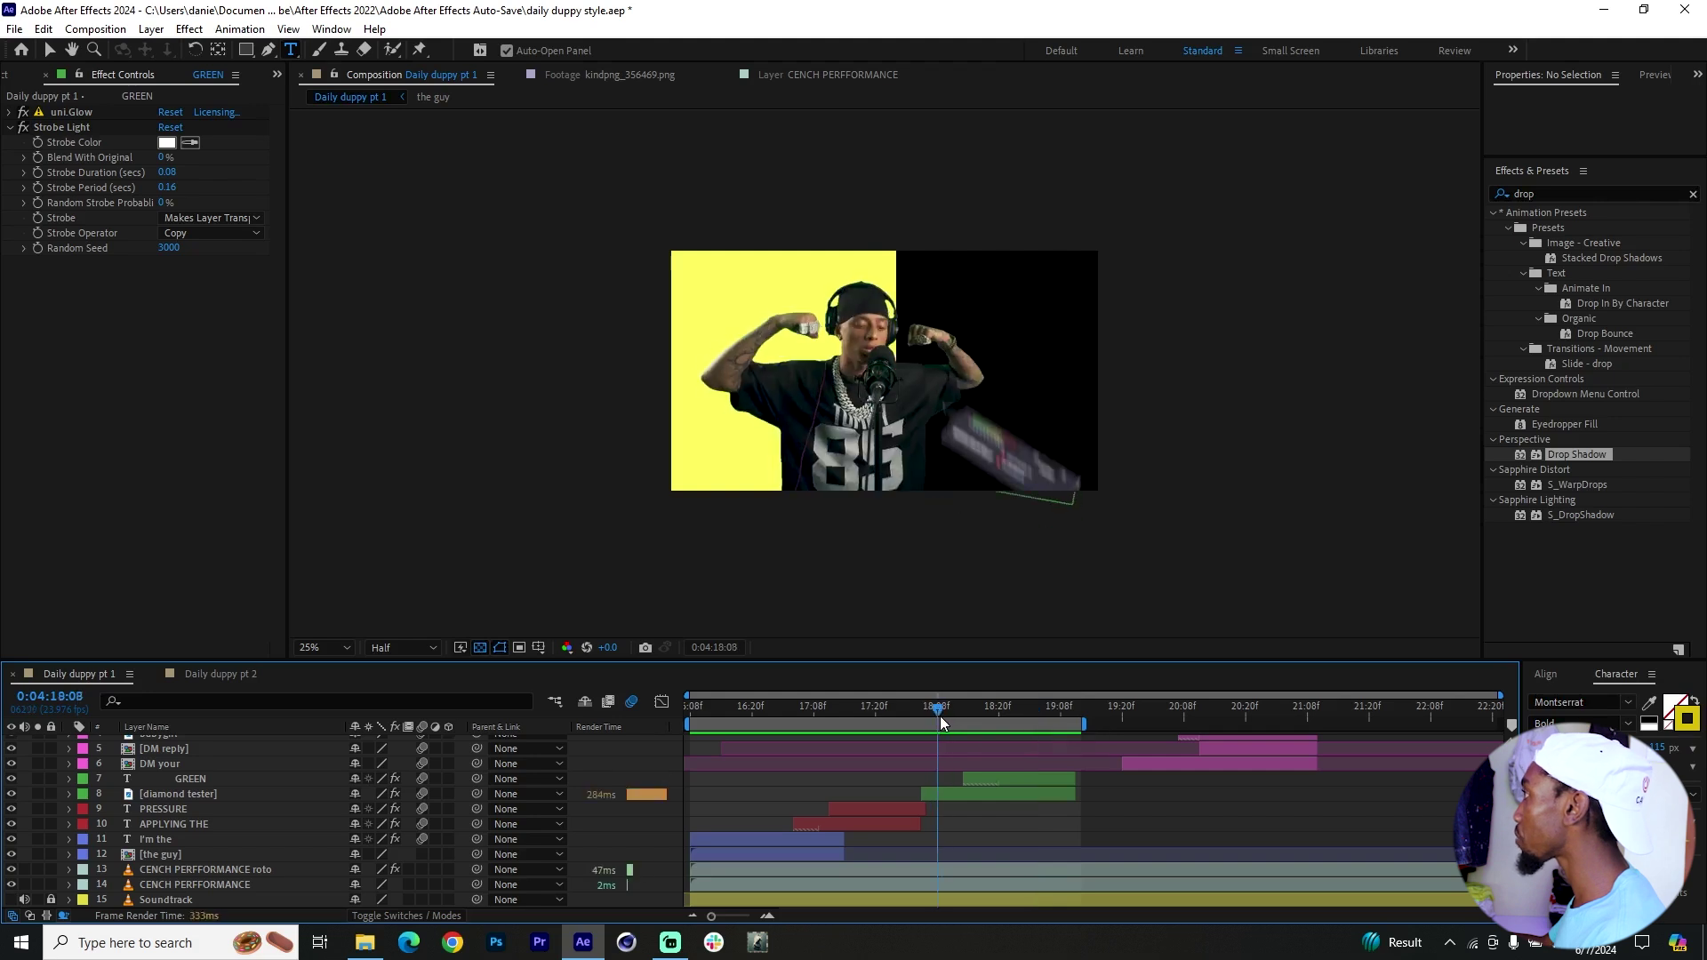
left_click_drag(941, 718, 947, 717)
- Preview the message bubble section from 0:04:19:13 and hide the babygirl, DM reply and DM your layers
left_click(1087, 711)
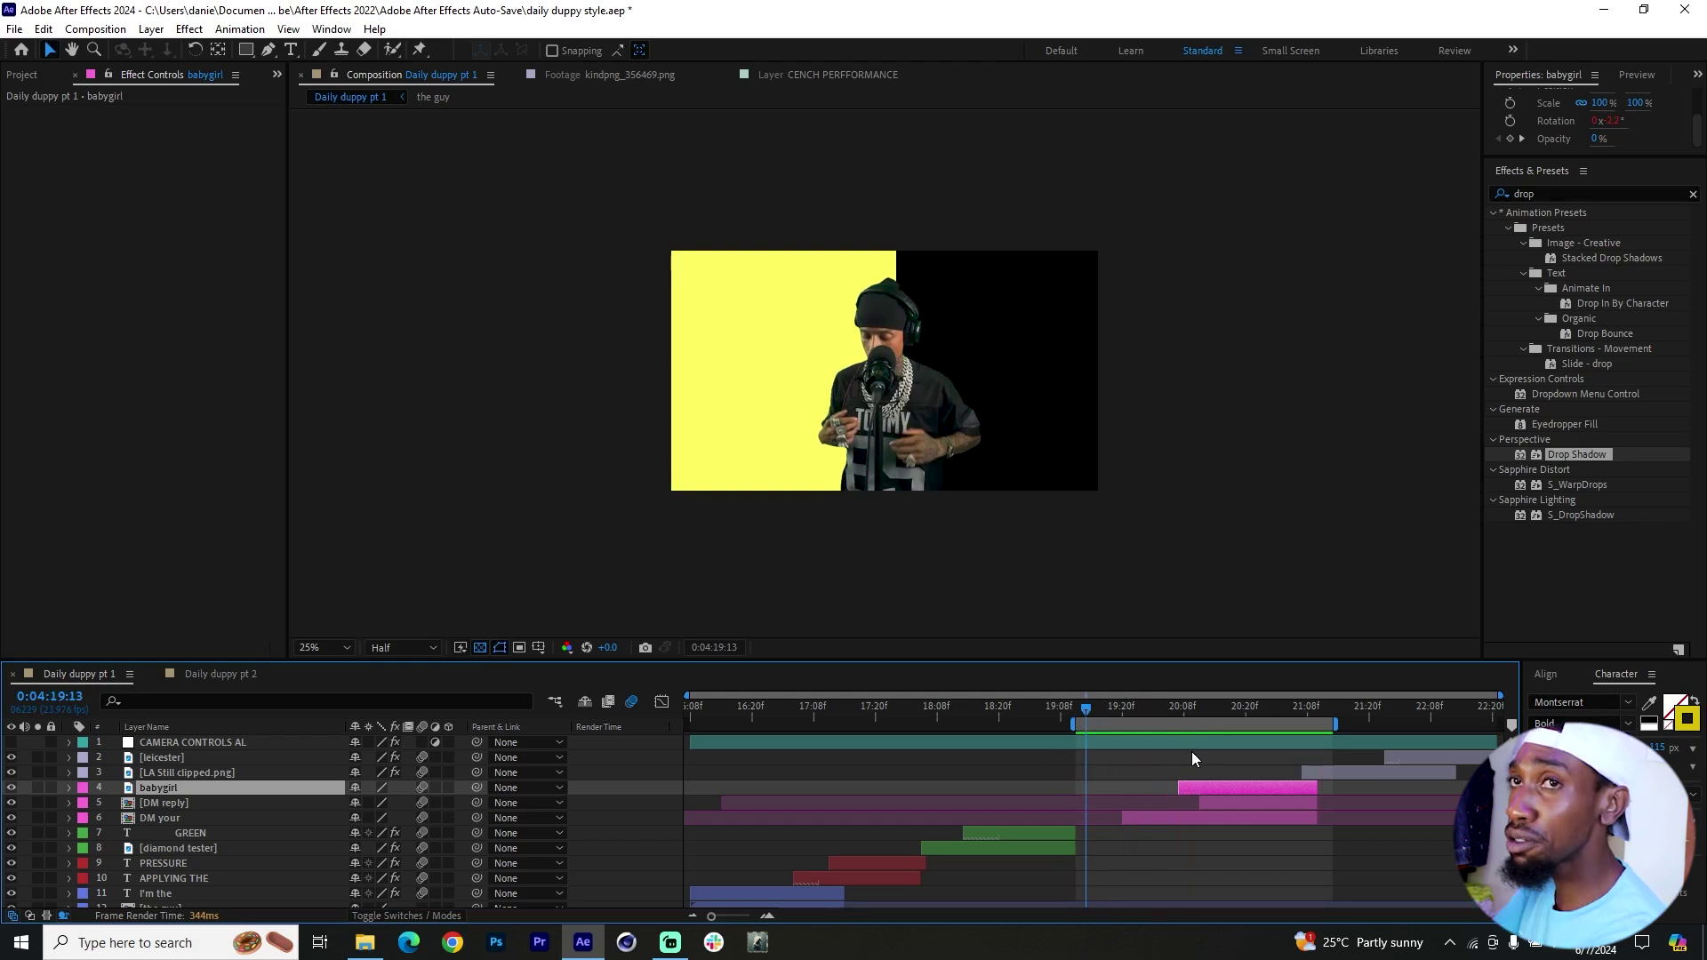
key("space")
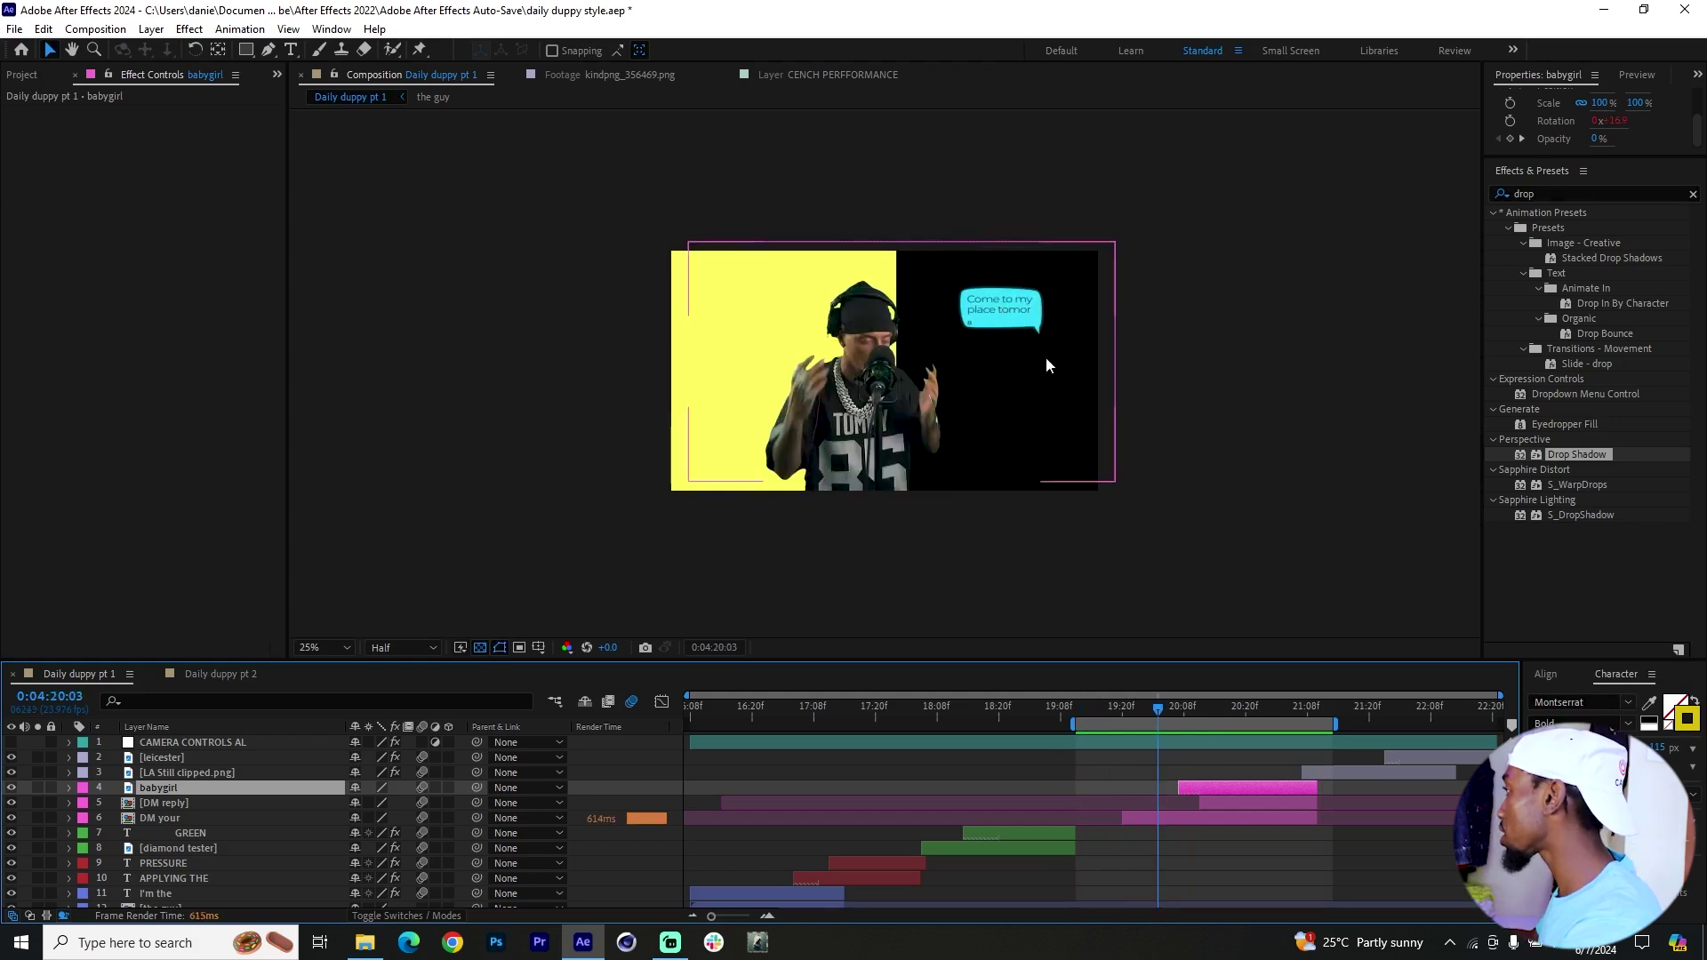
left_click(1183, 758)
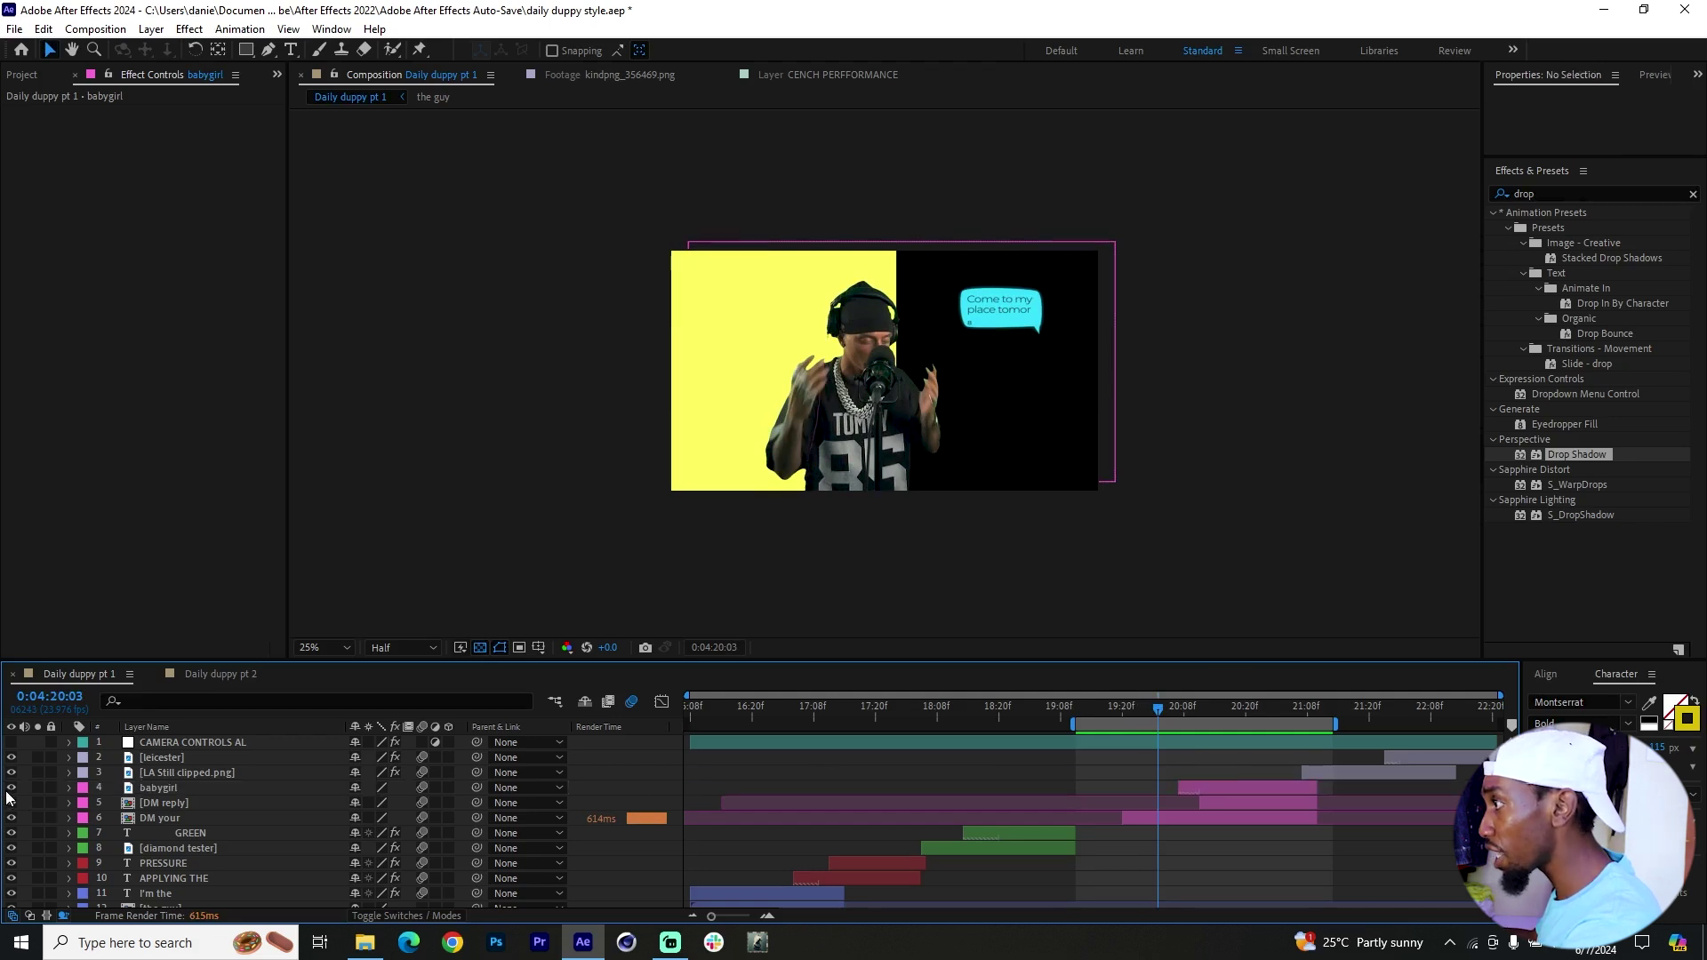
left_click_drag(10, 789, 12, 818)
left_click(1118, 705)
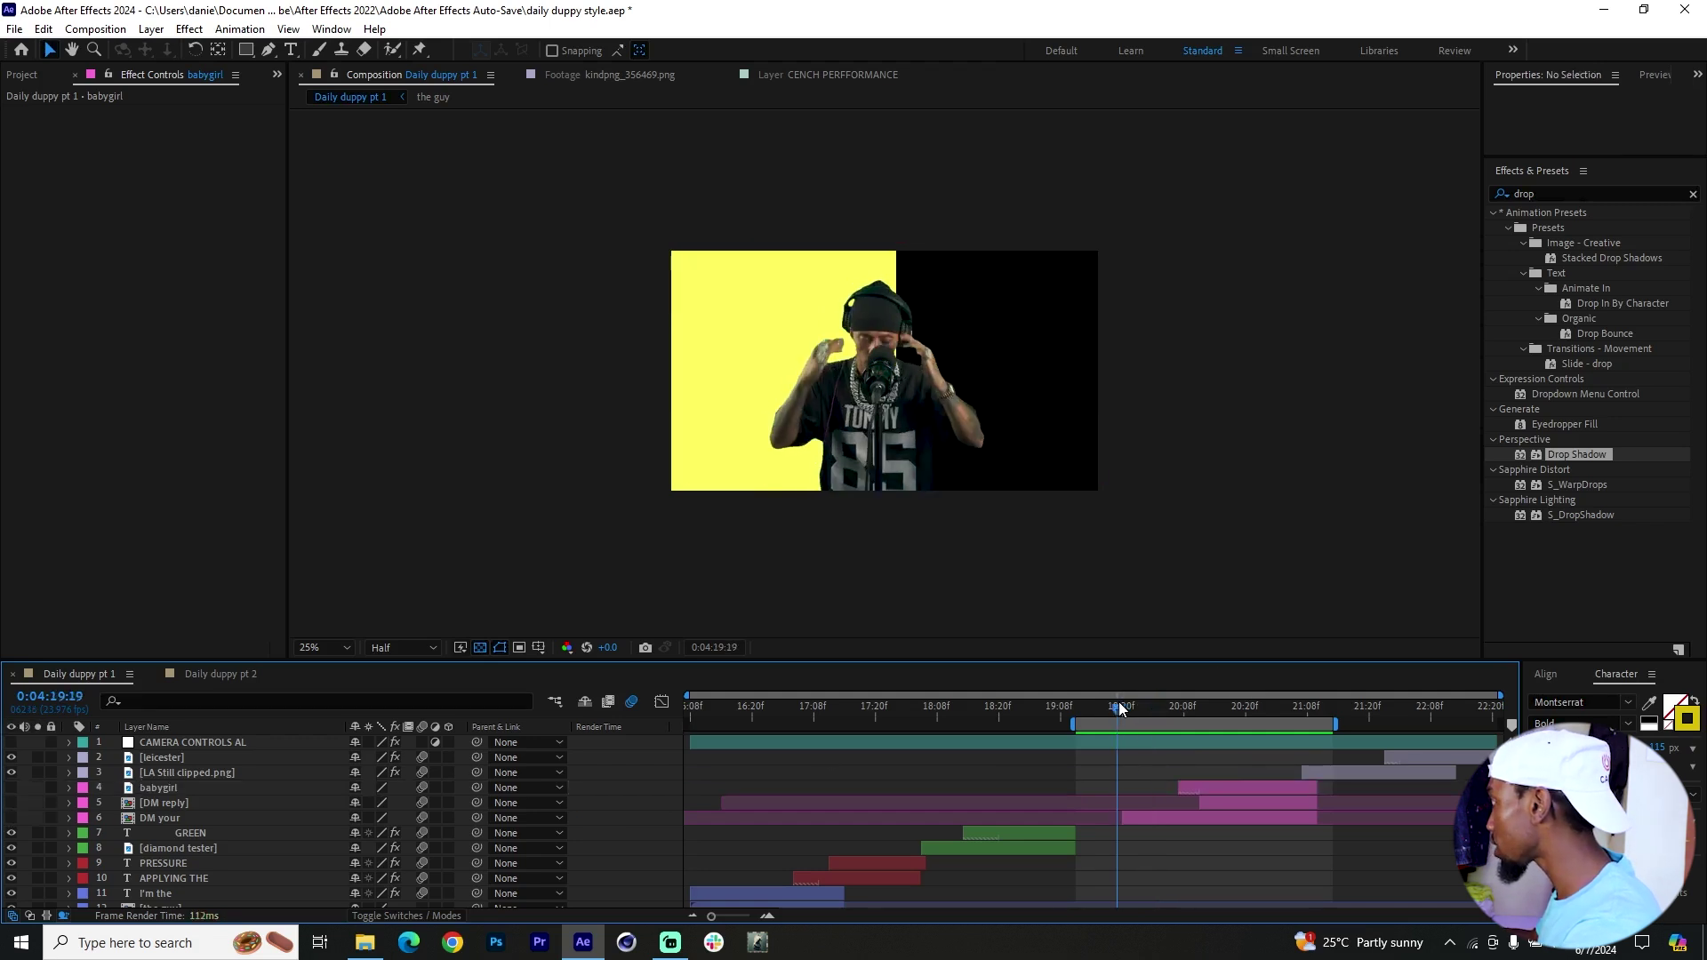
- Draw a closed speech bubble shape with a small lower-right tail in the upper black area using the Pen tool
key("g")
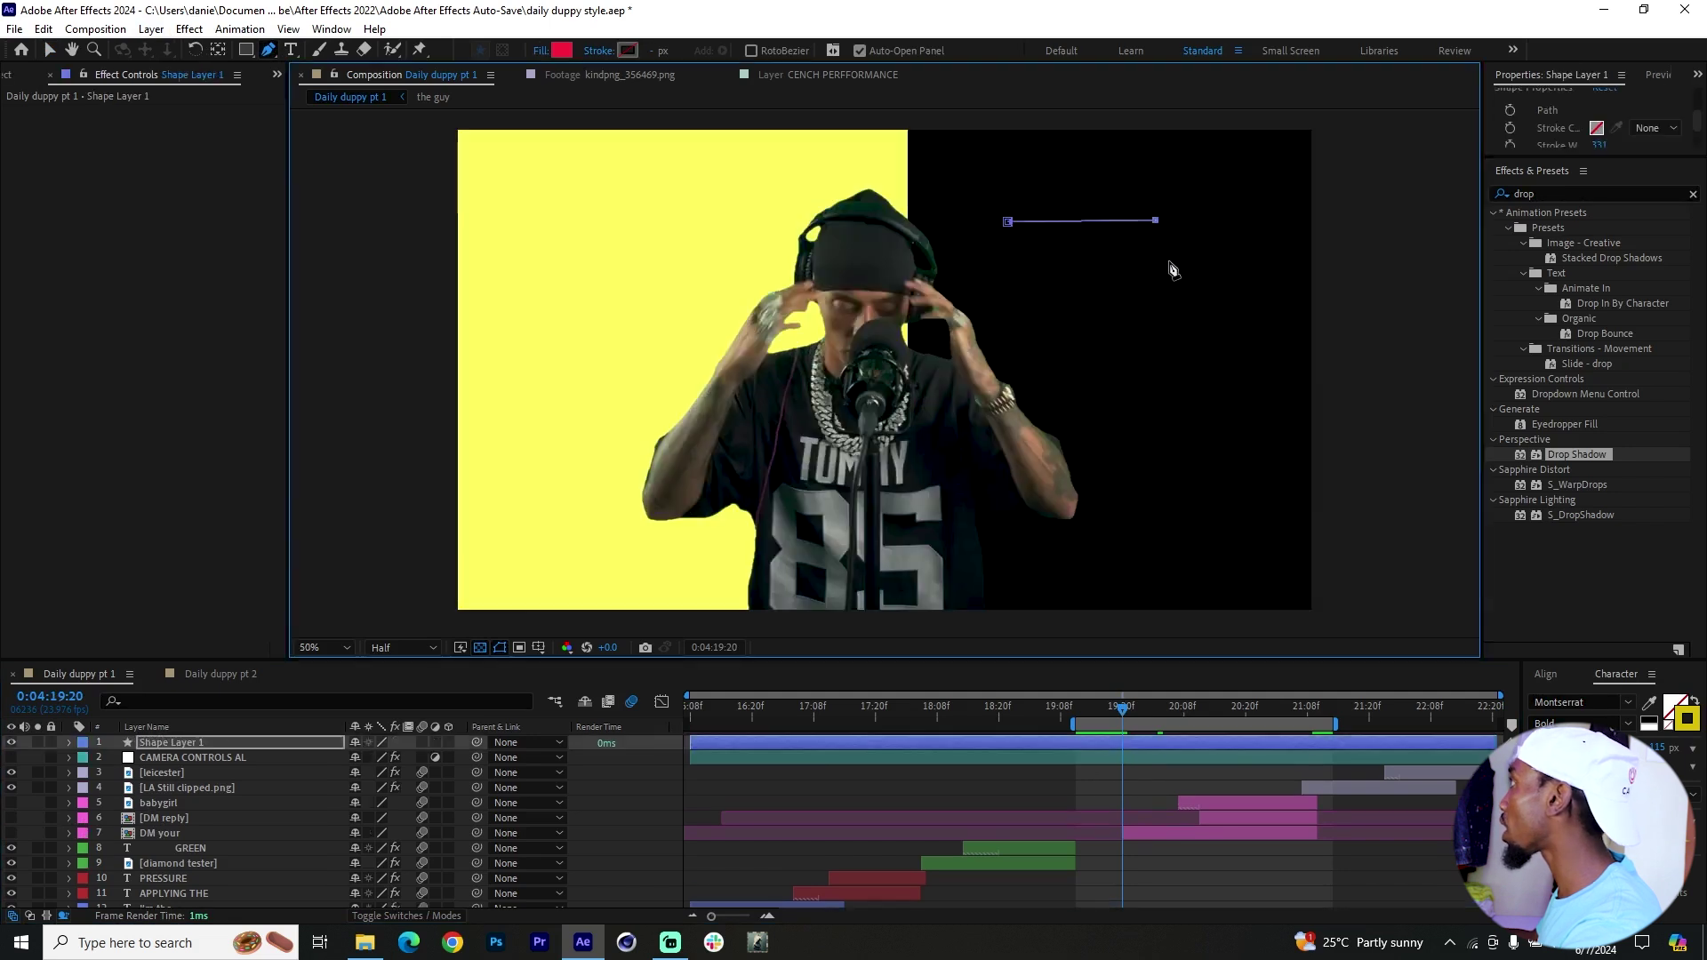
left_click(1162, 285)
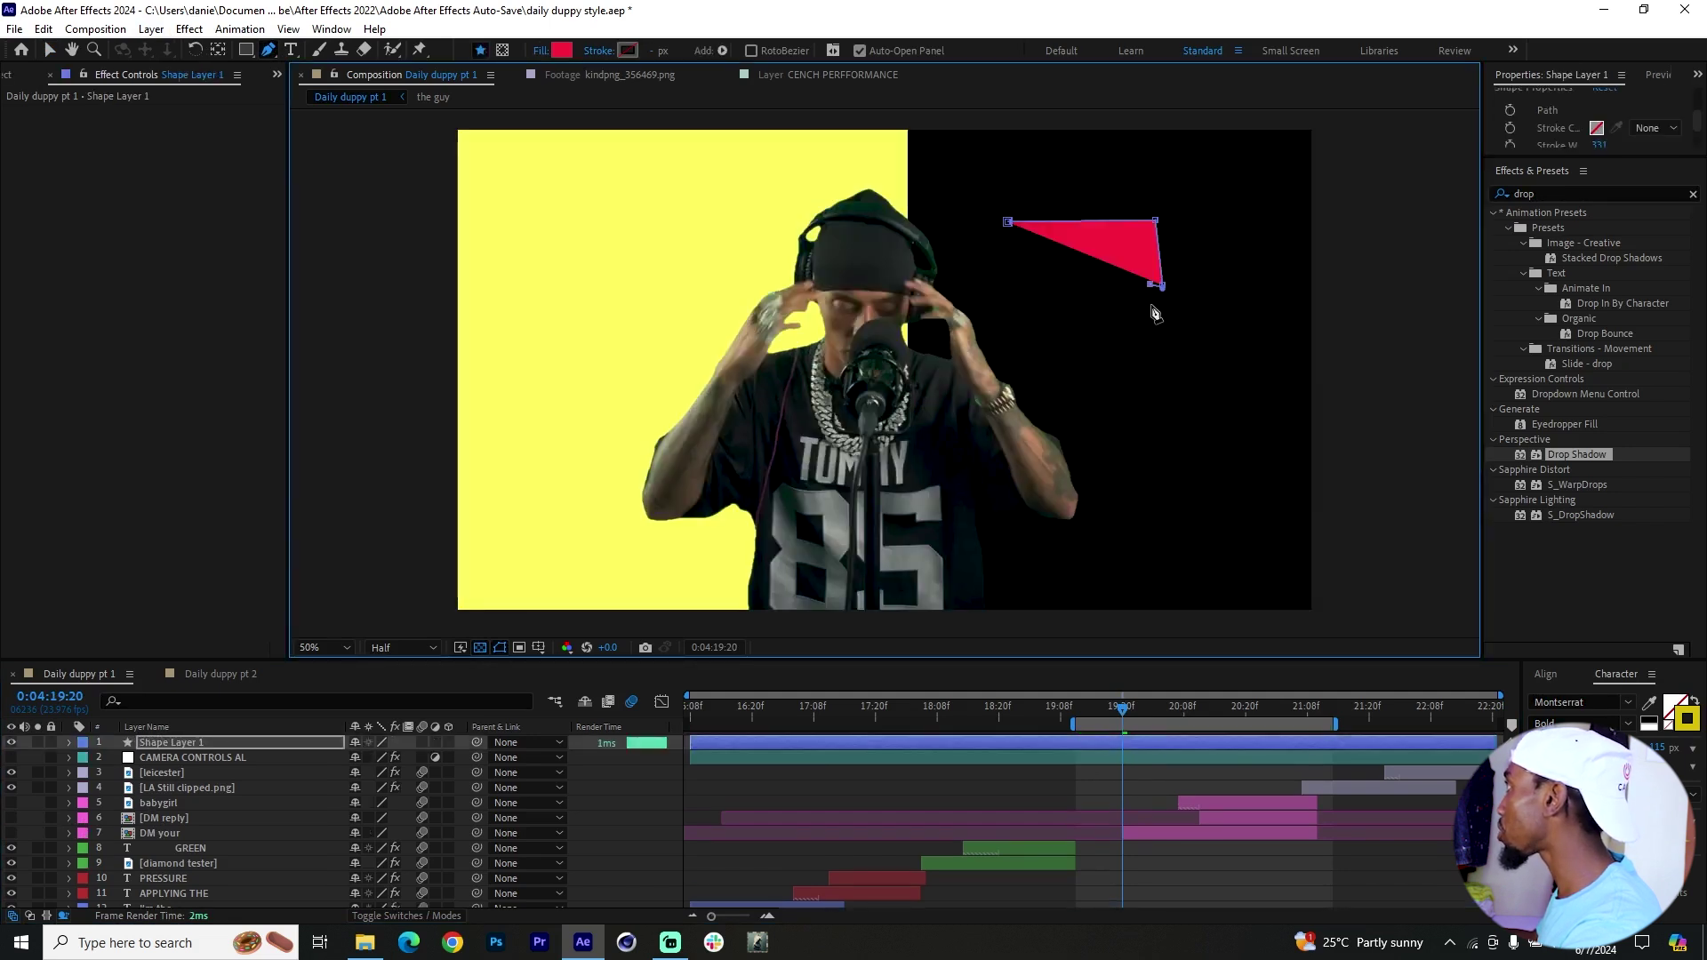
left_click(1151, 310)
left_click(1011, 283)
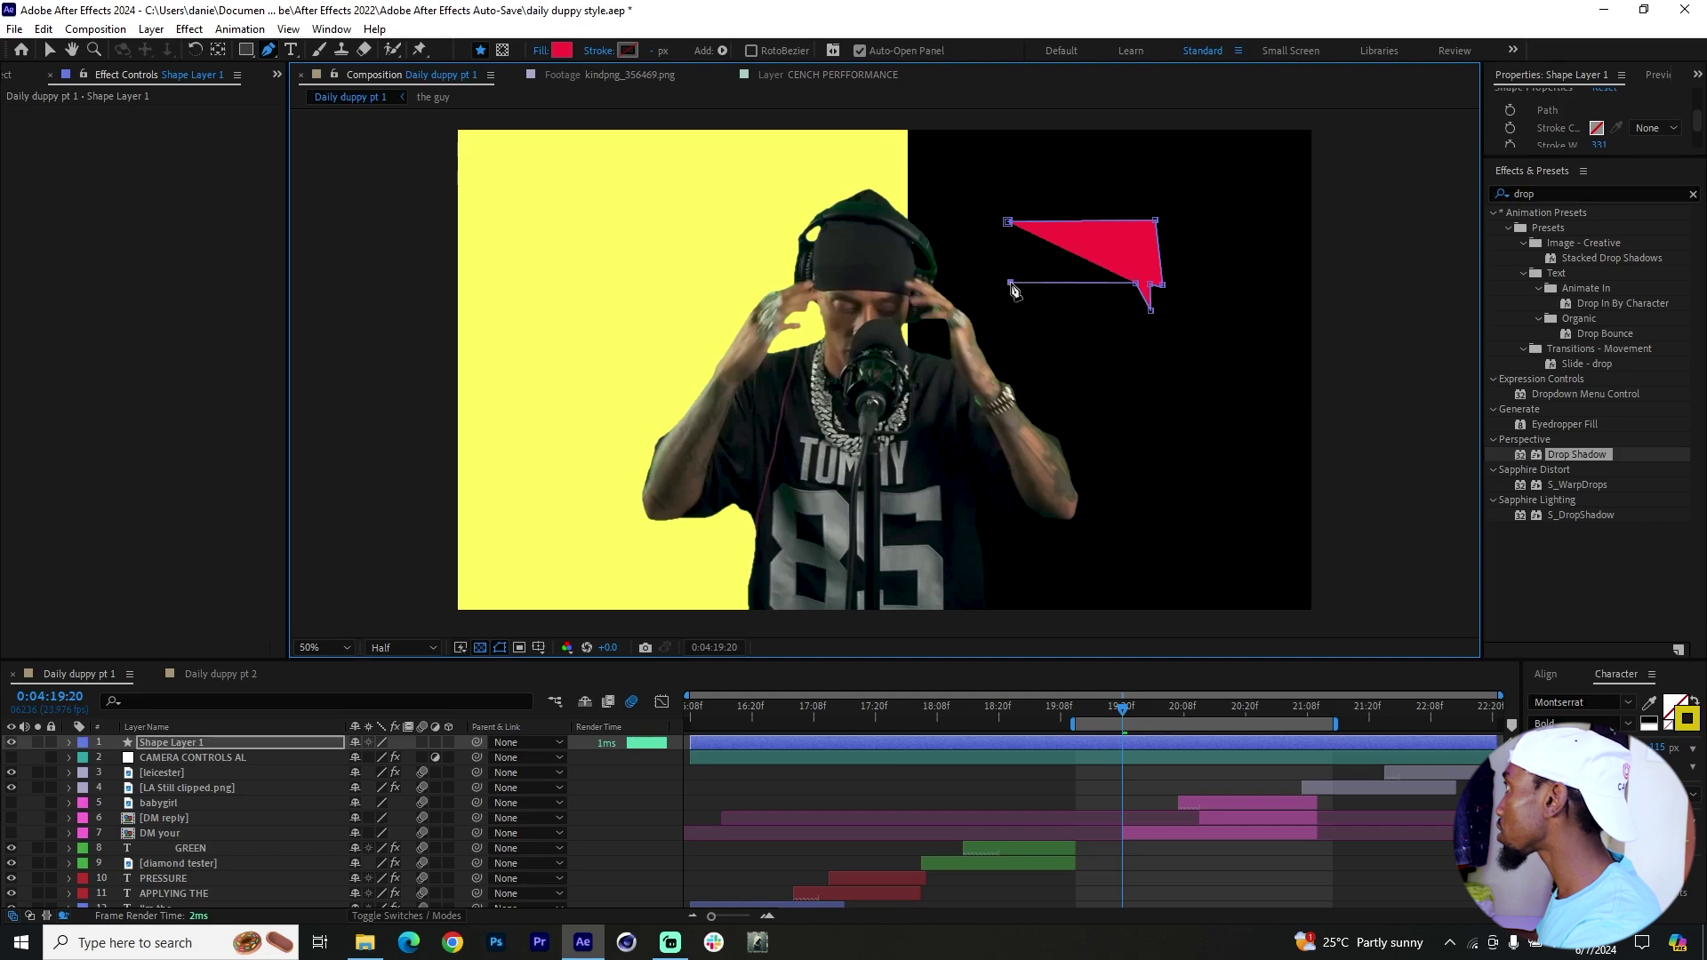
left_click(1008, 222)
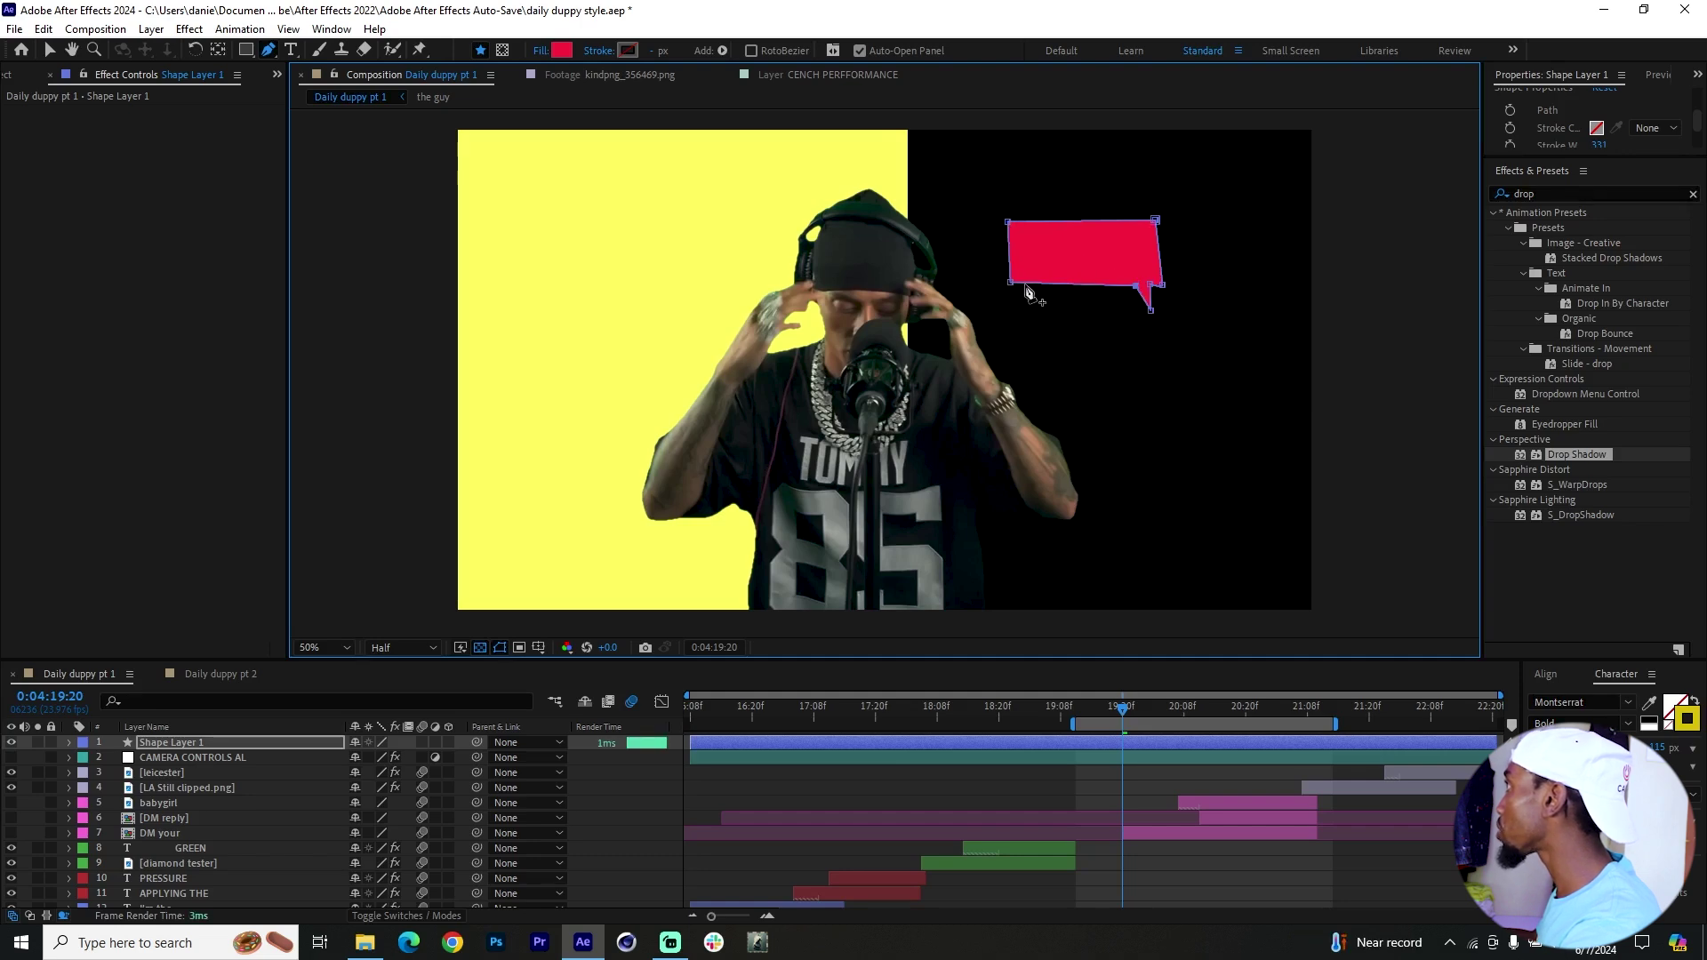
- Widen the speech bubble with rounded corners and change its fill to turquoise 27F7C4
left_click_drag(1011, 284, 1007, 289)
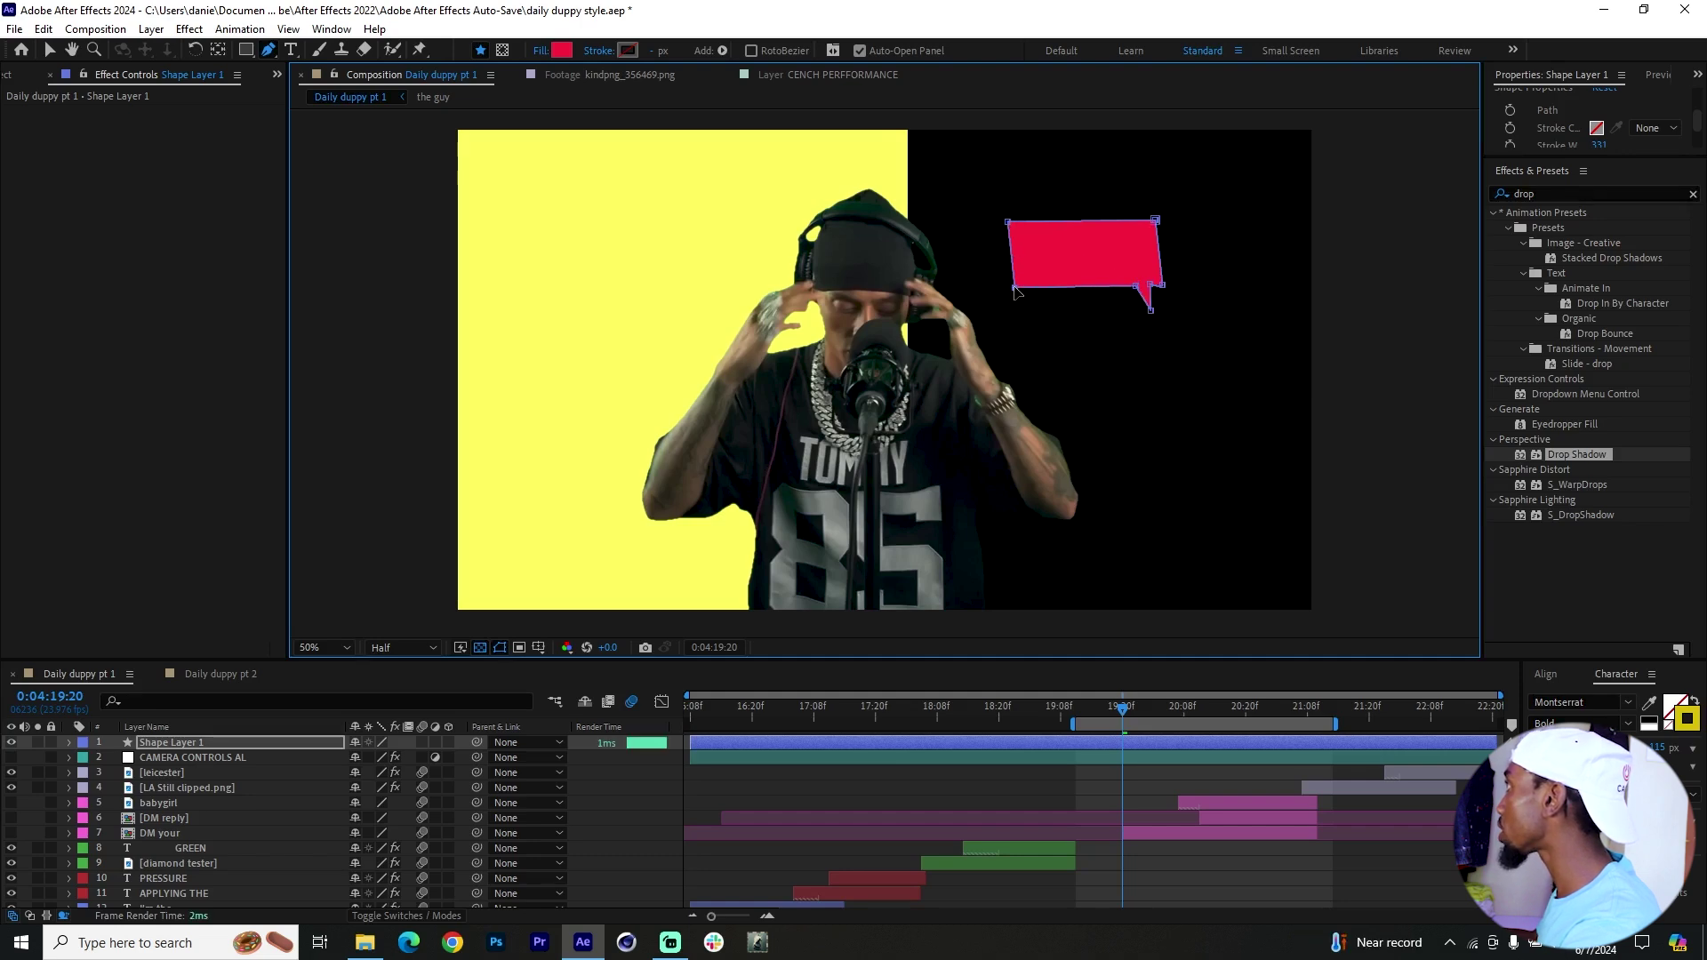
left_click_drag(1009, 223, 994, 220)
mouse_move(1008, 290)
left_mouse_down()
mouse_move(1037, 311)
mouse_move(989, 287)
left_mouse_up()
left_click(996, 222)
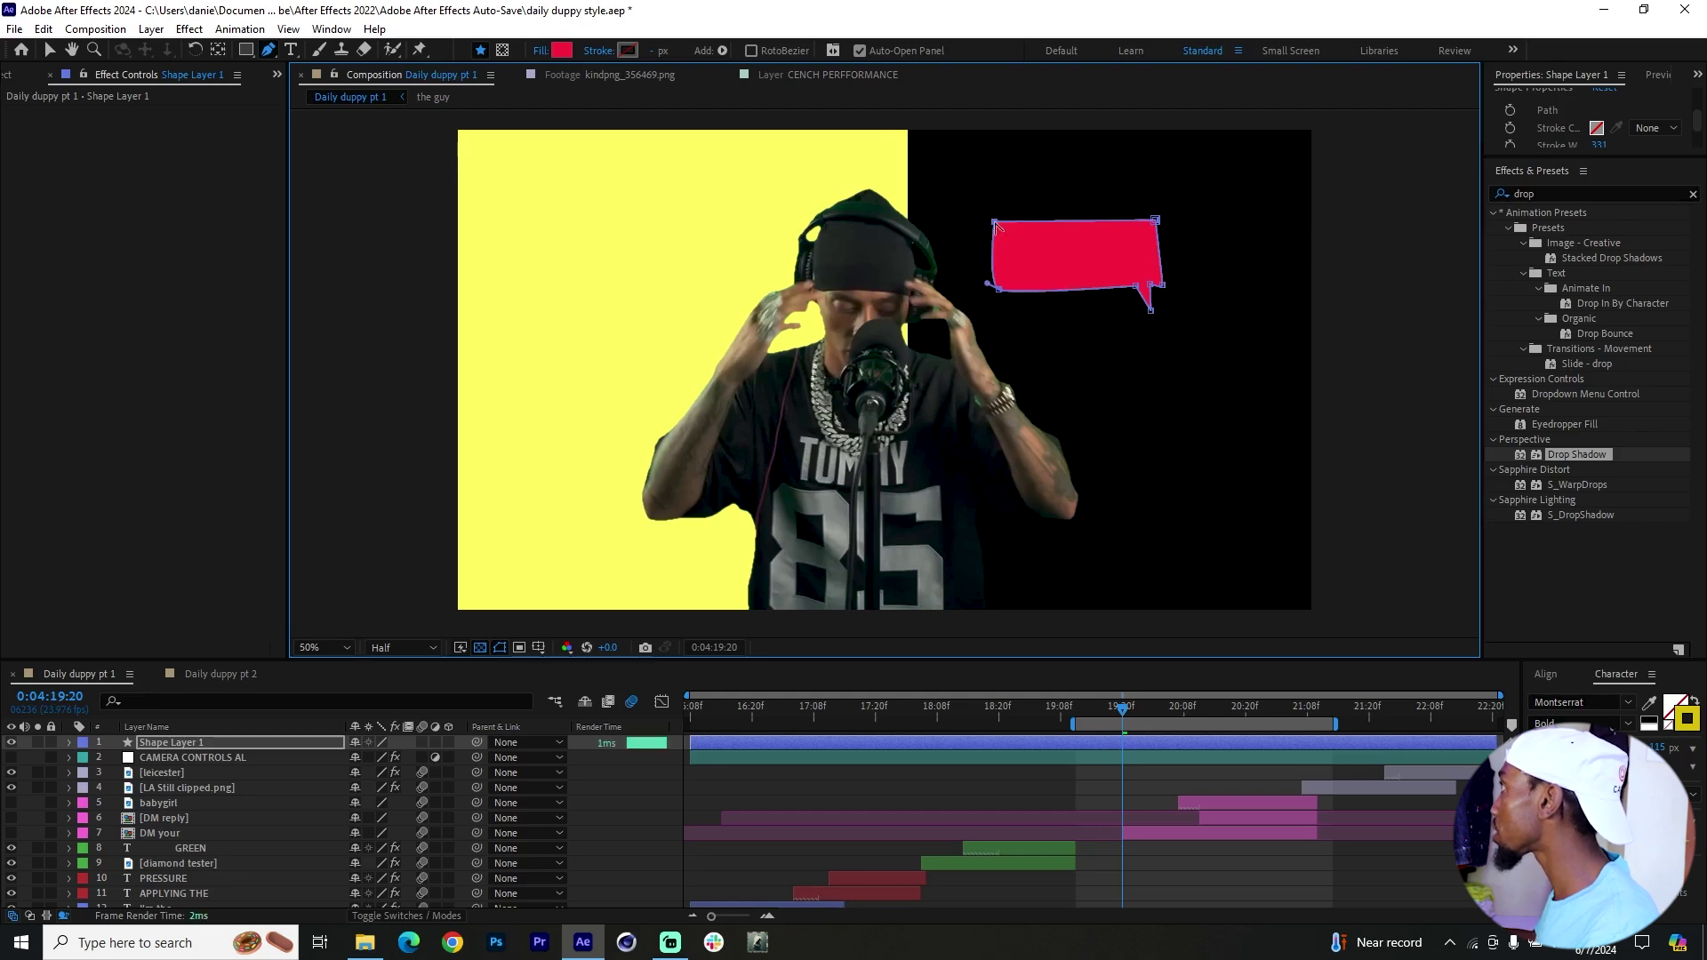
mouse_move(996, 223)
left_mouse_down()
mouse_move(983, 229)
mouse_move(1025, 206)
mouse_move(1010, 215)
left_mouse_up()
mouse_move(1155, 220)
left_mouse_down()
mouse_move(1140, 216)
mouse_move(1171, 234)
left_mouse_up()
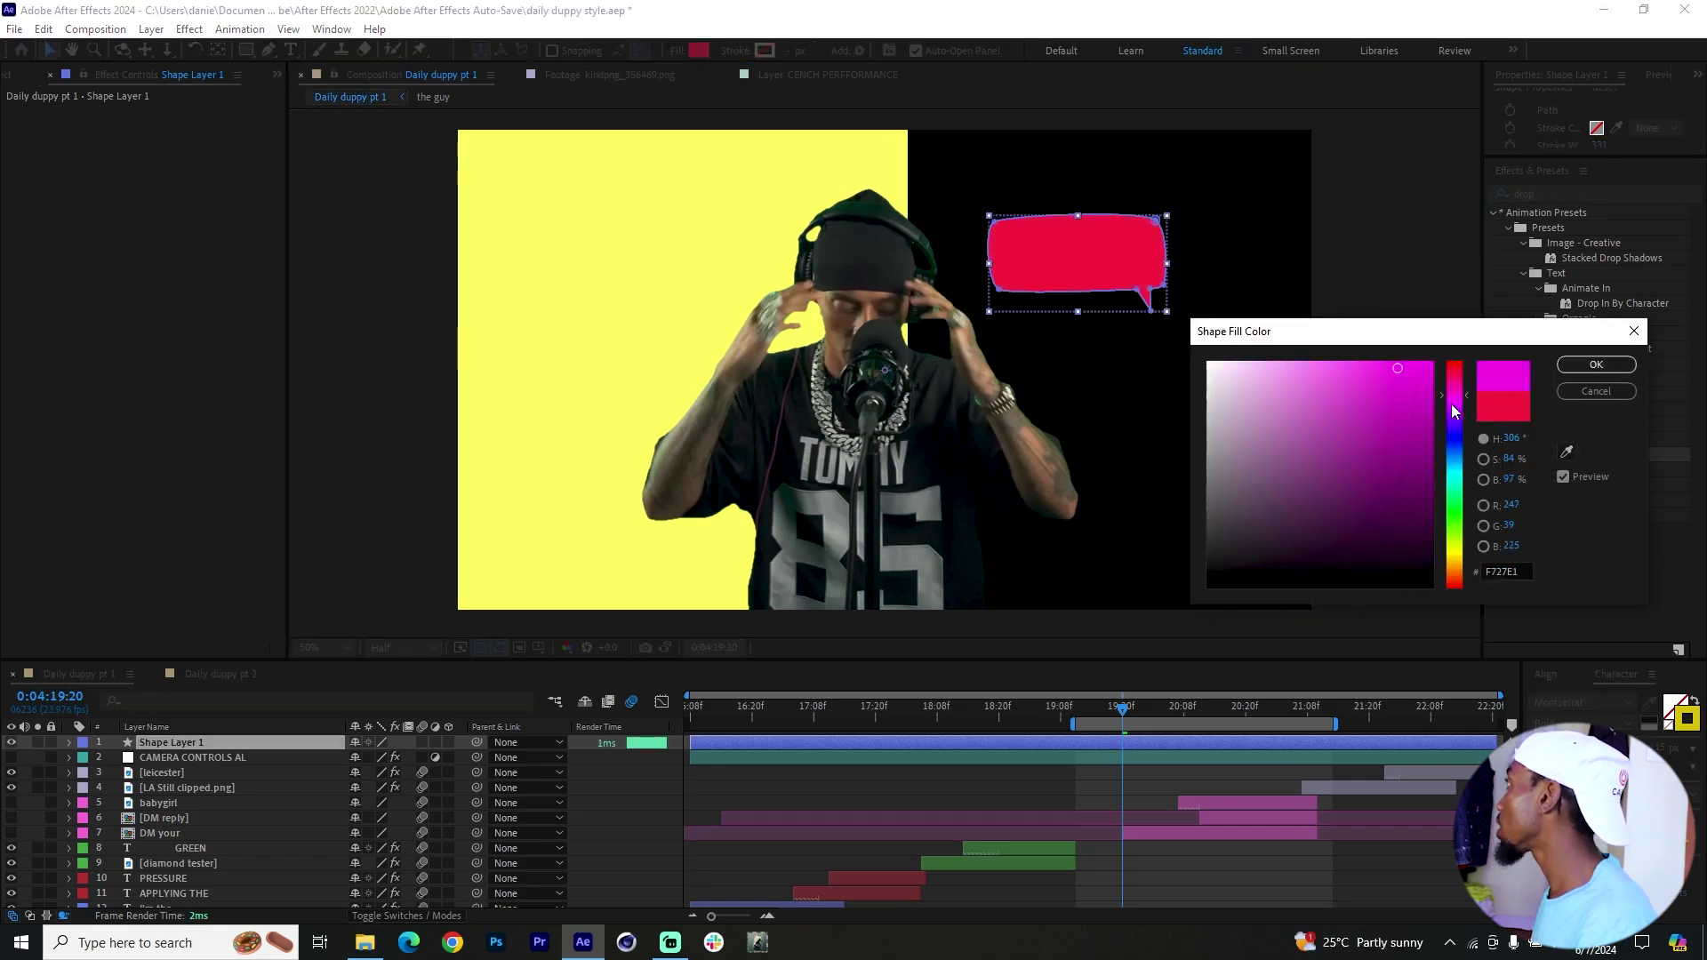
left_click_drag(1453, 404, 1453, 486)
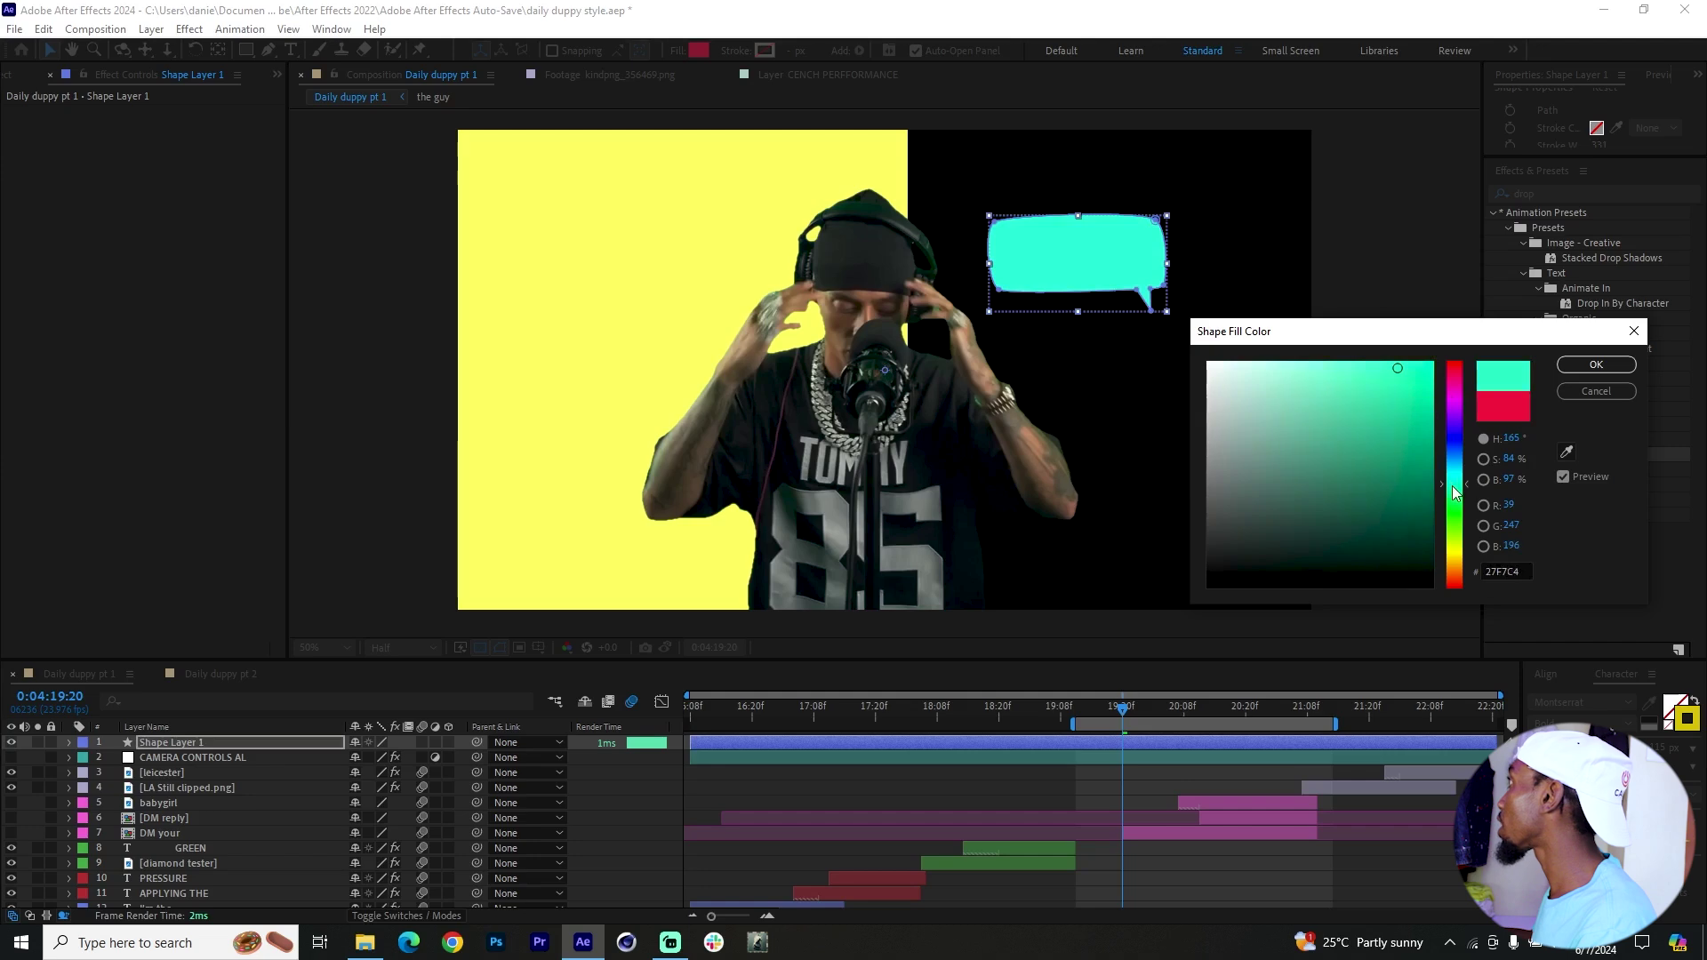
key("Return")
- Add the message text "Come to my place tomorrow" and a smaller "8:13 pm" timestamp inside the speech bubble
key("ctrl+t")
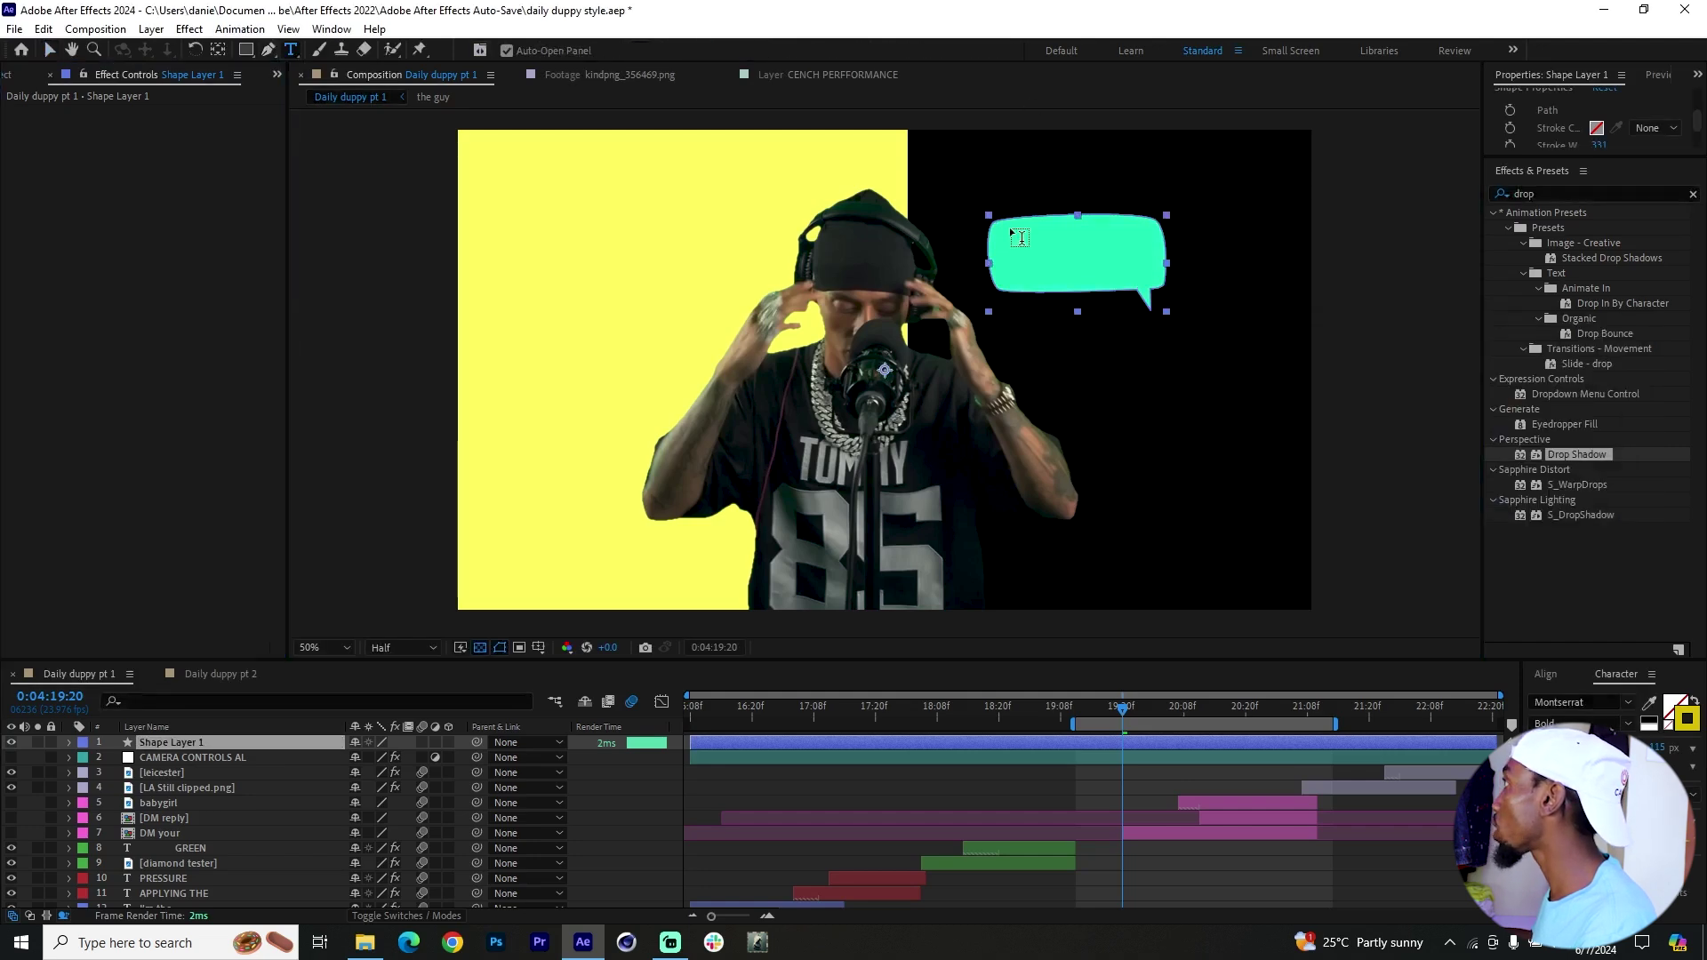
left_click(1007, 243)
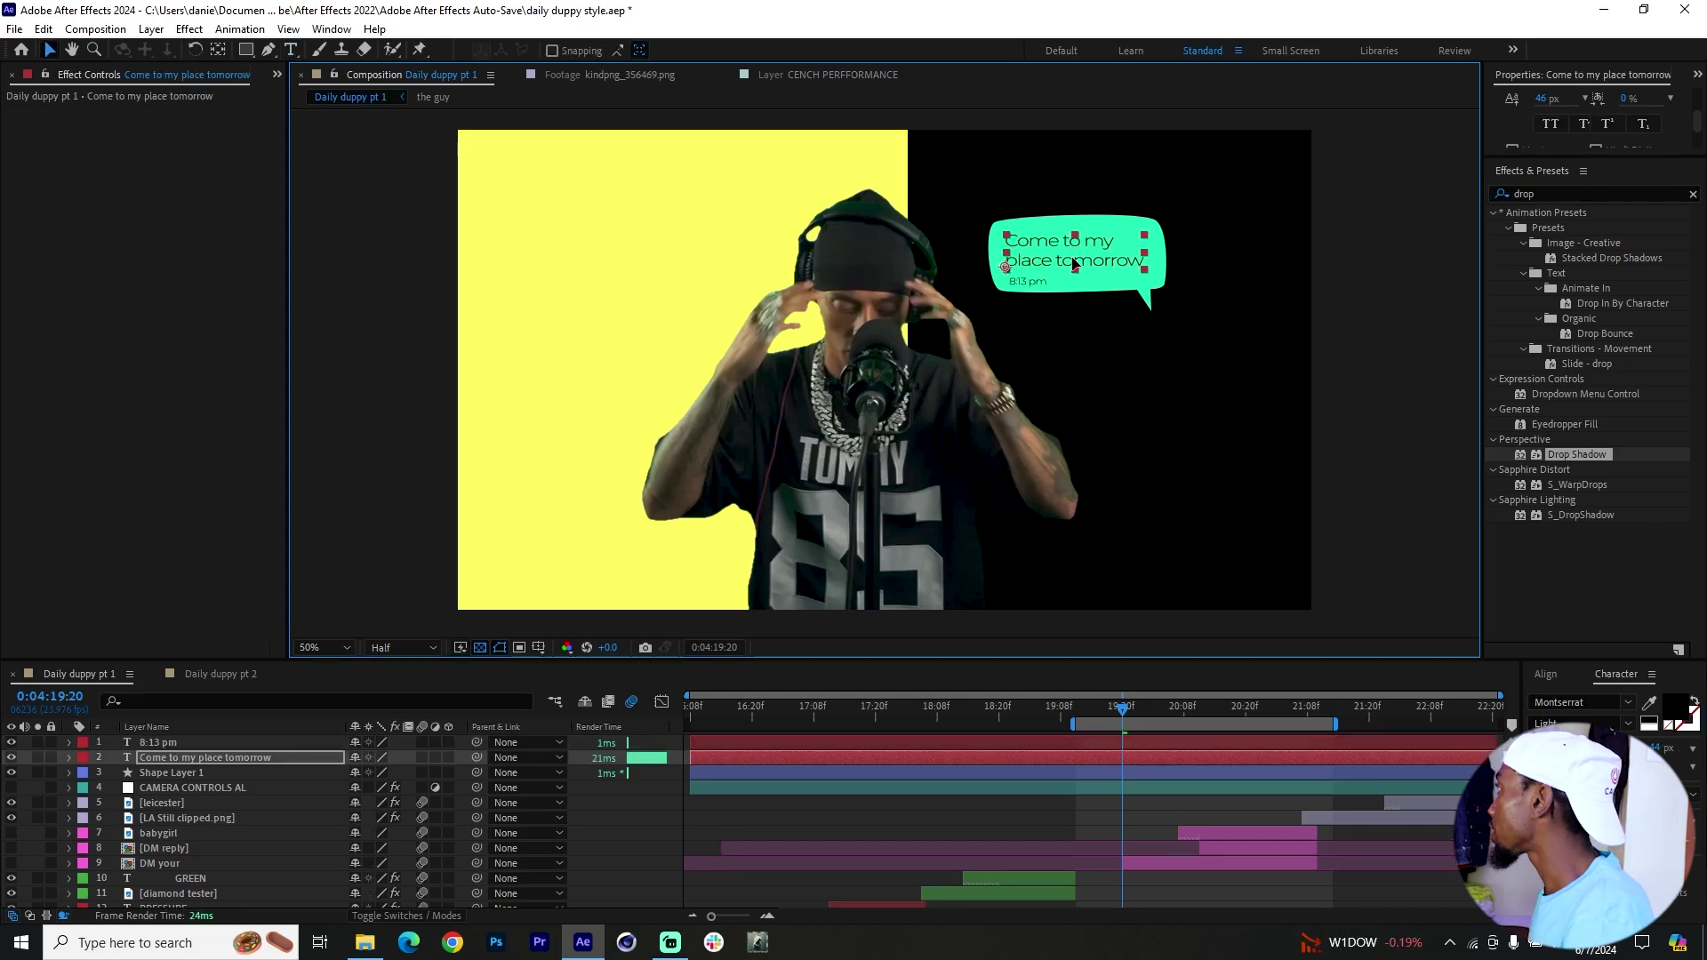
left_click(1405, 363)
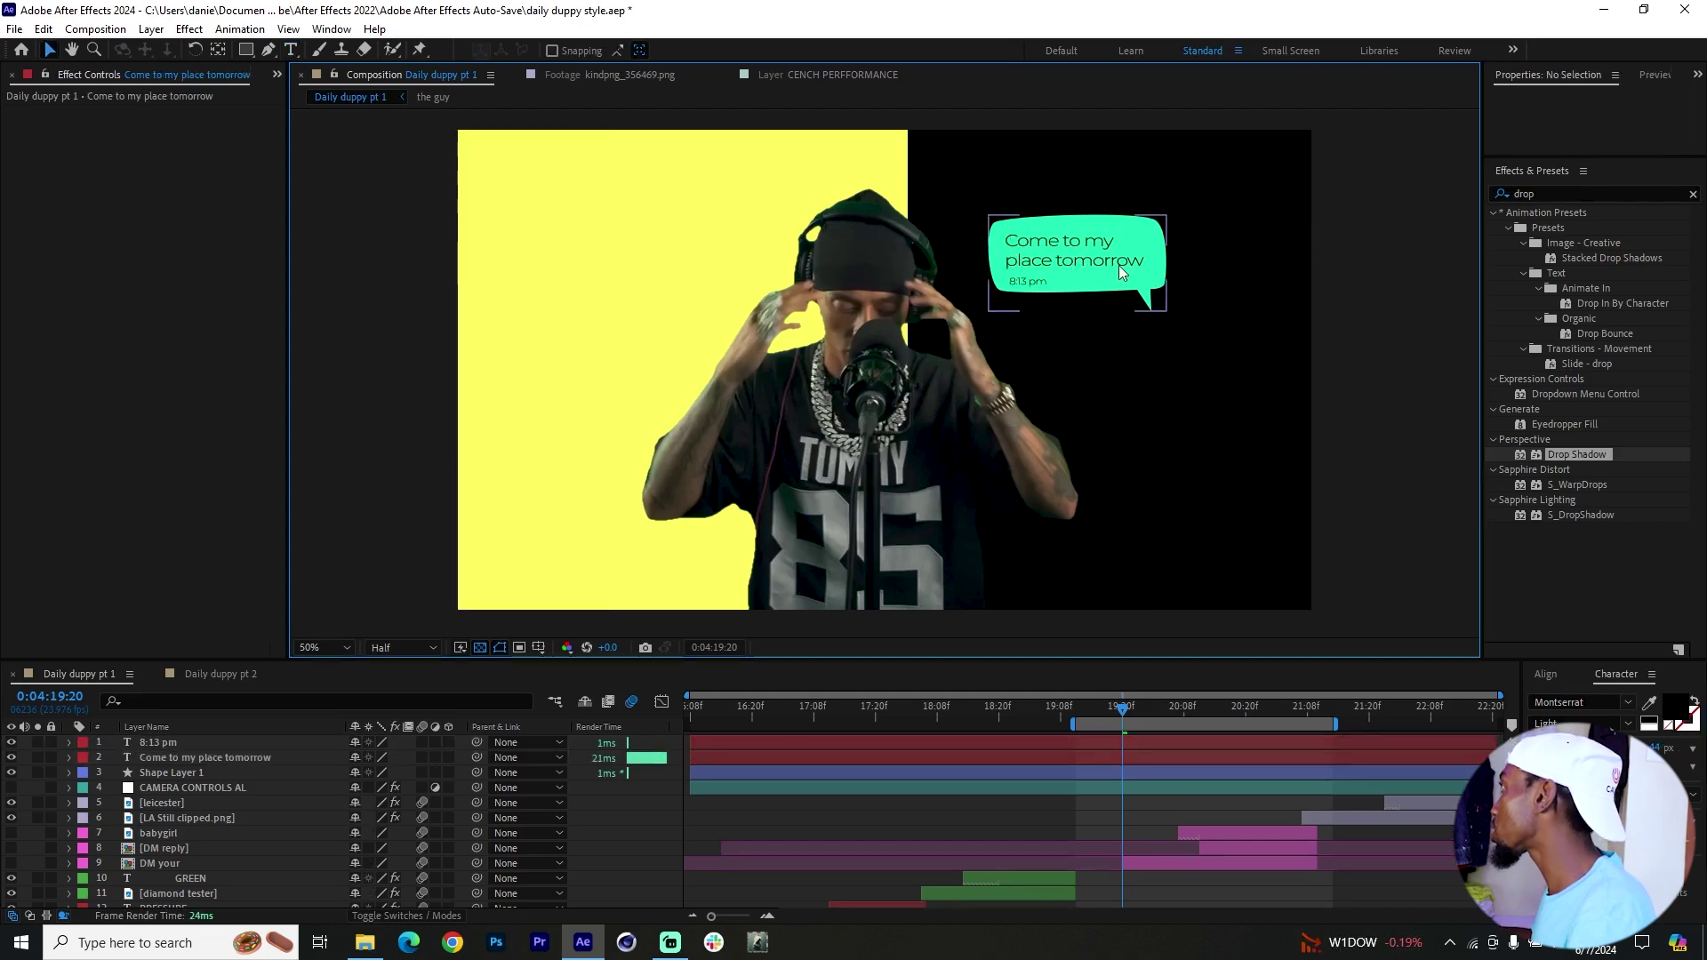
left_click(1032, 283)
left_click(1427, 568)
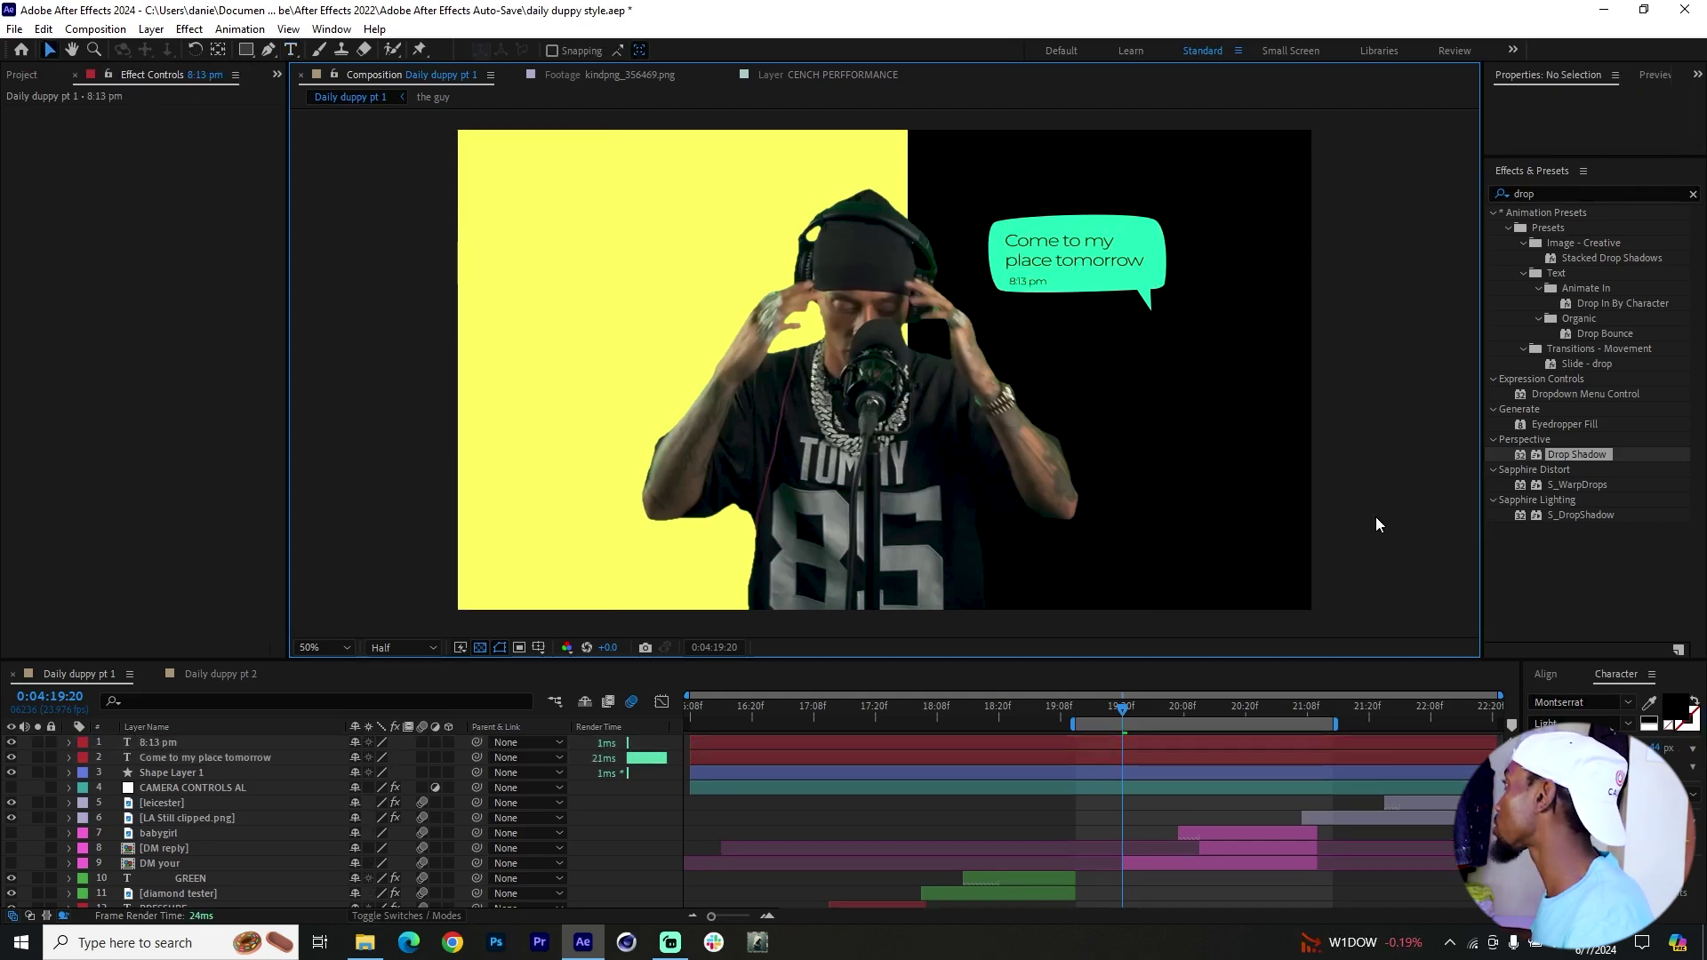
- Split the bubble and both message text layers at 0:04:19:12 and remove the parts before that time
left_click_drag(1122, 711, 1085, 716)
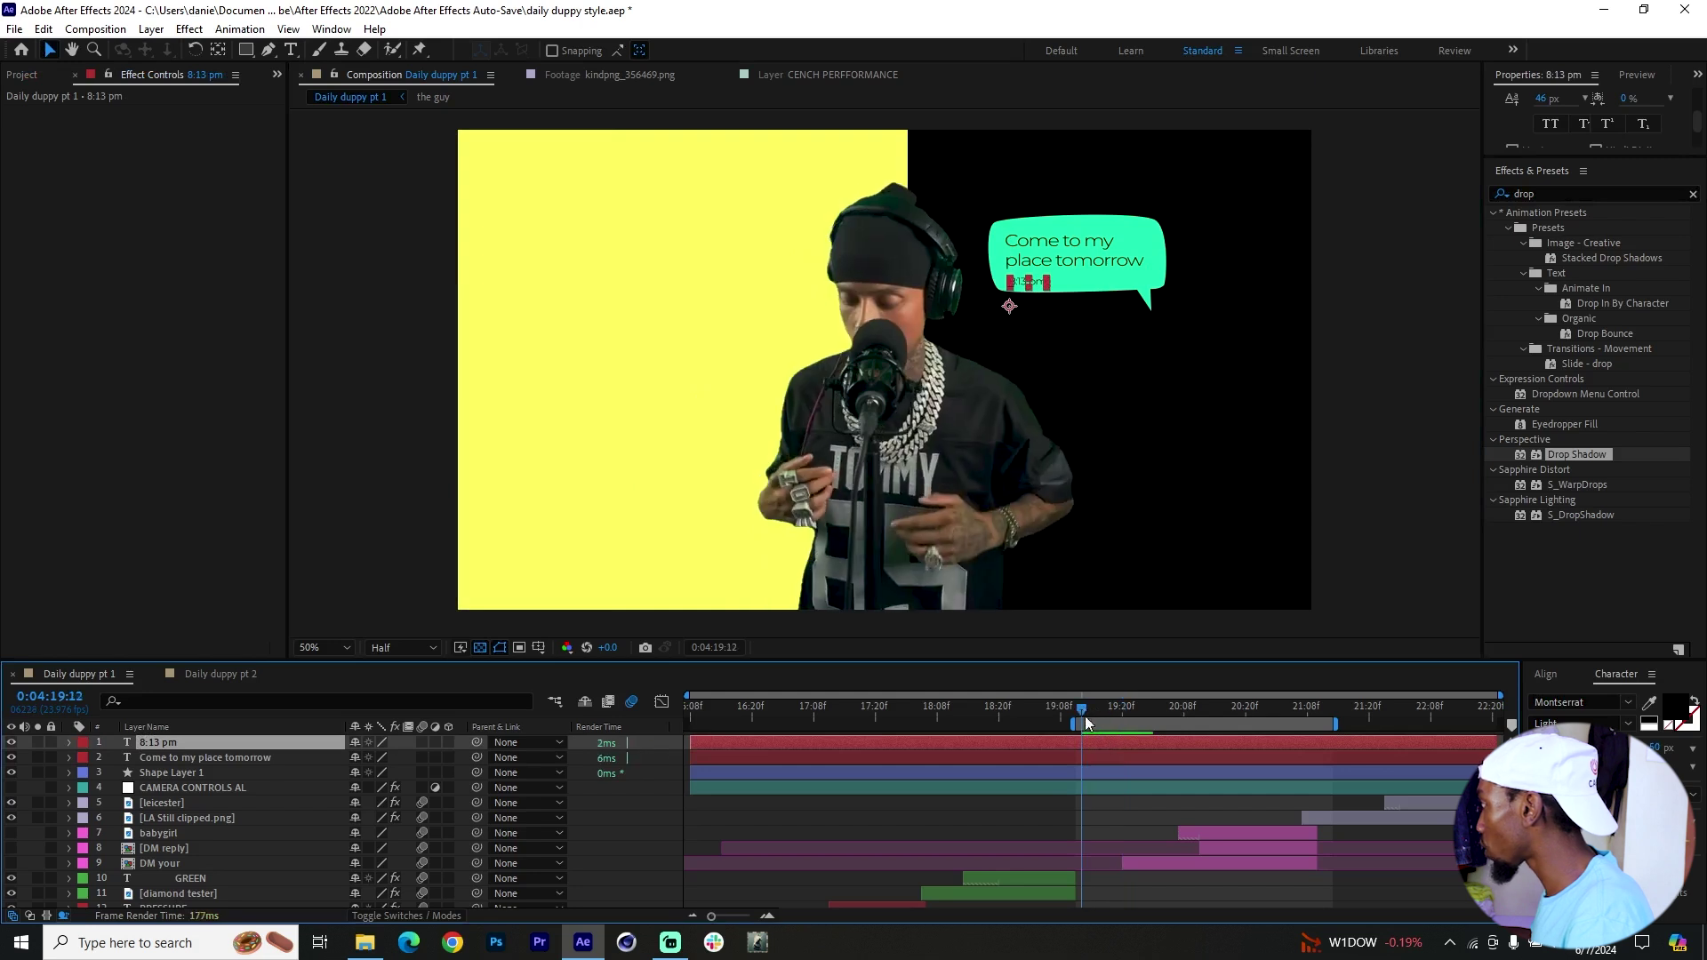
left_click(1094, 759, "shift")
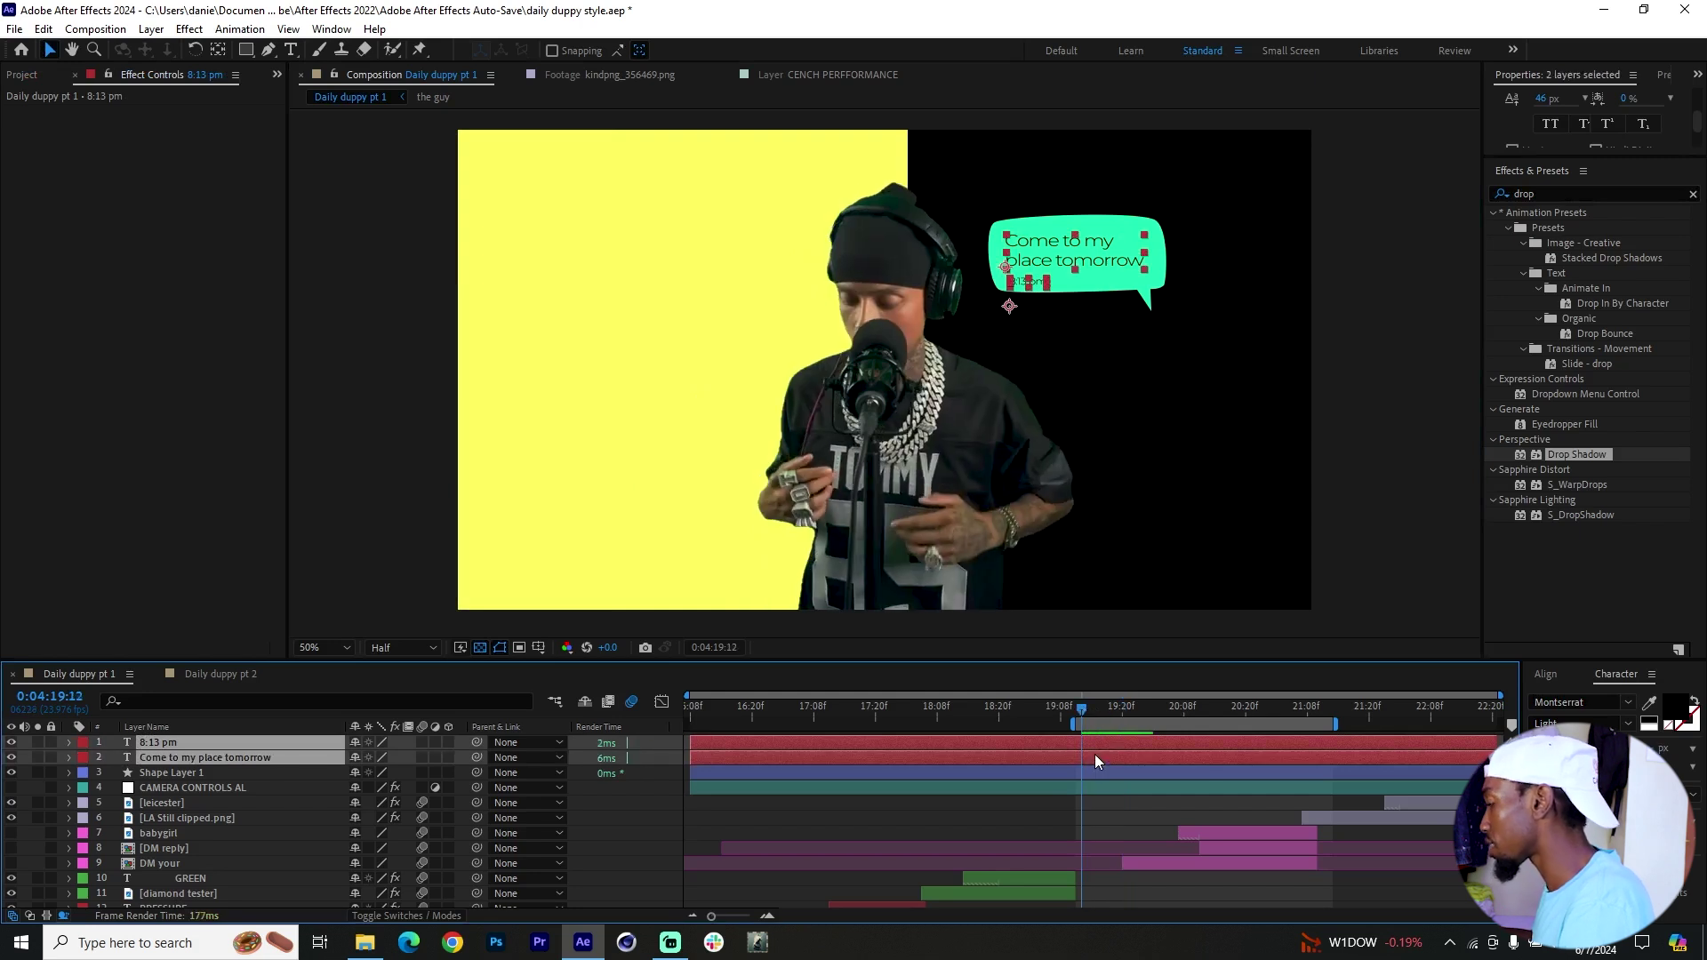
key("ctrl+shift+d")
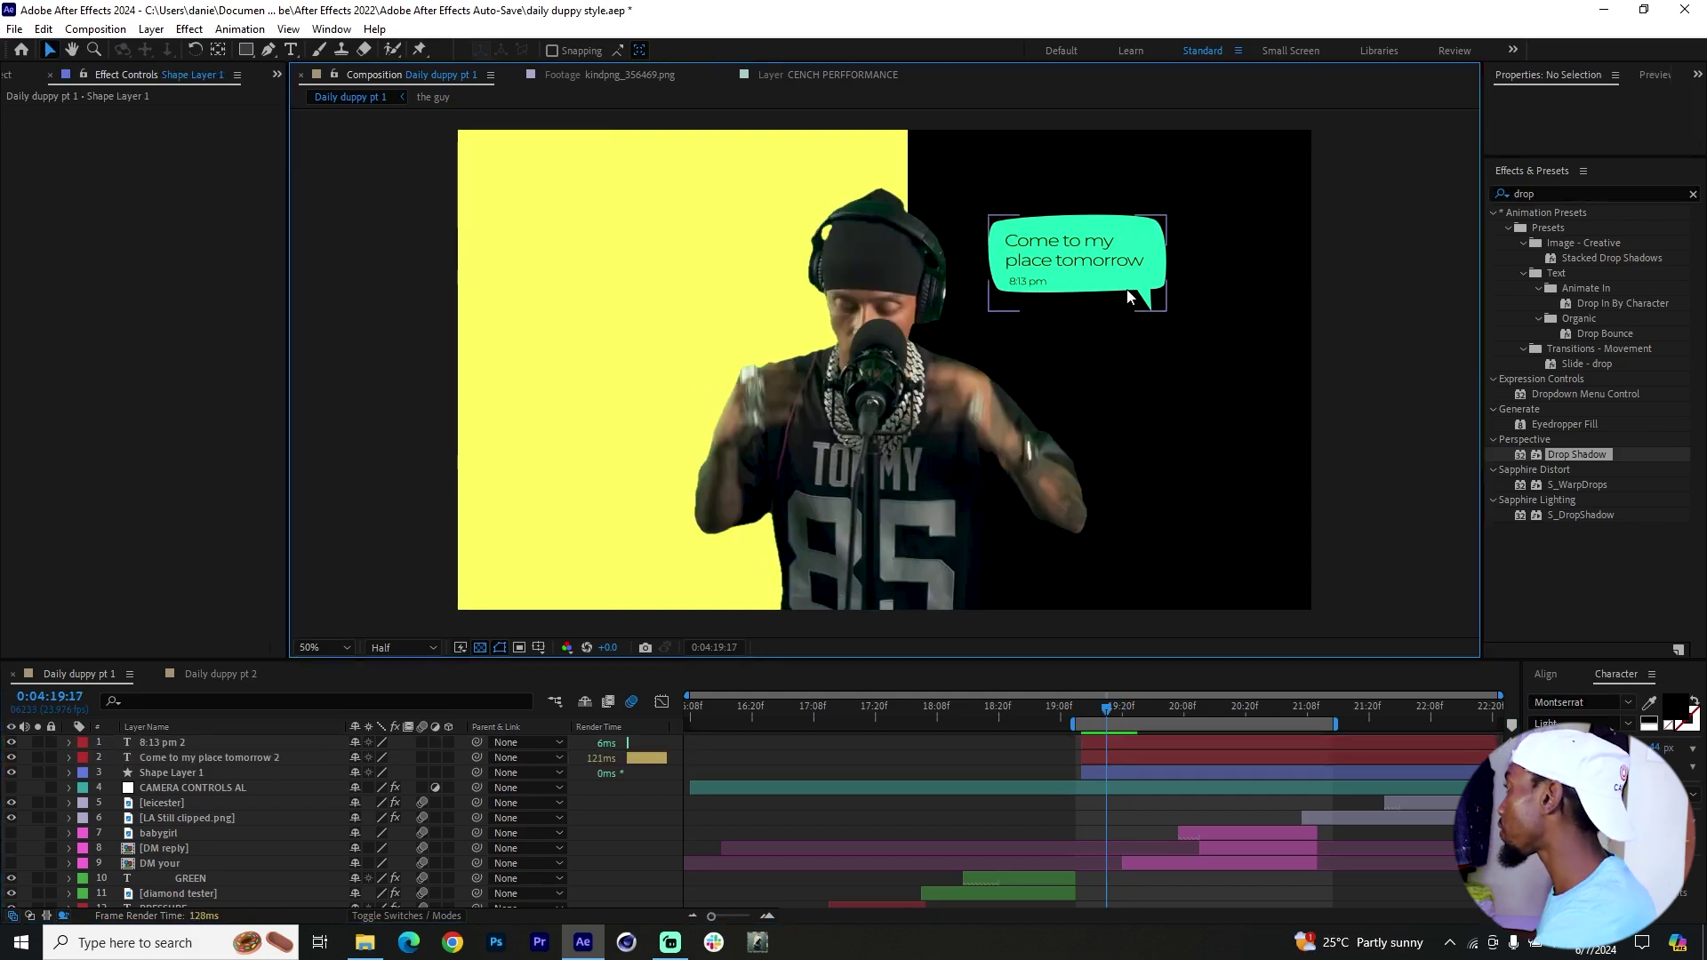
- Apply uni.Glow to the speech bubble with threshold 68.3, size 3.52 and intensity 0.5
left_click(1573, 192)
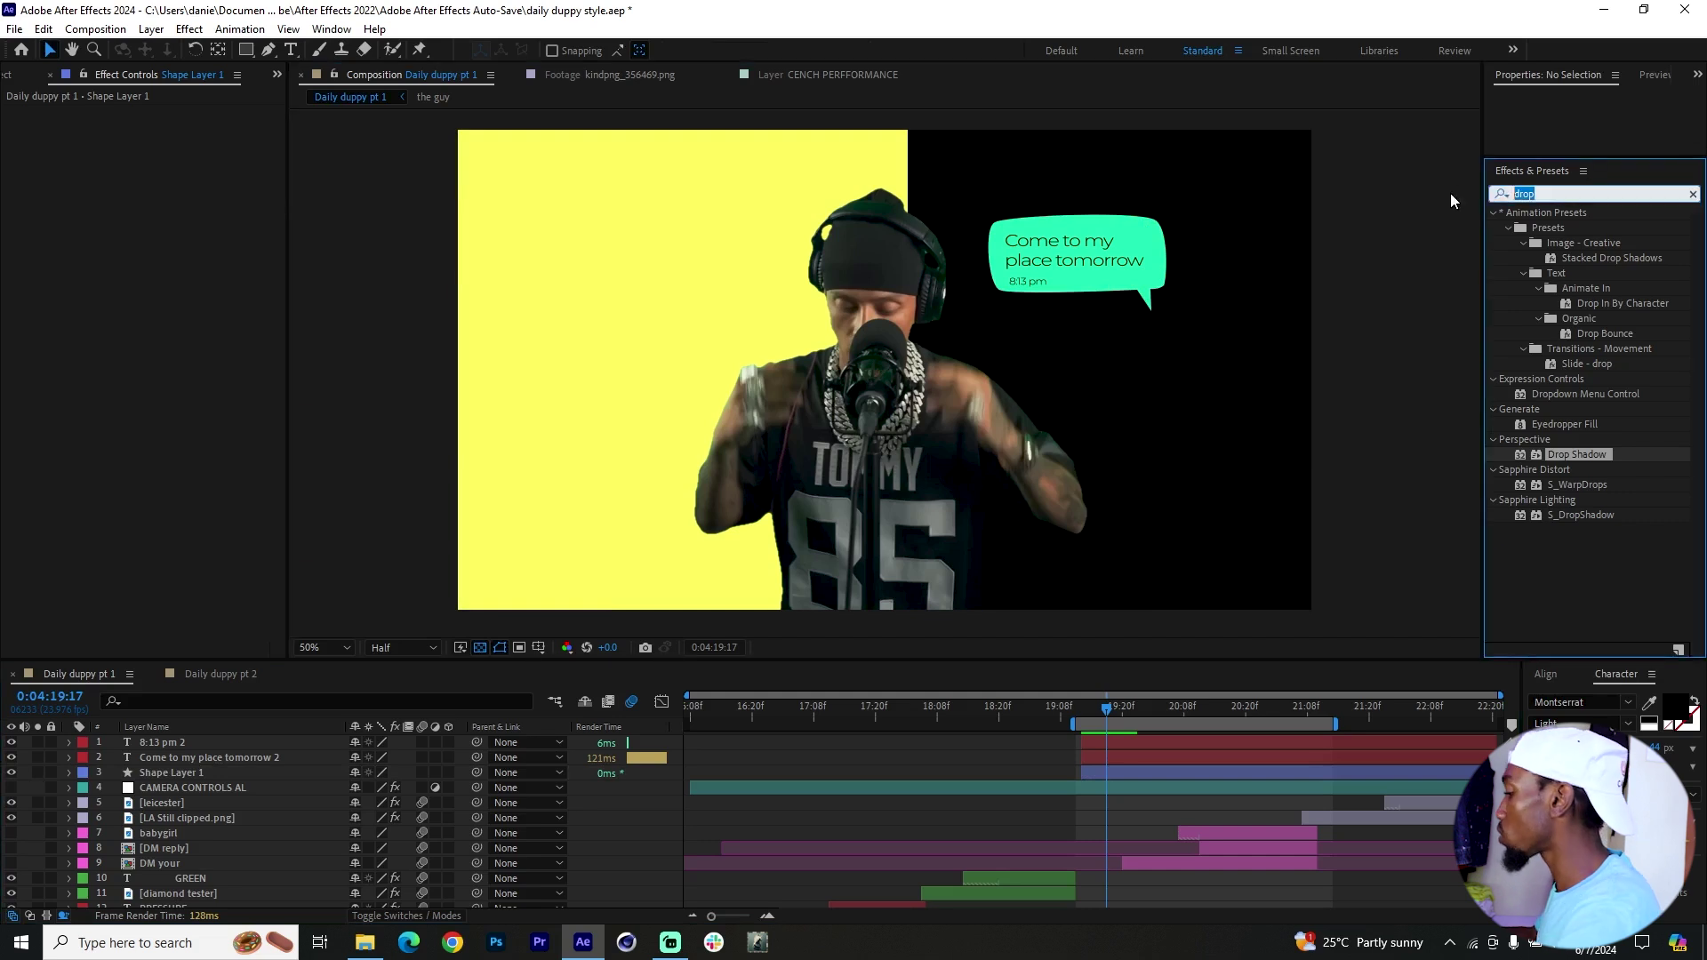
type("glow")
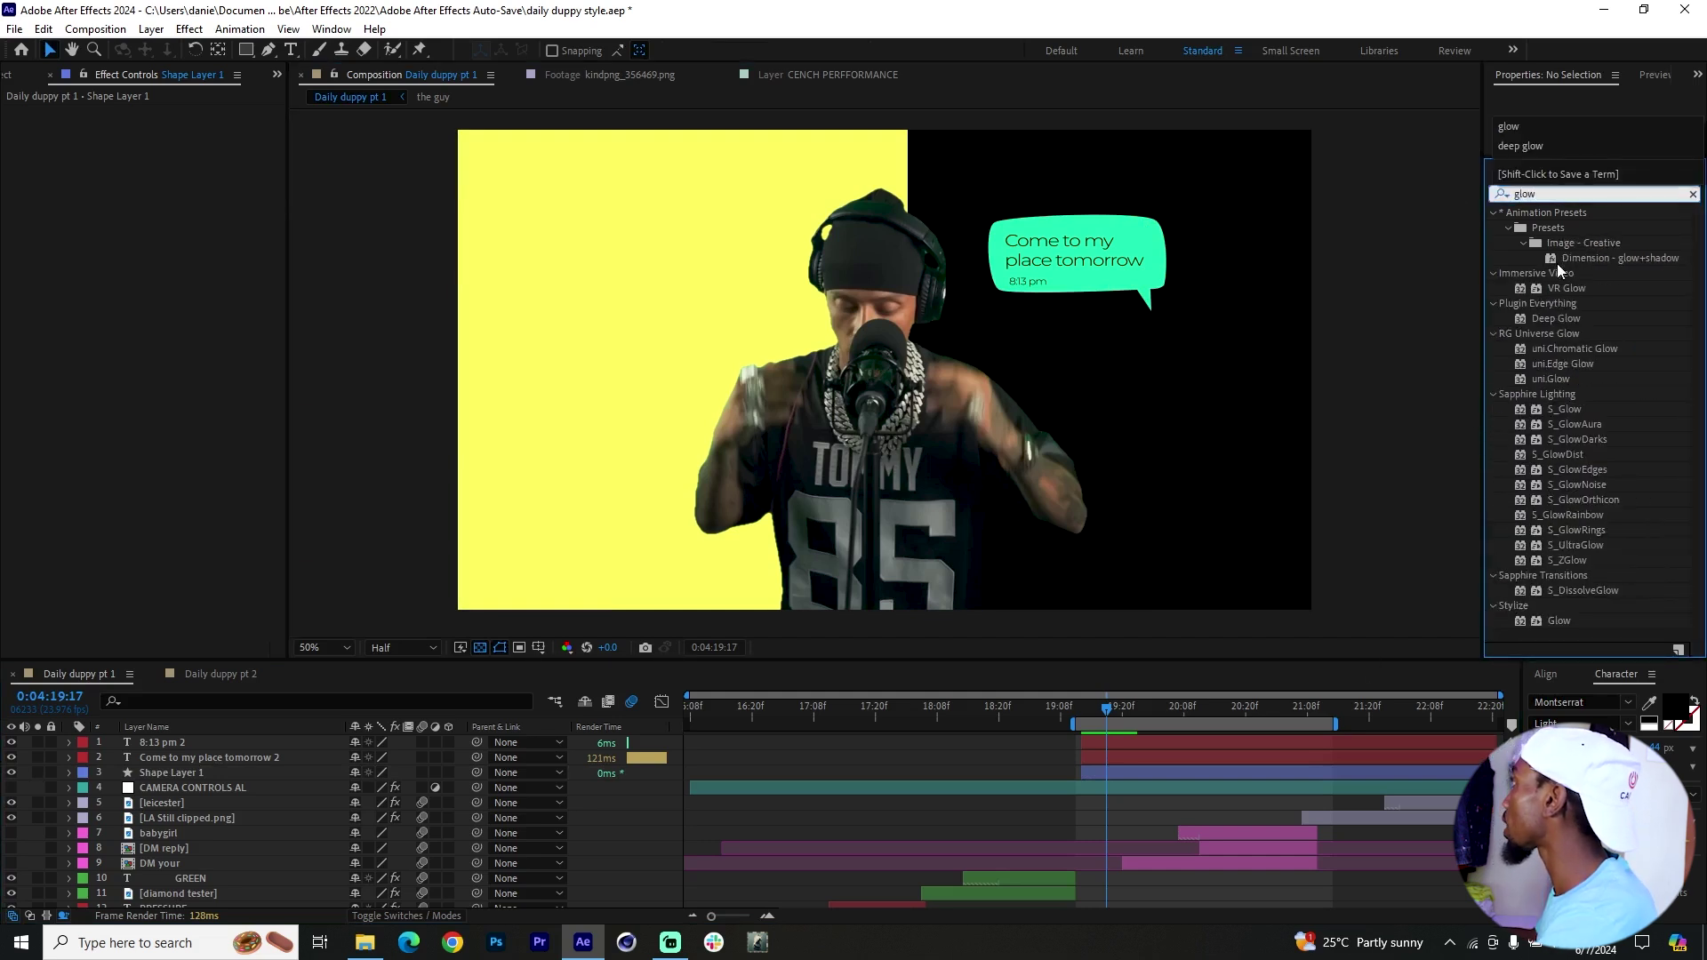
left_click_drag(1550, 379, 1076, 258)
left_click(25, 255)
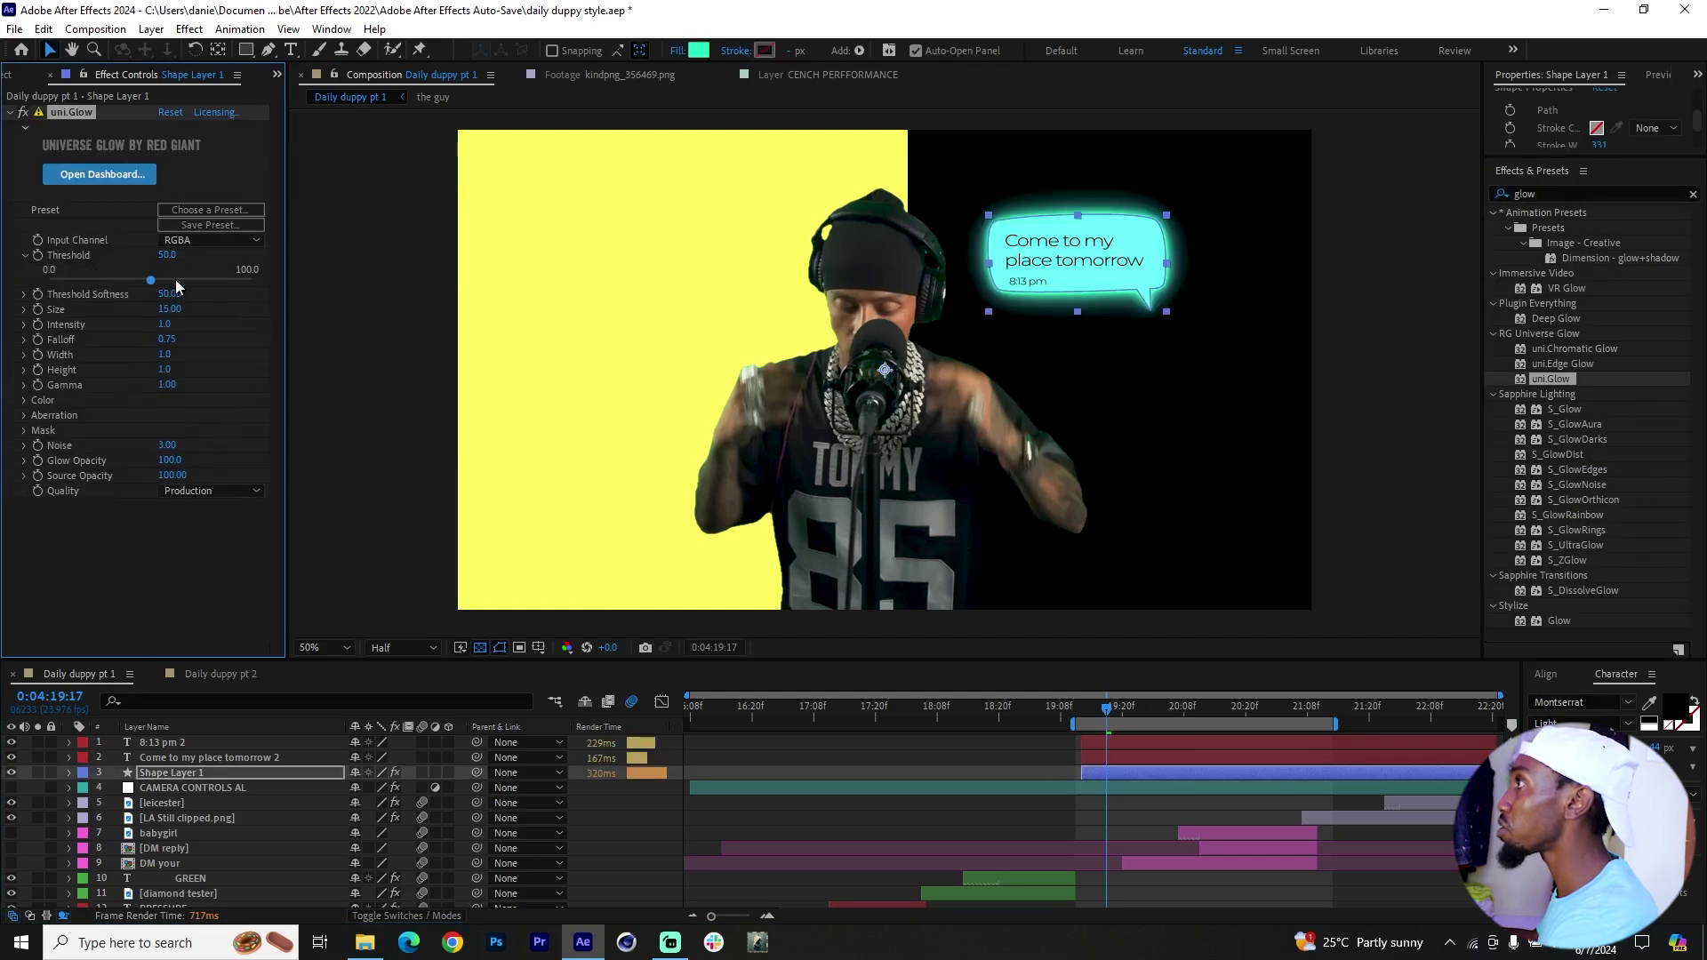
left_click_drag(174, 279, 189, 281)
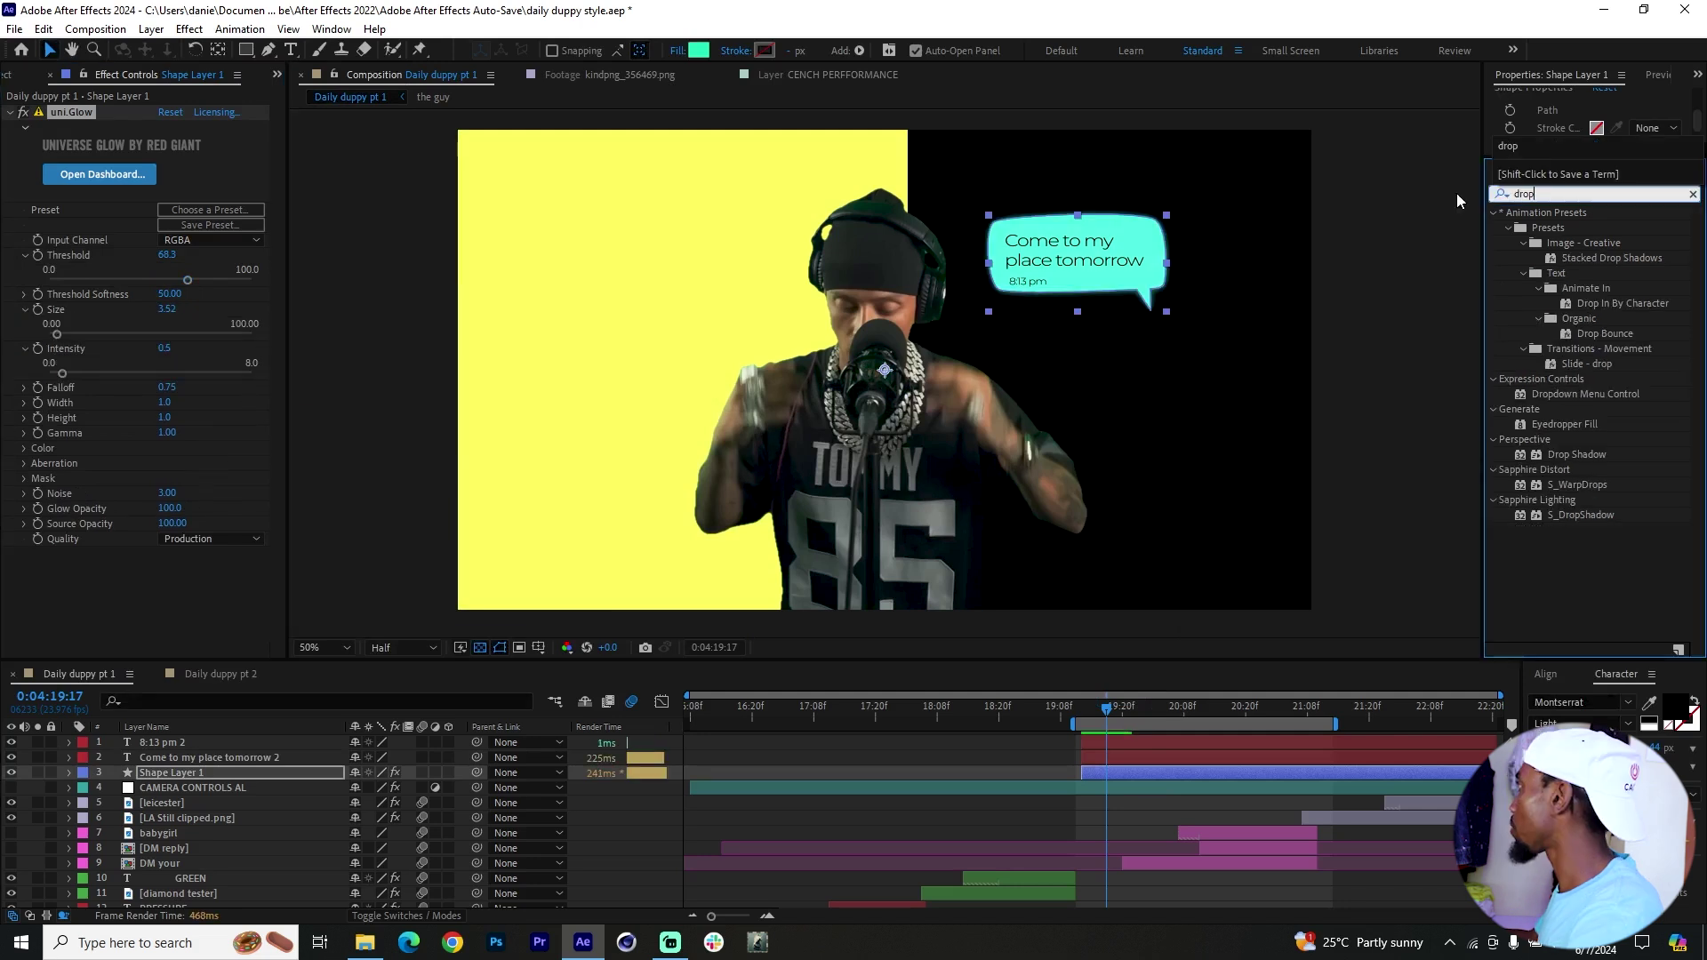
- Apply a Drop Shadow at 57% opacity to the speech bubble and check it in isolation against the transparency grid
double_click(1592, 454)
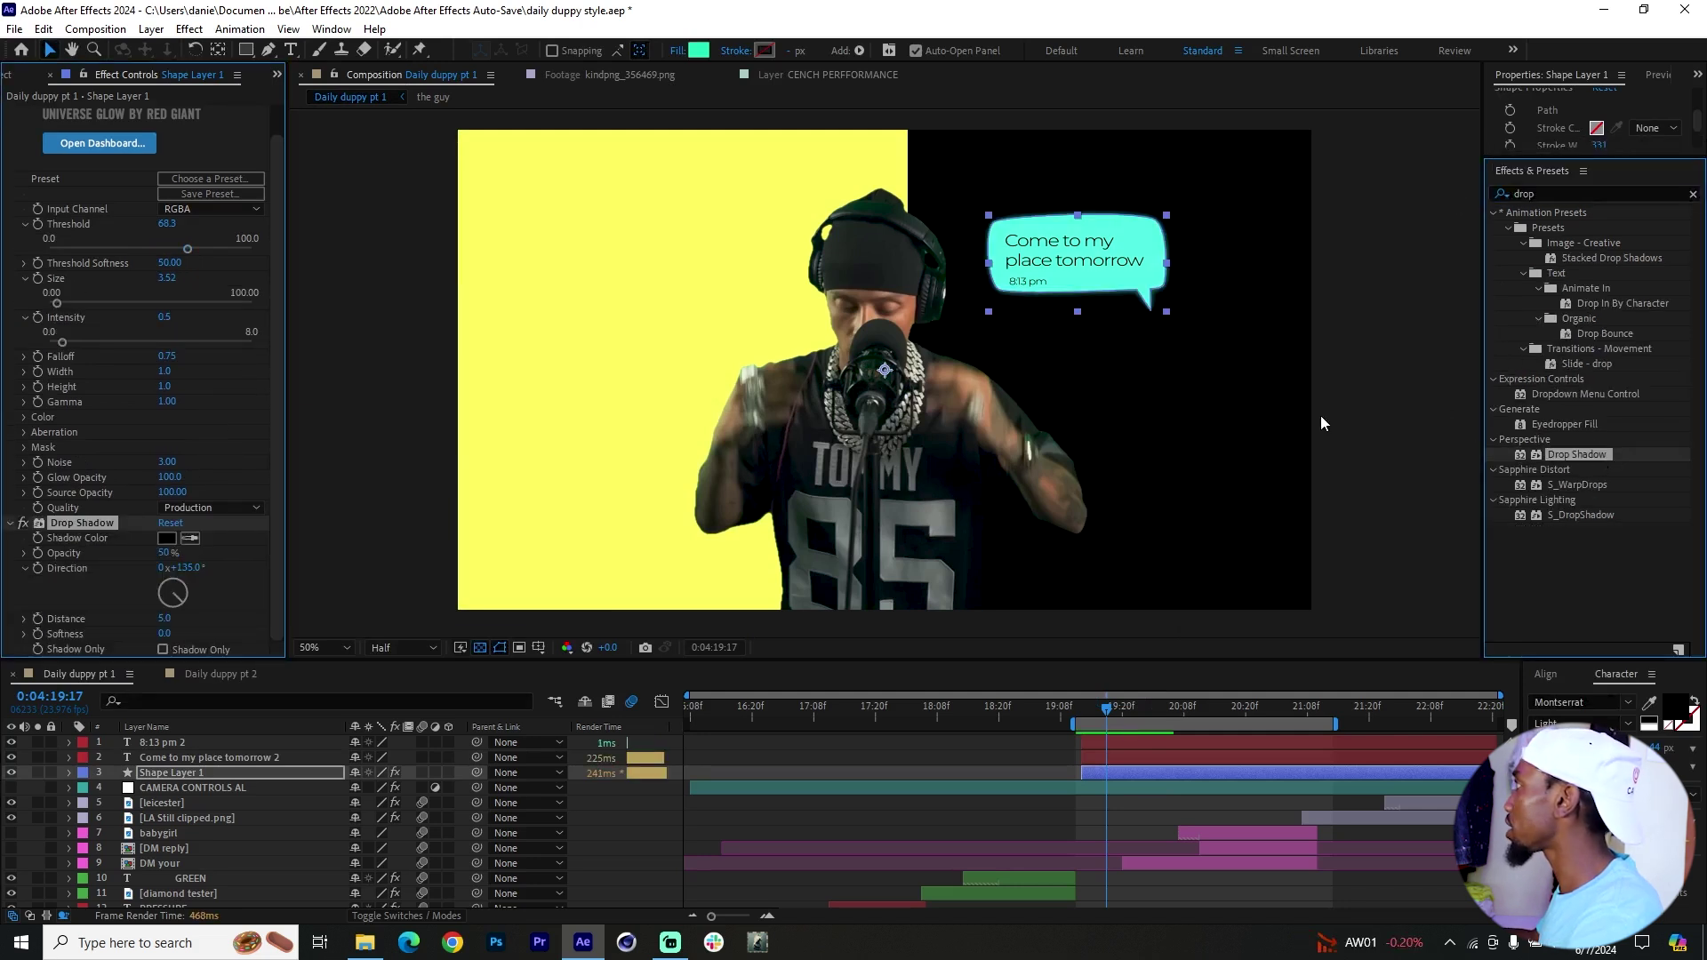
left_click(479, 647)
left_click(37, 773)
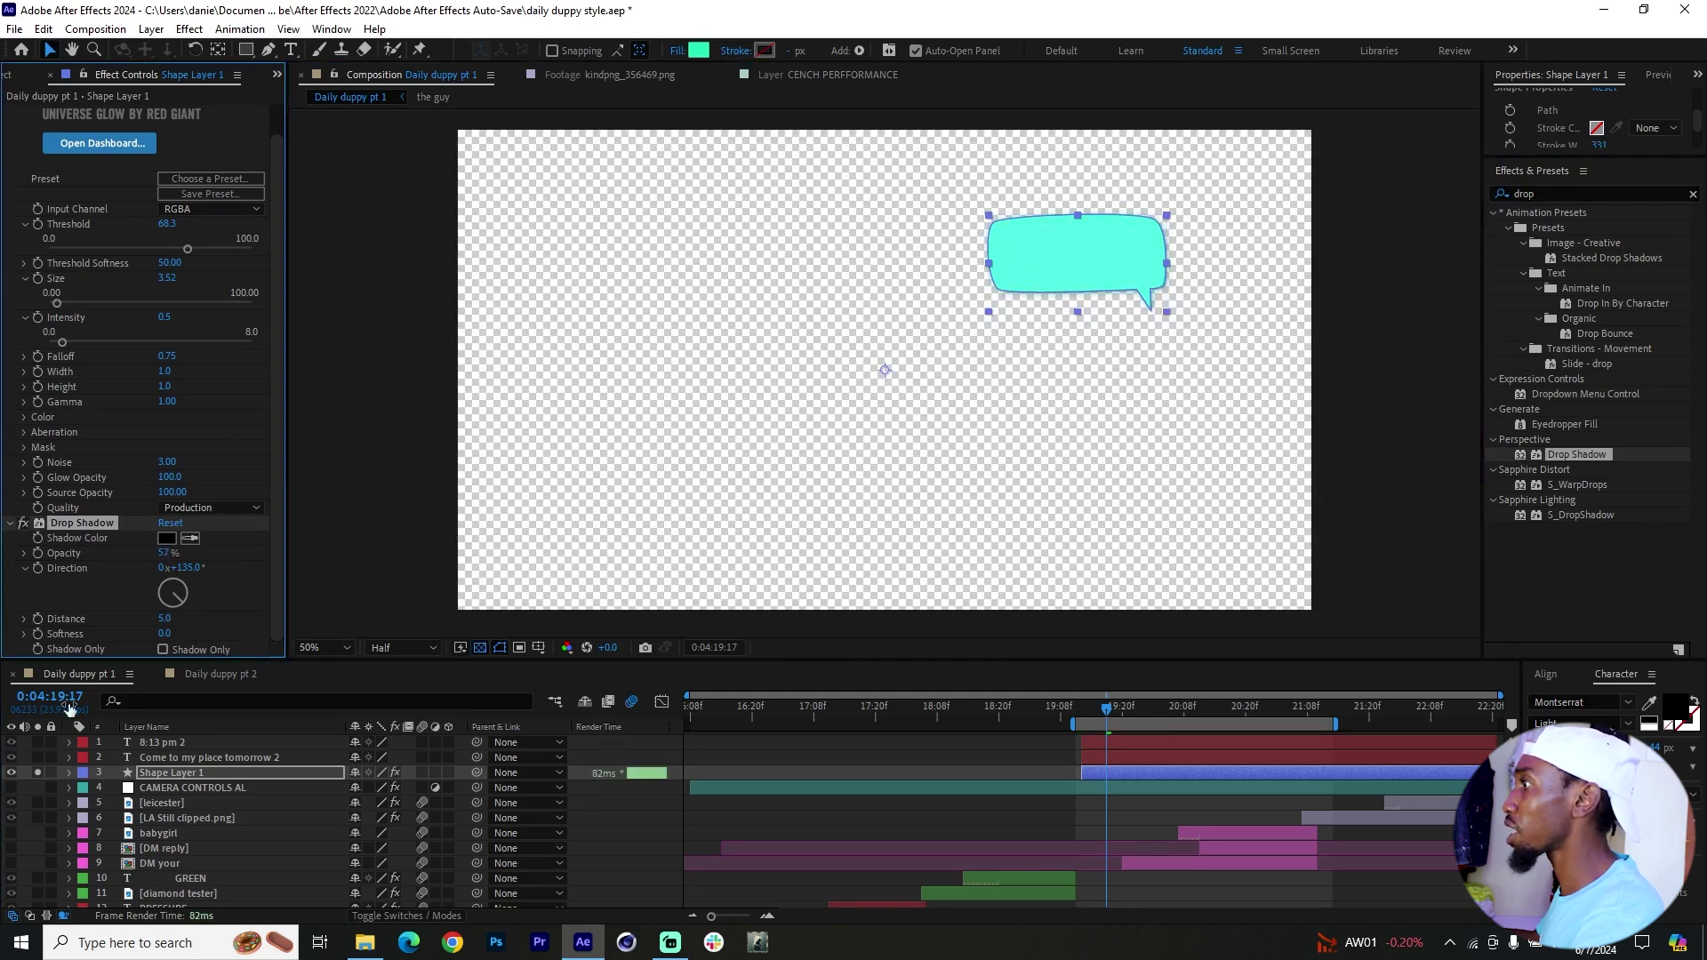
left_click(481, 647)
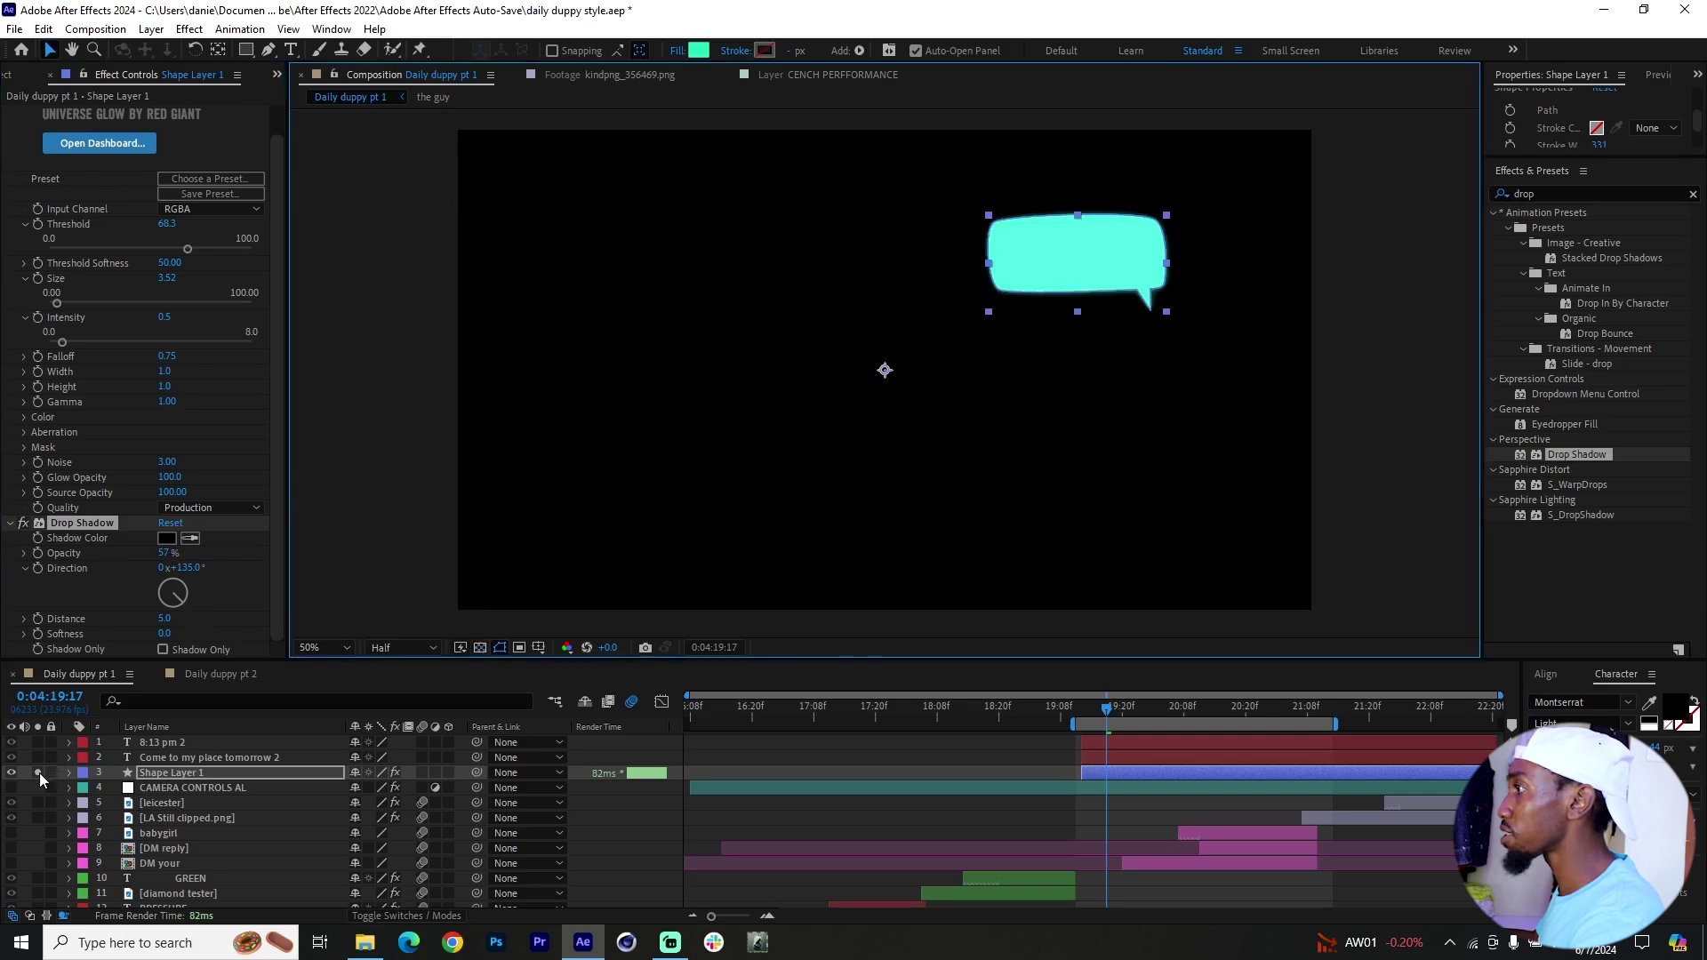
left_click(37, 773)
- Apply the Typewriter text preset to the "Come to my place tomorrow" layer, starting at 0:04:19:13
left_click(1268, 790)
left_click_drag(1113, 706, 1083, 714)
left_click(1128, 758)
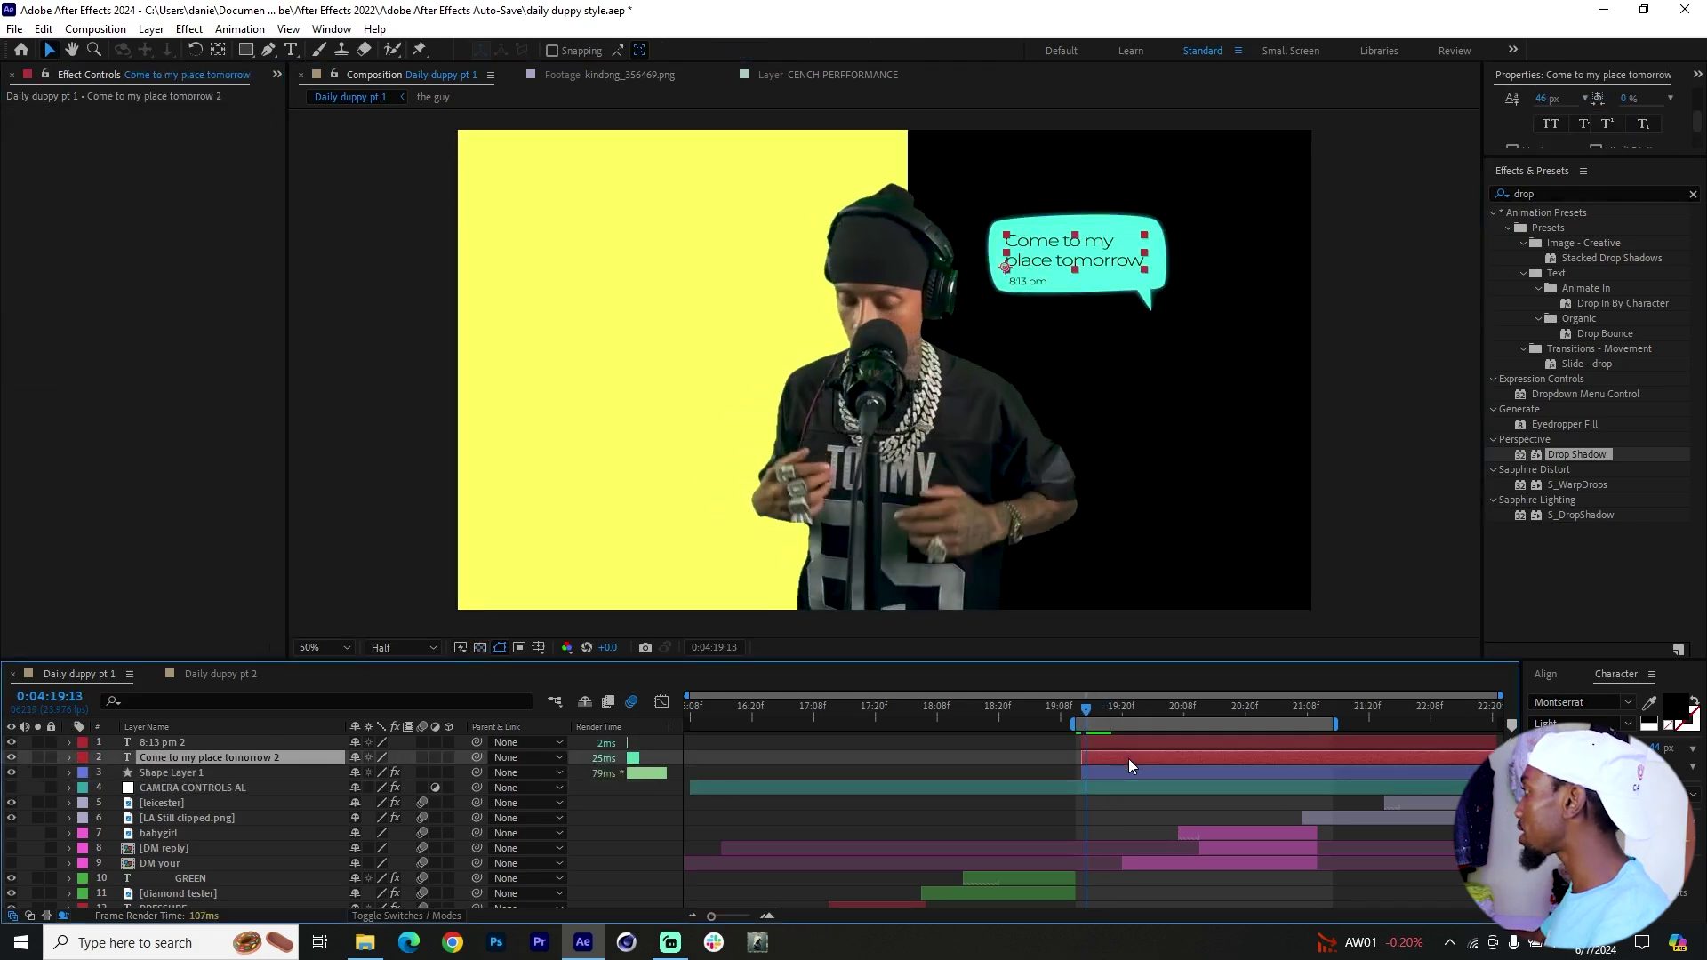
left_click(1616, 191)
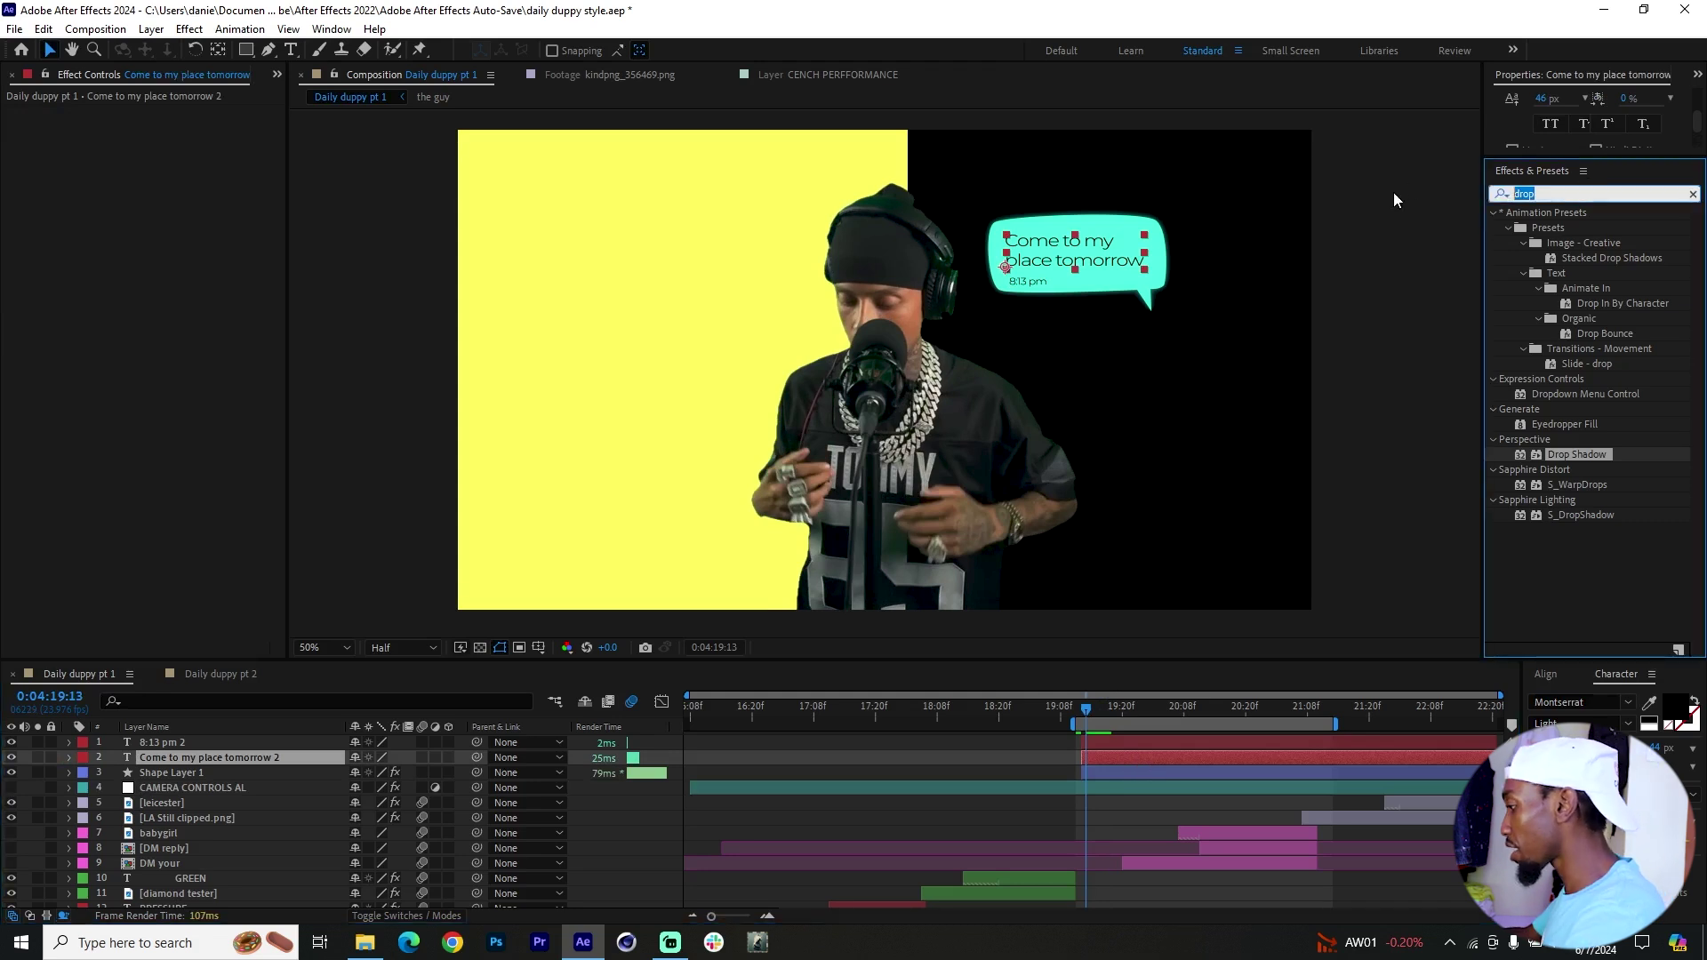
type("type")
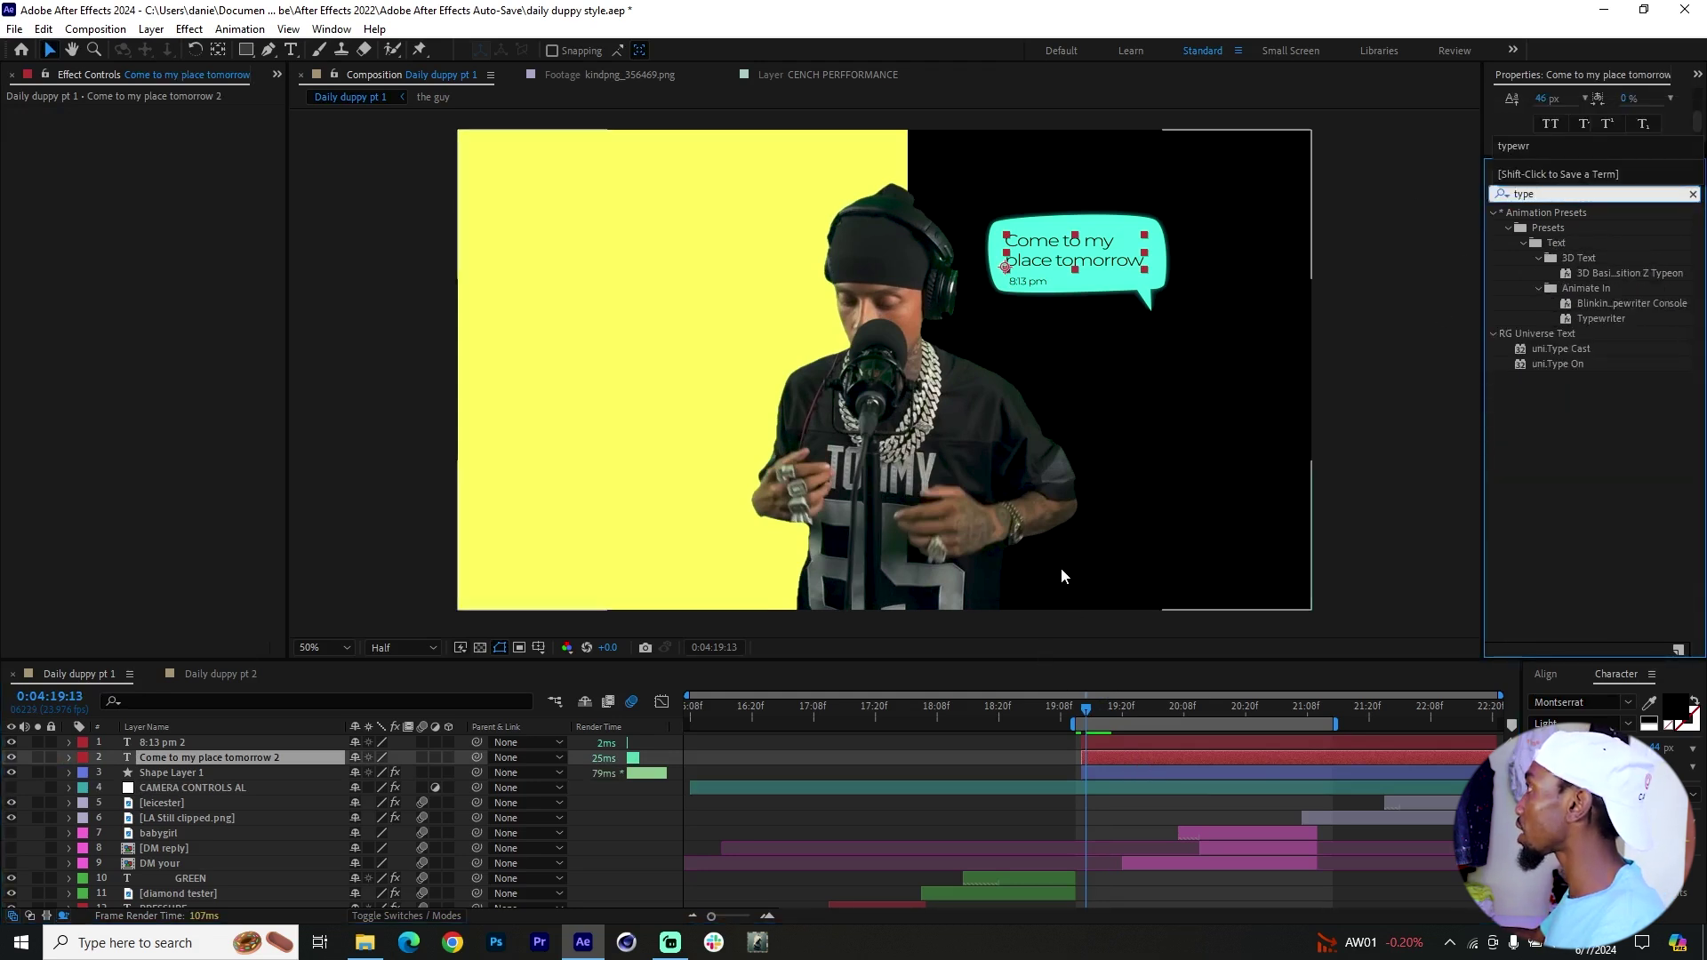
left_click_drag(1593, 318, 1113, 754)
- Apply the Typewriter preset to the "8:13 pm" layer and pre-compose the speech bubble with both text layers as "DM first"
left_click(68, 744)
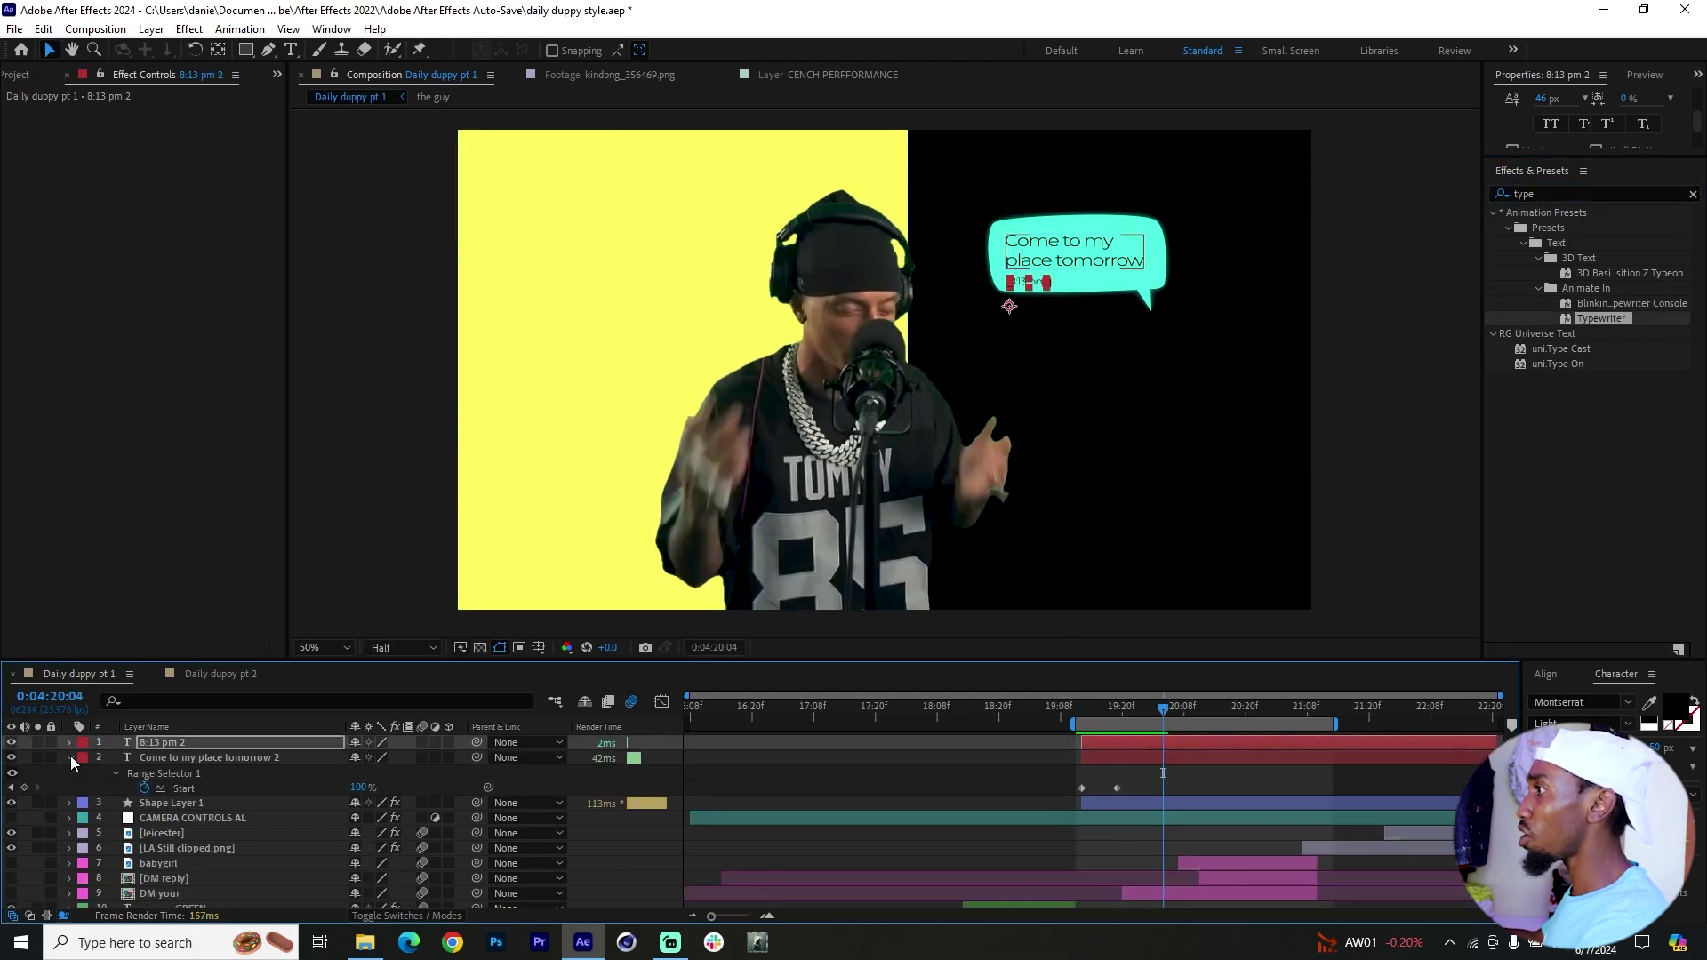
left_click(1188, 741)
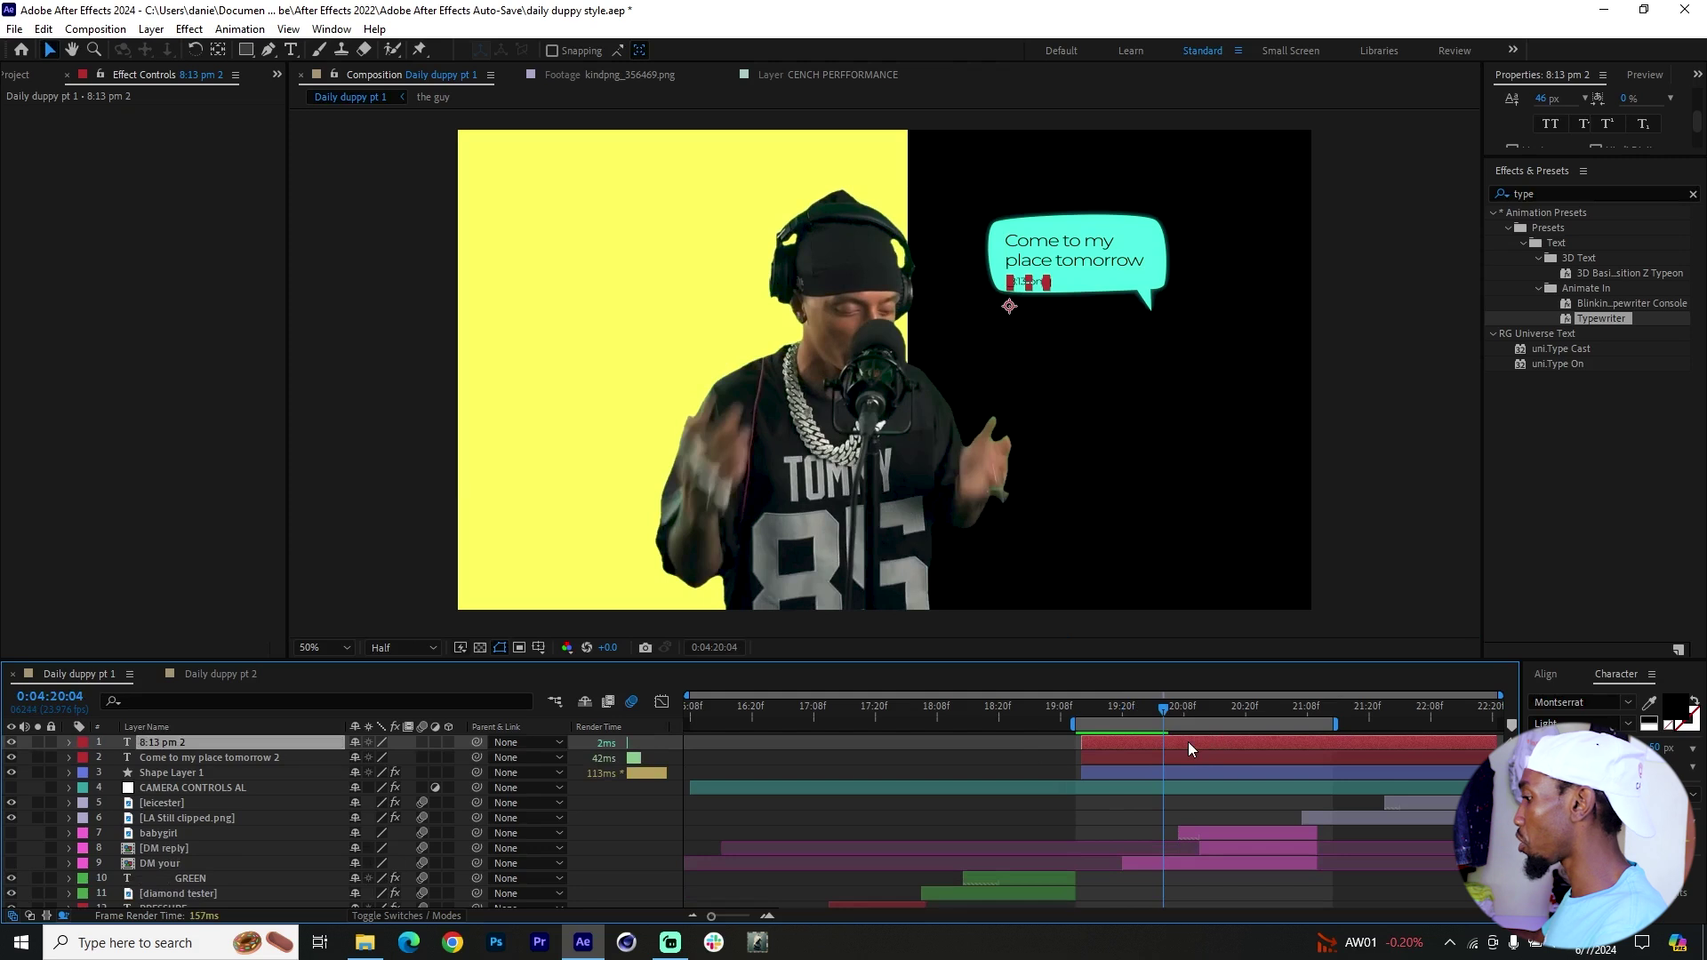
left_click(1186, 770, "shift")
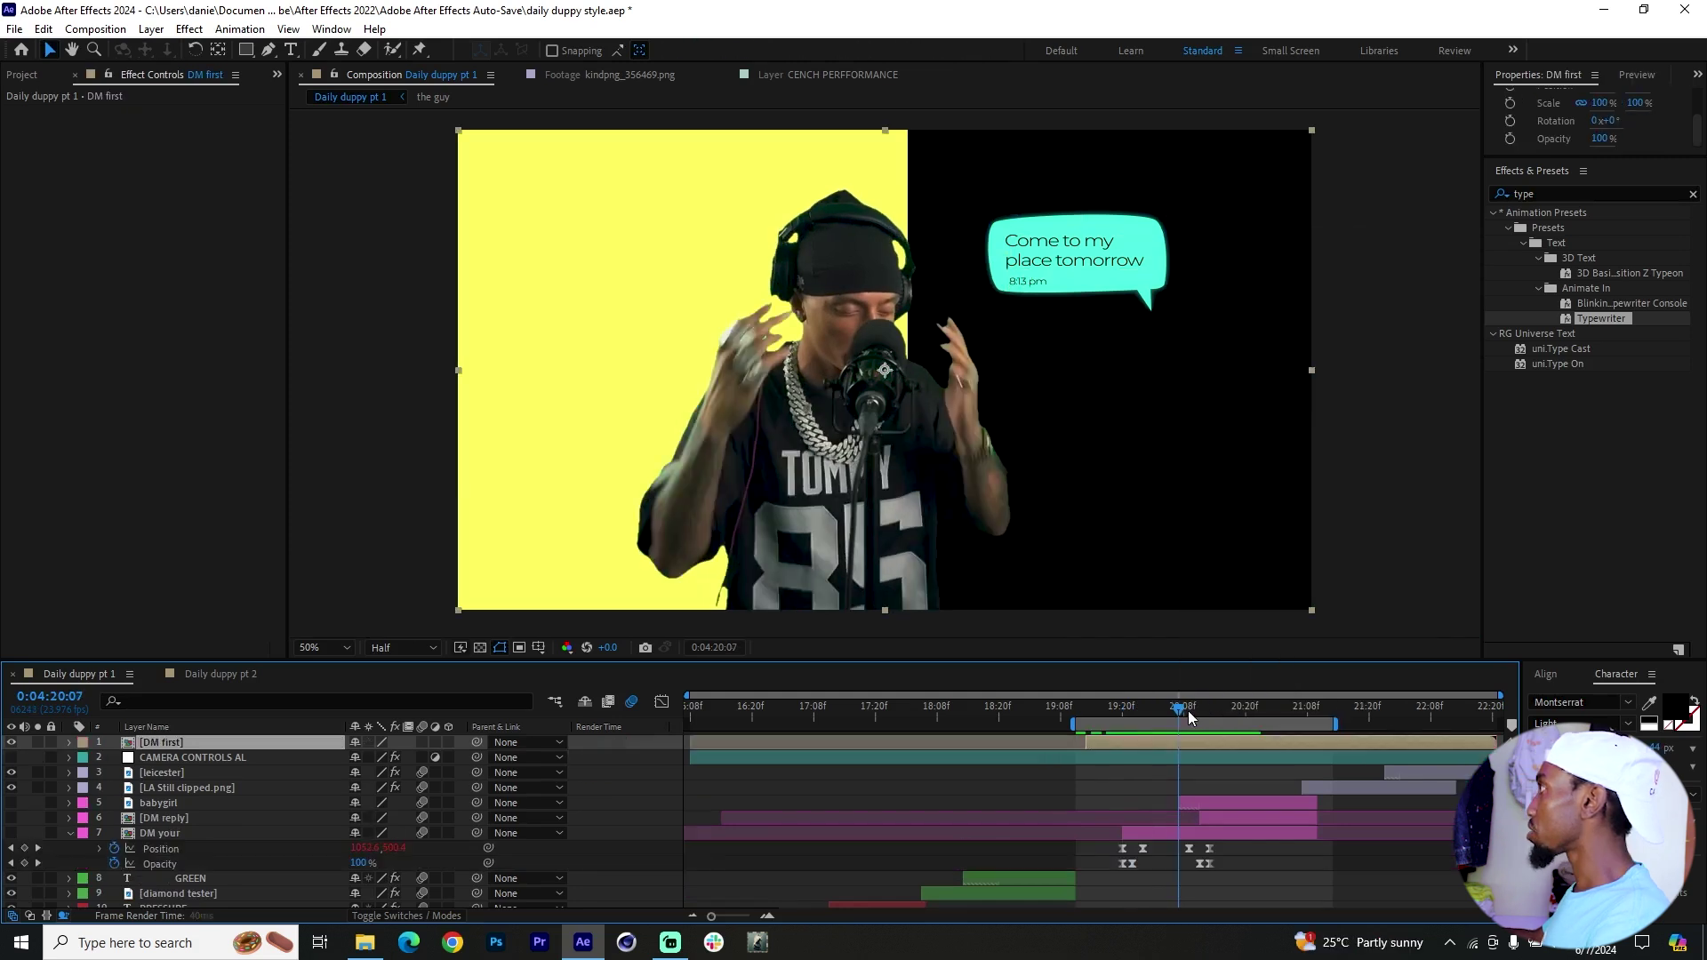
left_click_drag(1189, 711, 1141, 712)
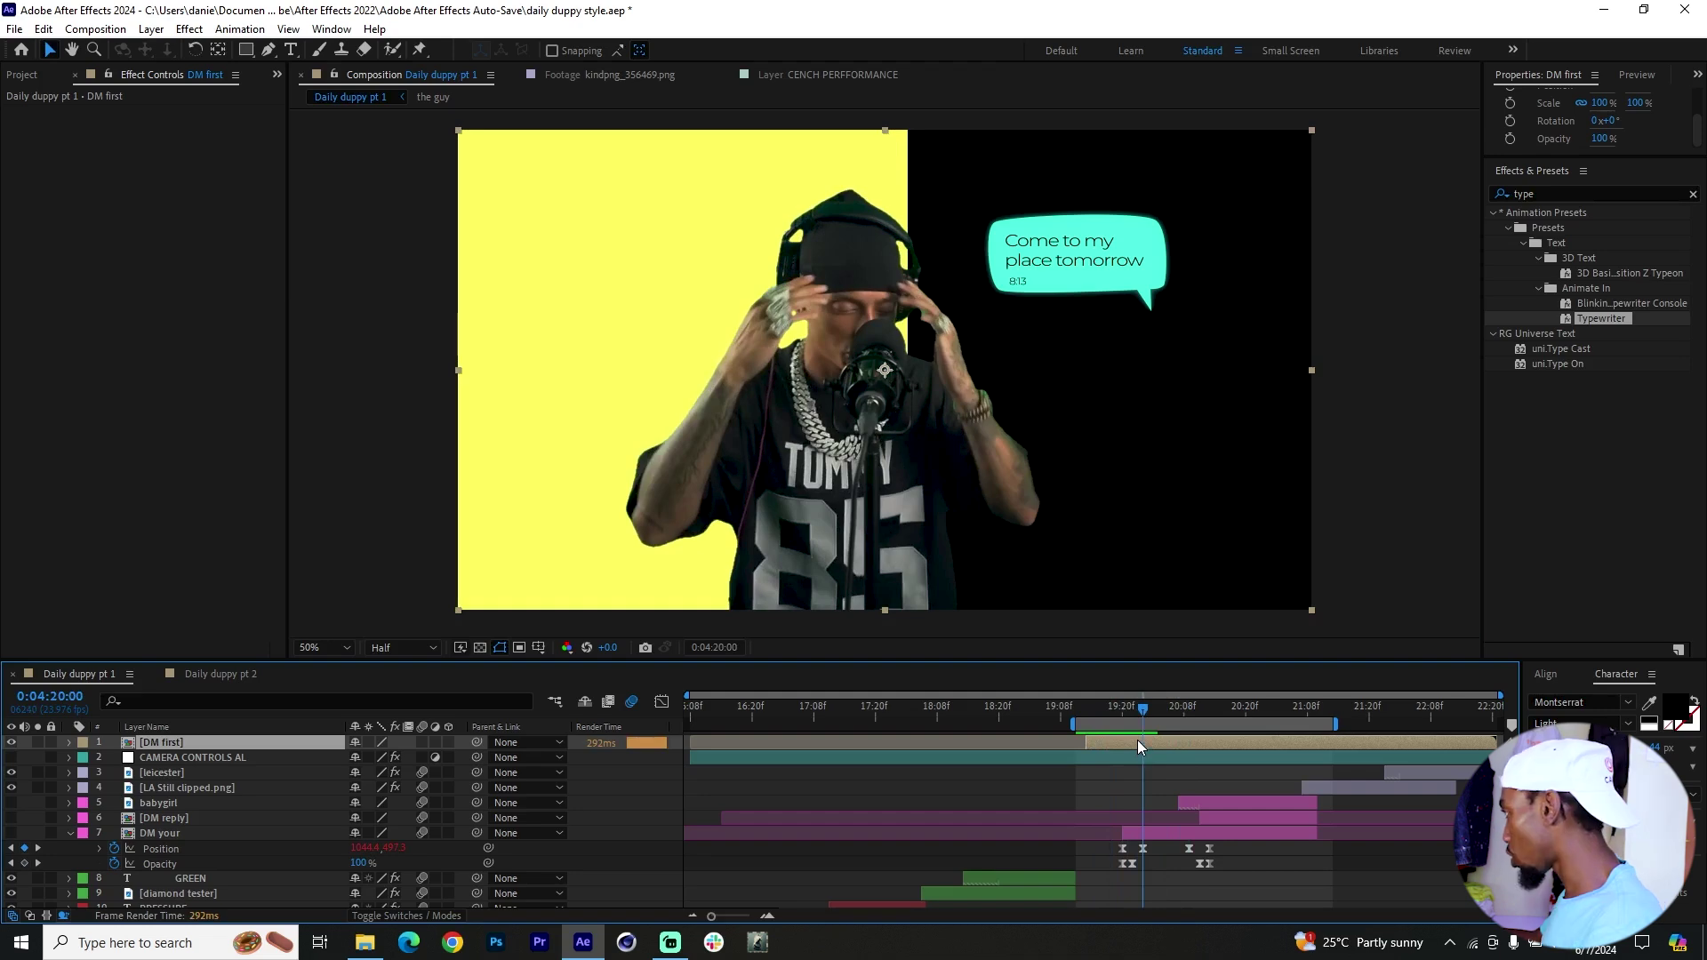
- Add the expression wiggle(3,30) to the position of the DM first layer and play back the floating motion
left_click_drag(1137, 712, 1107, 711)
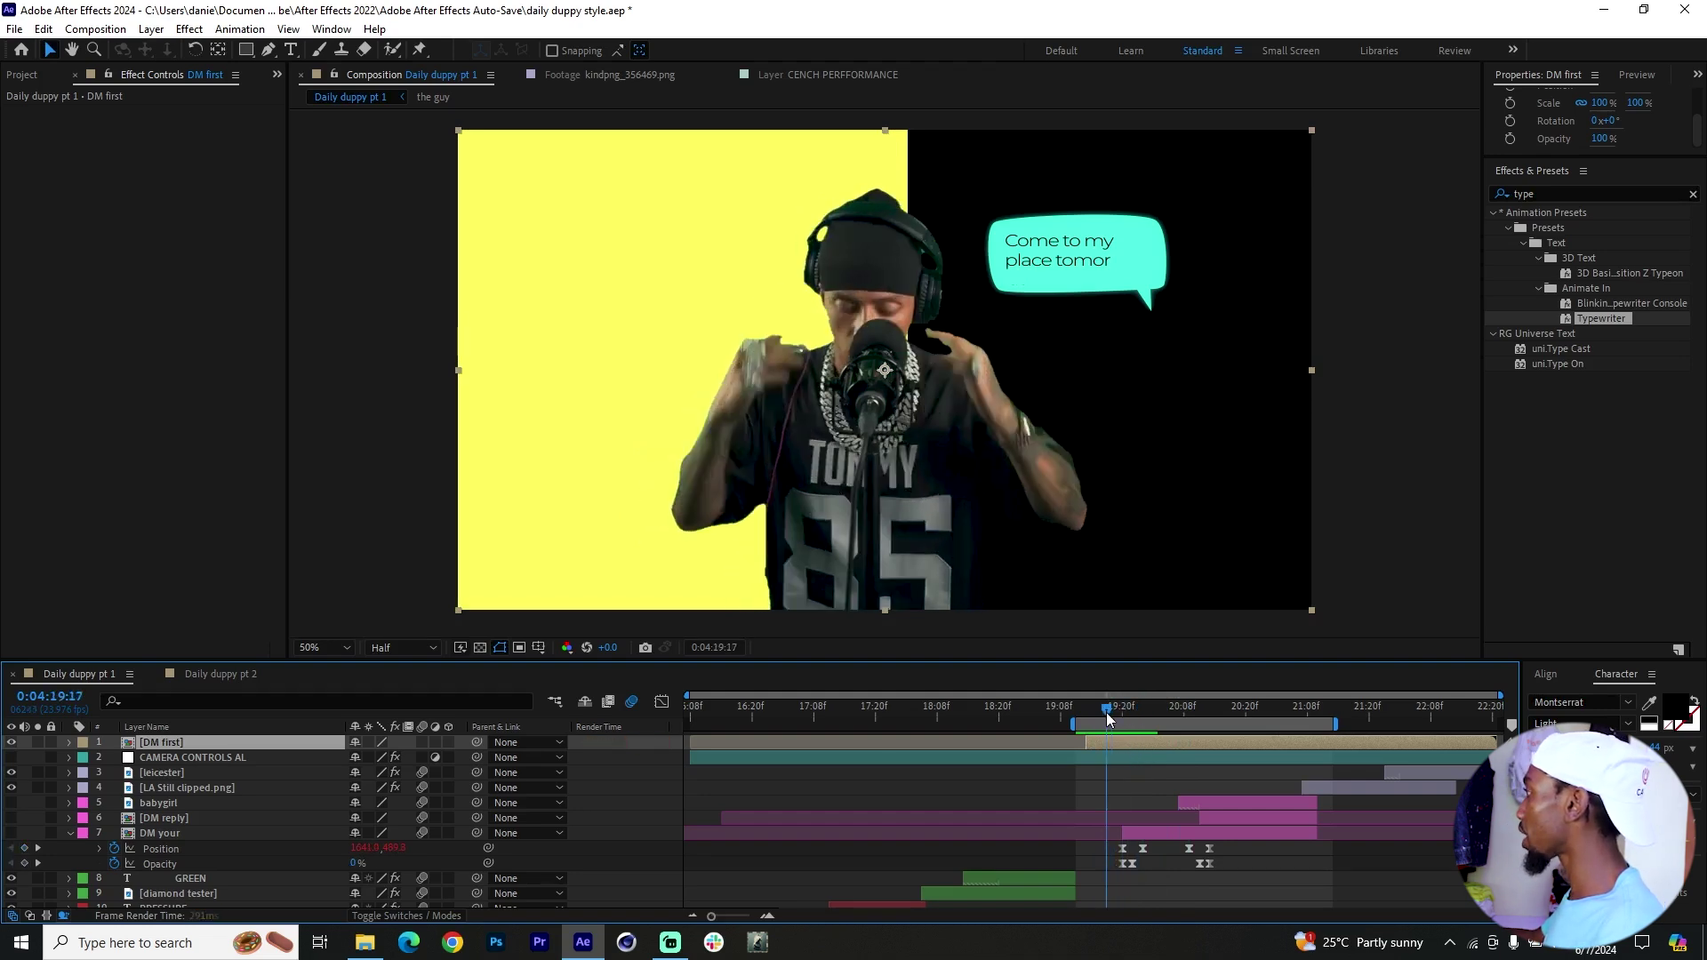
key("p")
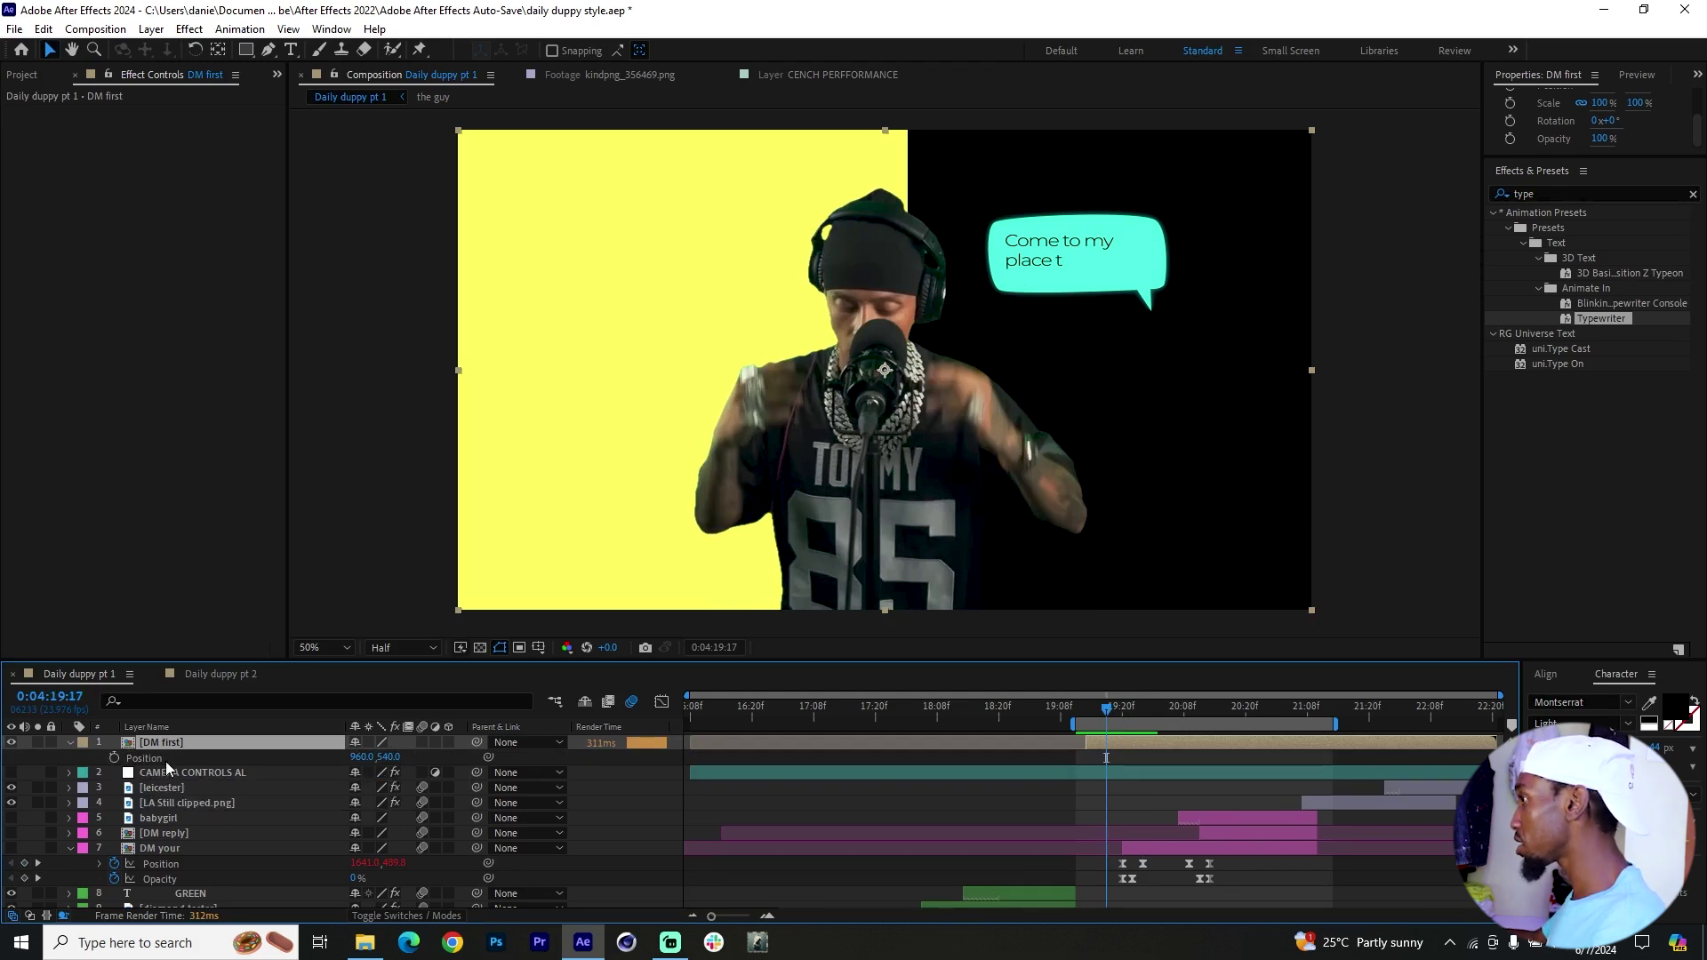
left_click(113, 758, "alt")
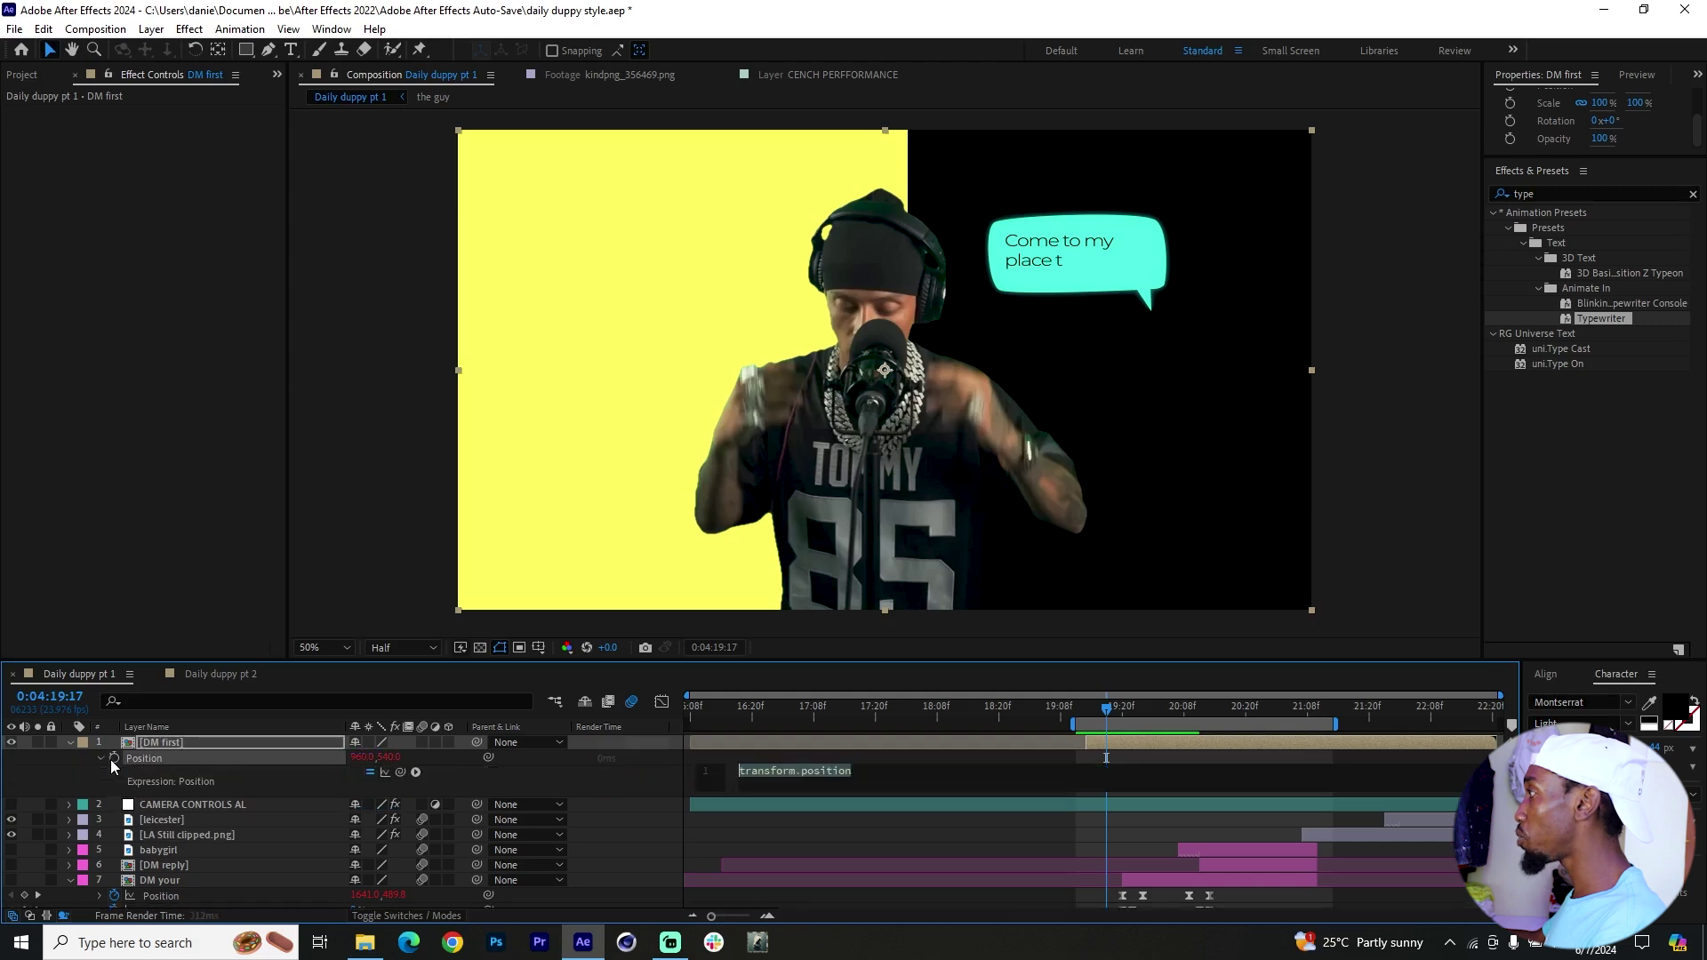
type("wigg")
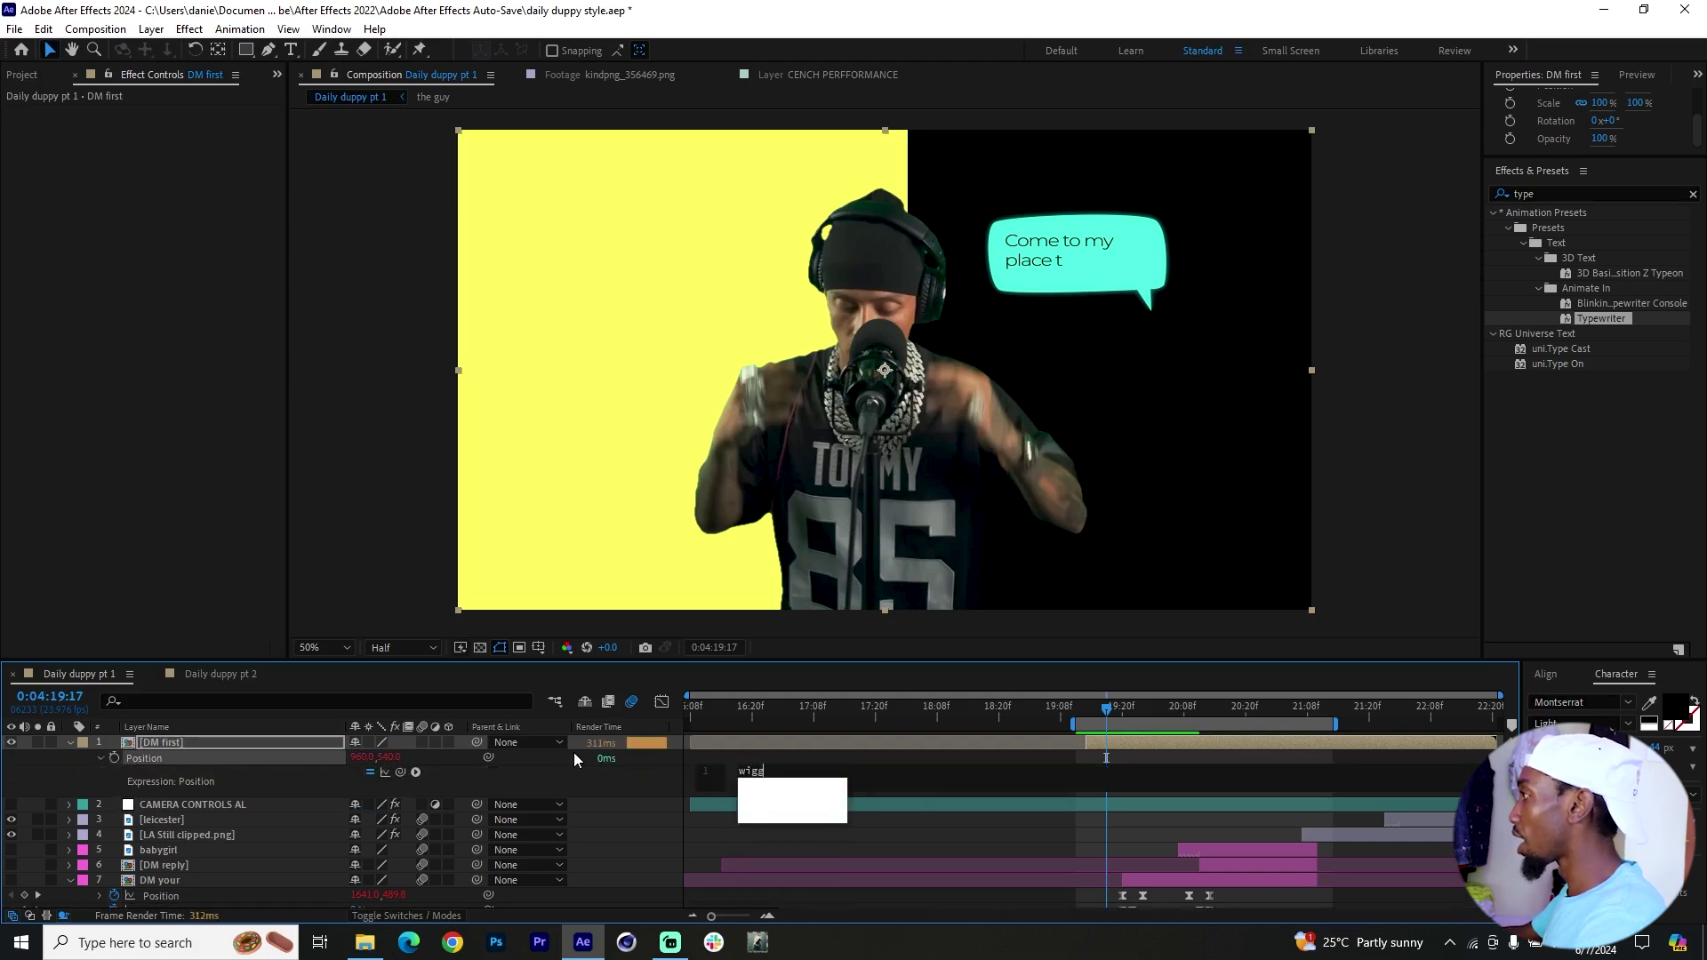
type("le()3,30")
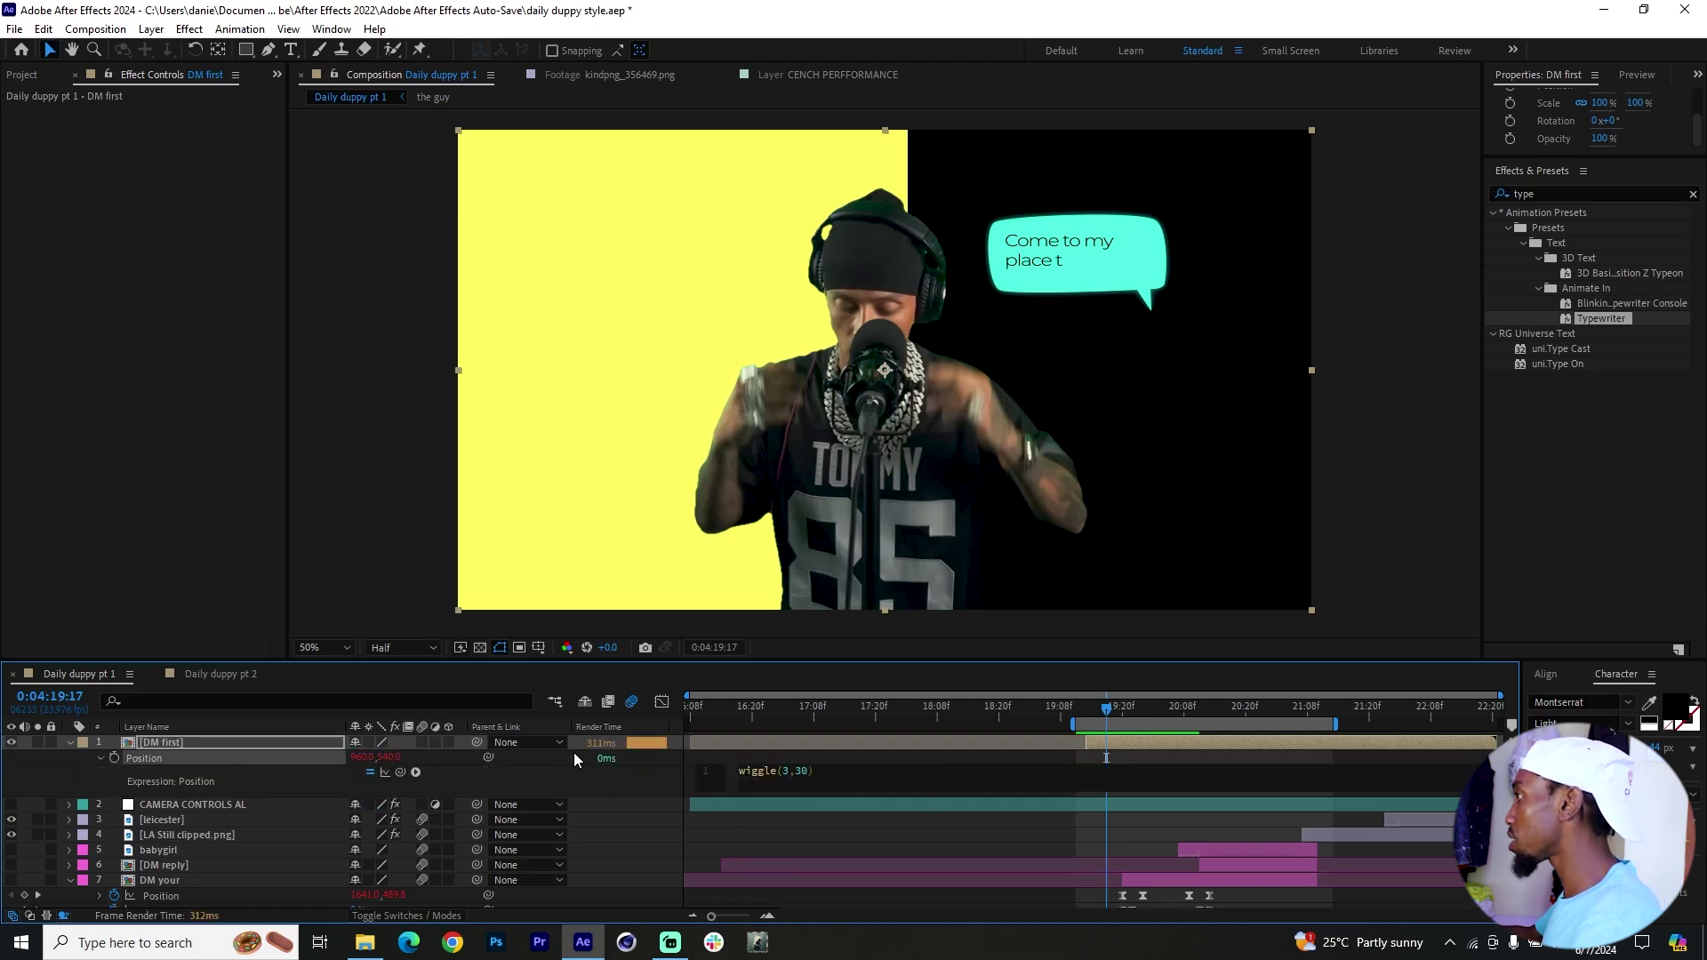
left_click_drag(1106, 709, 1097, 709)
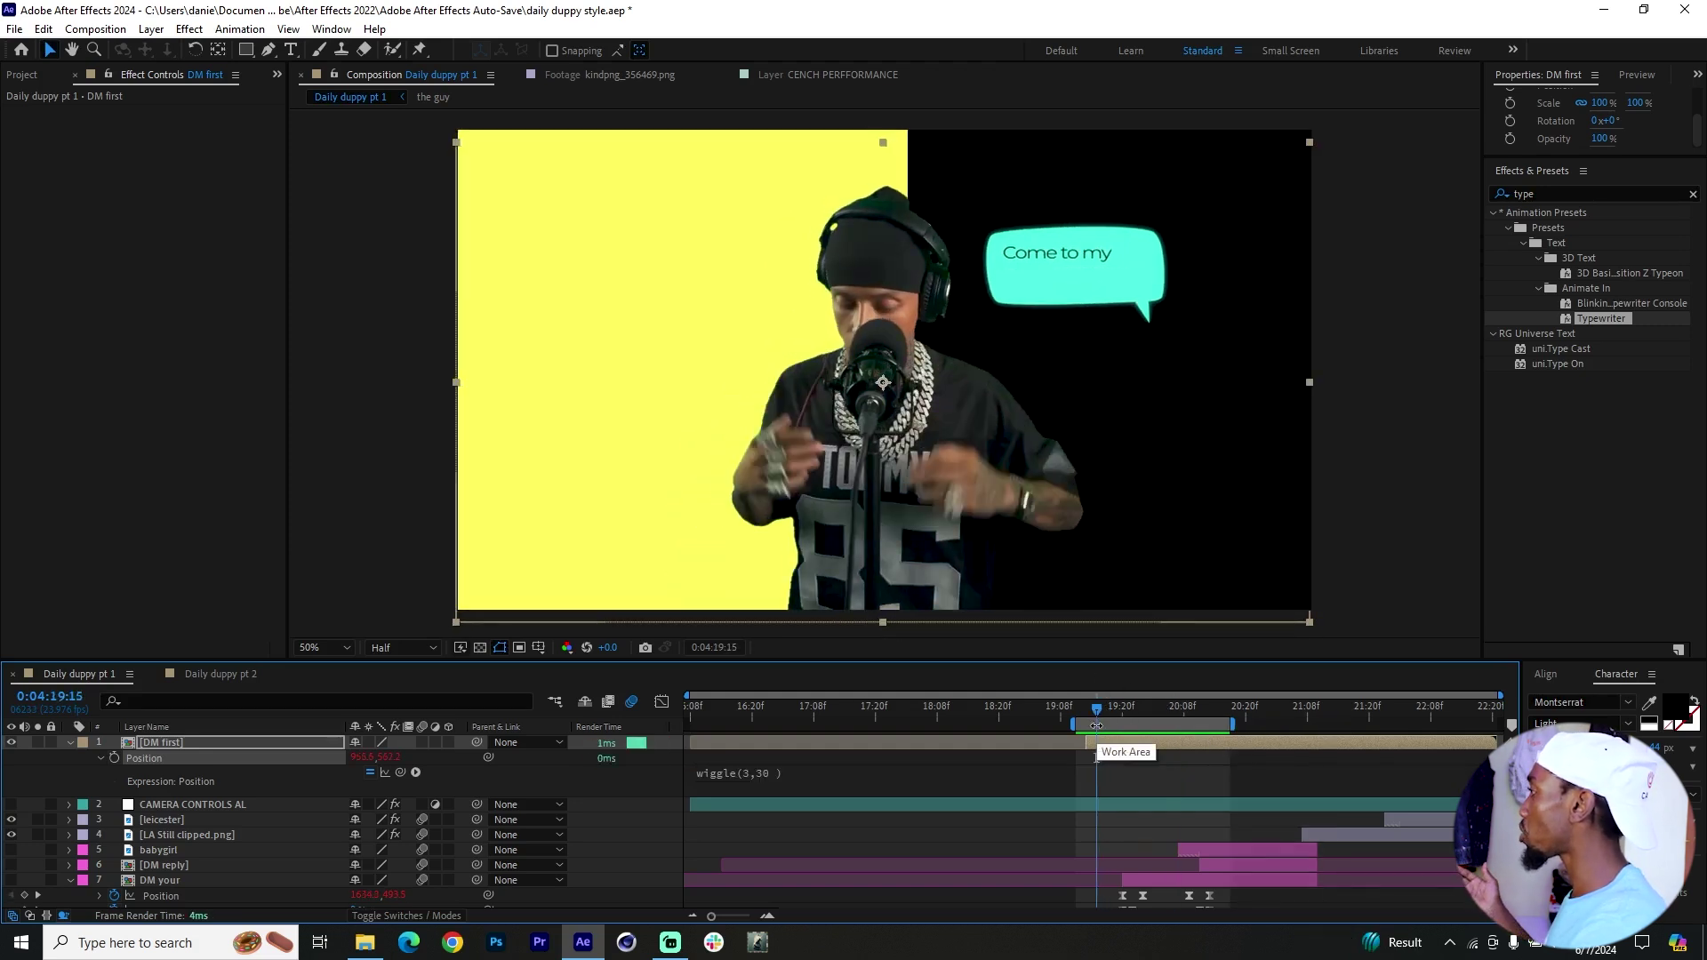
key("space")
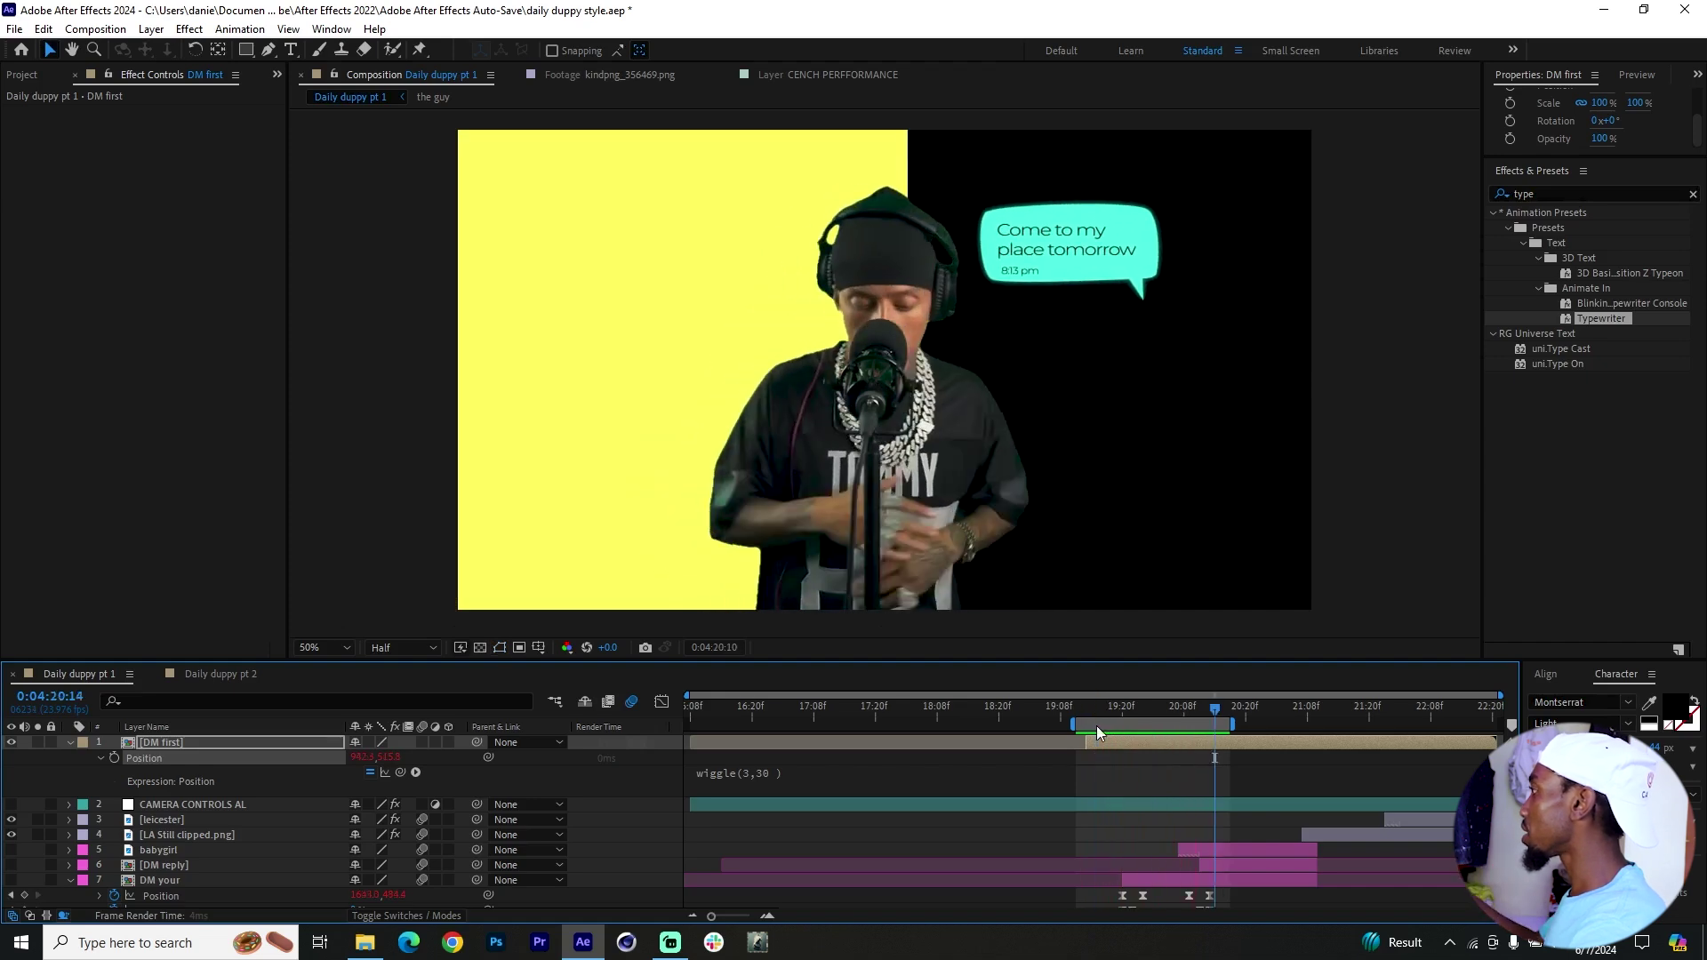
key("space")
left_click_drag(1139, 714, 1150, 742)
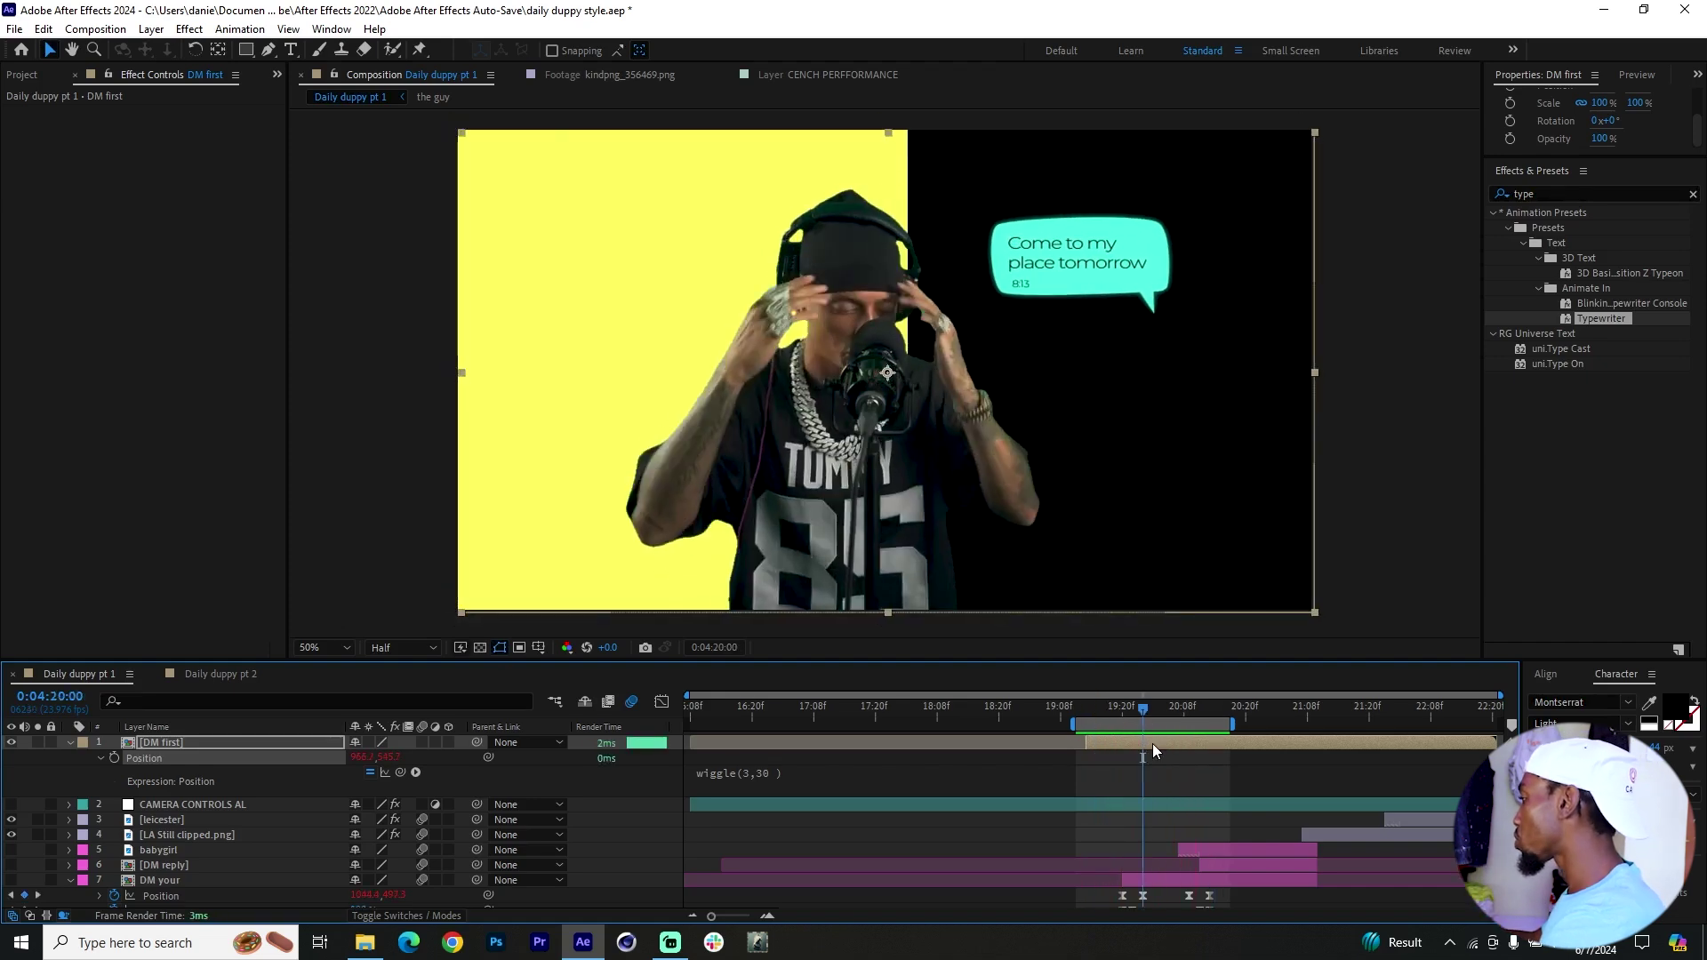
- Delete the DM first layer and turn on the visibility of the existing babygirl, DM reply and DM your layers
key("Delete")
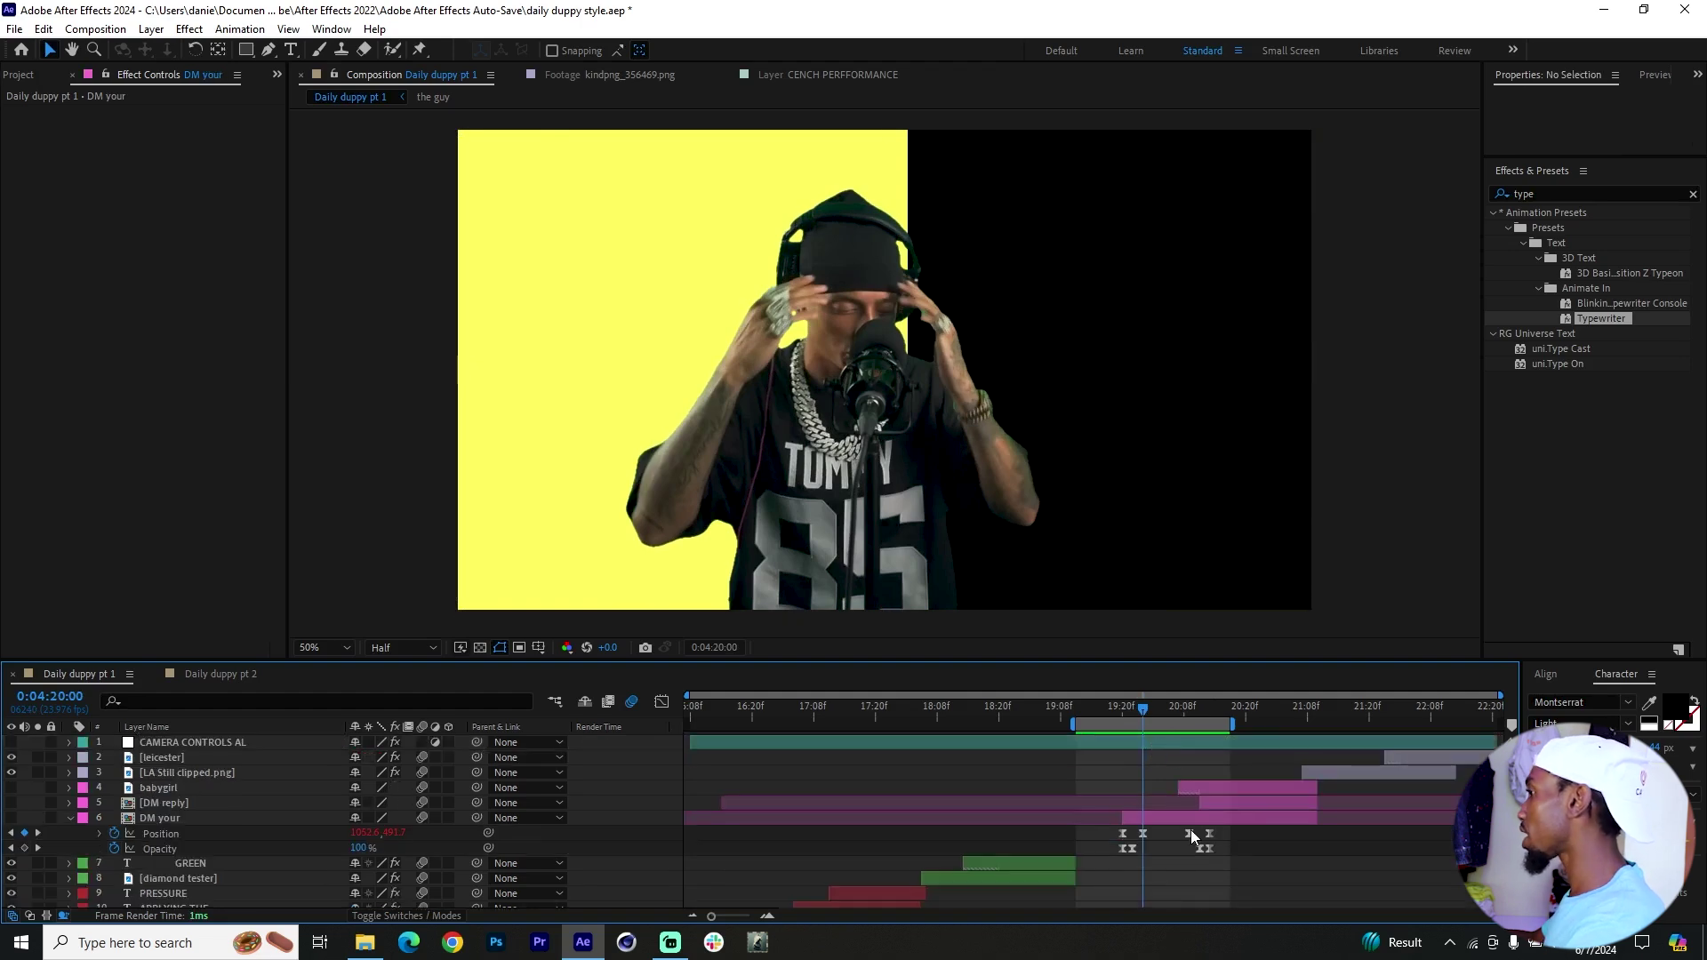
left_click(1190, 833)
left_click_drag(1122, 712, 1344, 722)
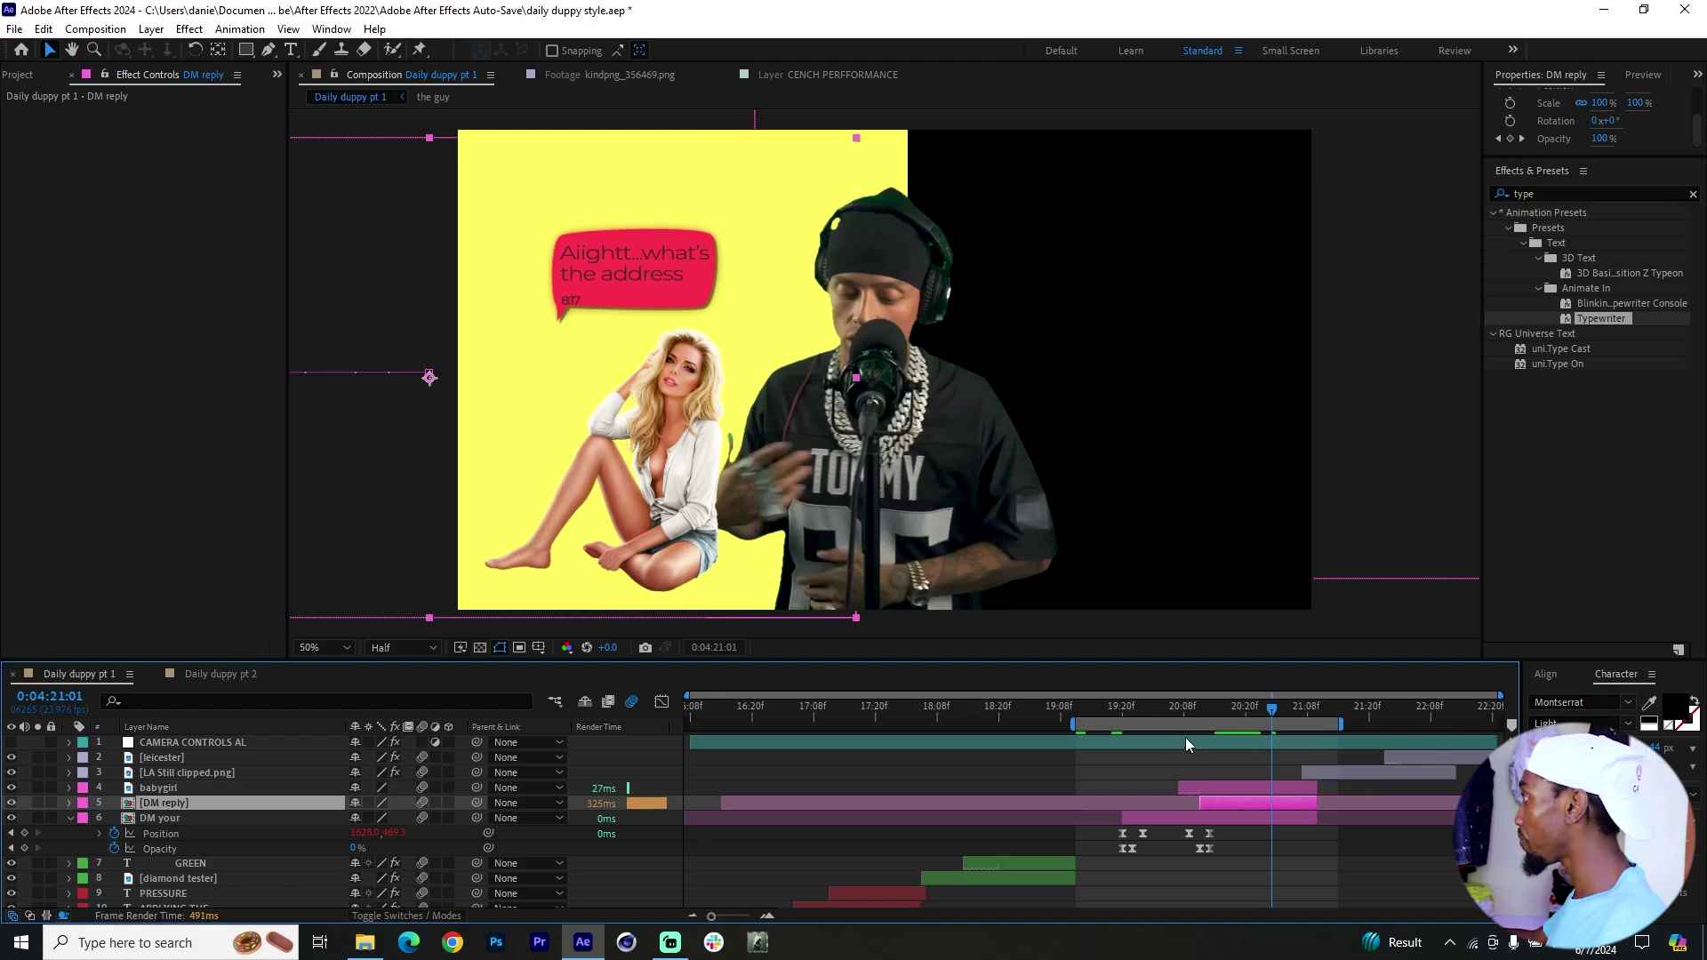
- Examine how the babygirl image animates in, checking its rotation and playing it back alongside the reply bubble
left_click(1204, 715)
left_click(1218, 786)
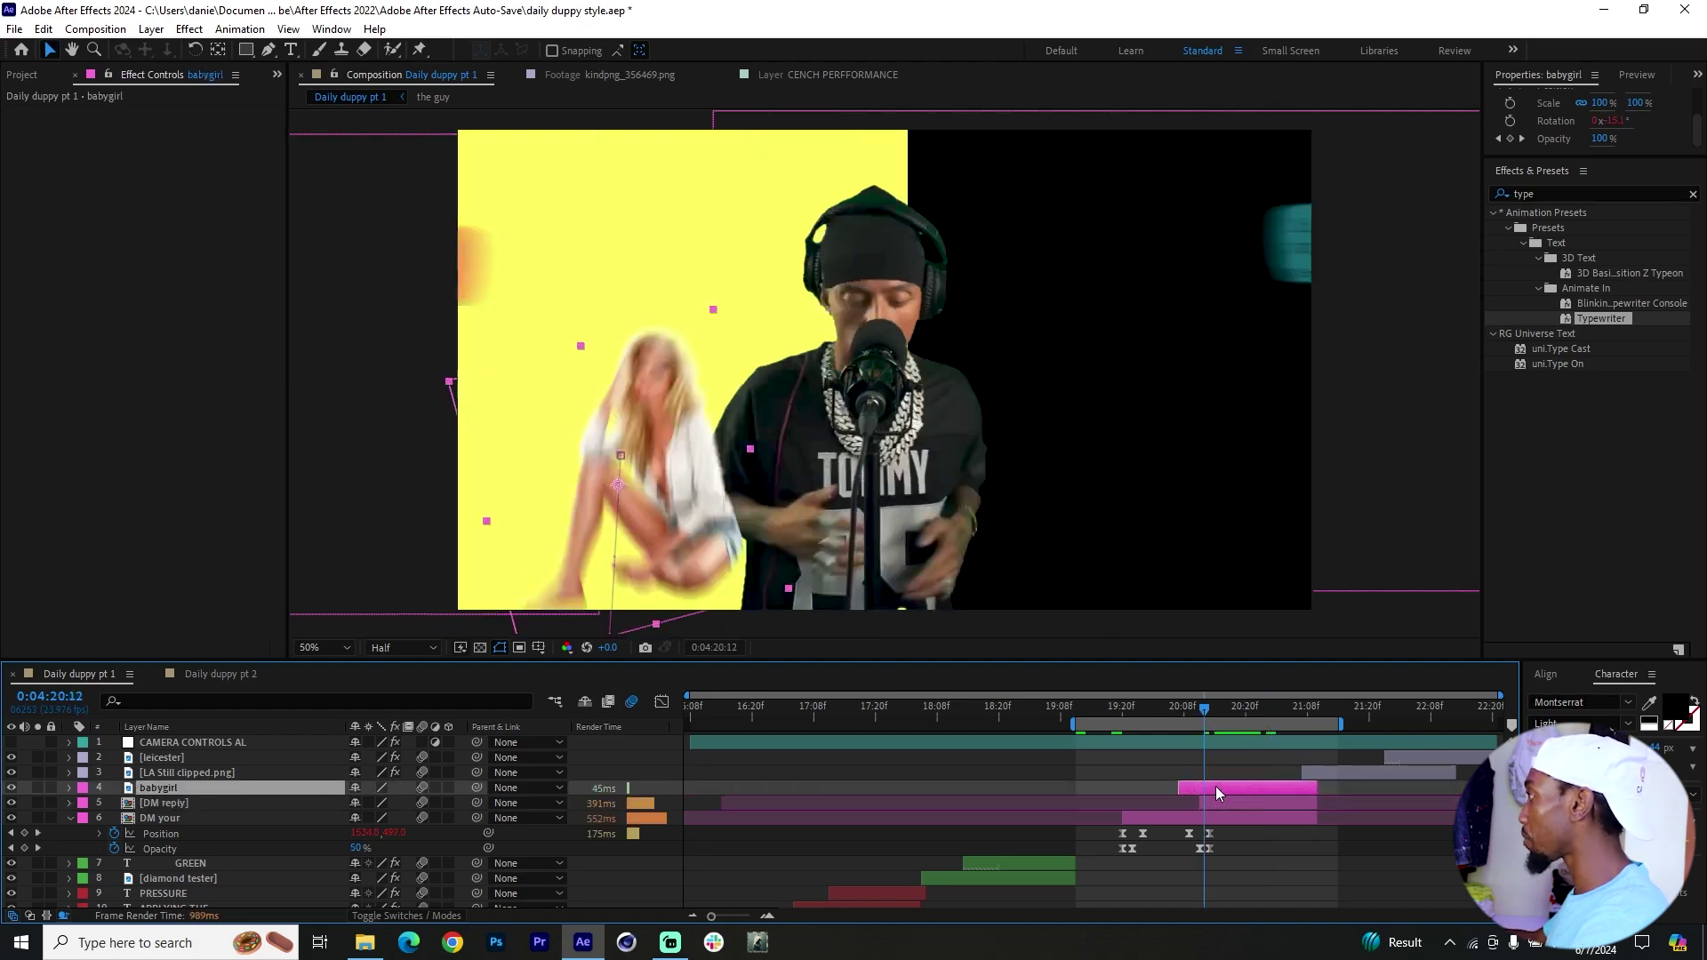
key("u")
left_click_drag(1182, 710, 1242, 711)
key("r")
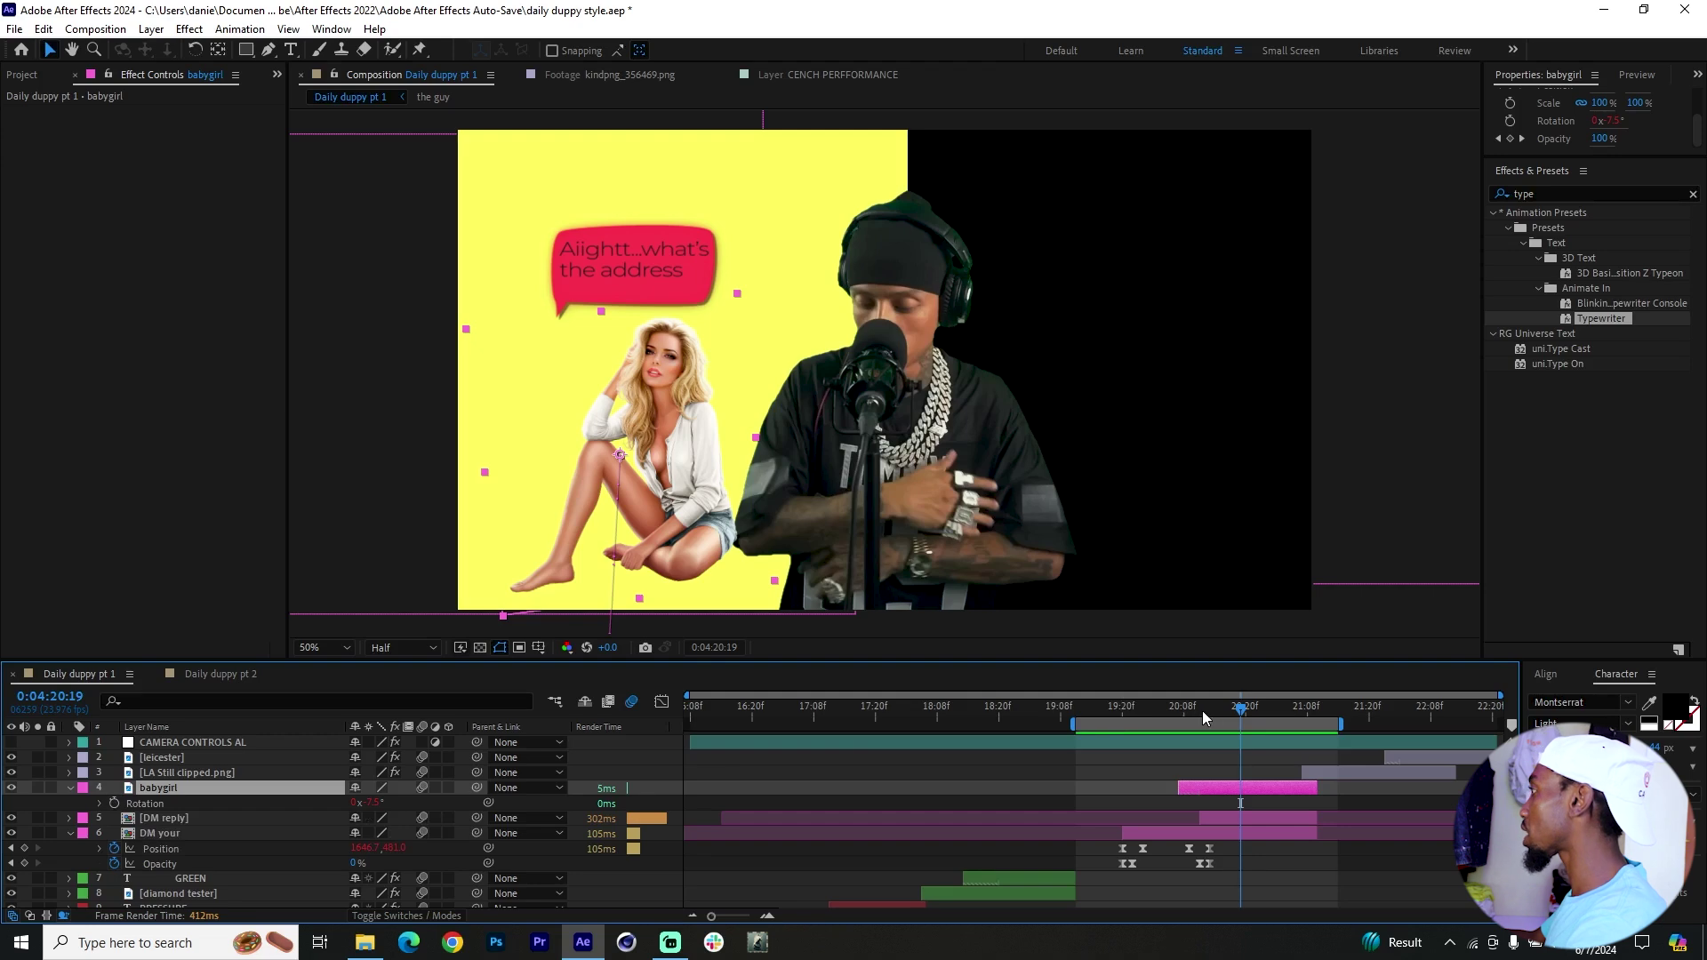
key("space")
key("space")
- Extend the work area in both directions so it covers the composition's full timeline
left_click_drag(1251, 718, 1267, 718)
left_click_drag(1075, 726, 635, 734)
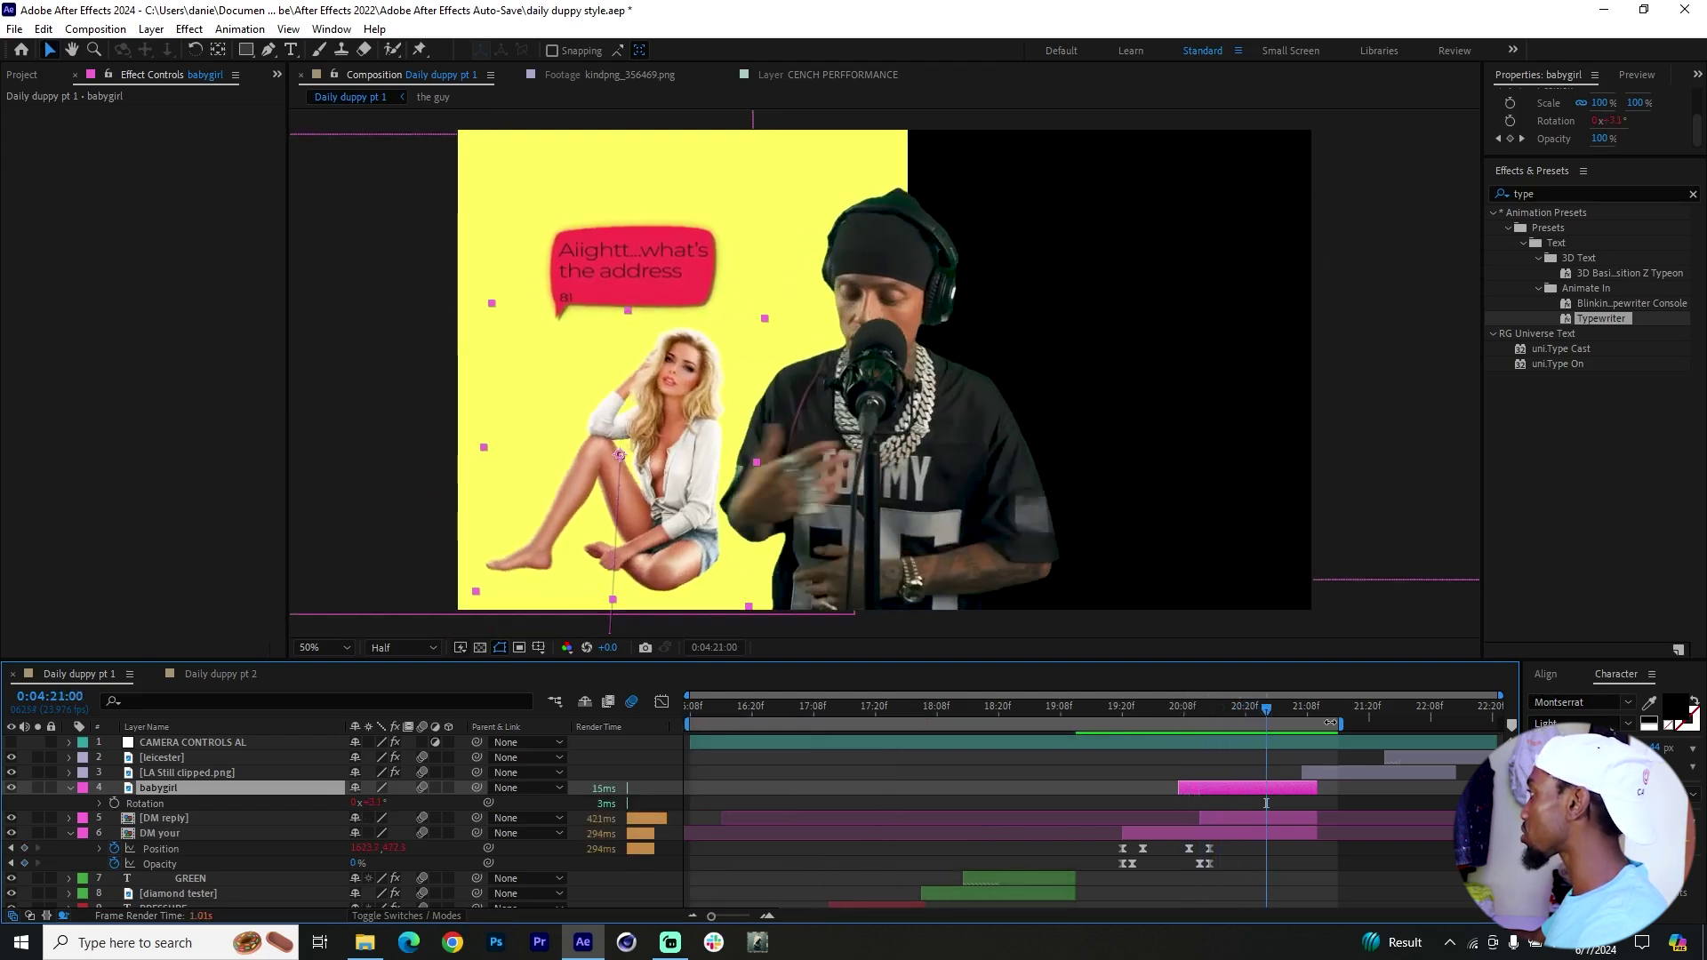
left_click_drag(1341, 725, 1505, 729)
- Examine the animation and effects of the LA Still clipped.png and leicester layers against the earlier message scene
left_click_drag(1317, 710, 1358, 720)
left_click(1369, 770)
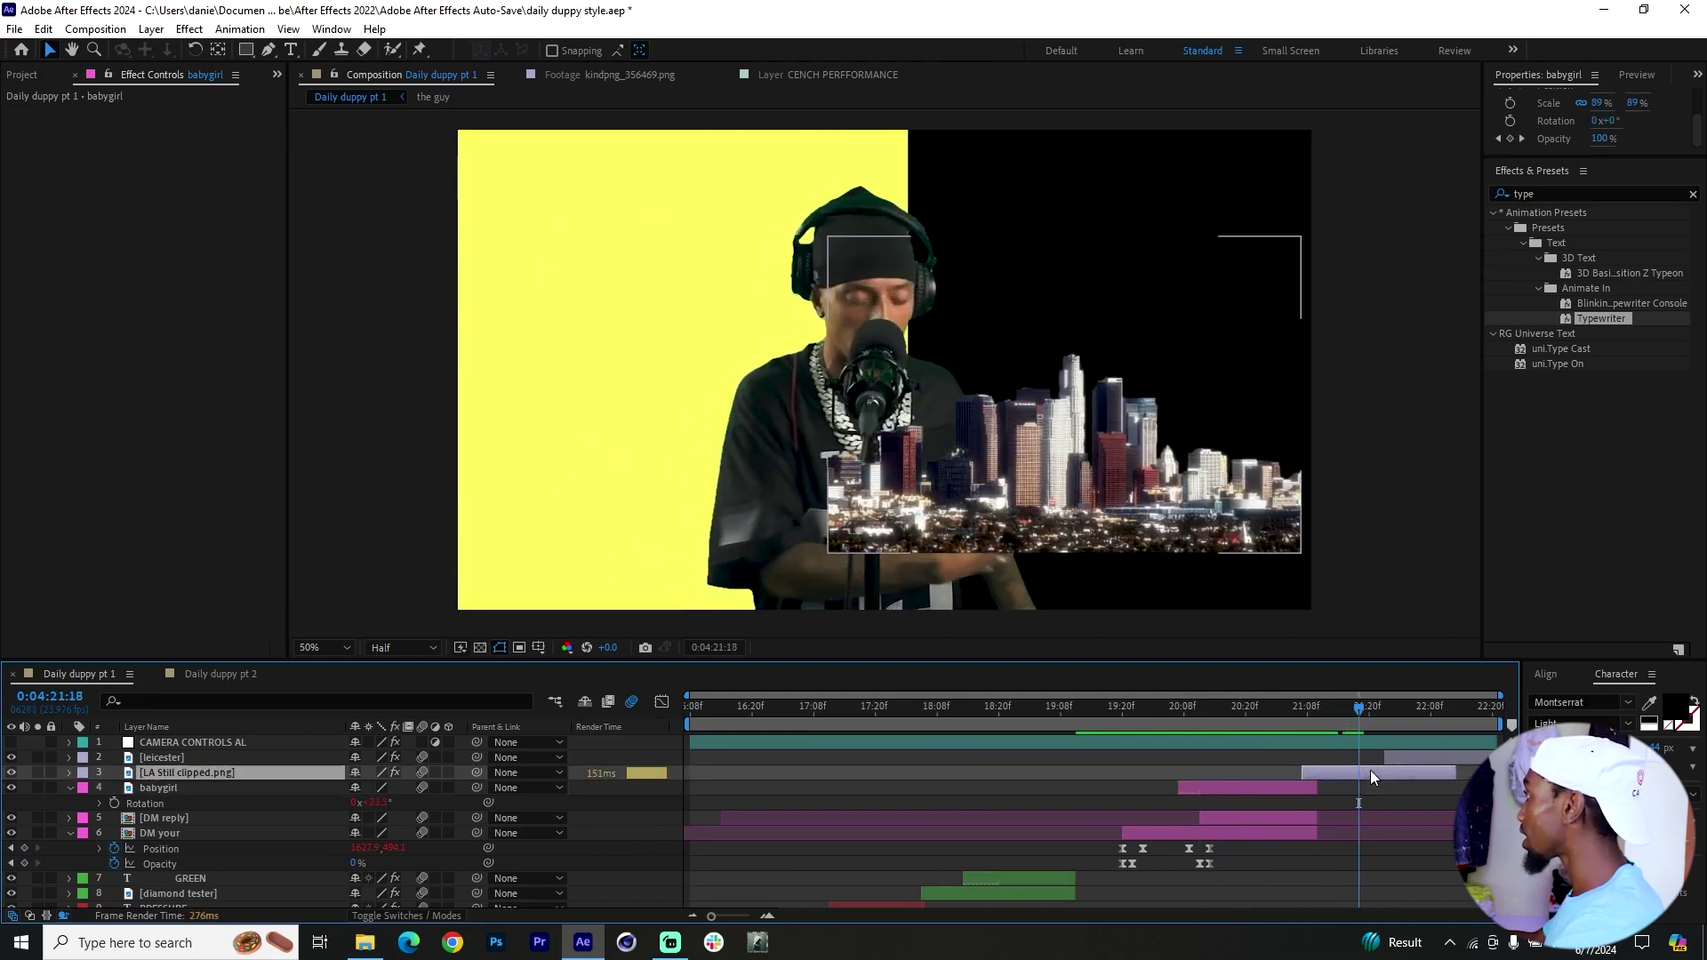
left_click(1412, 718)
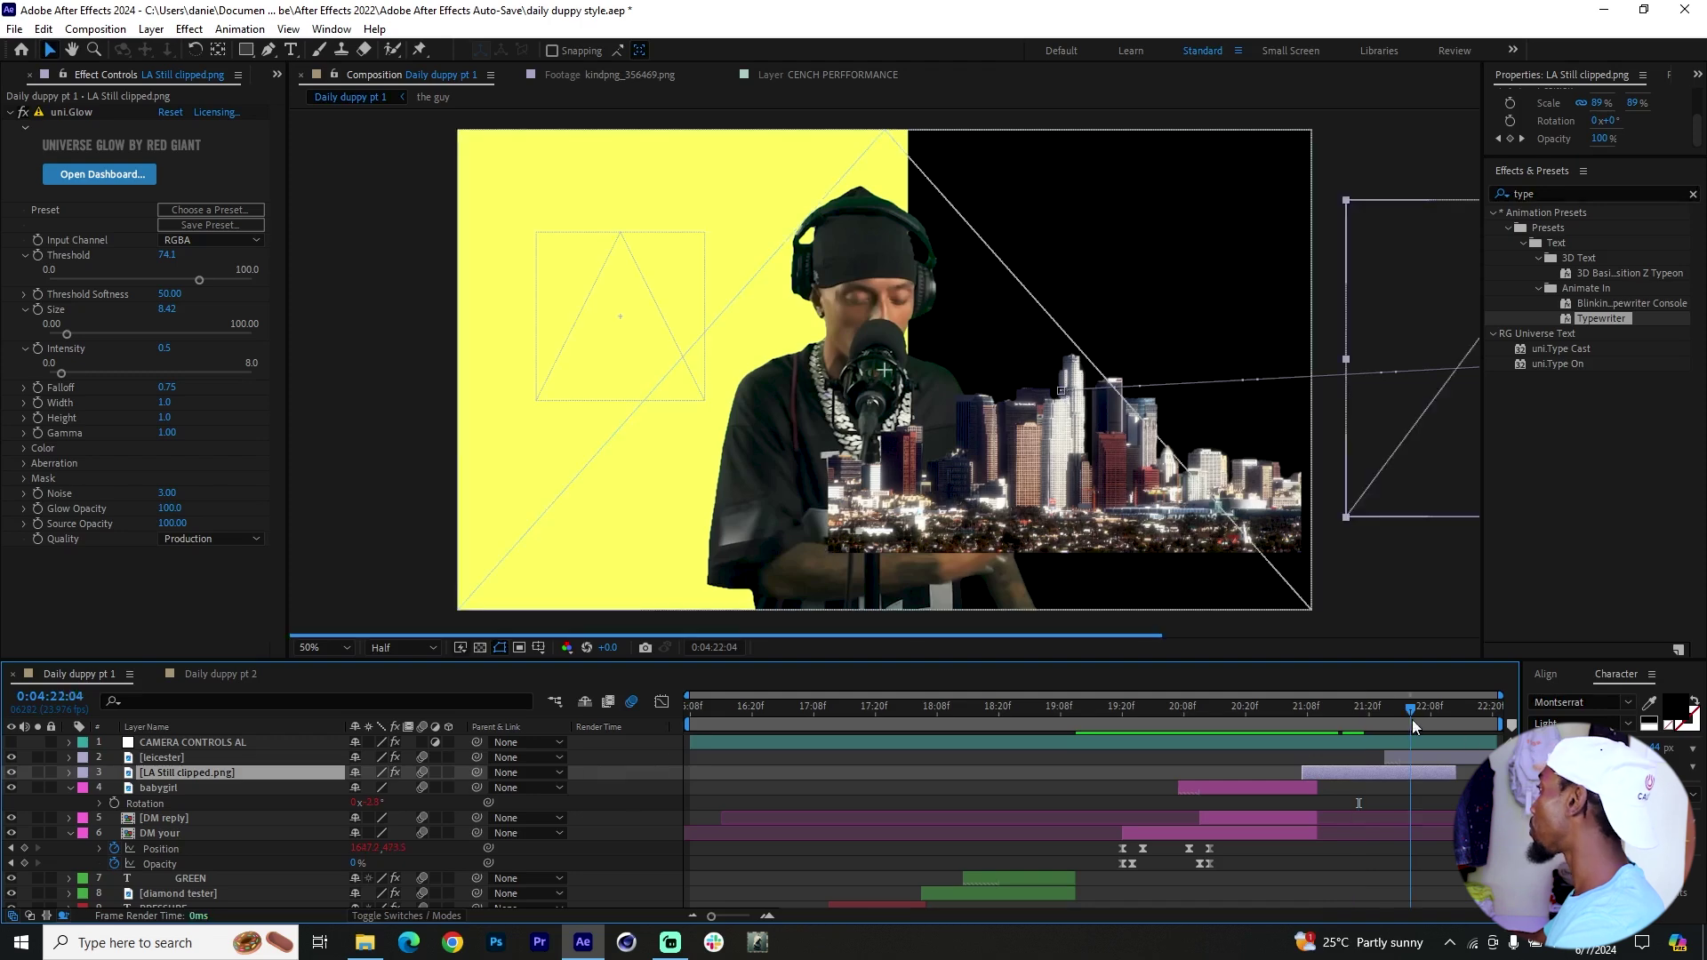
left_click(1449, 757)
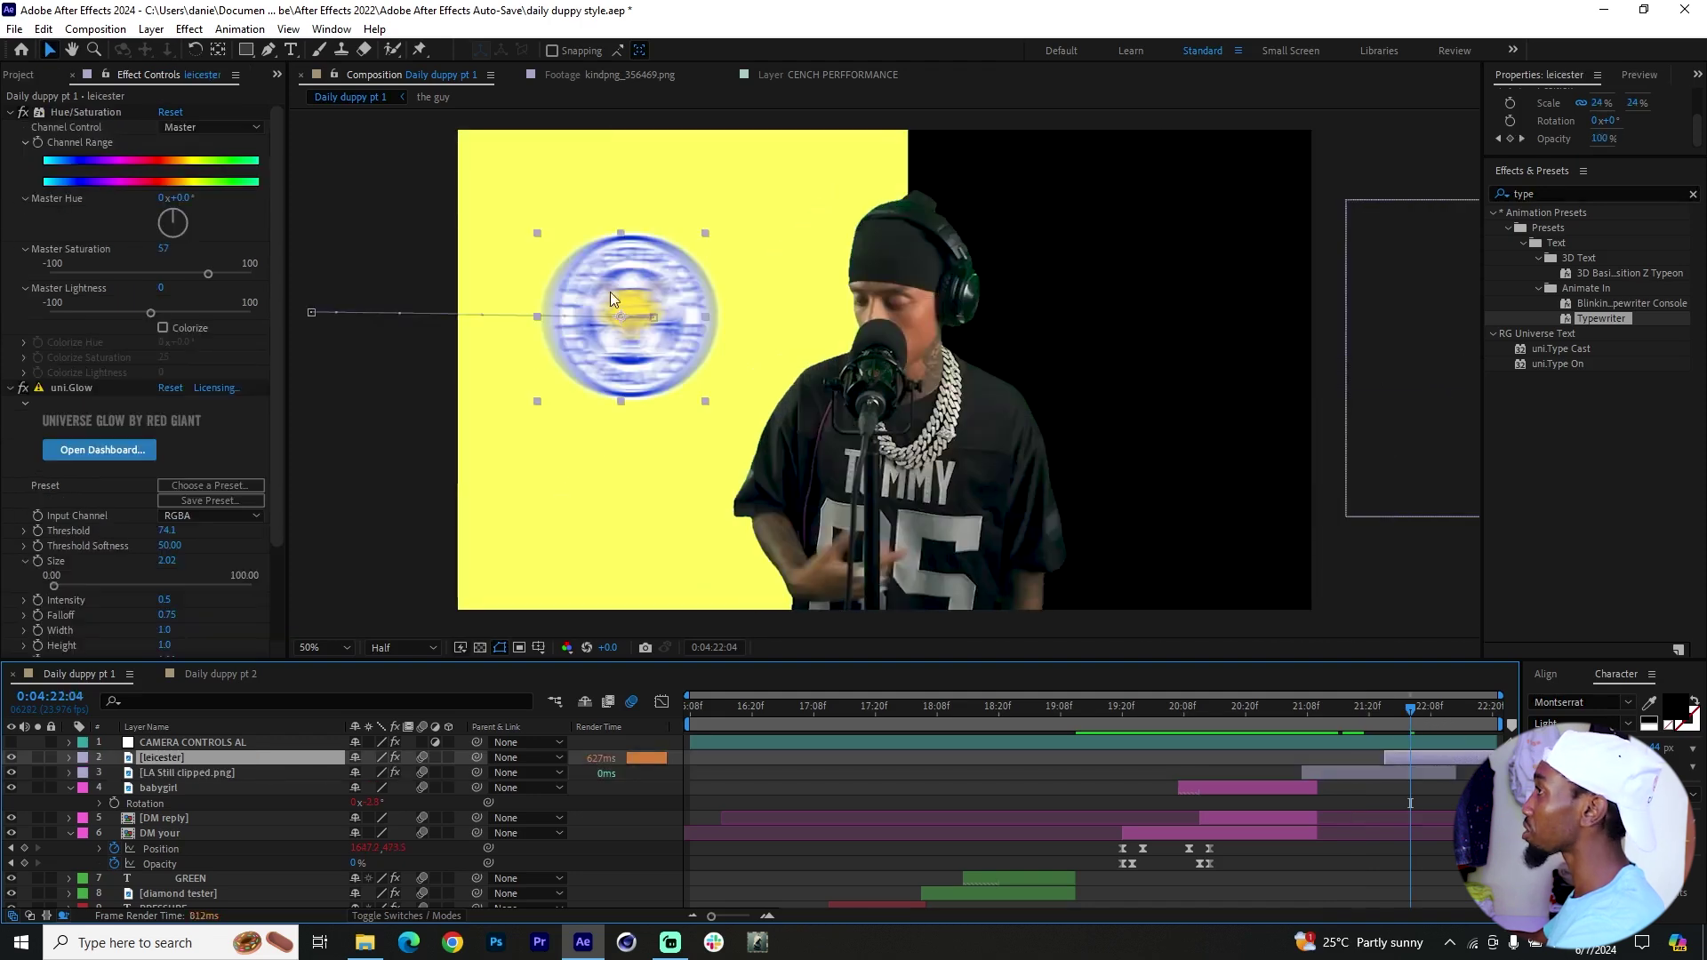
left_click(1245, 708)
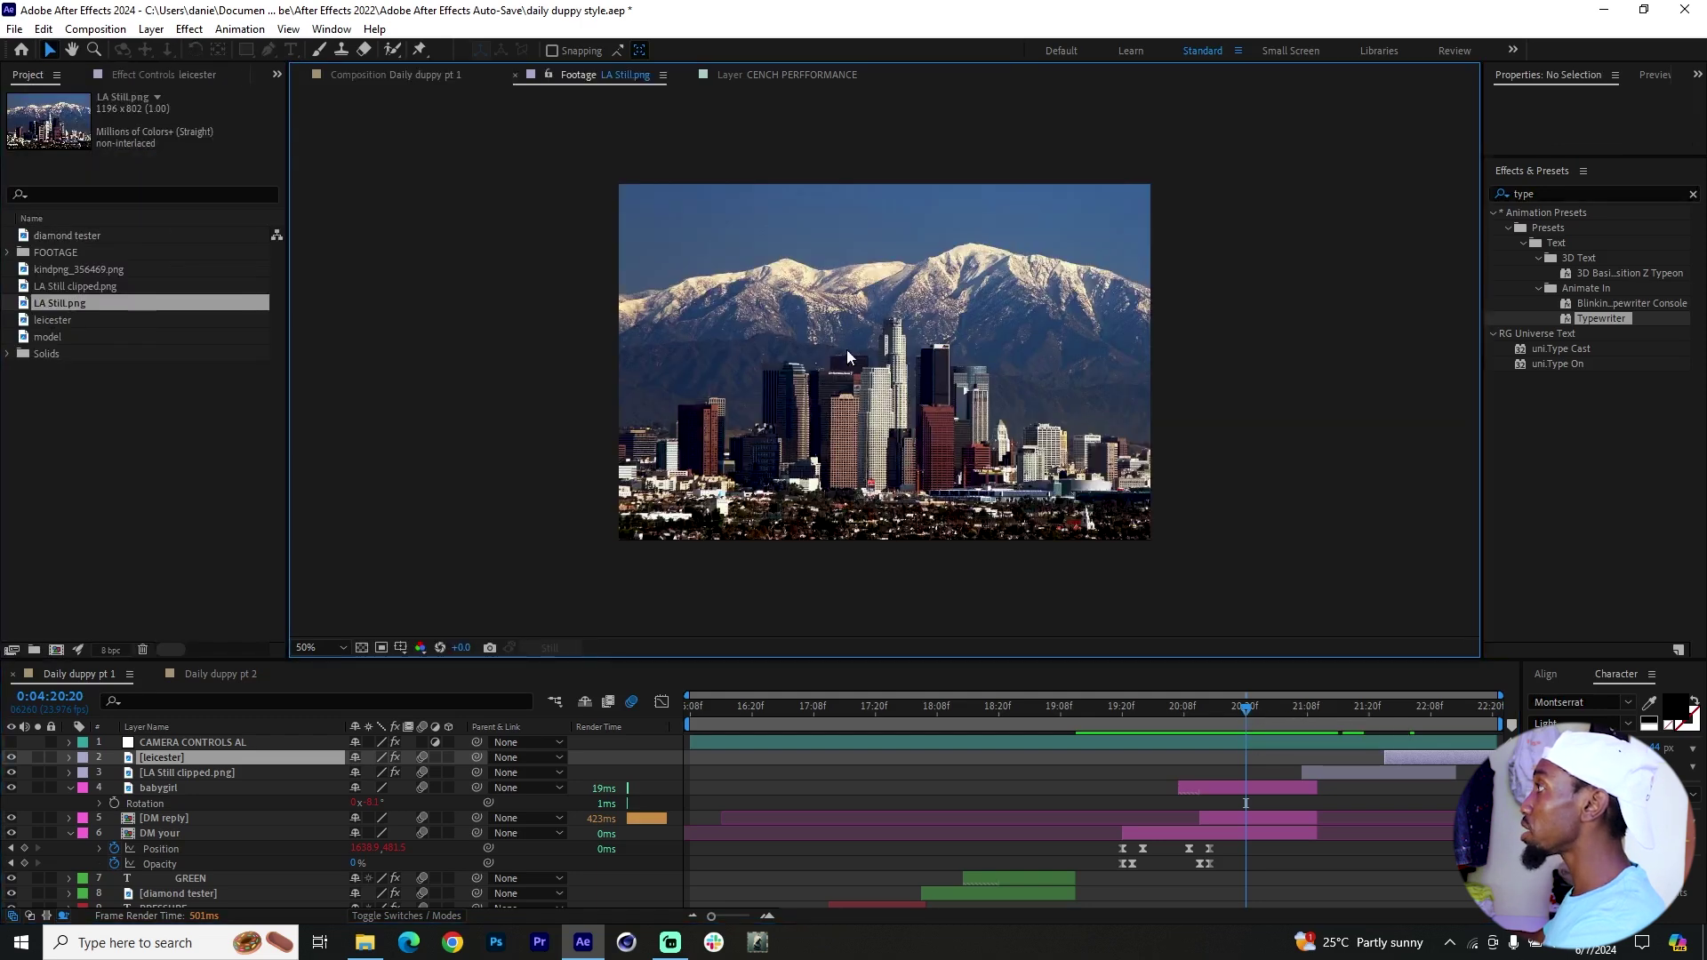
- Compare the LA Still.png footage with its clipped version and check the uni.Glow settings on the clipped skyline layer
scroll(854, 356, "up", 2)
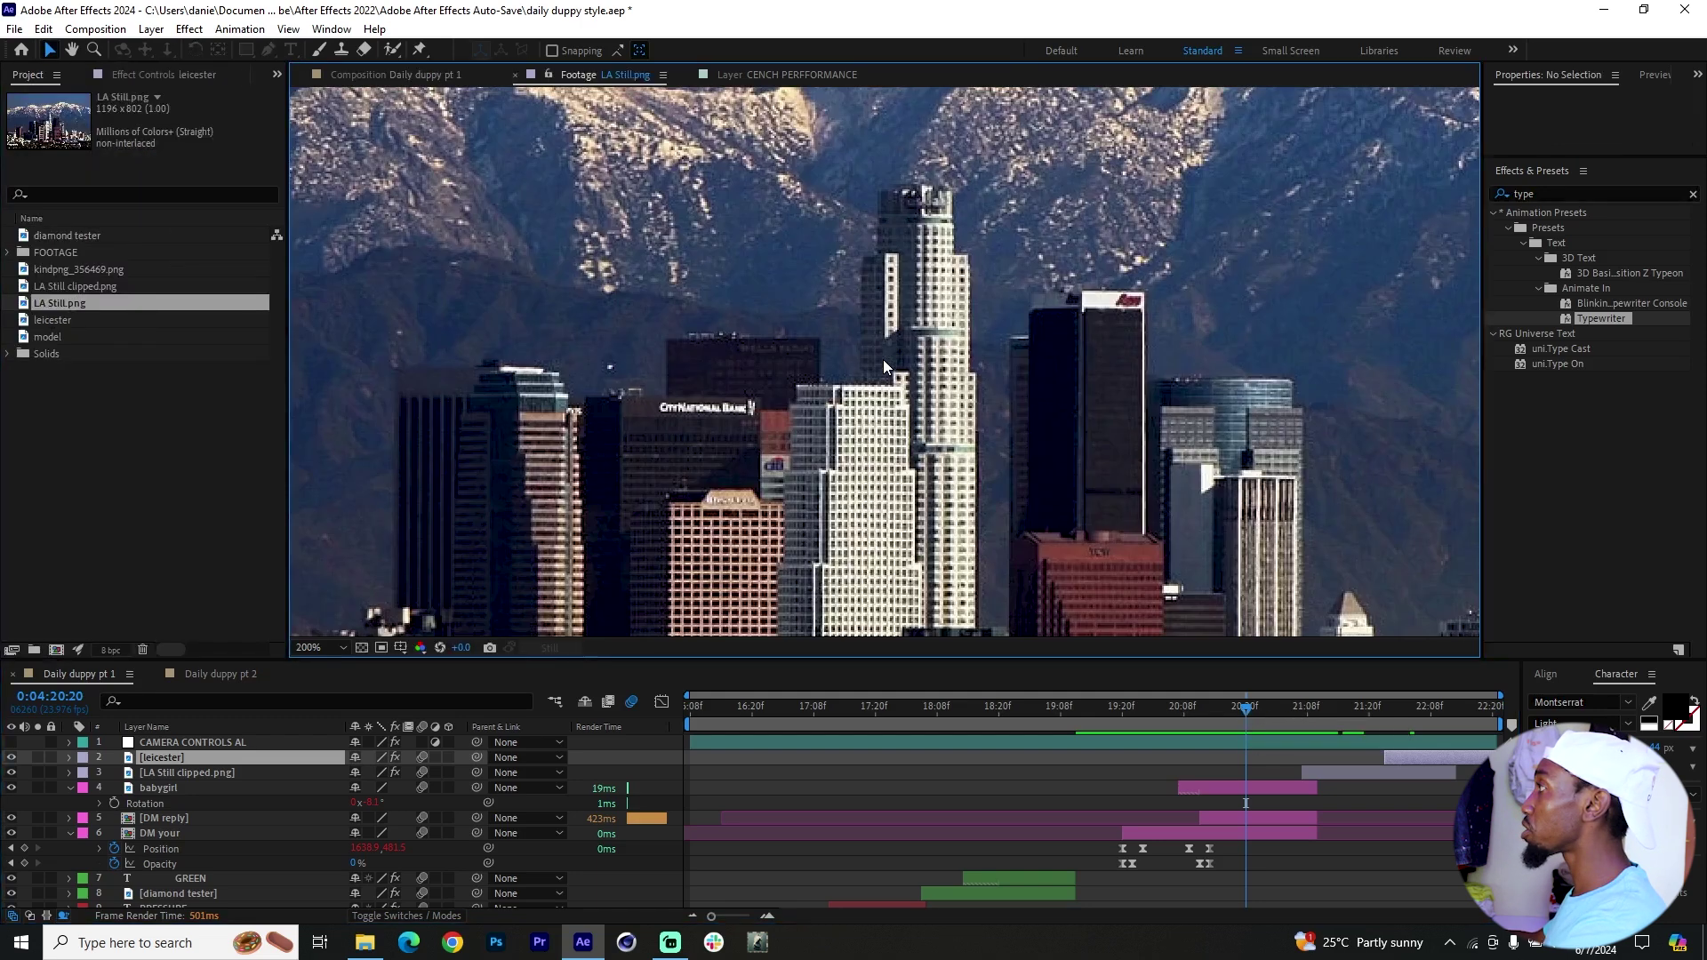
scroll(975, 300, "down", 2)
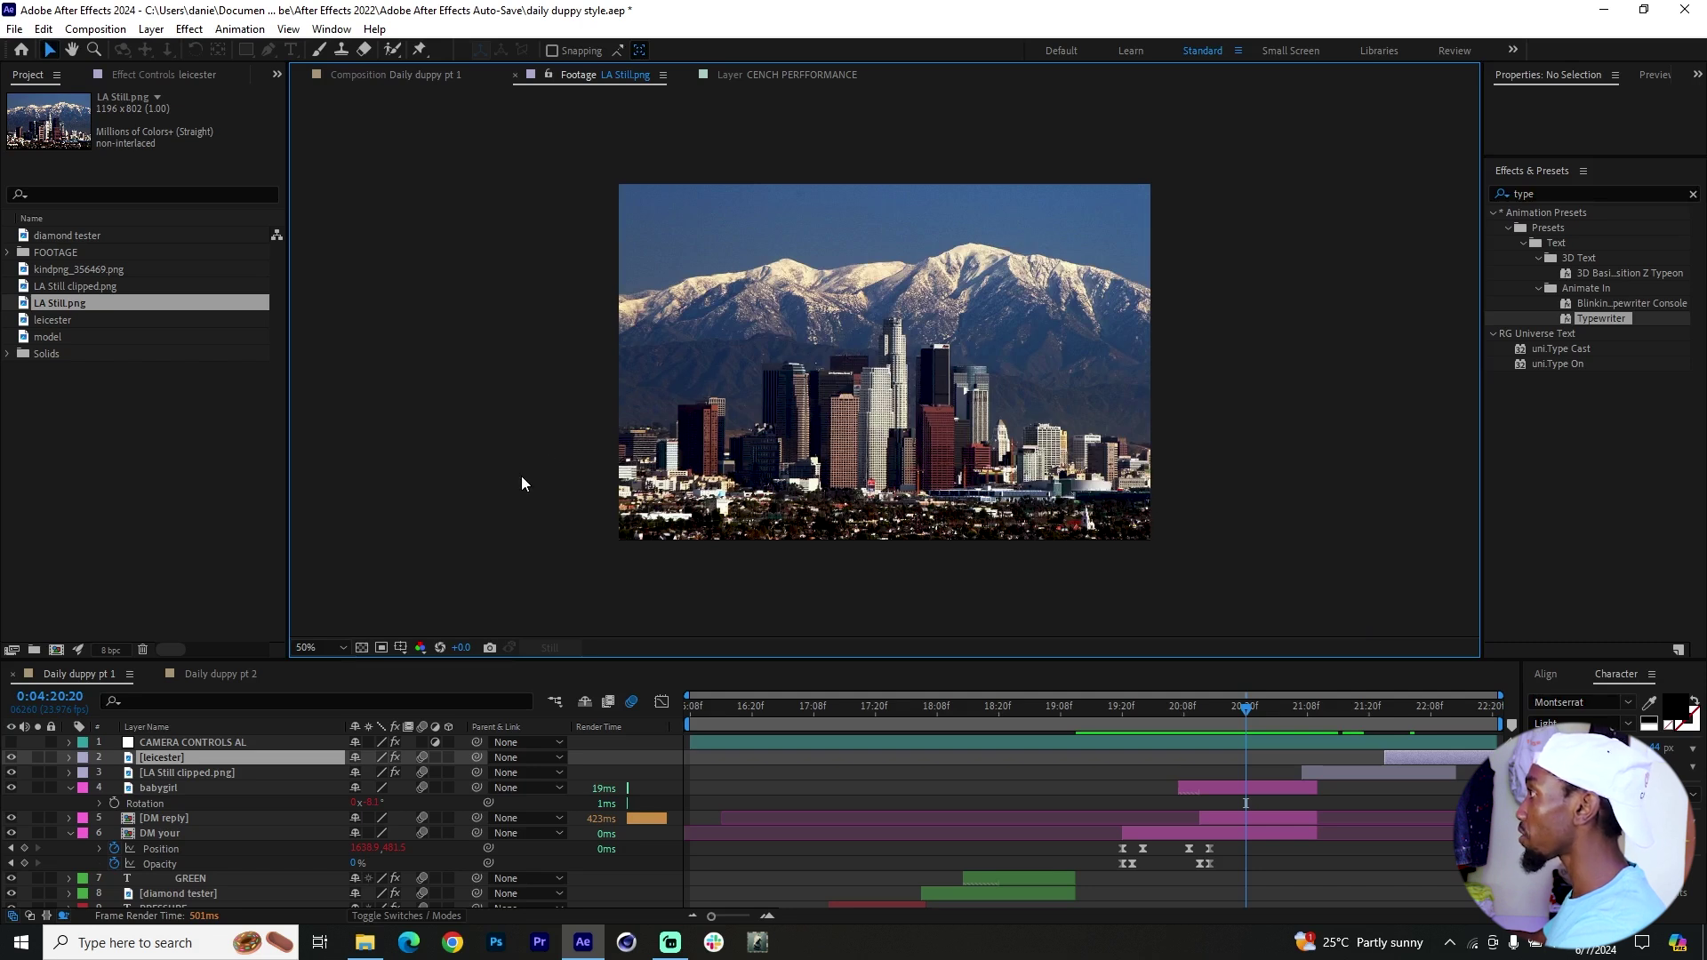
key("Up")
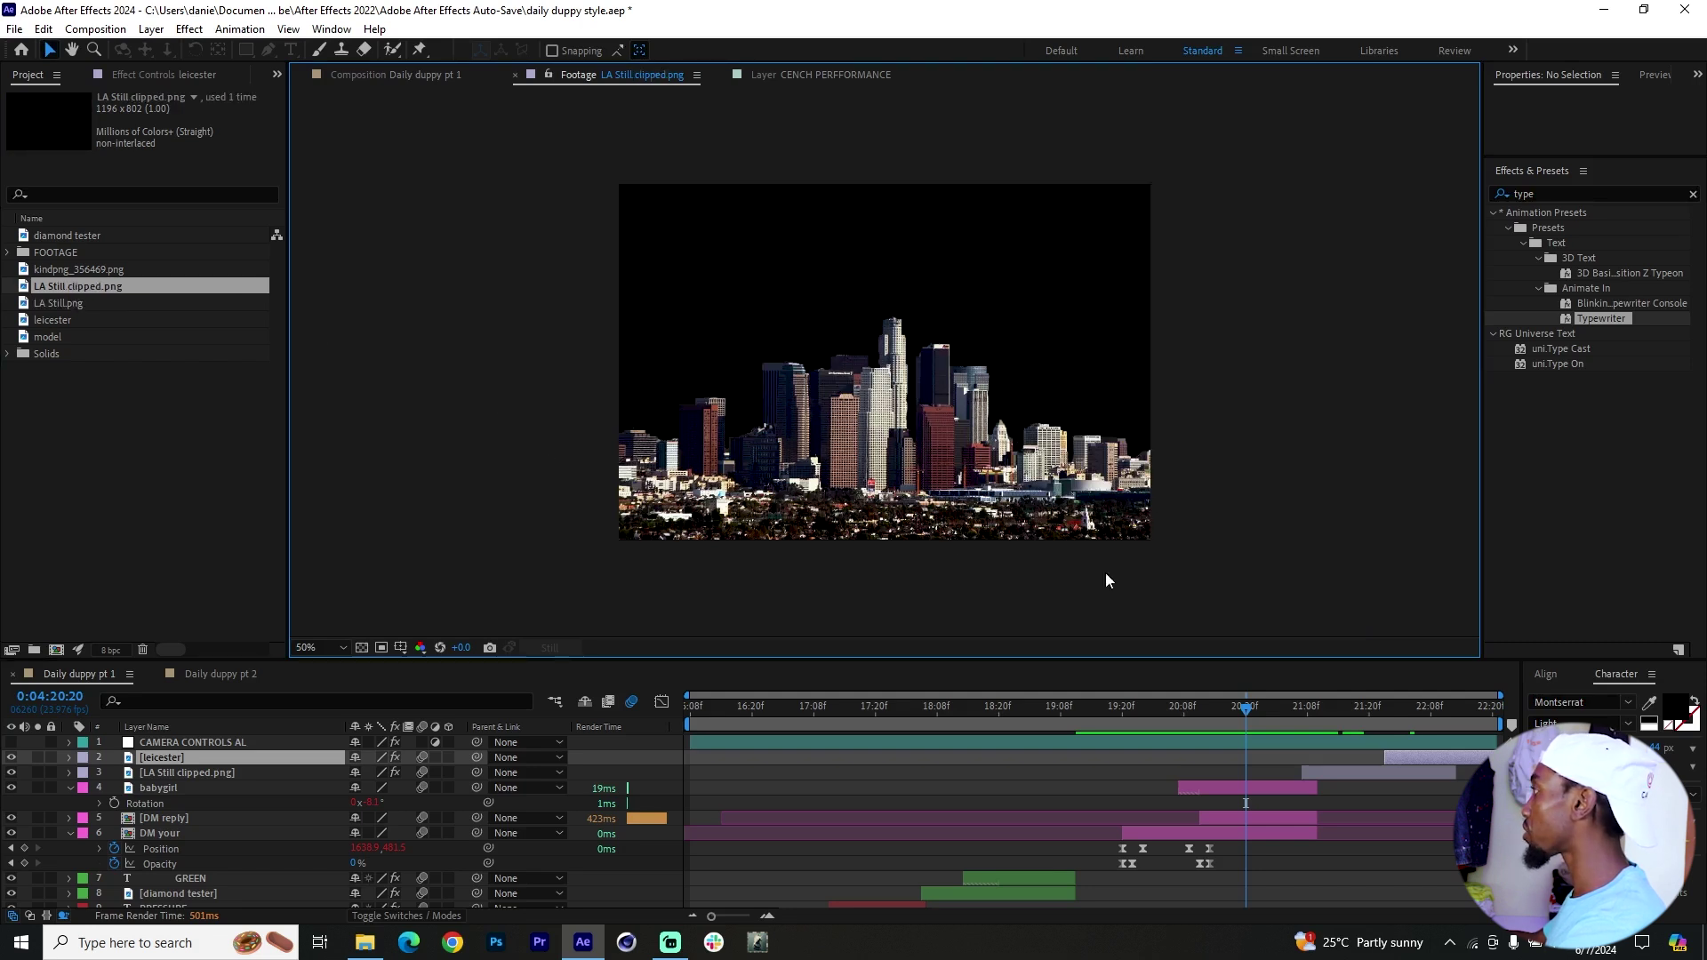
left_click_drag(1262, 706, 1405, 707)
left_click(1395, 771)
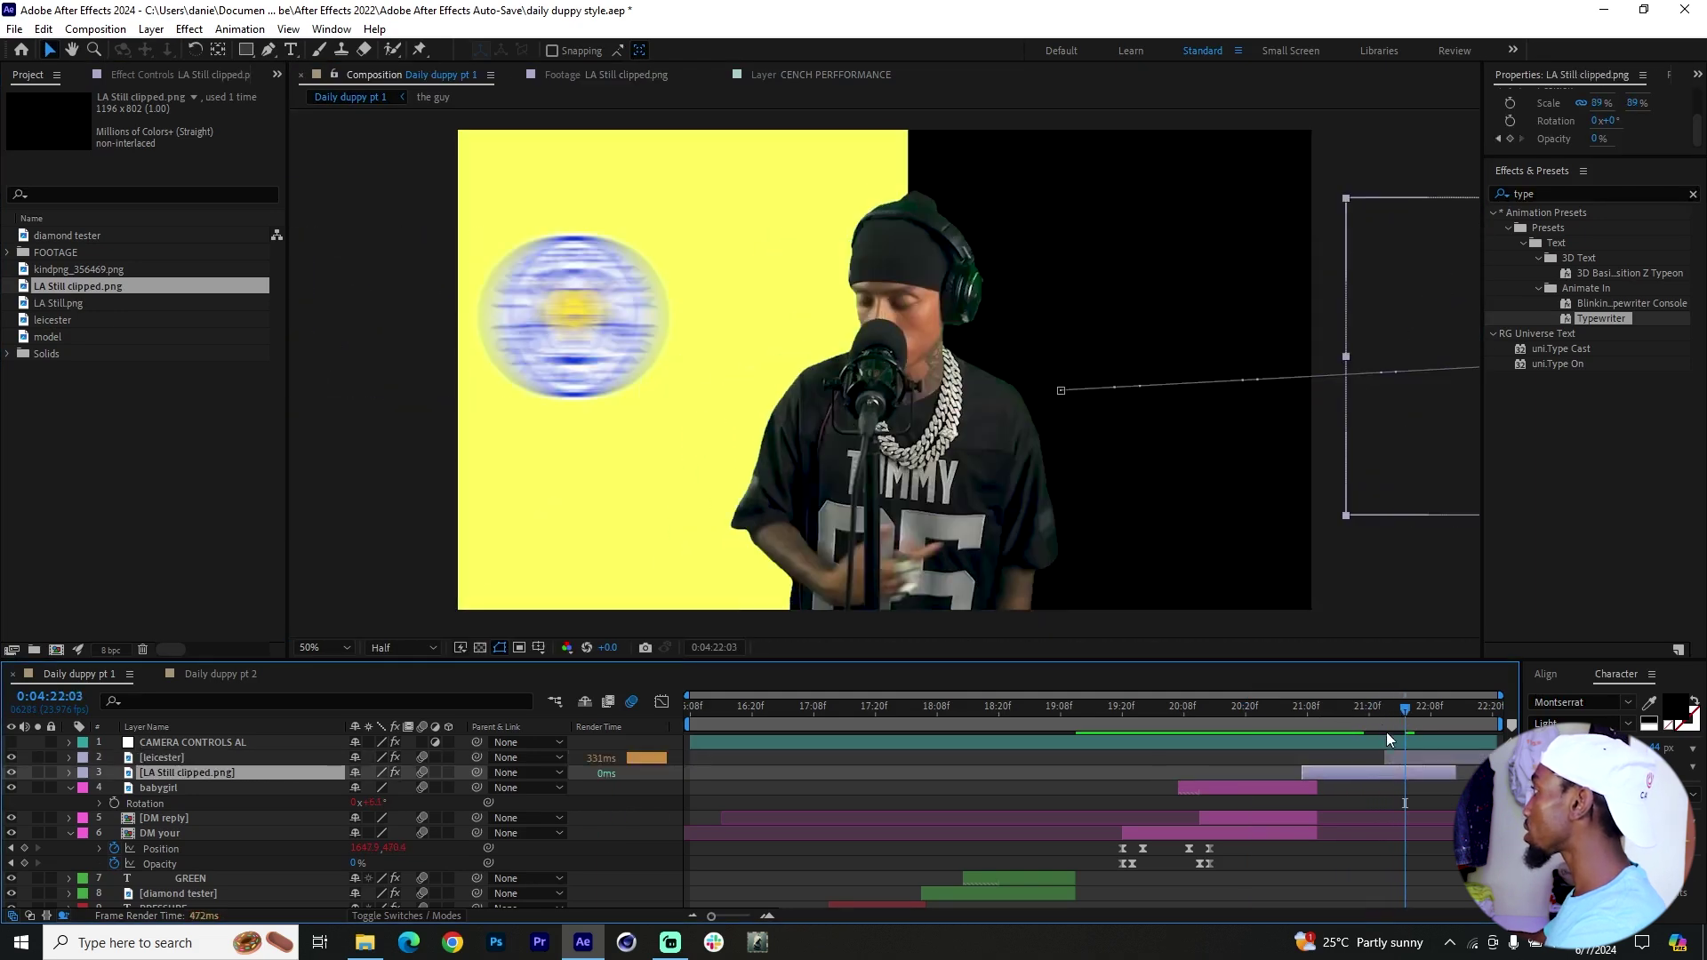
left_click(1348, 708)
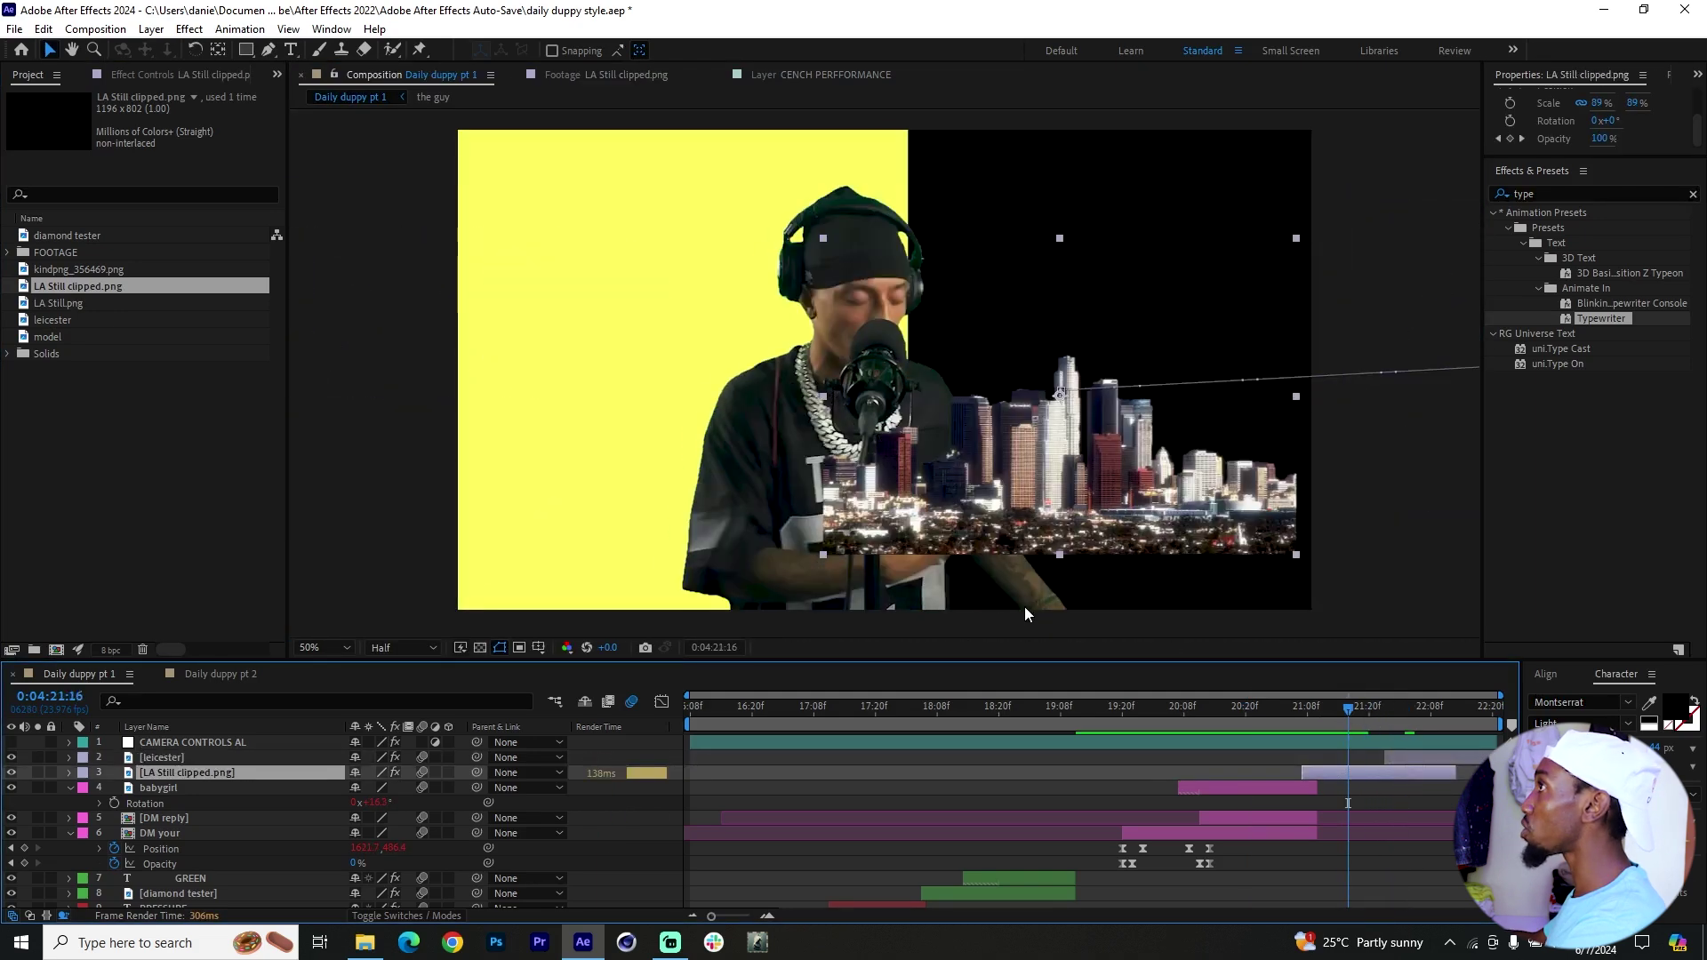
left_click(154, 77)
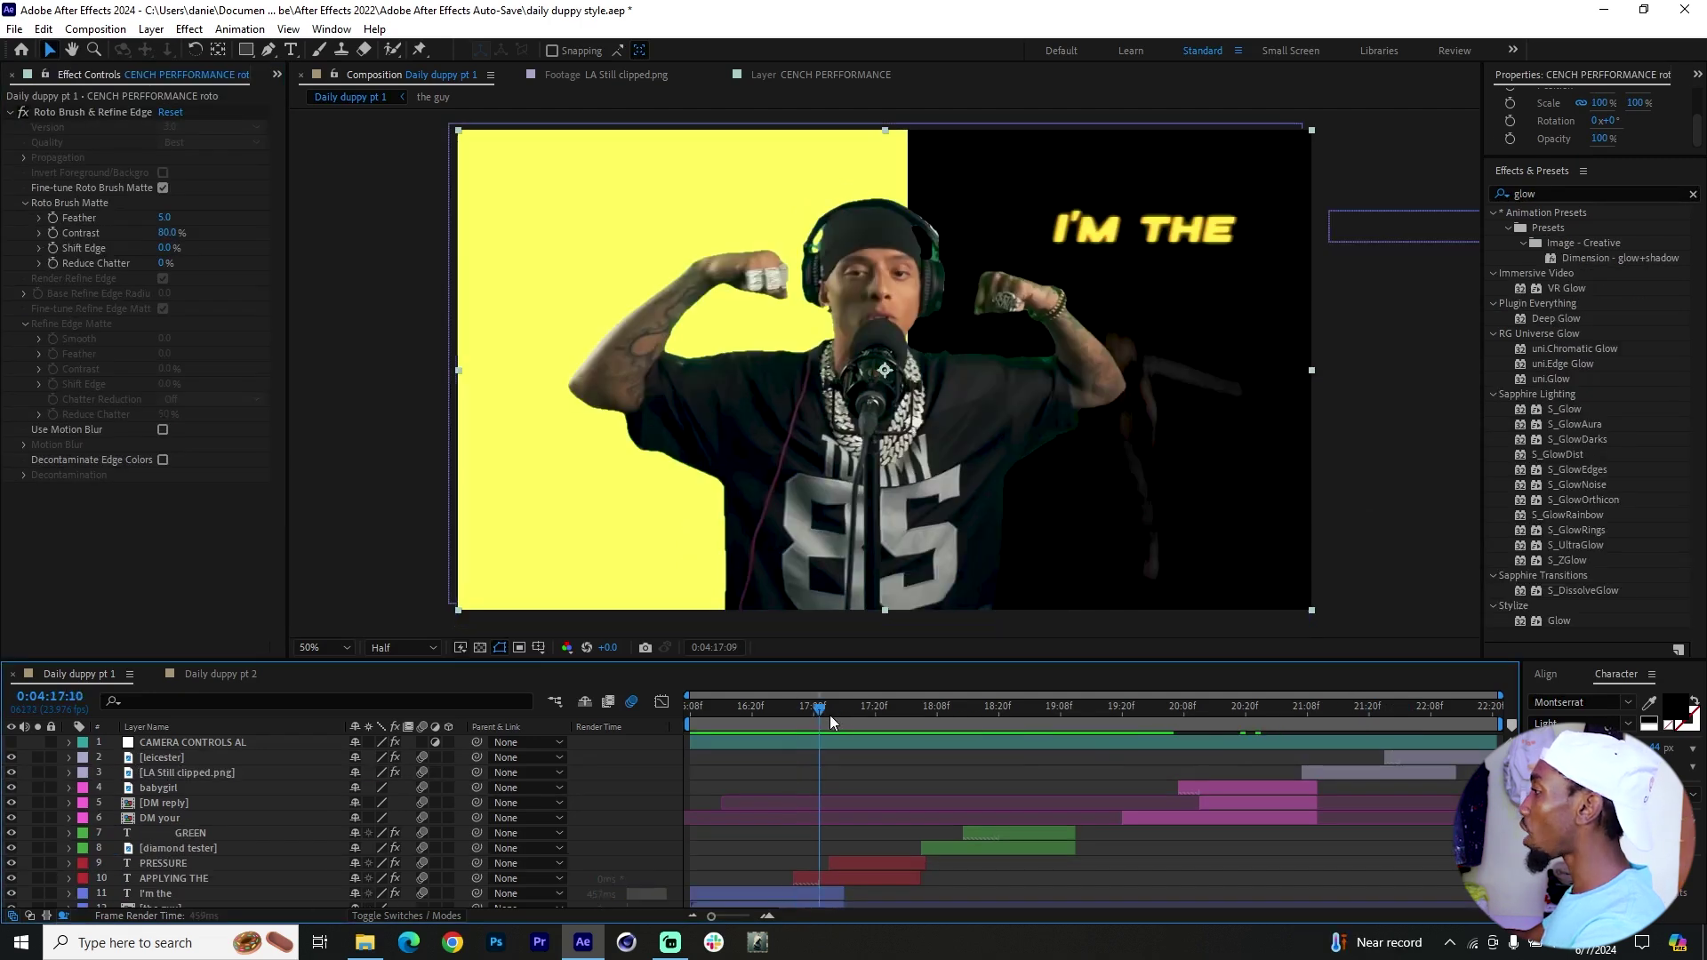
- Pre-compose the CENCH PERFFORMANCE roto layer as CENCH PERFFORMANCE roto precomp, moving all attributes into the new composition
left_click_drag(830, 715, 853, 717)
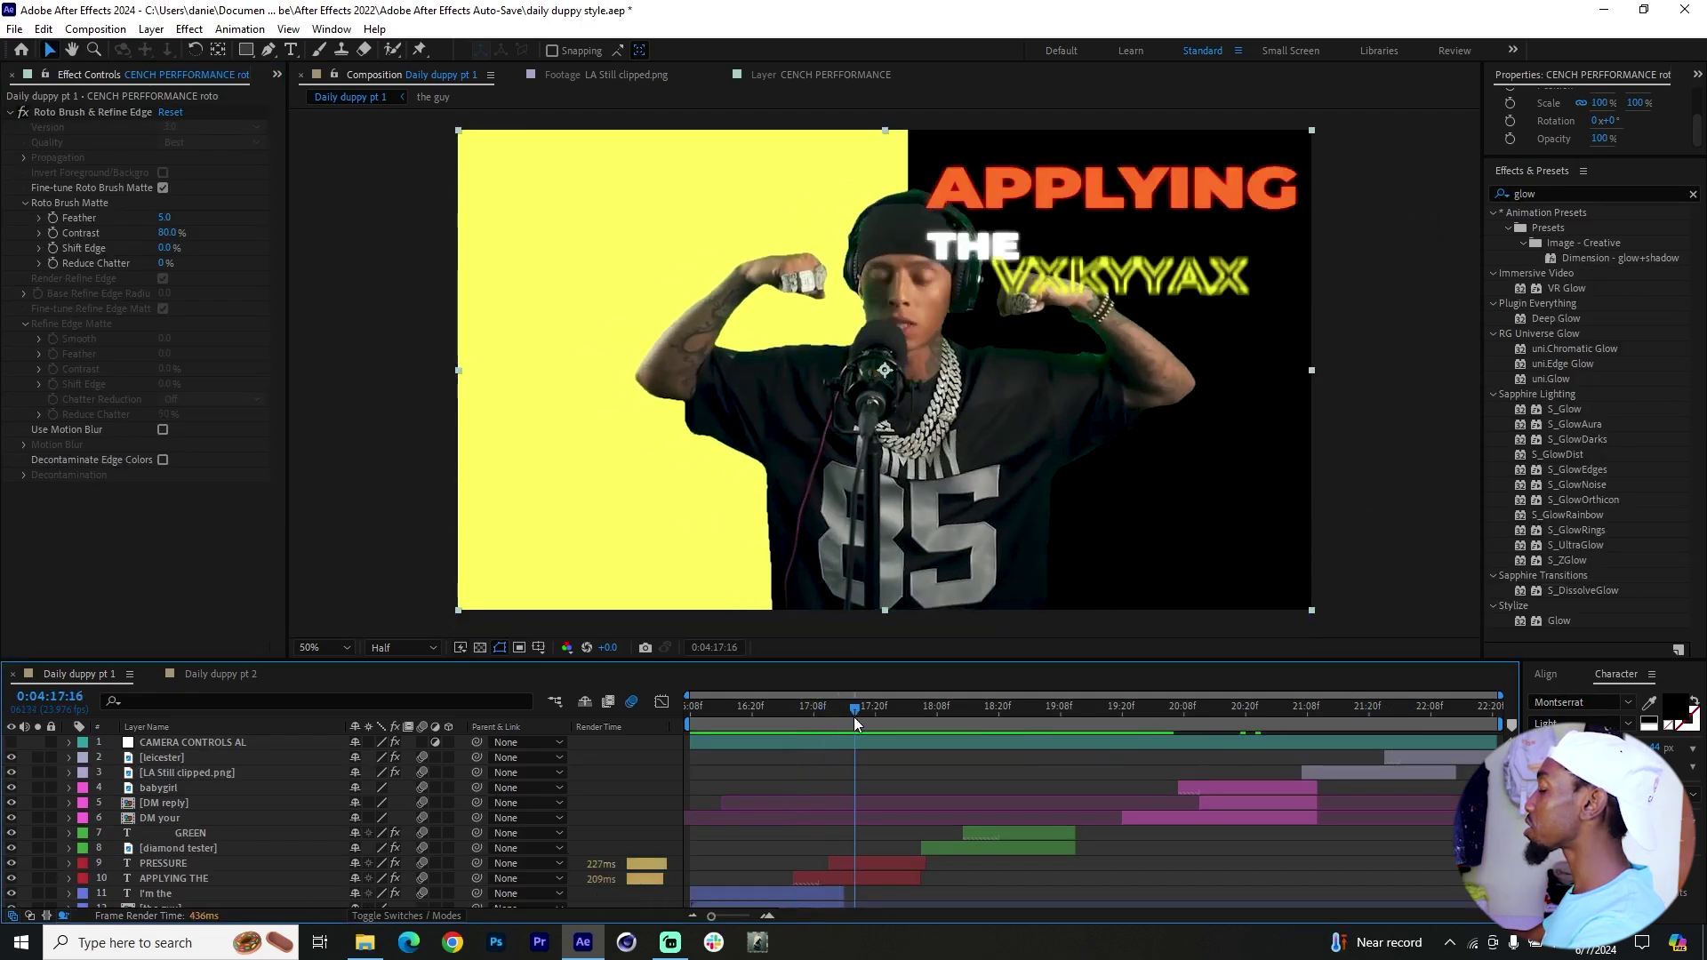
left_click(998, 781)
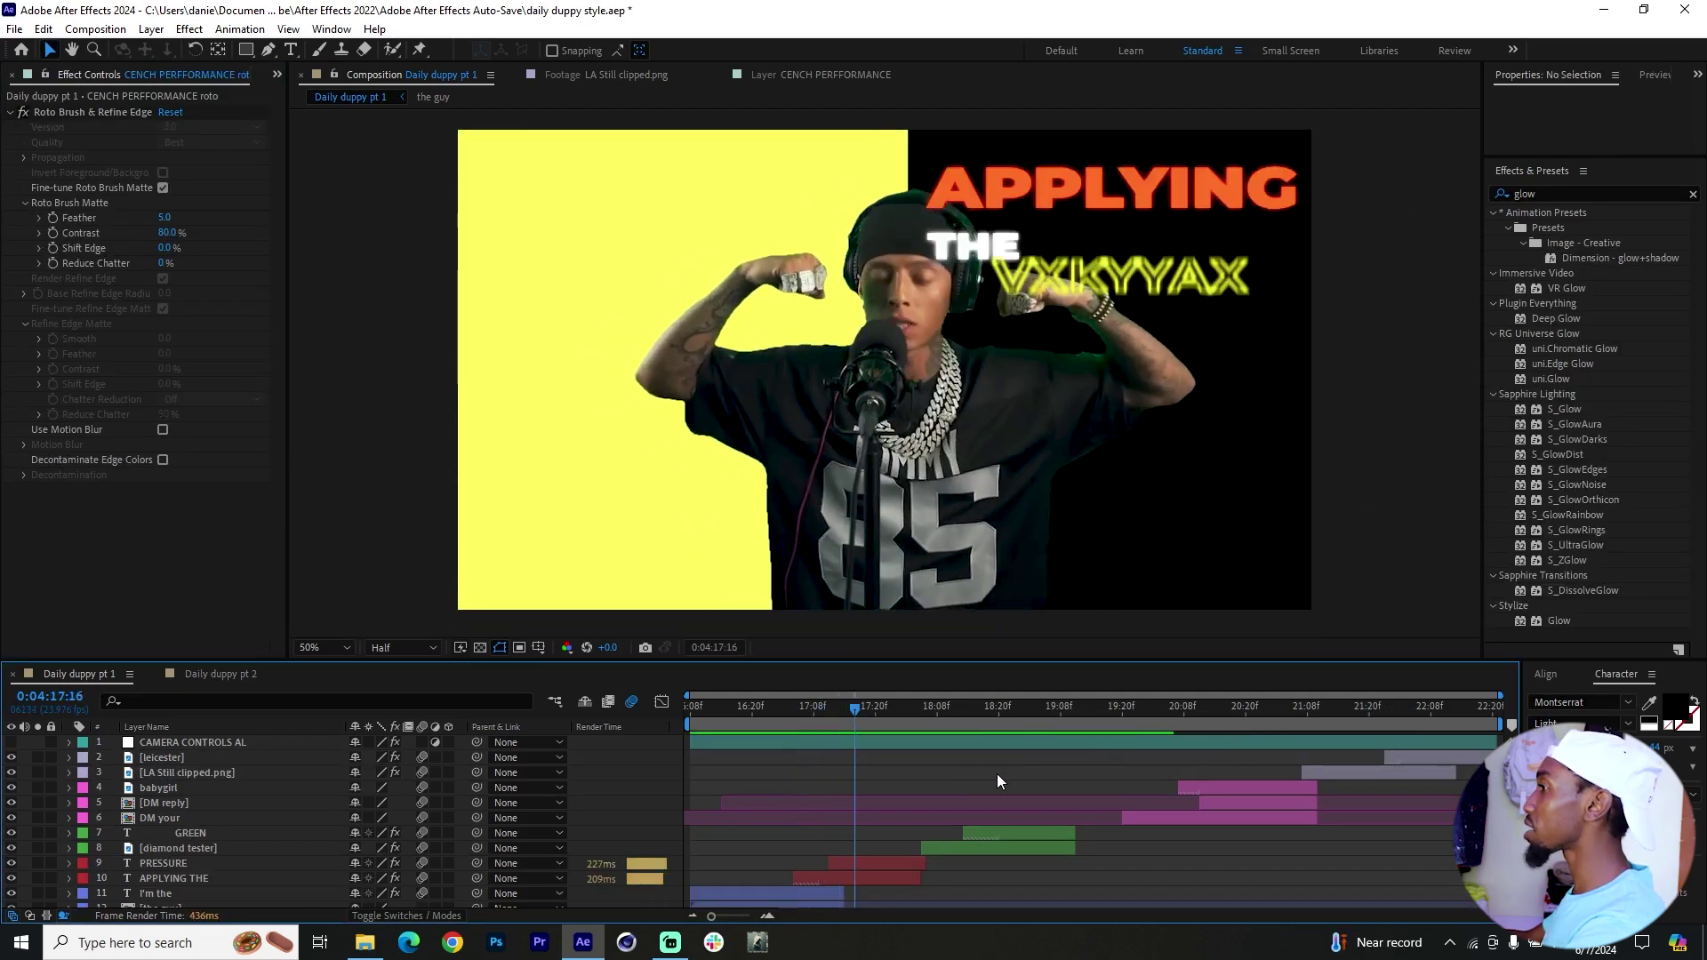
left_click_drag(896, 712, 798, 749)
scroll(823, 757, "down", 3)
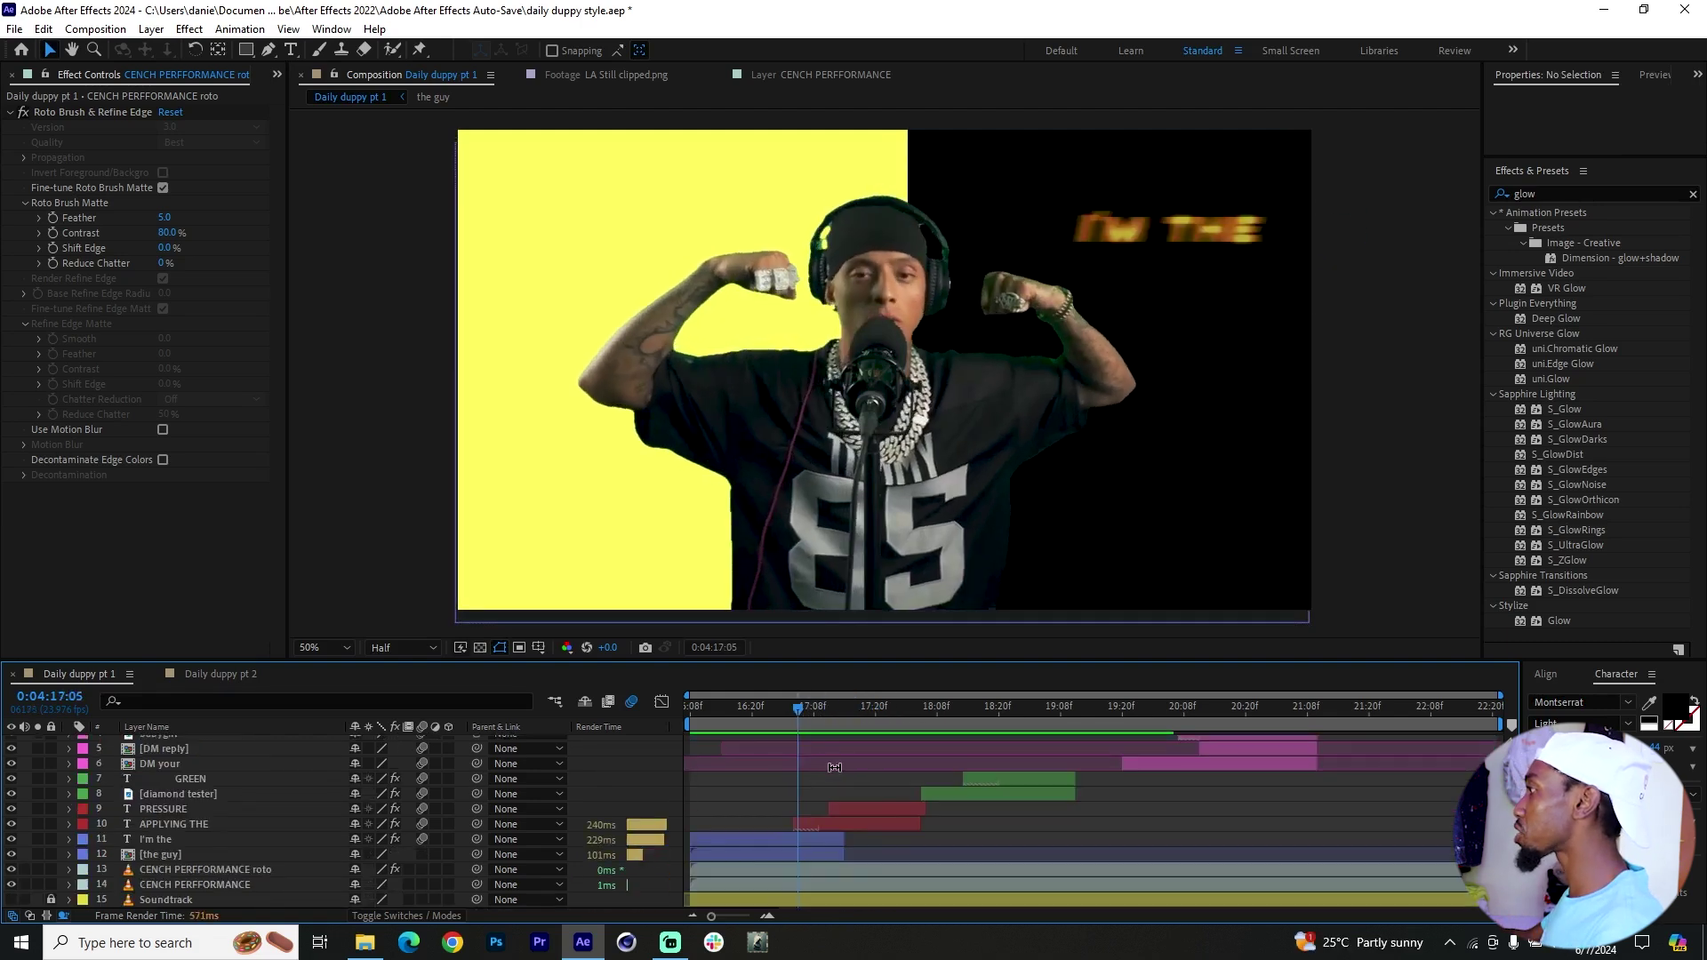
left_click(38, 871)
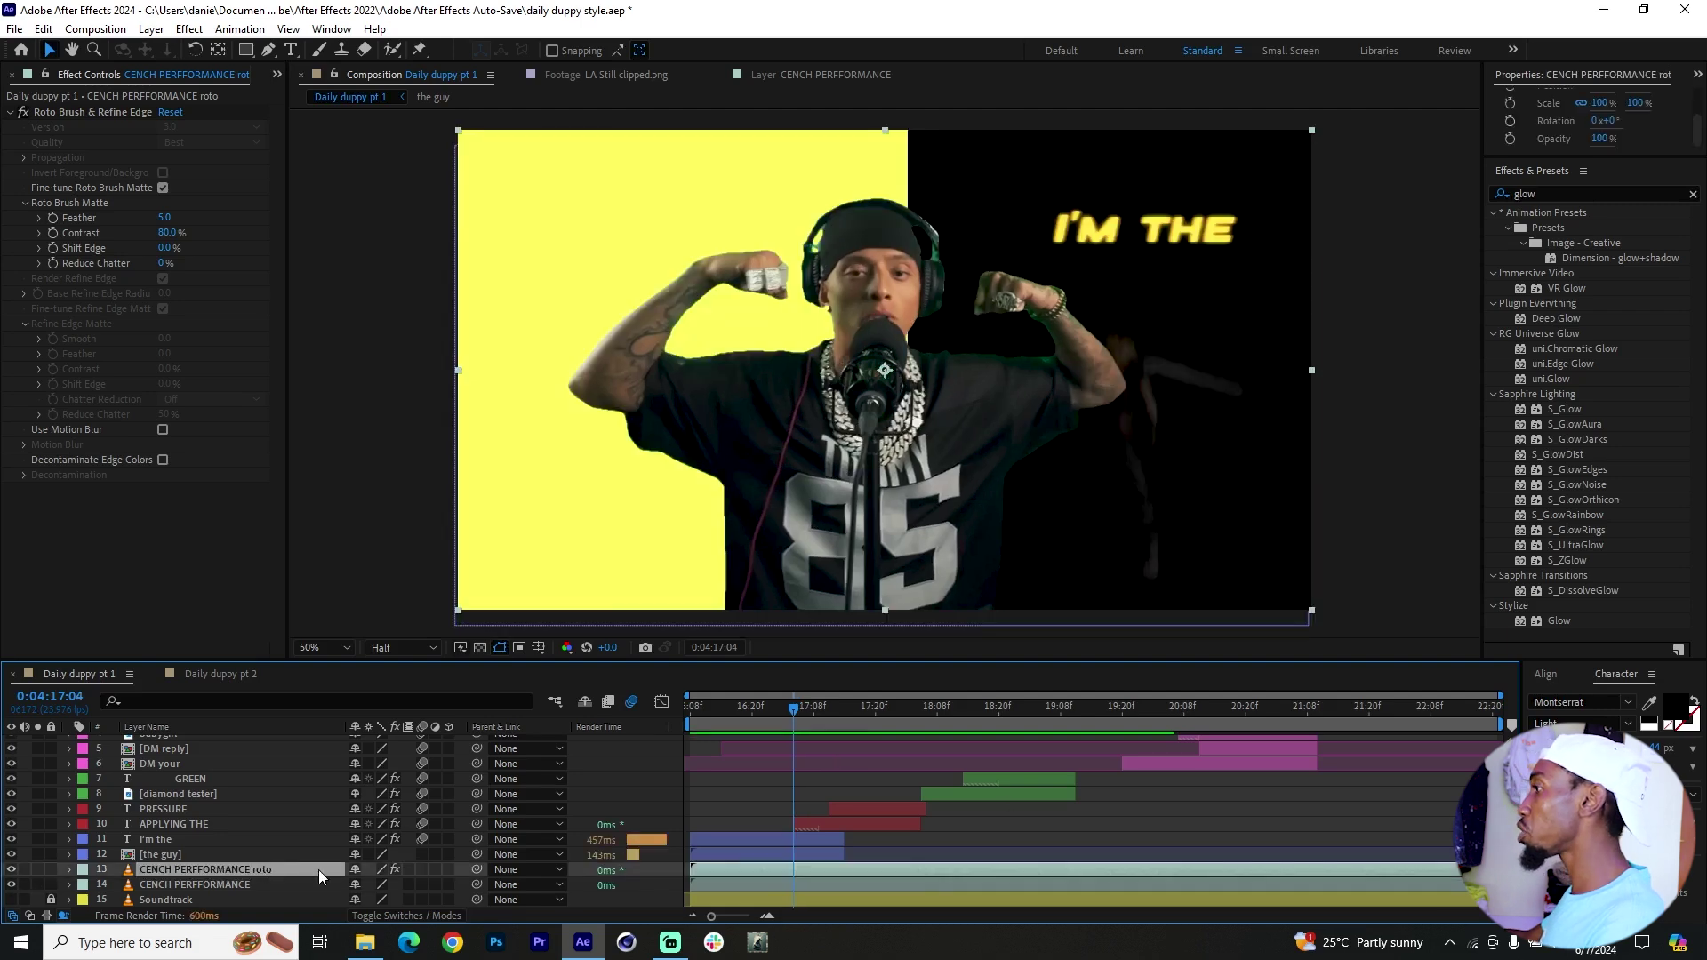
right_click(263, 872)
left_click(356, 759)
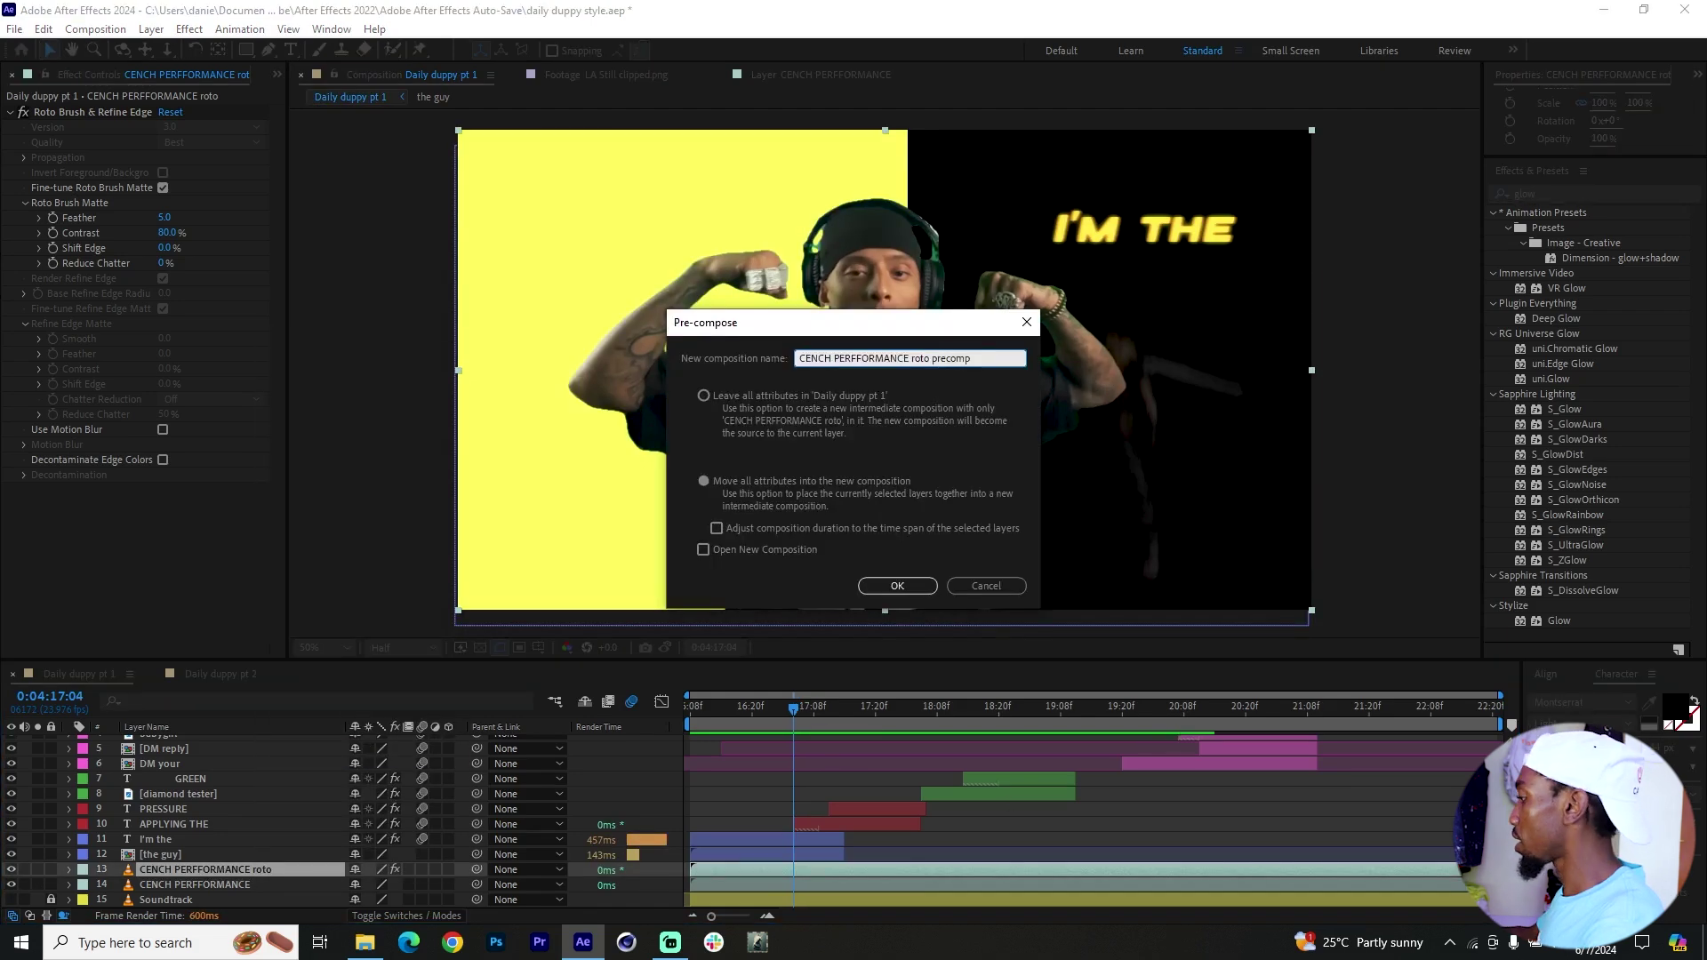
key("Return")
- Split the roto precomp at 0:04:18:05, move the preceding segment above the PRESSURE and APPLYING THE text layers, and preview that section
left_click(885, 724)
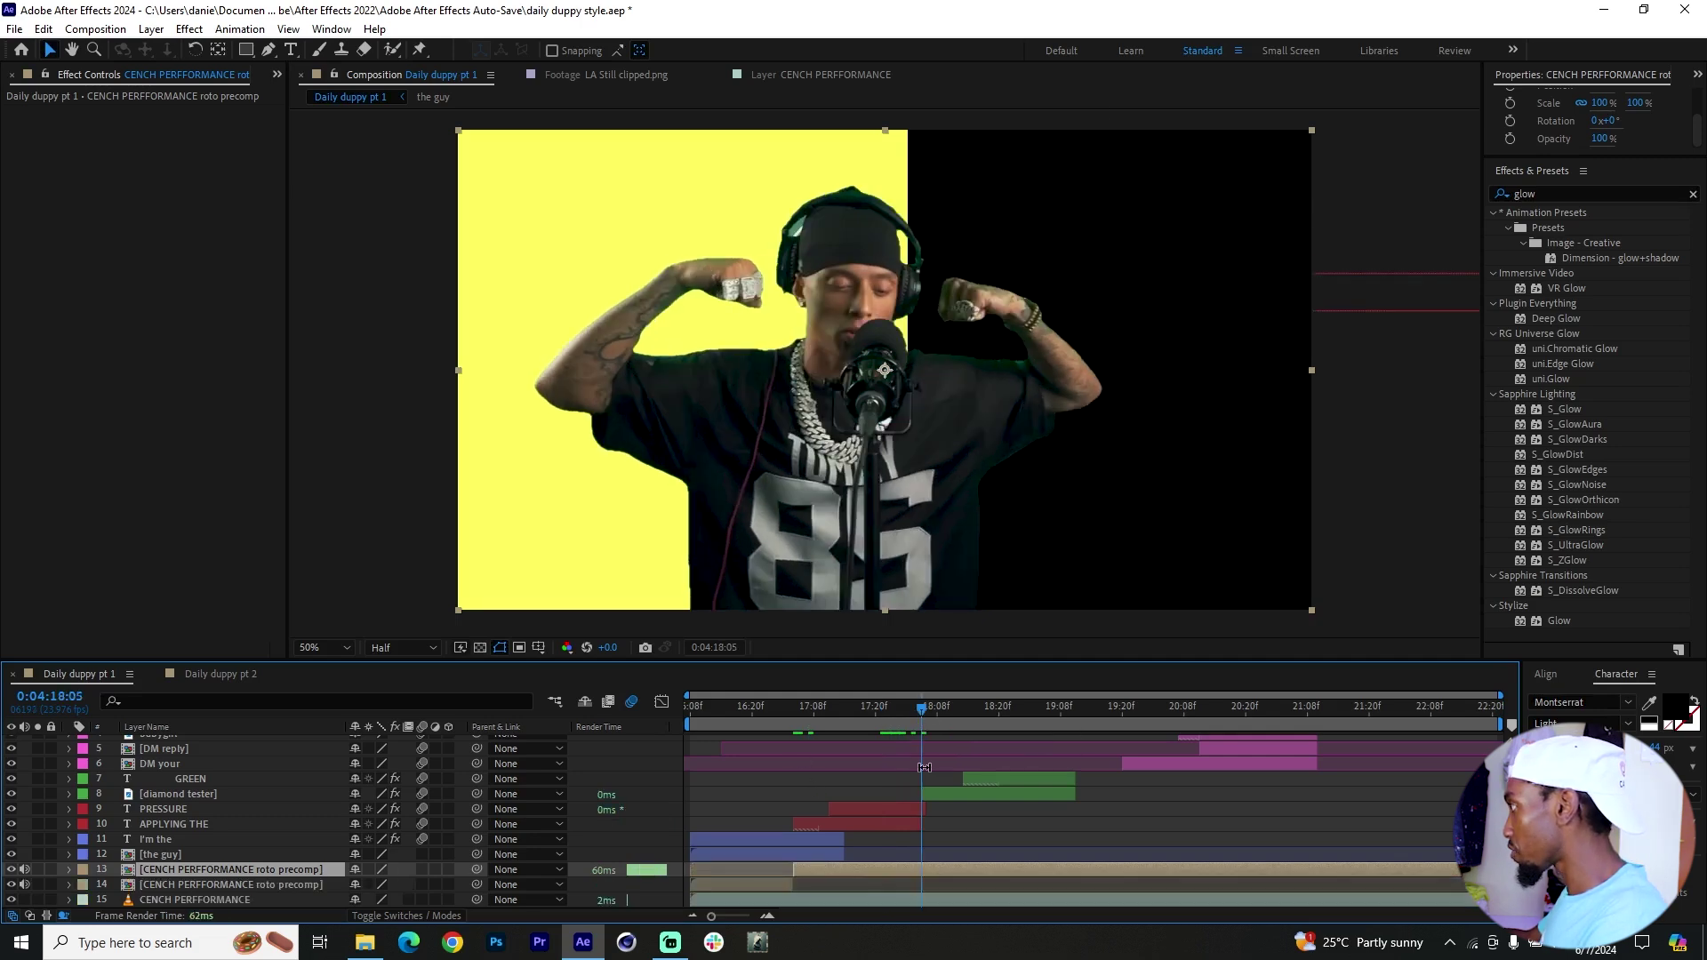
key("ctrl+shift+d")
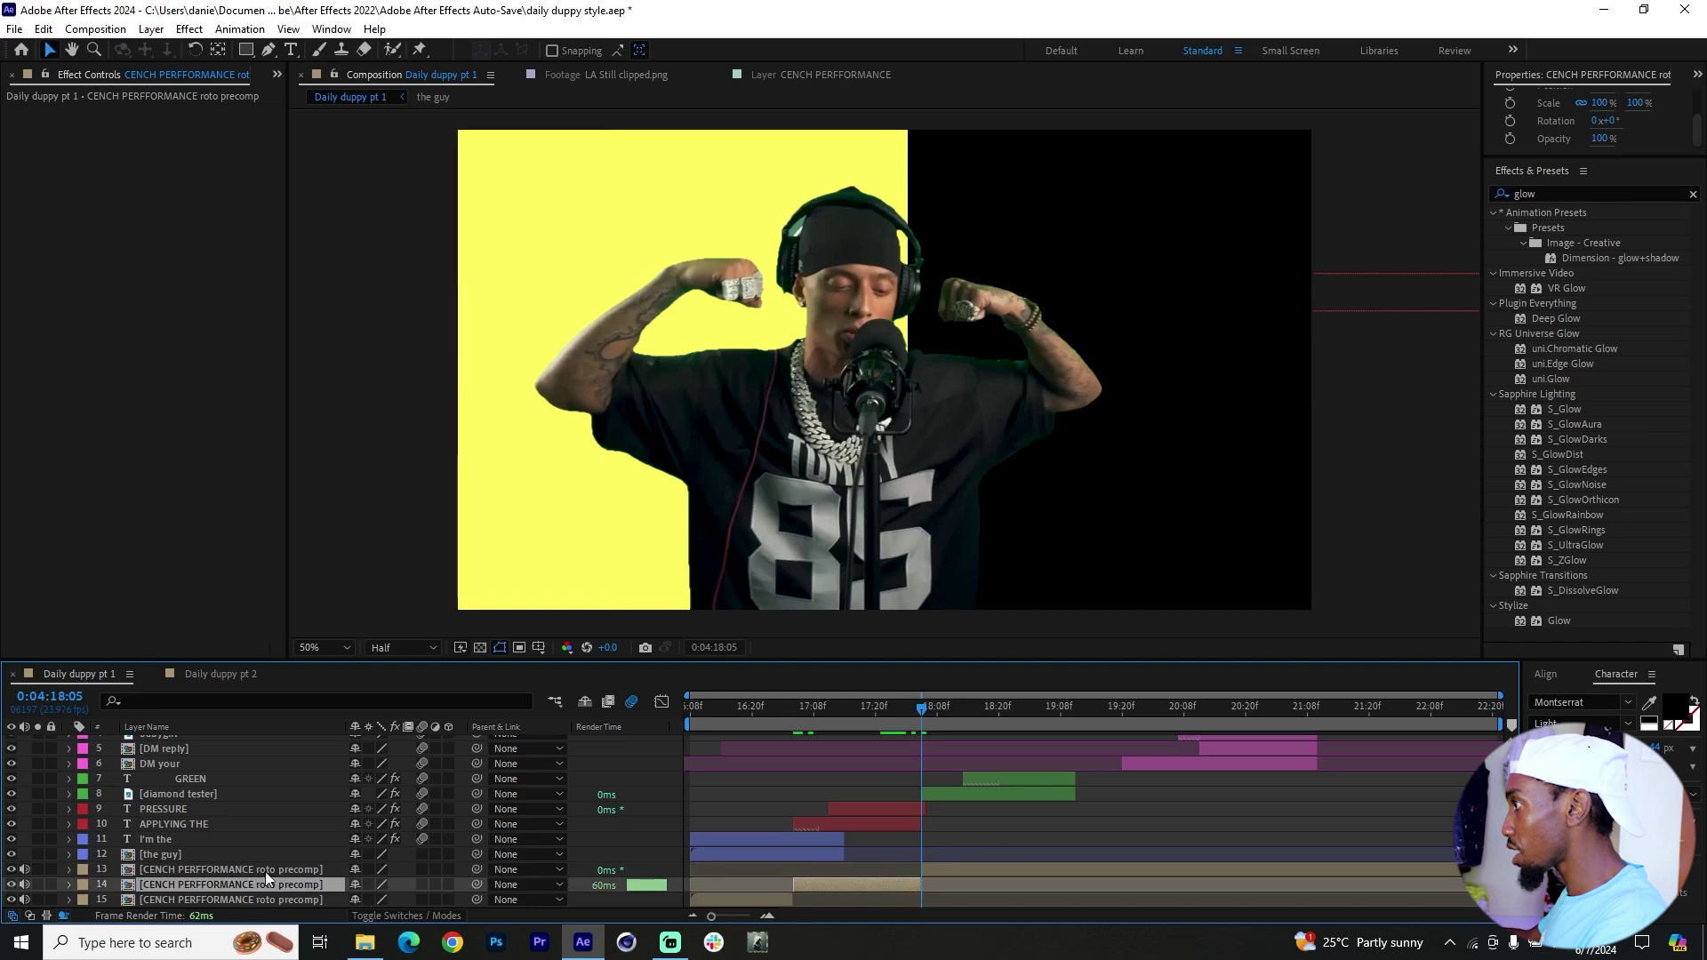
left_click_drag(262, 882, 283, 811)
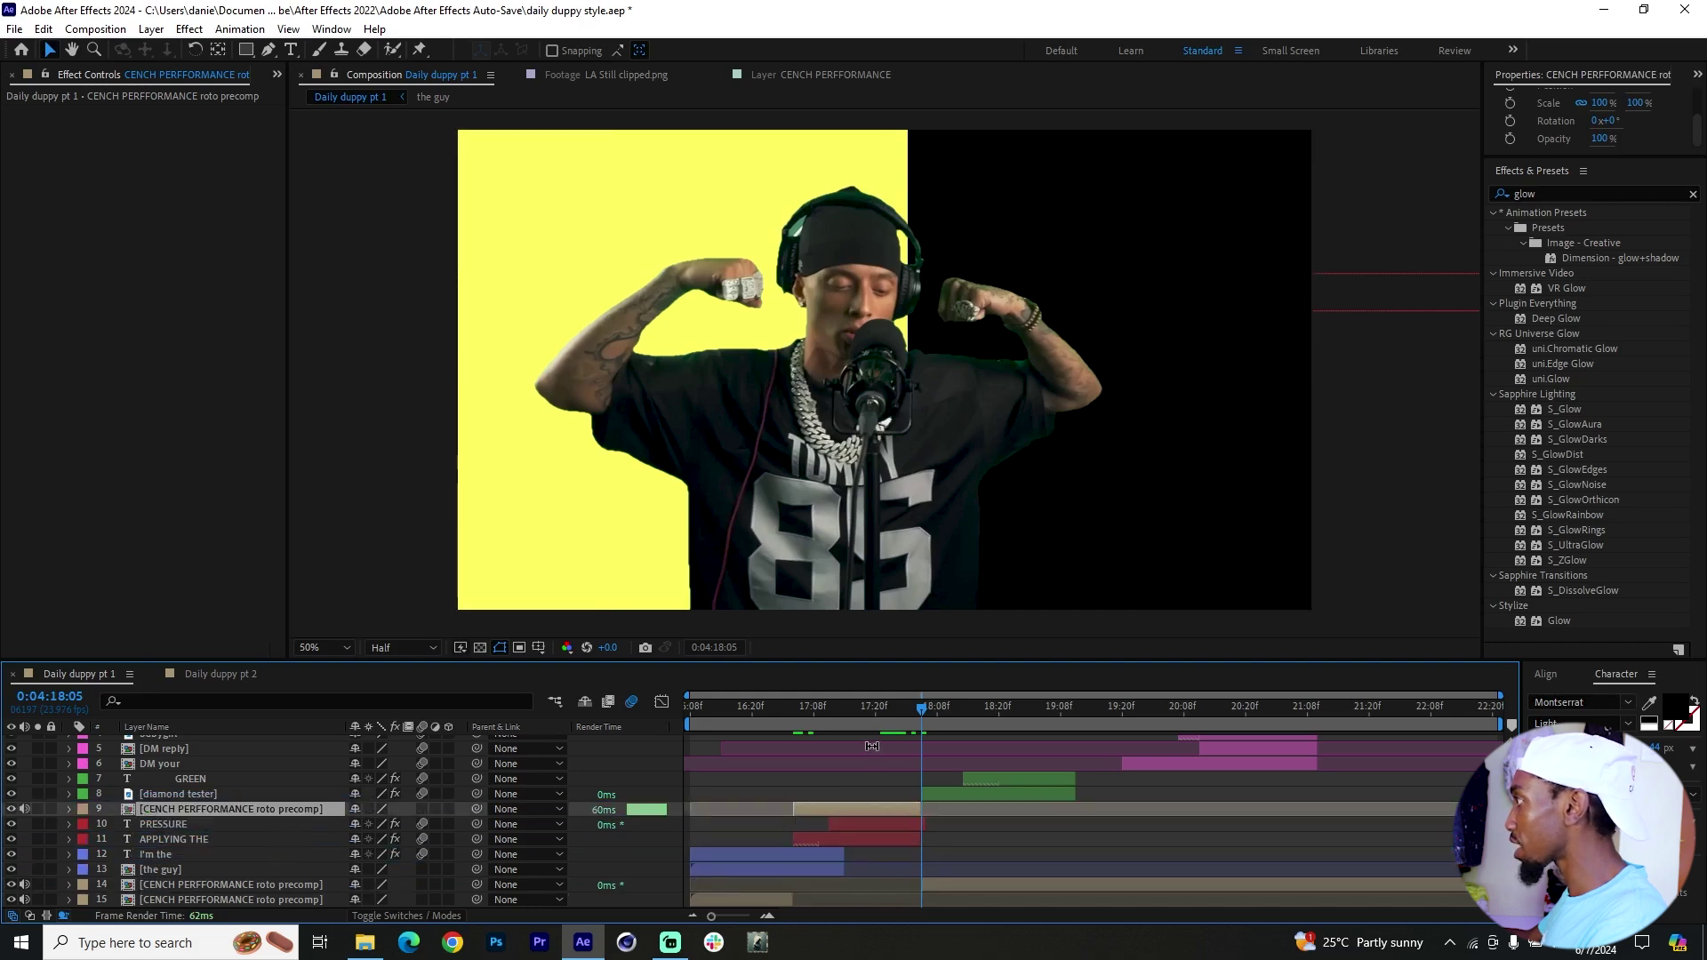
left_click(794, 711)
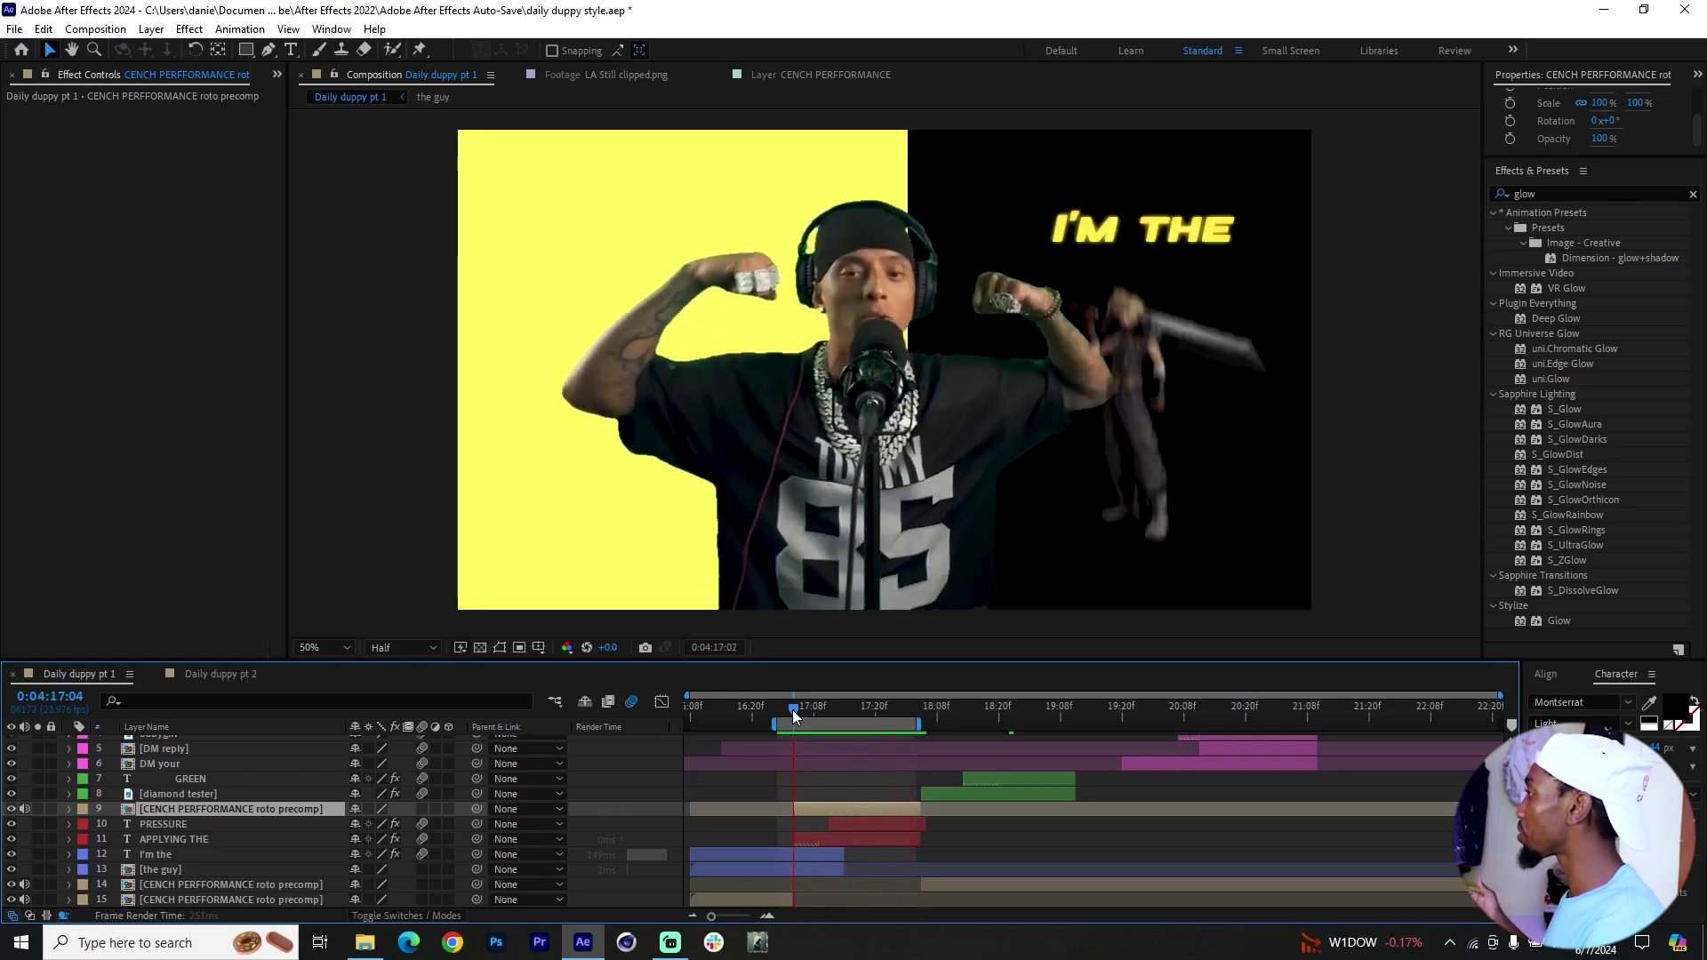
key("space")
- Place the roto precomp segment spanning the message scene above the babygirl, DM reply and DM your layers and check it there
left_click_drag(822, 723, 1025, 721)
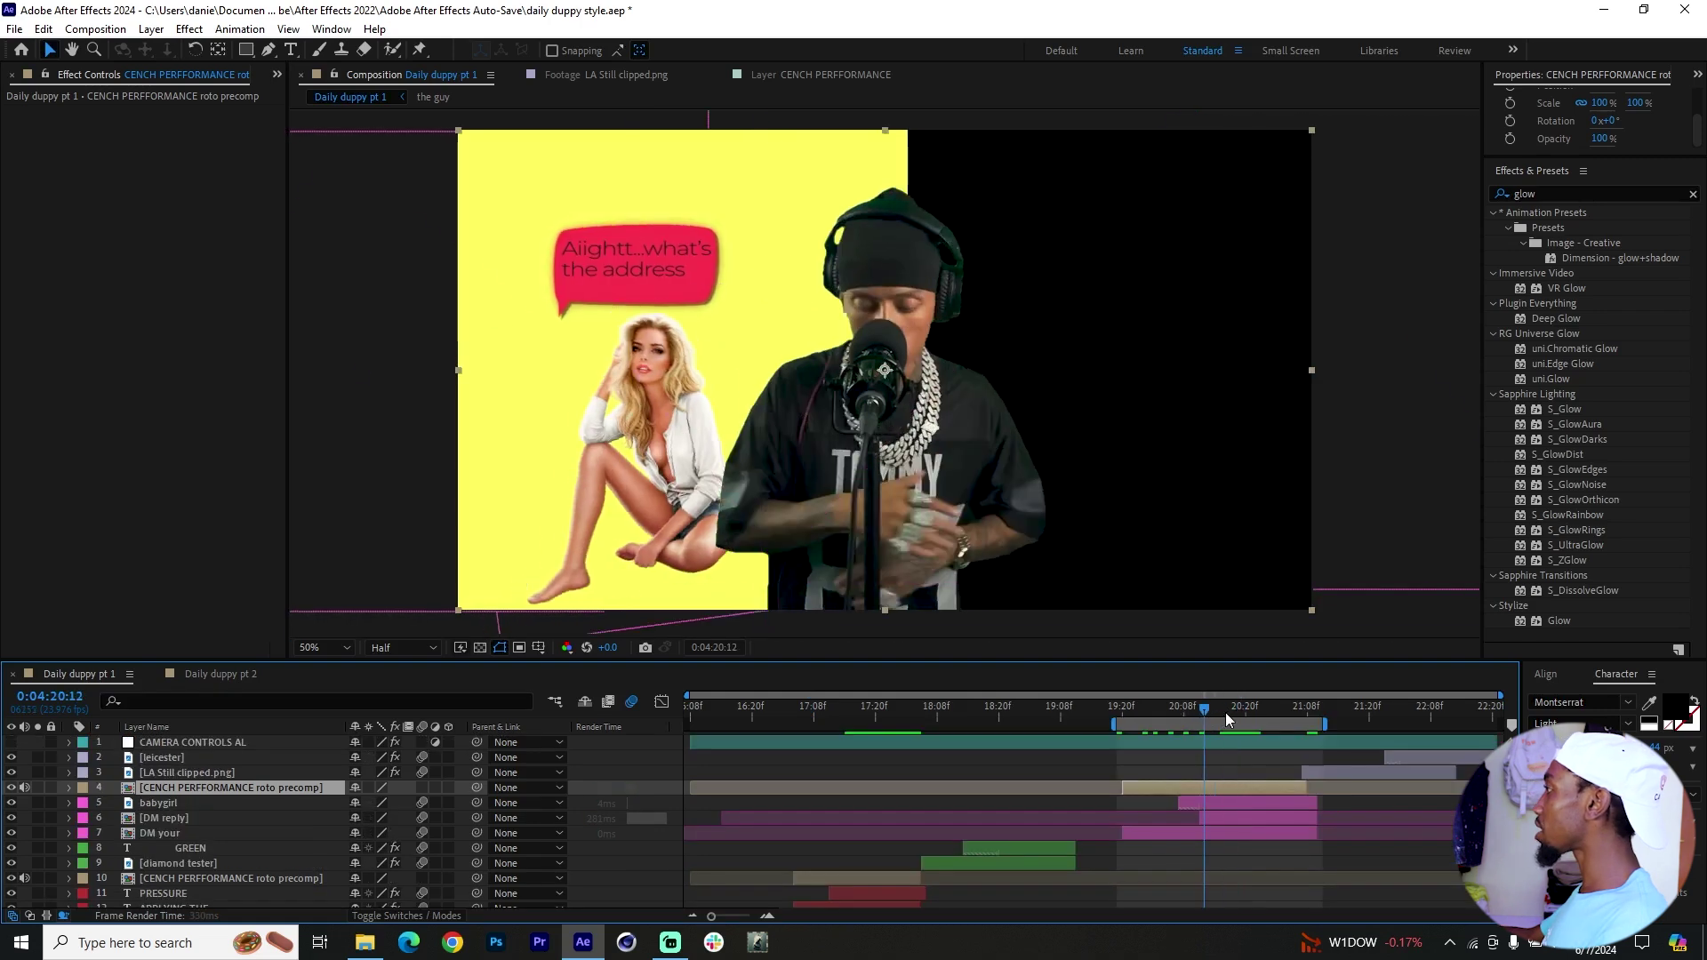
mouse_move(1227, 719)
left_mouse_down()
mouse_move(1246, 716)
mouse_move(1206, 709)
left_mouse_up()
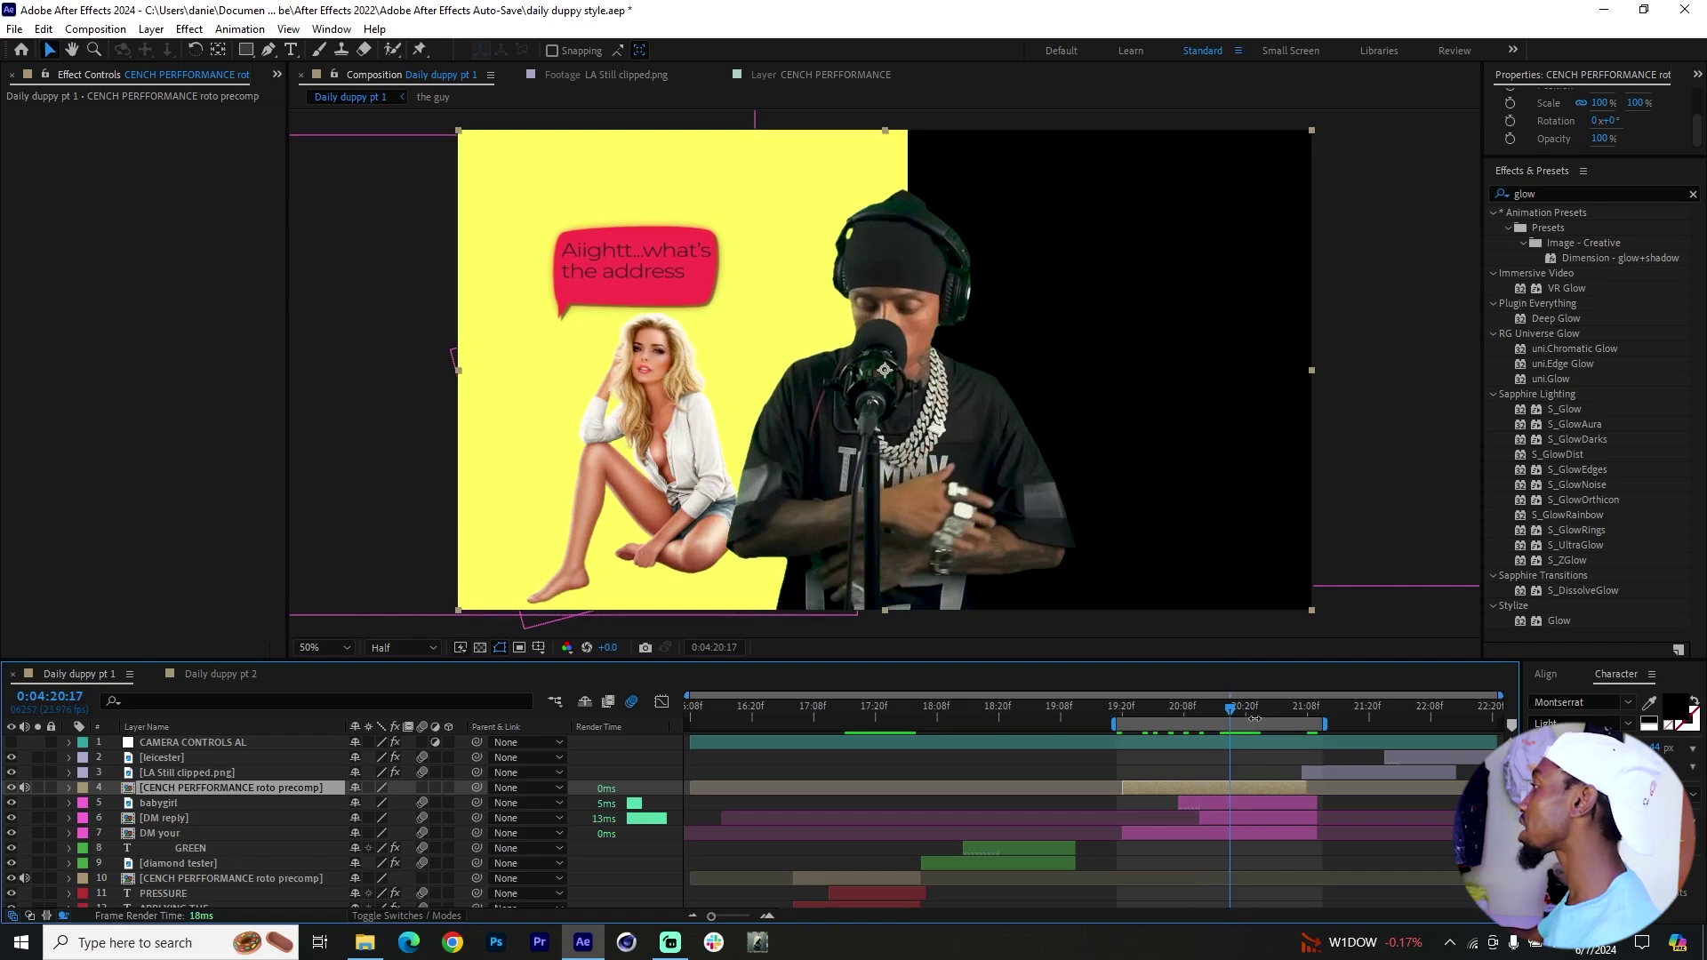
key("Page_Up")
- Extend the work area across the full timeline and play the composition from its start
left_click_drag(1317, 729, 1536, 707)
left_click_drag(848, 722, 612, 729)
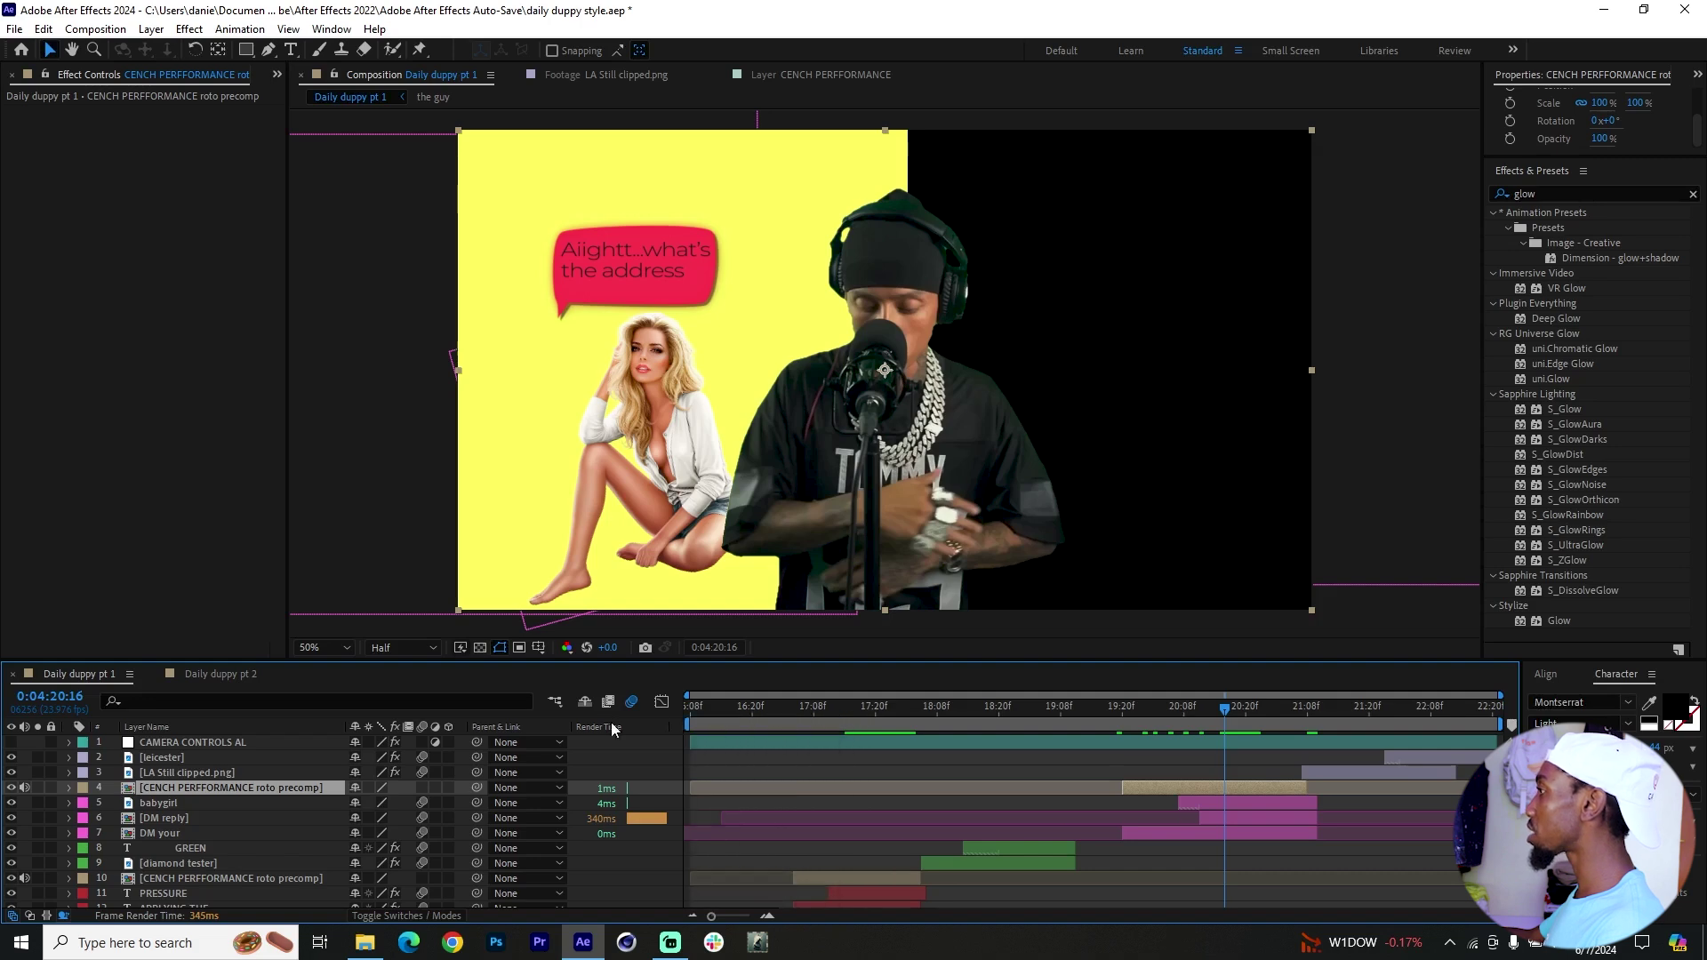
left_click_drag(814, 713, 642, 717)
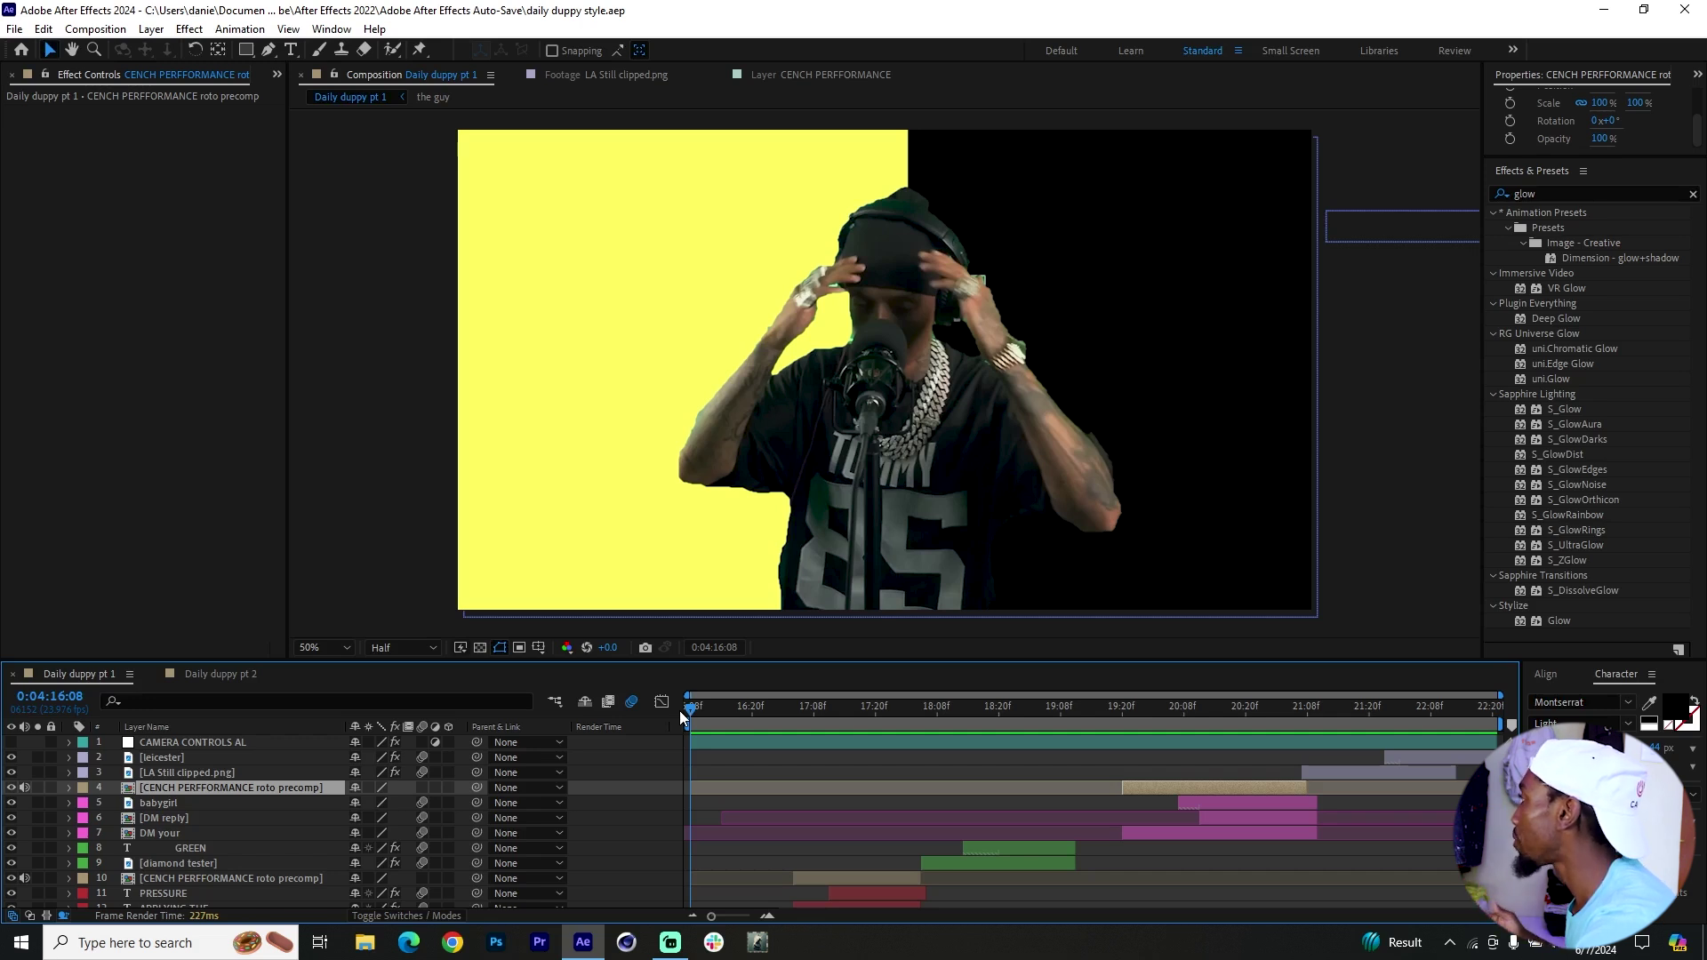
key("space")
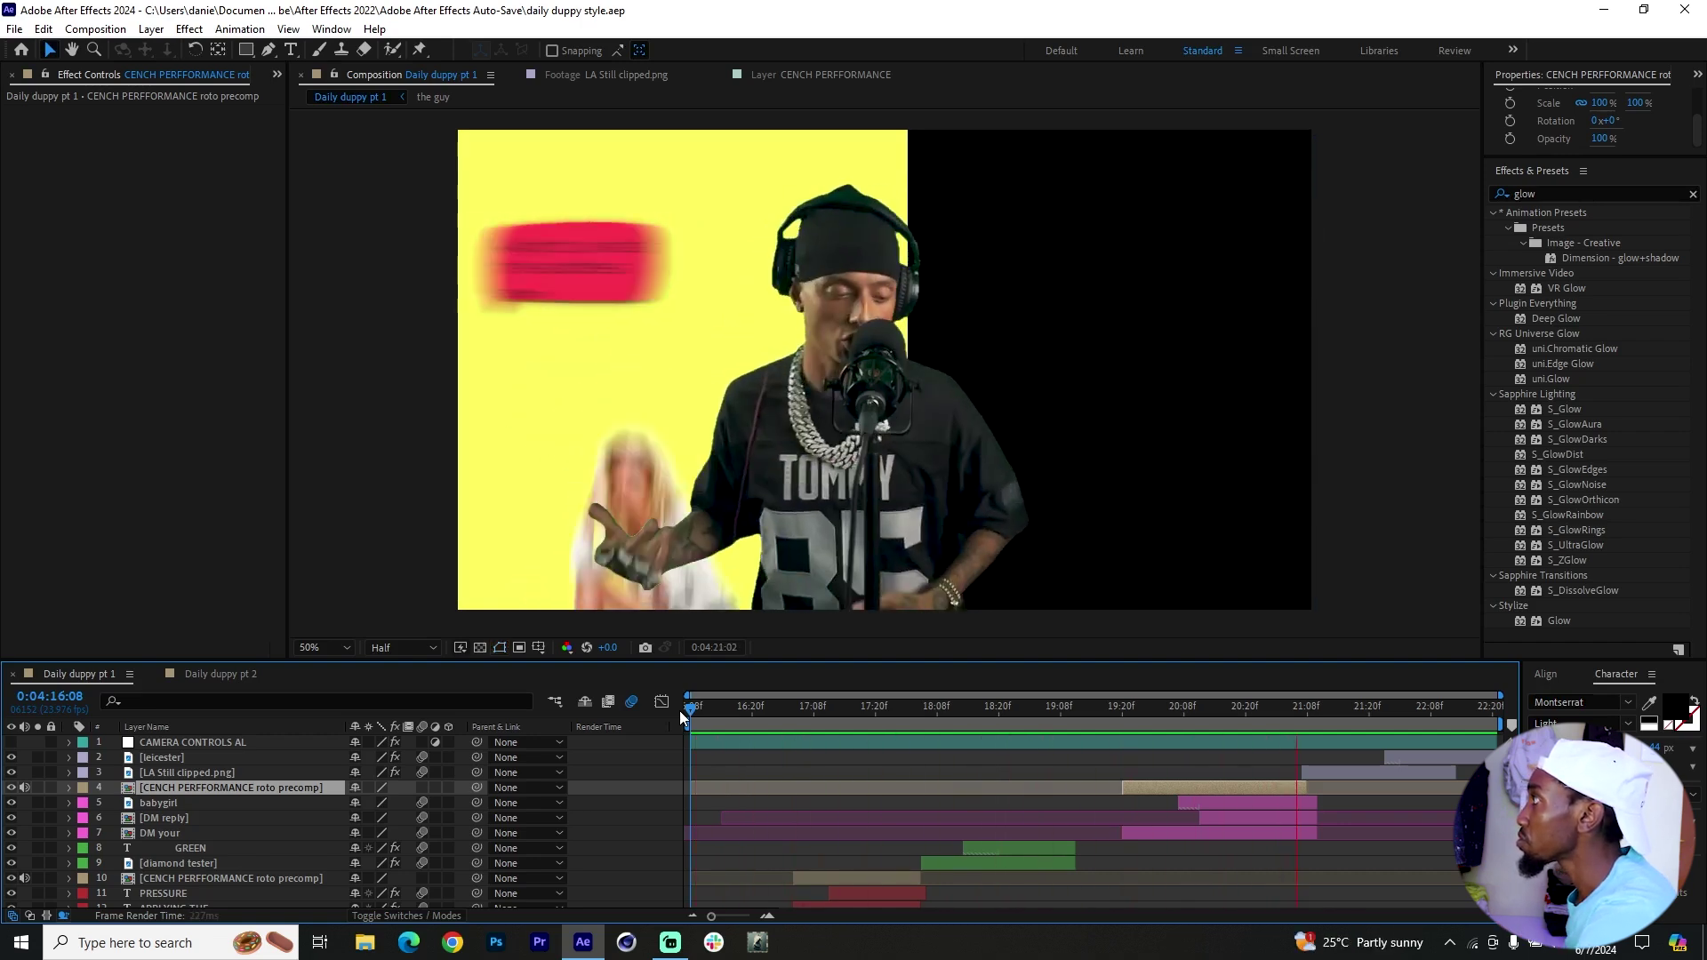
- Create a new adjustment layer at the top of the Daily duppy pt 1 composition
key("grave")
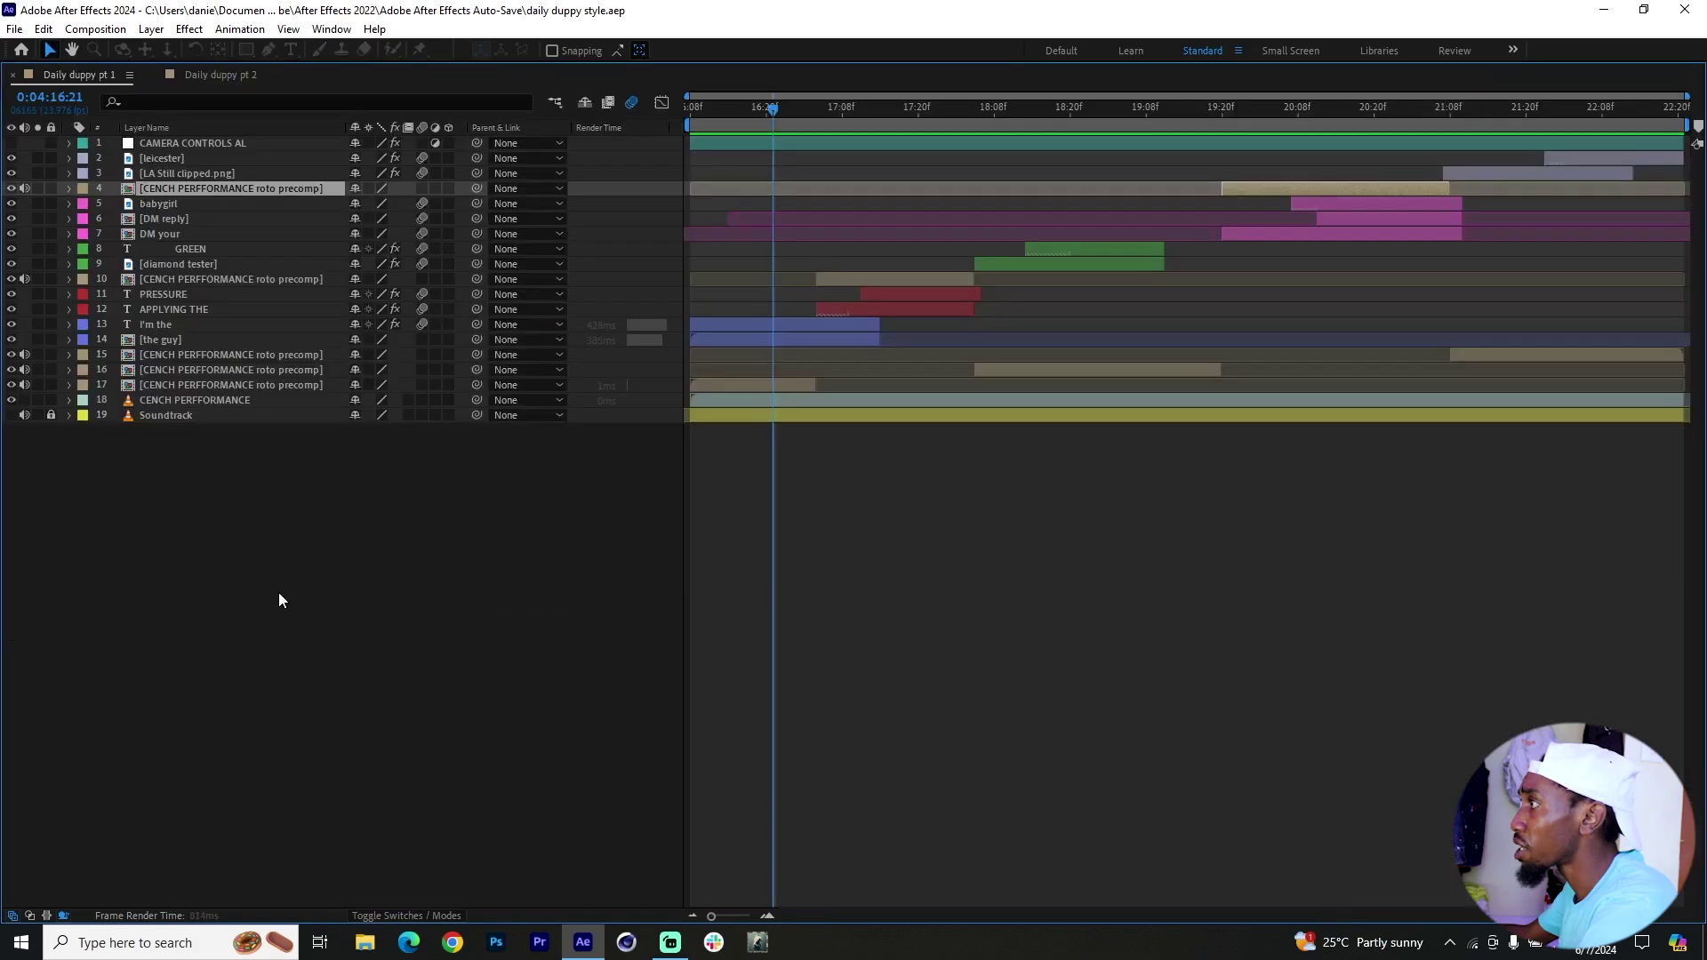
right_click(279, 592)
mouse_move(333, 607)
left_click(556, 747)
key("grave")
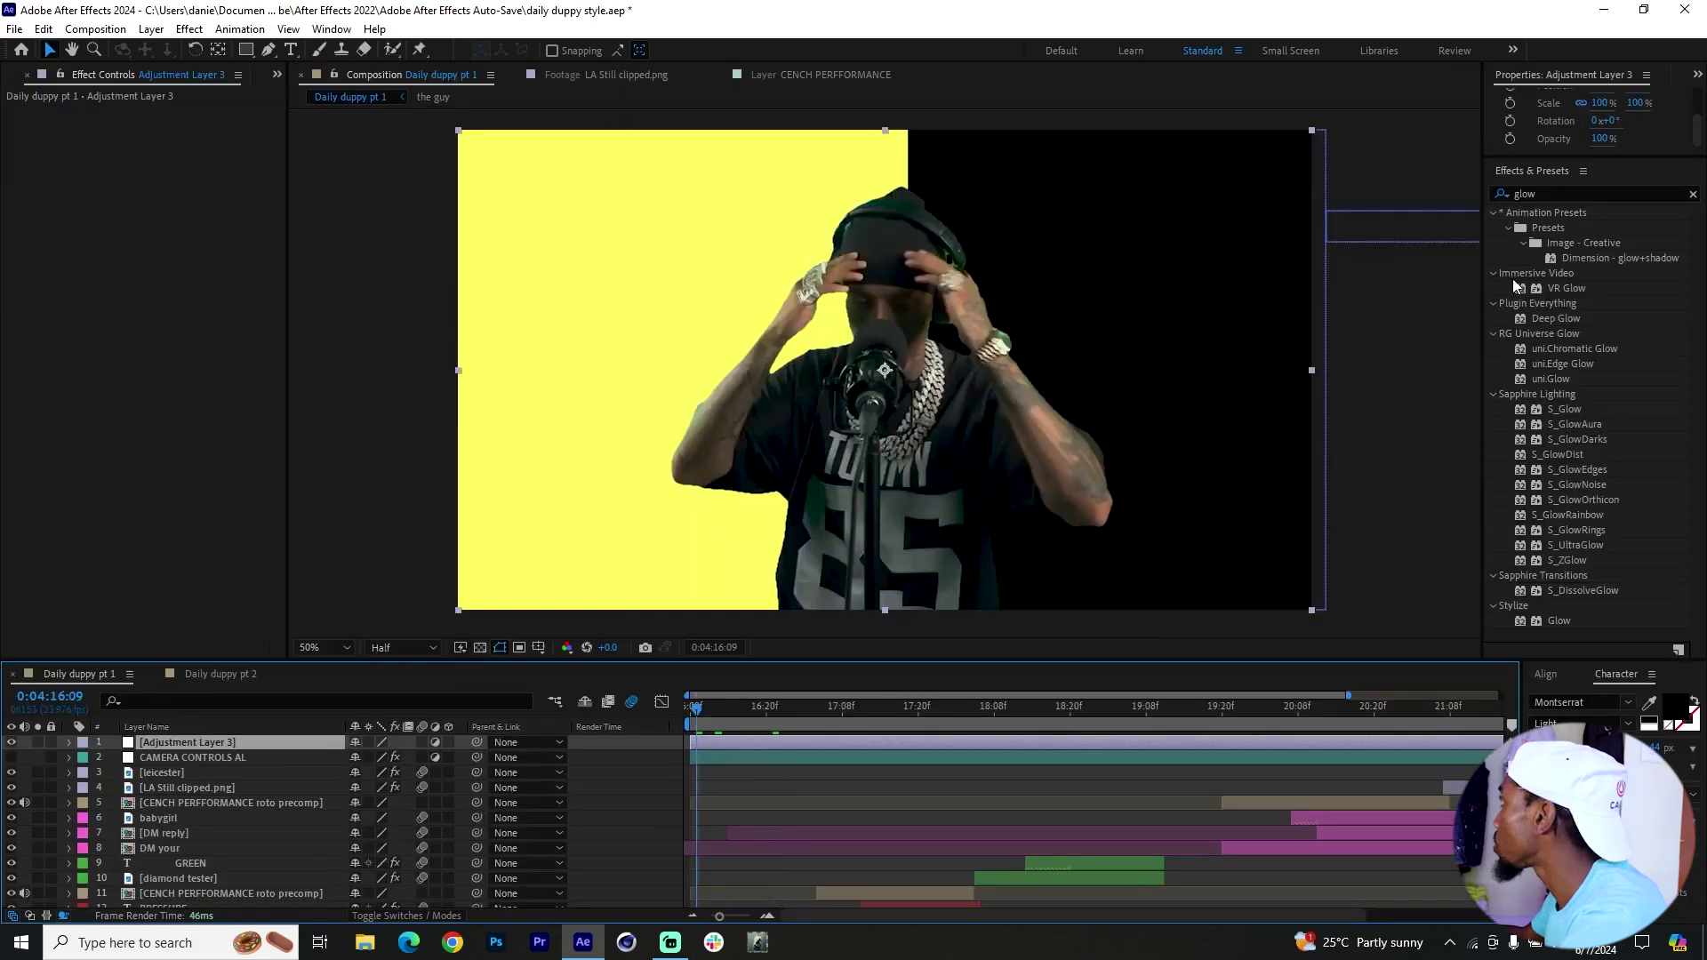
- Apply the Transform effect to the new adjustment layer and set its first Position and Scale keyframes at 0:04:16:12
double_click(1555, 193)
type("transf")
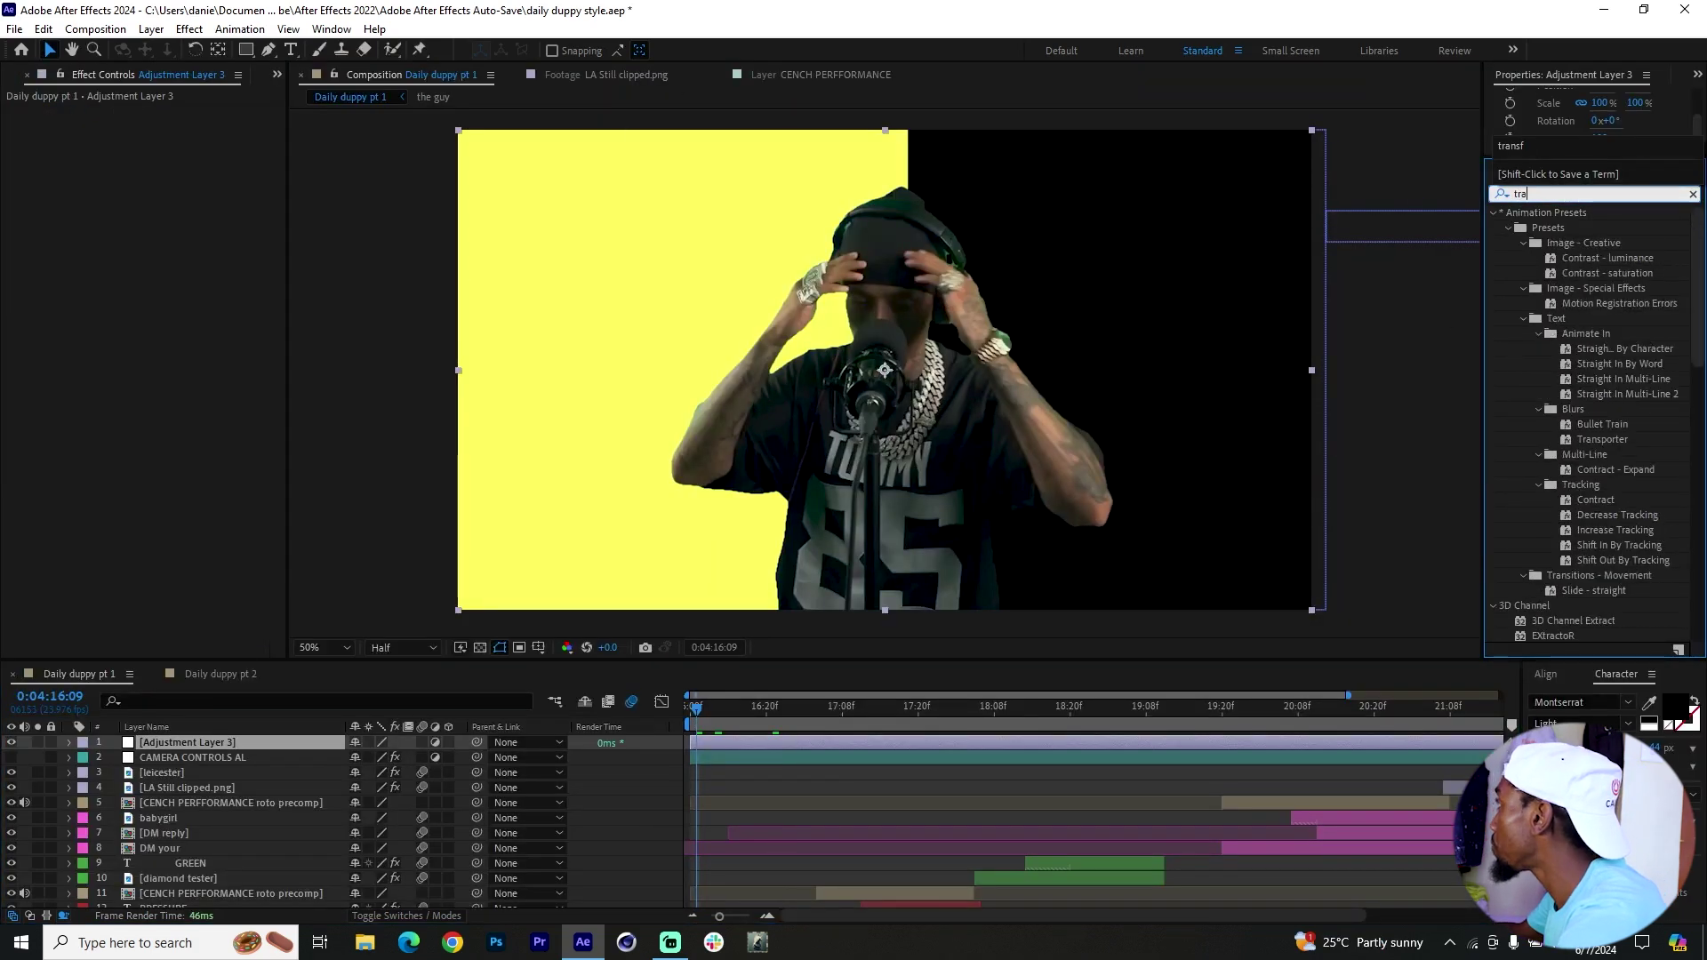
double_click(1570, 318)
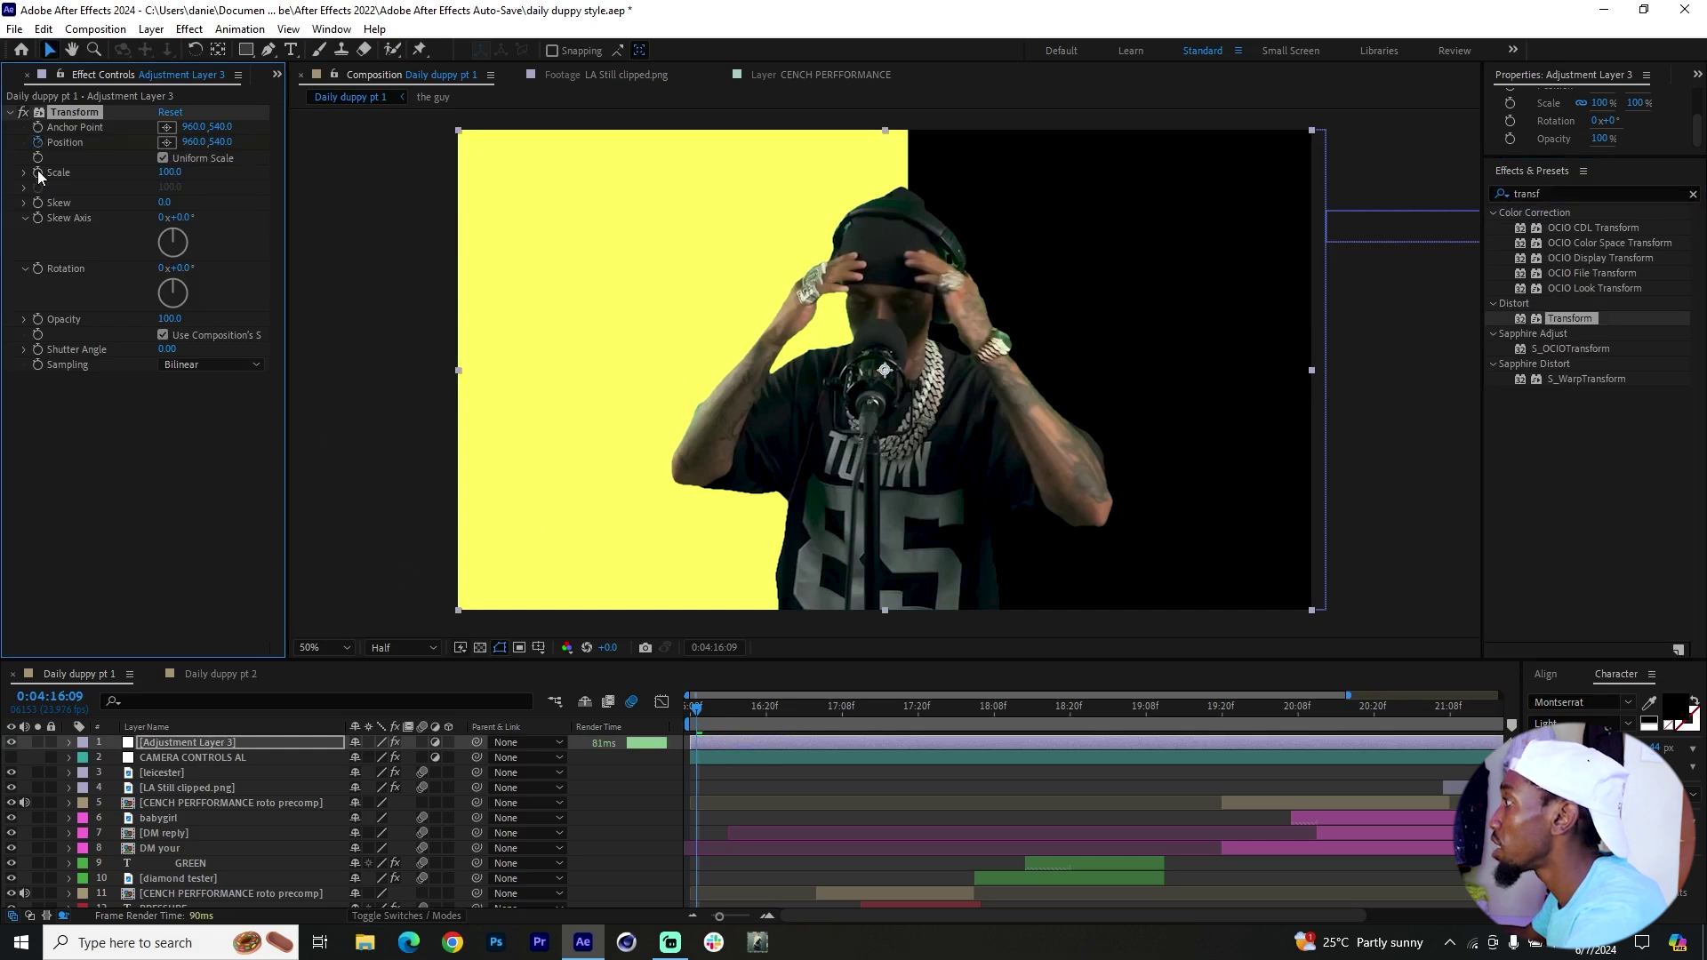
key("u")
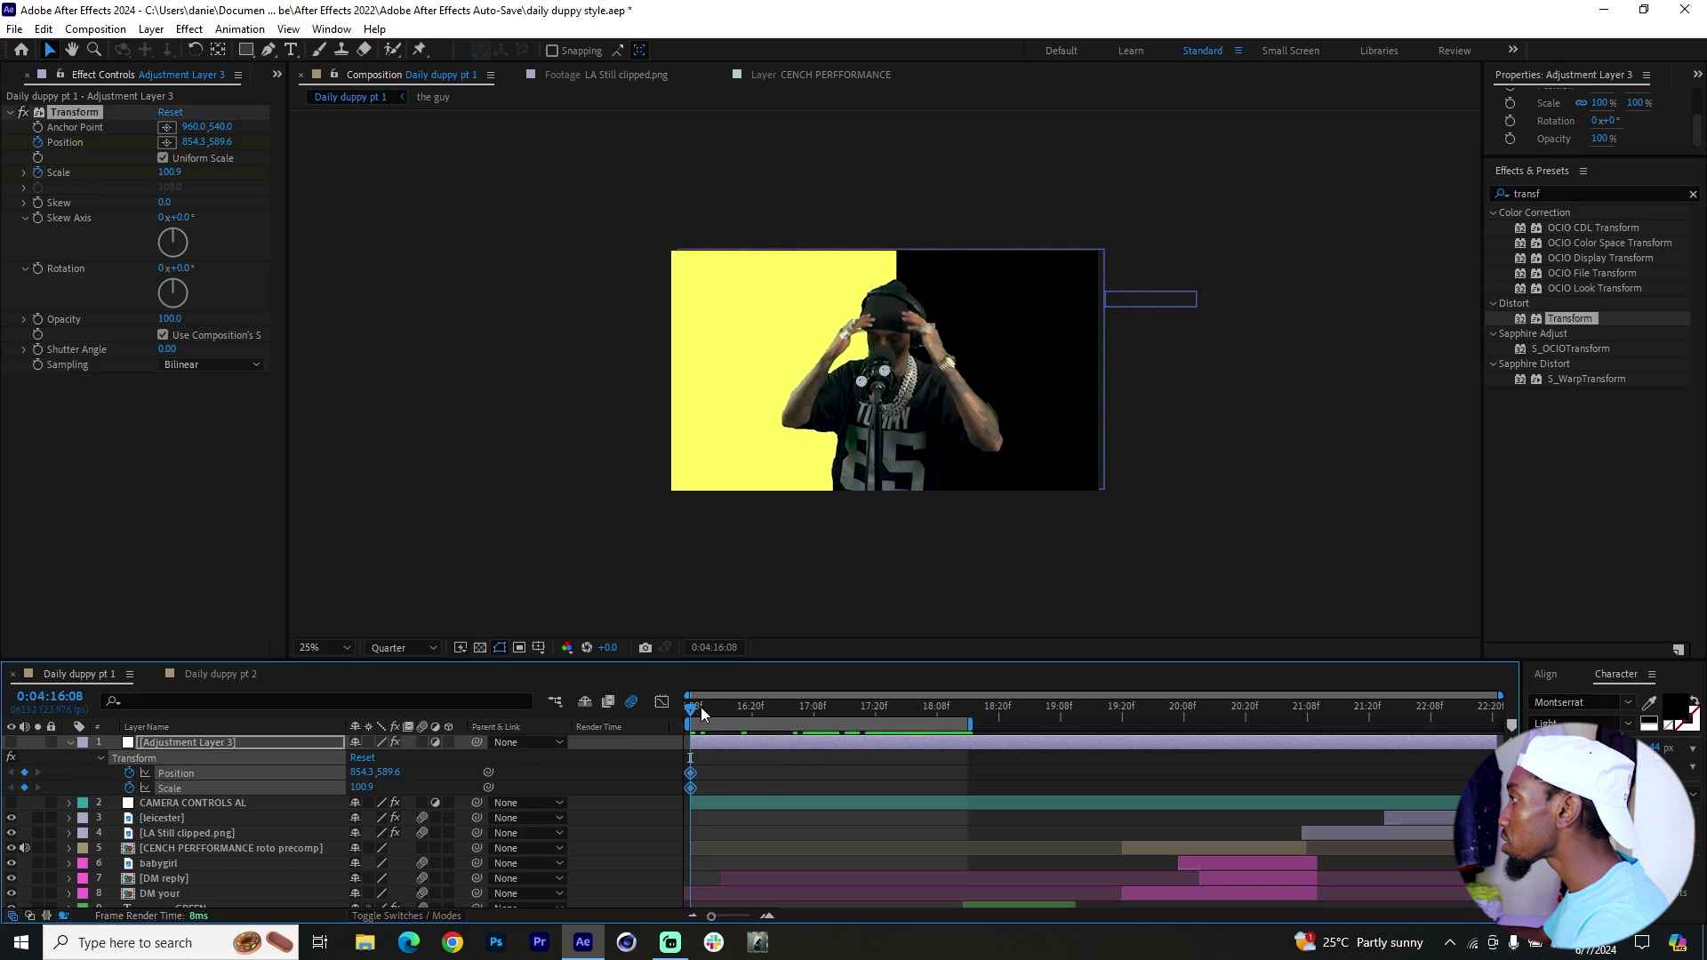
left_click_drag(700, 711, 711, 714)
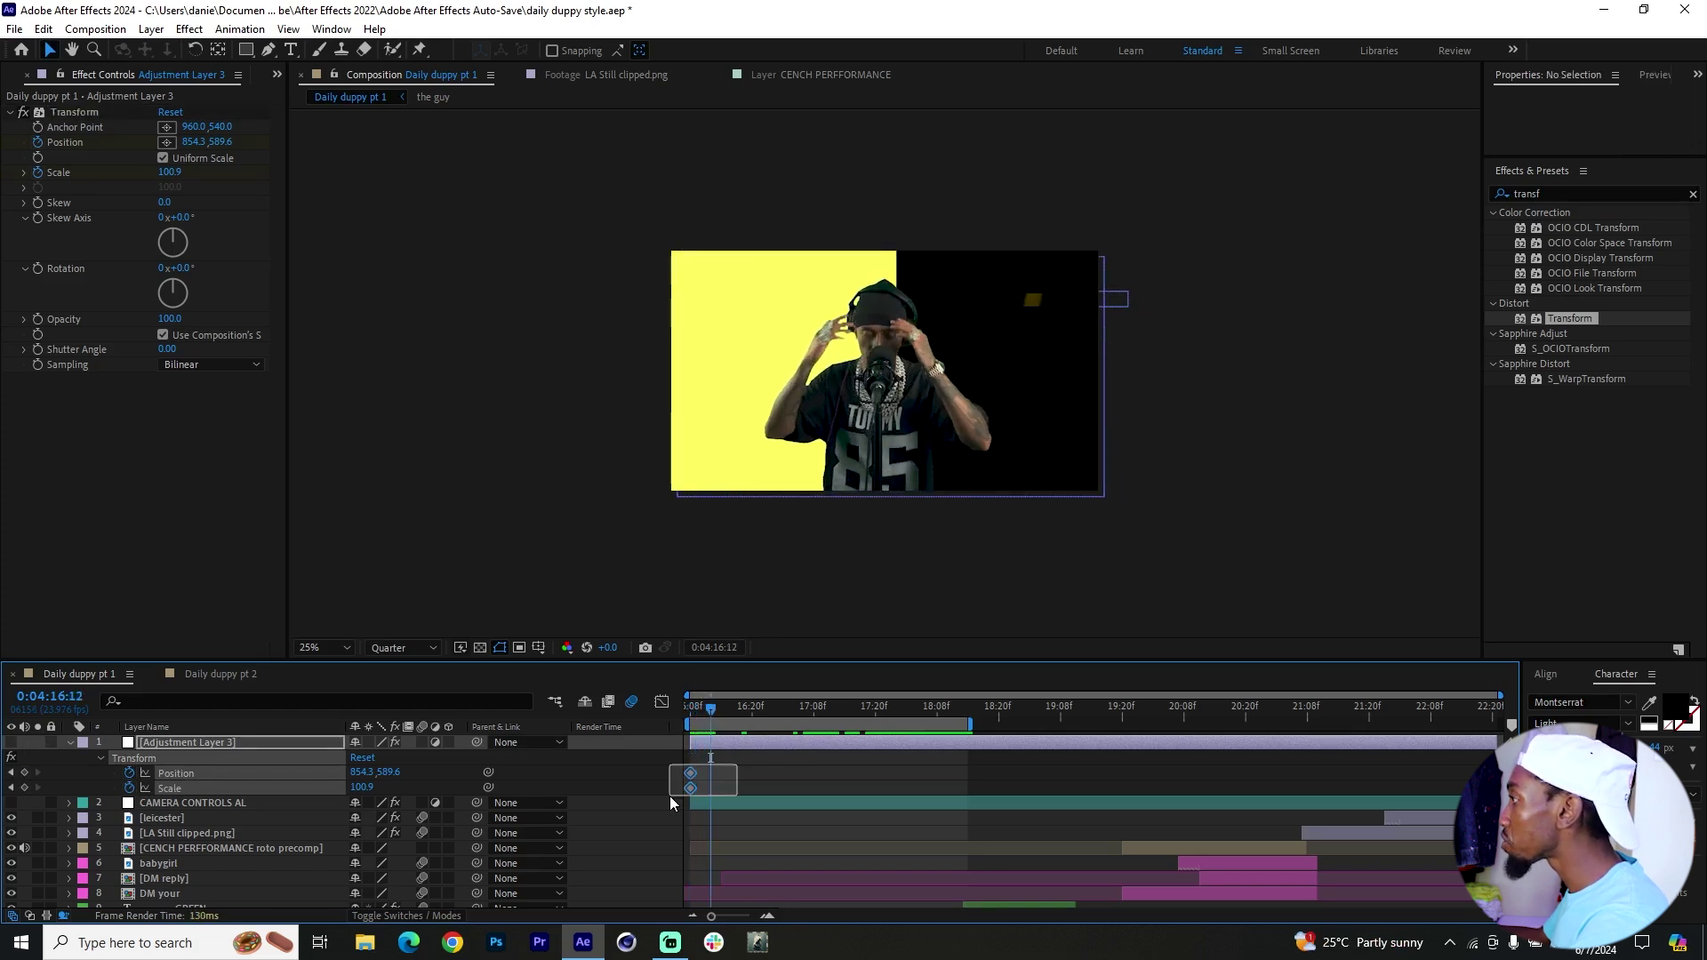
left_click_drag(691, 773, 711, 772)
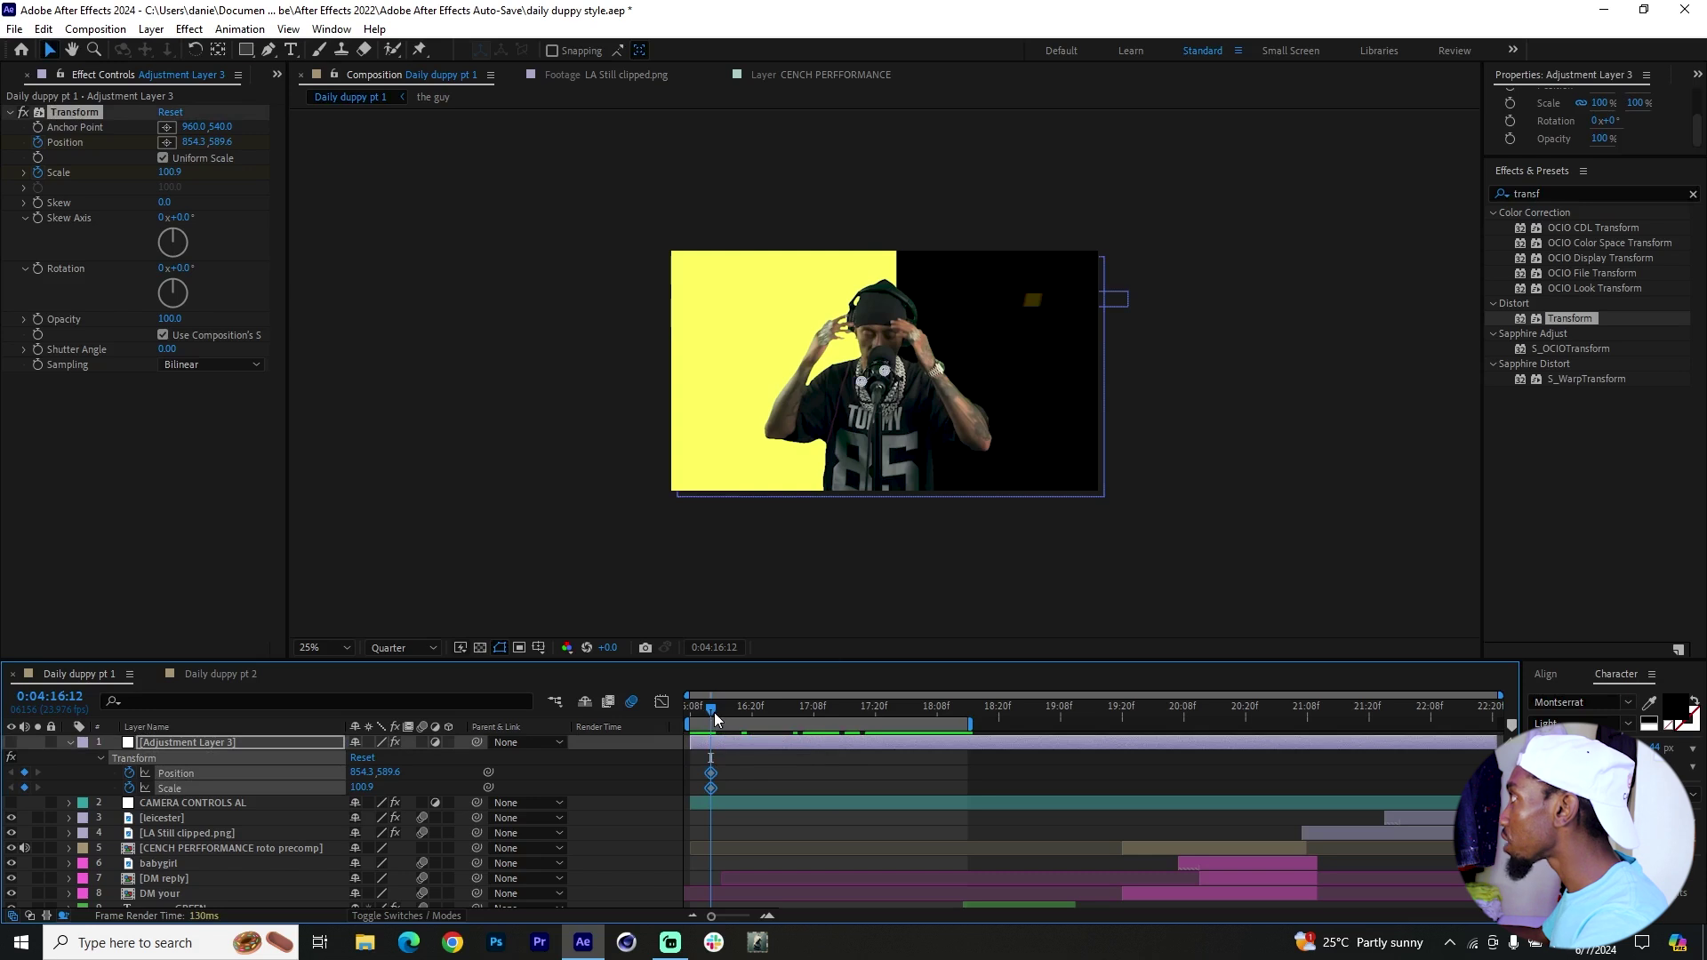
- At 0:04:16:19, keyframe the adjustment layer's Transform Scale at 120 and Position at 808, 583
left_click_drag(713, 713, 748, 720)
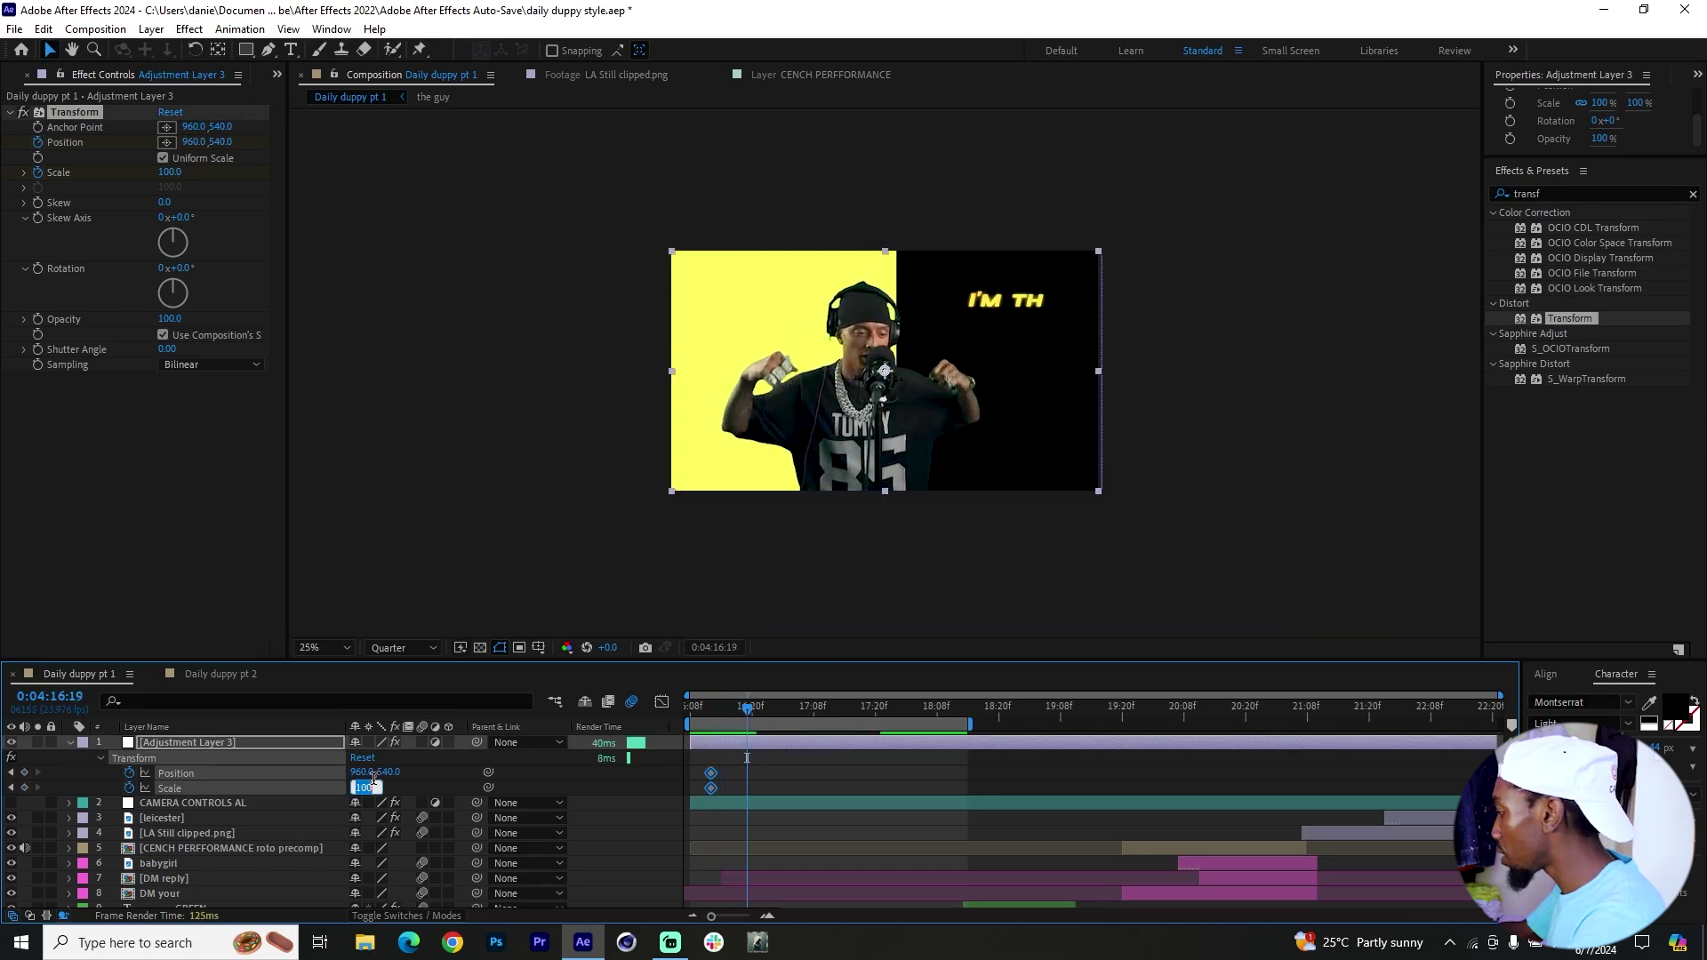
type("120")
key("Return")
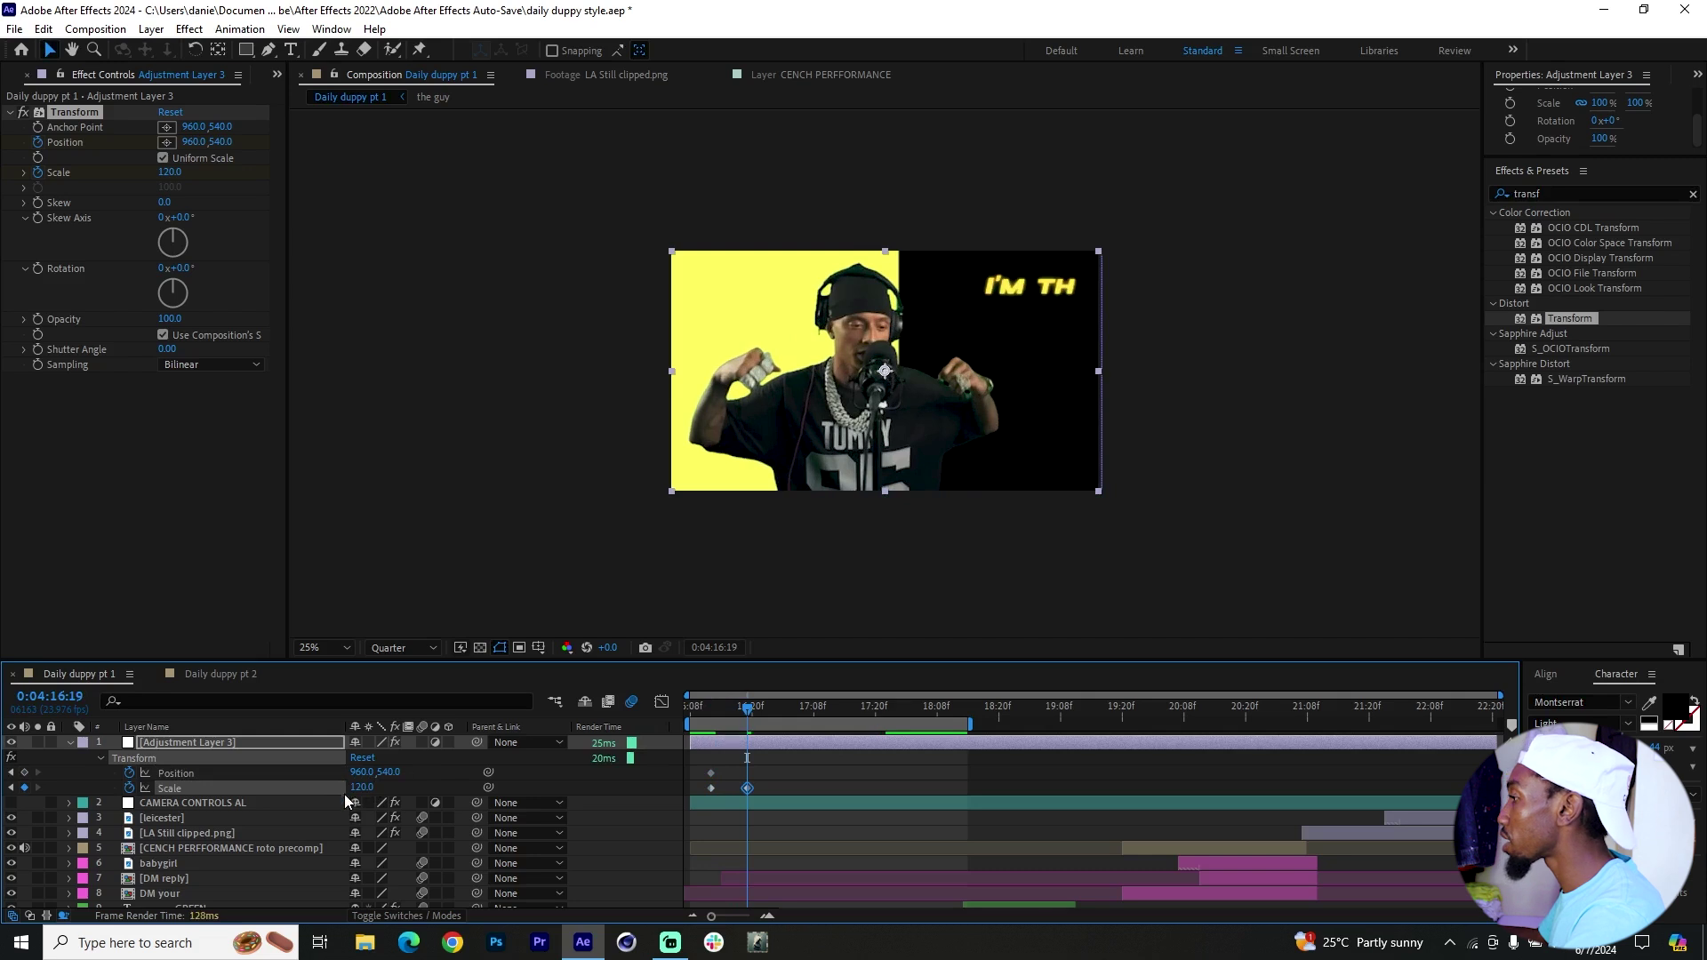
left_click_drag(367, 773, 330, 774)
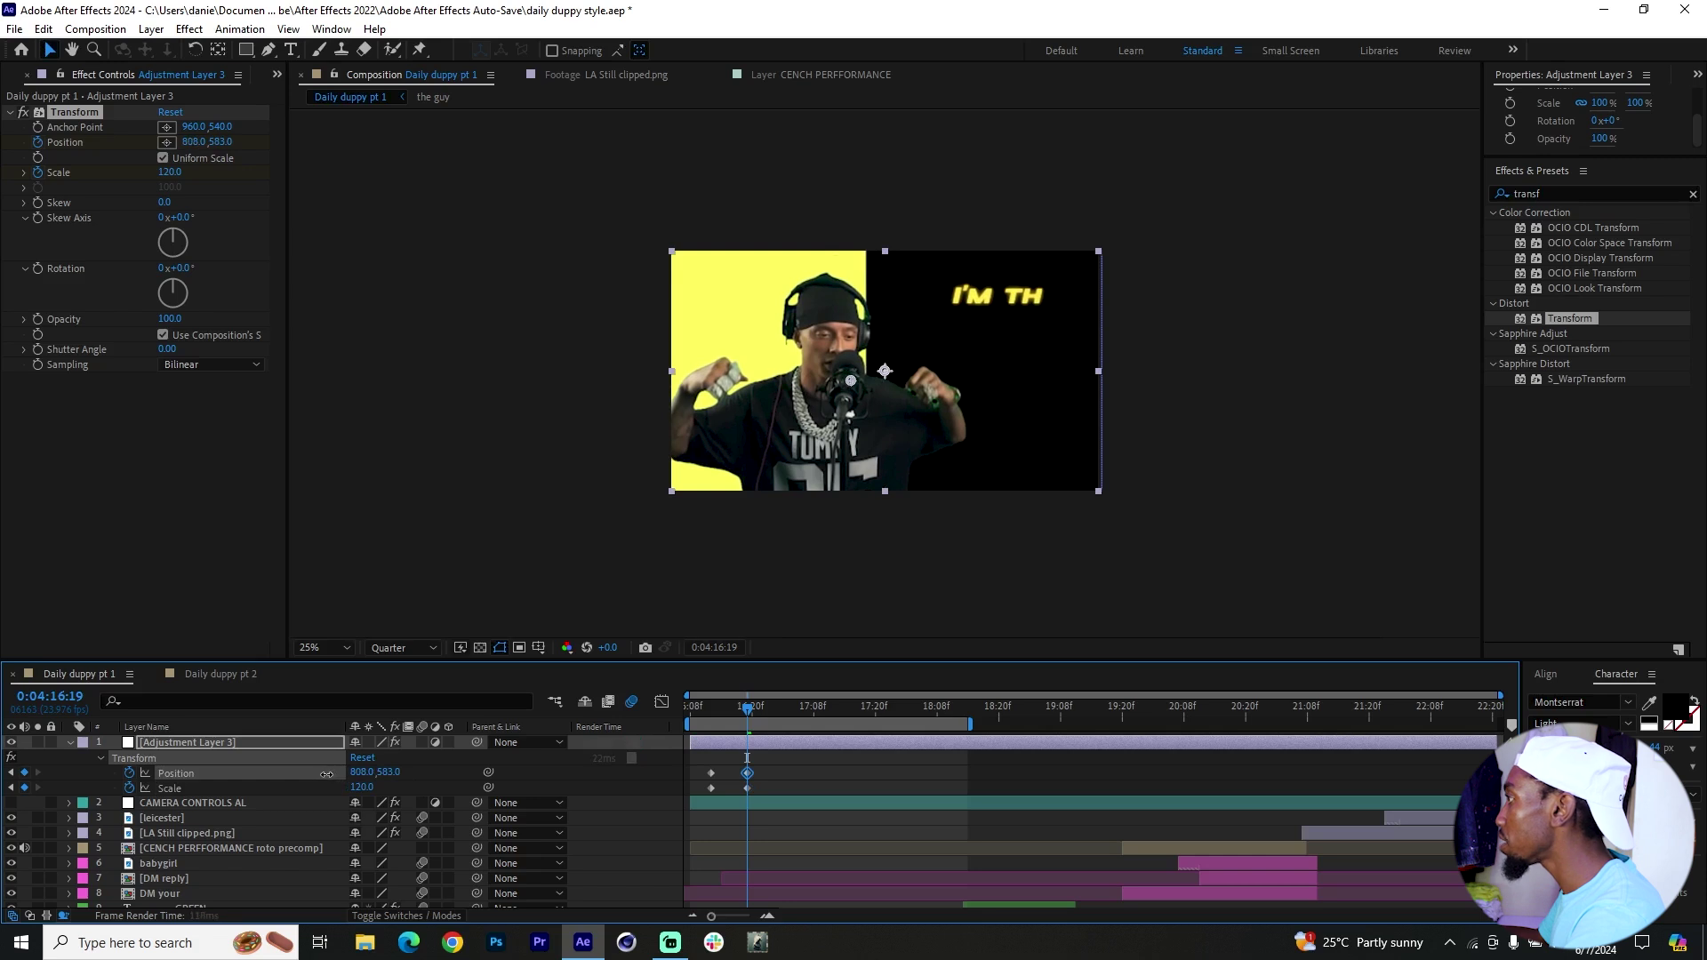
- Repeat the zoomed-in Position and Scale keyframes at 0:04:17:03, and reset the Transform effect to its defaults at 0:04:17:07
left_click_drag(784, 721, 786, 723)
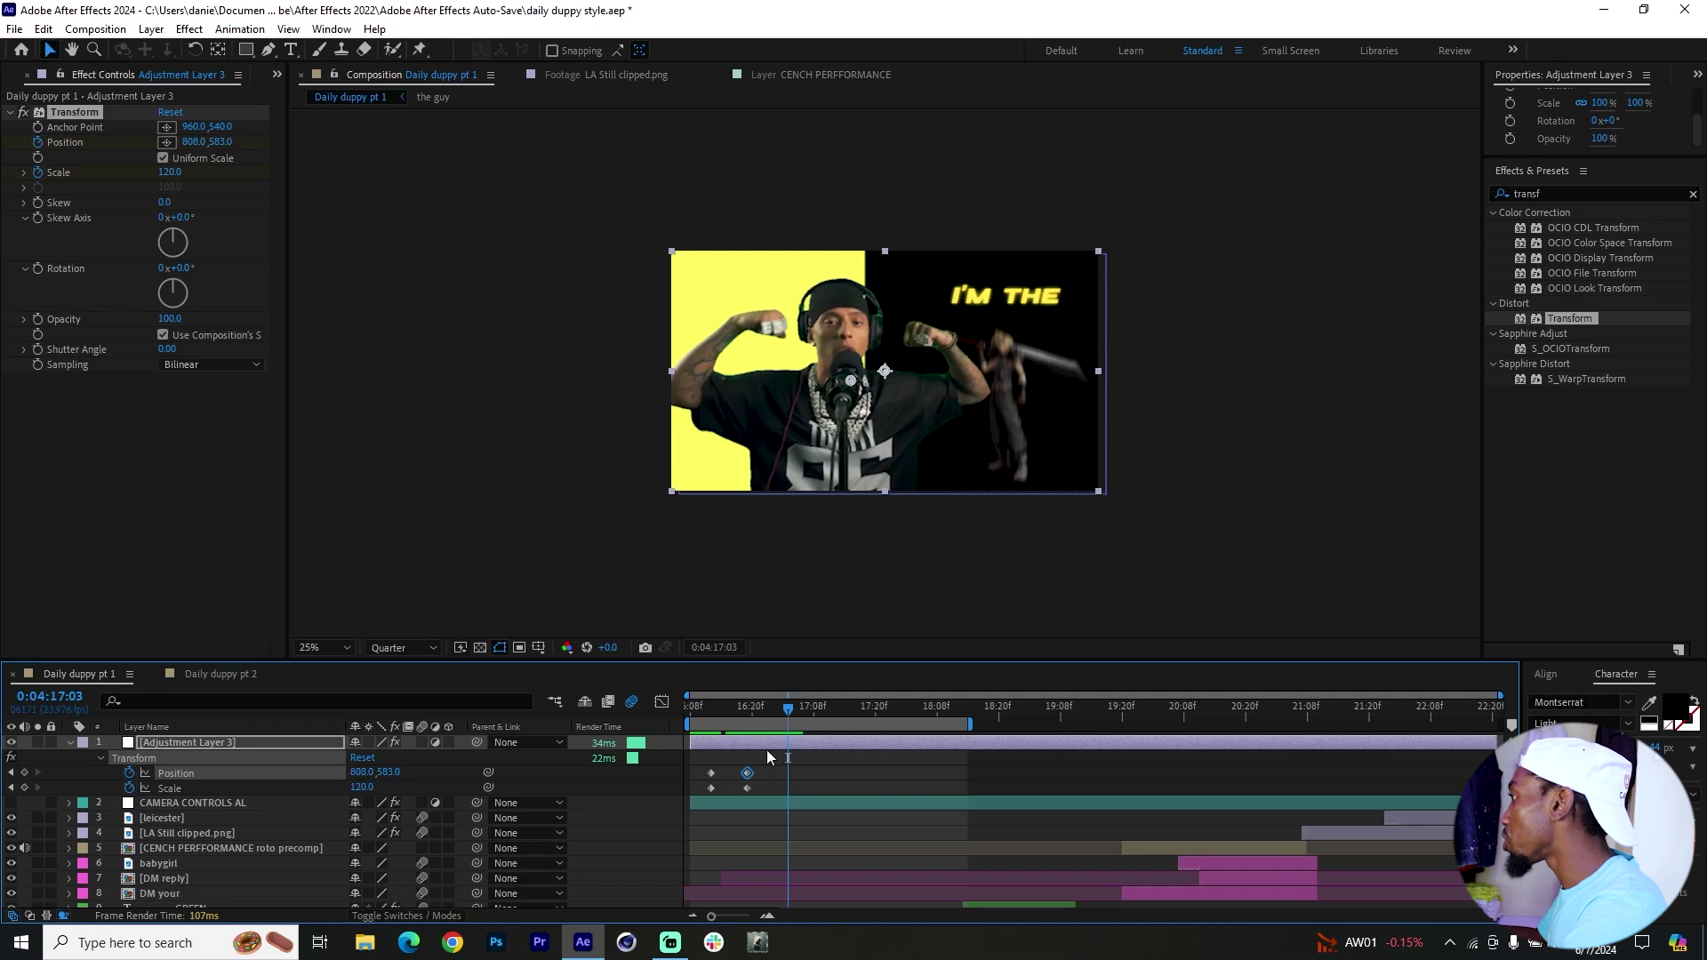
left_click_drag(756, 761, 736, 791)
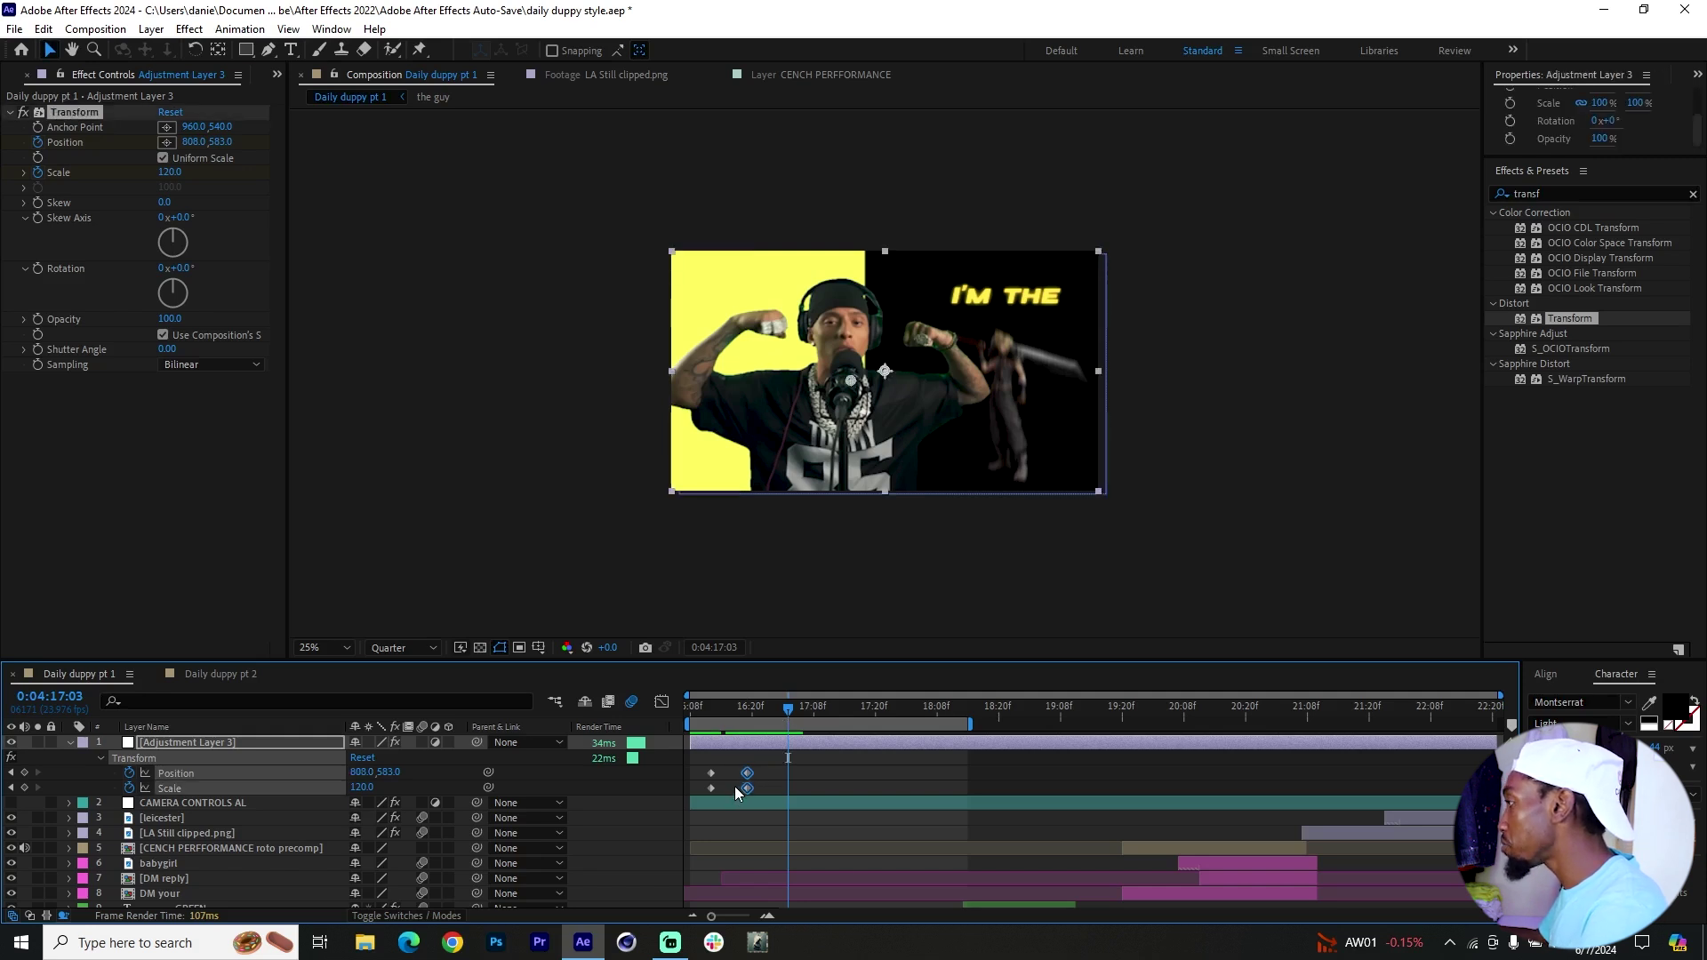
left_click_drag(790, 715, 808, 722)
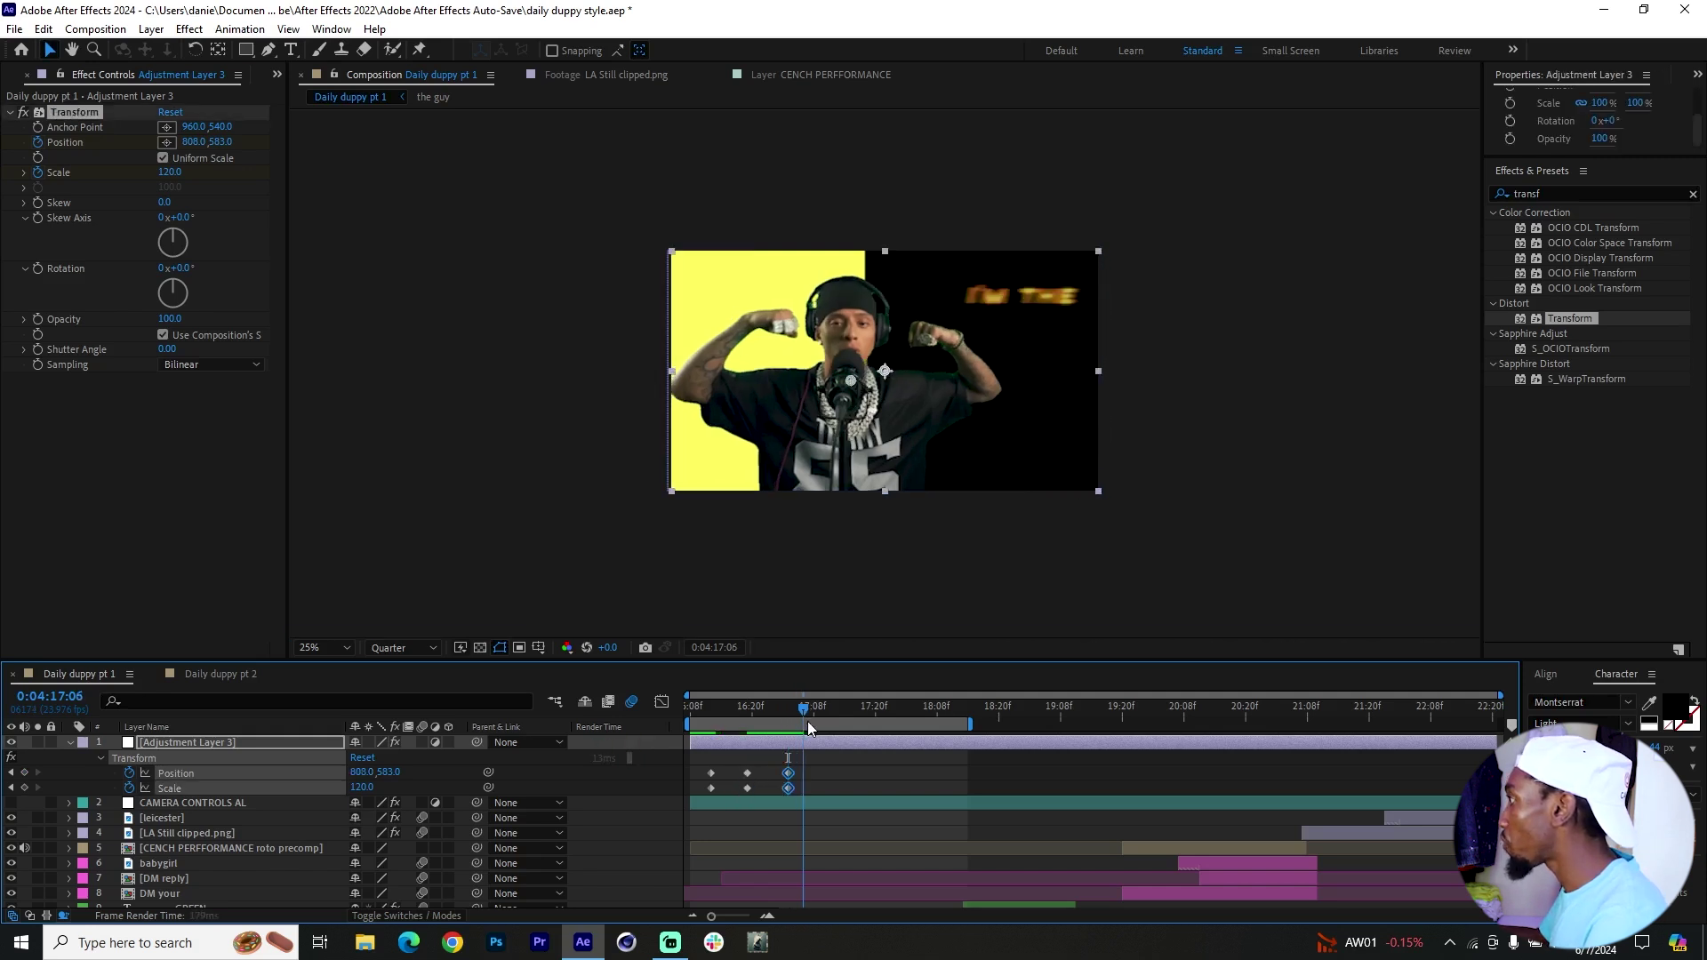
left_click(363, 758)
- At 0:04:17:13, keyframe the Transform effect's Scale at 120 and Position at 803, 630
left_click_drag(770, 722, 839, 723)
left_click(839, 776)
key("Return")
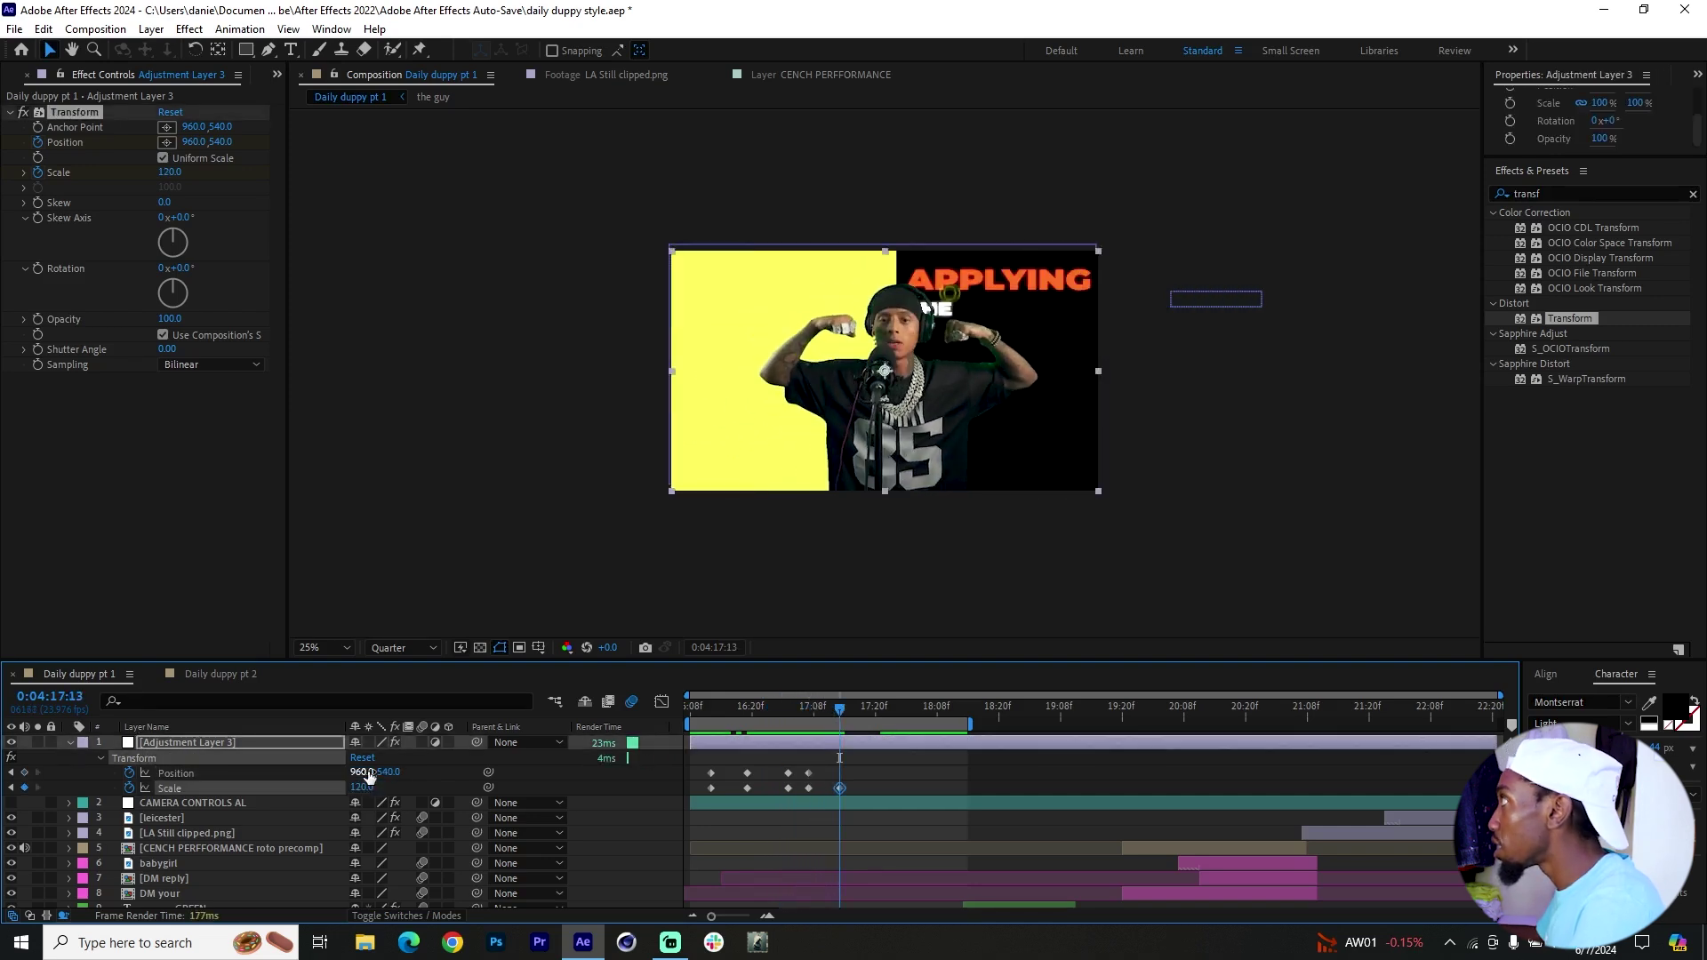
left_click_drag(365, 772, 473, 766)
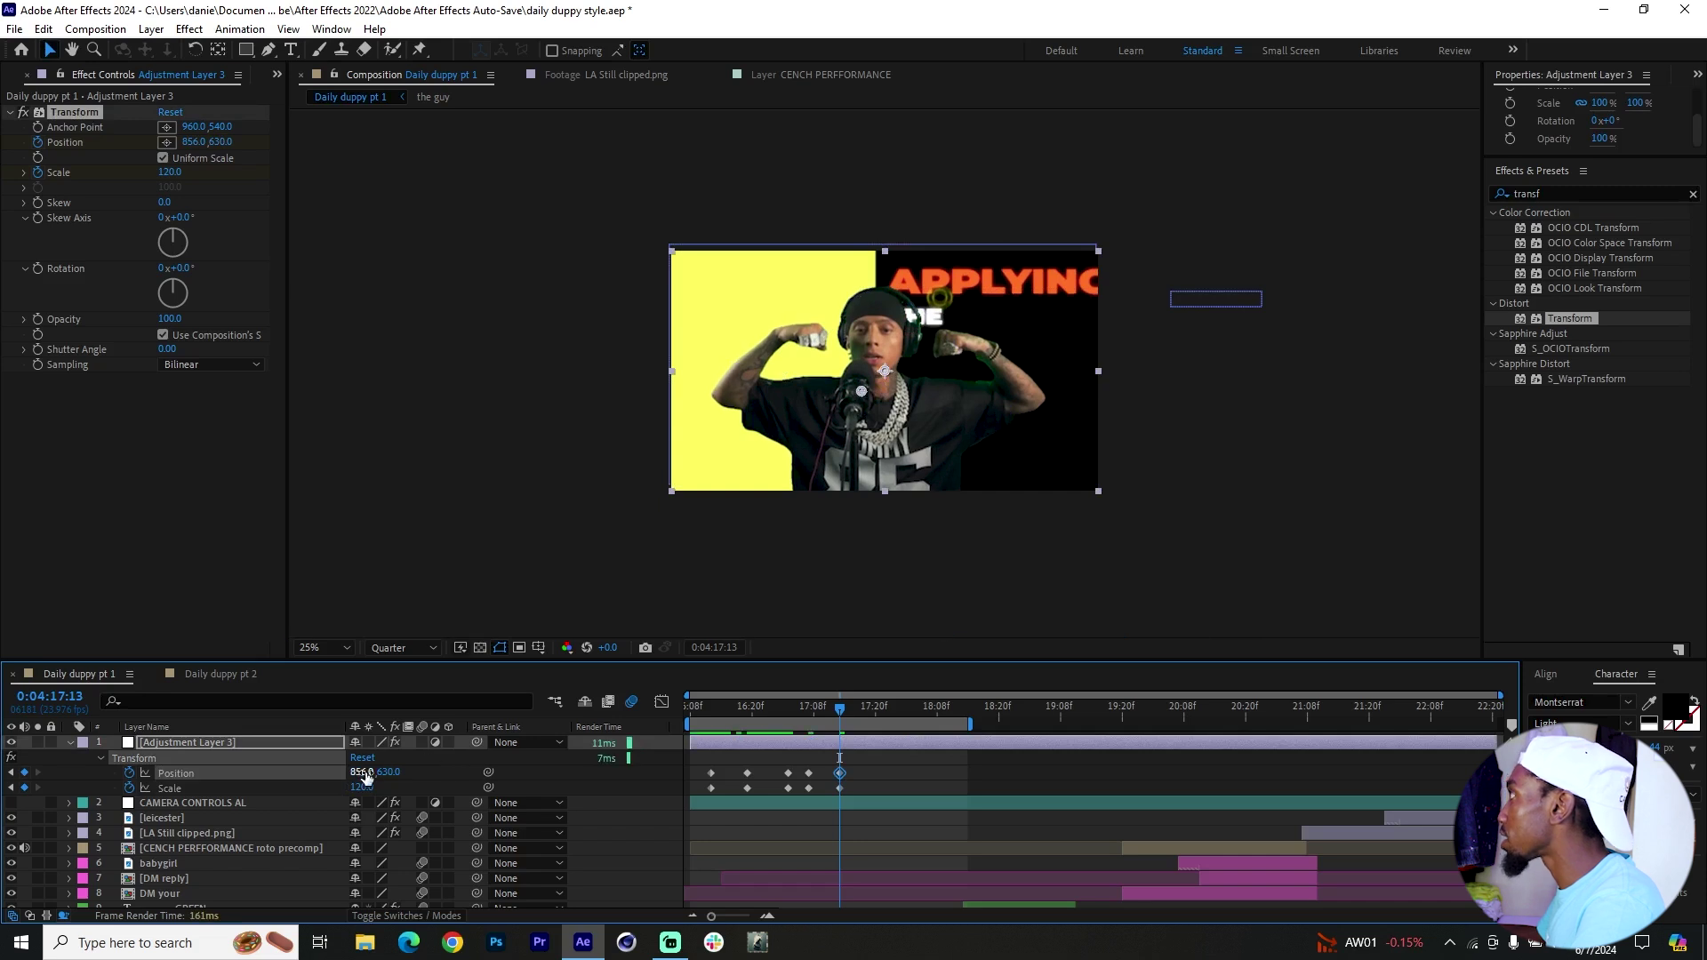
left_click_drag(365, 776, 329, 777)
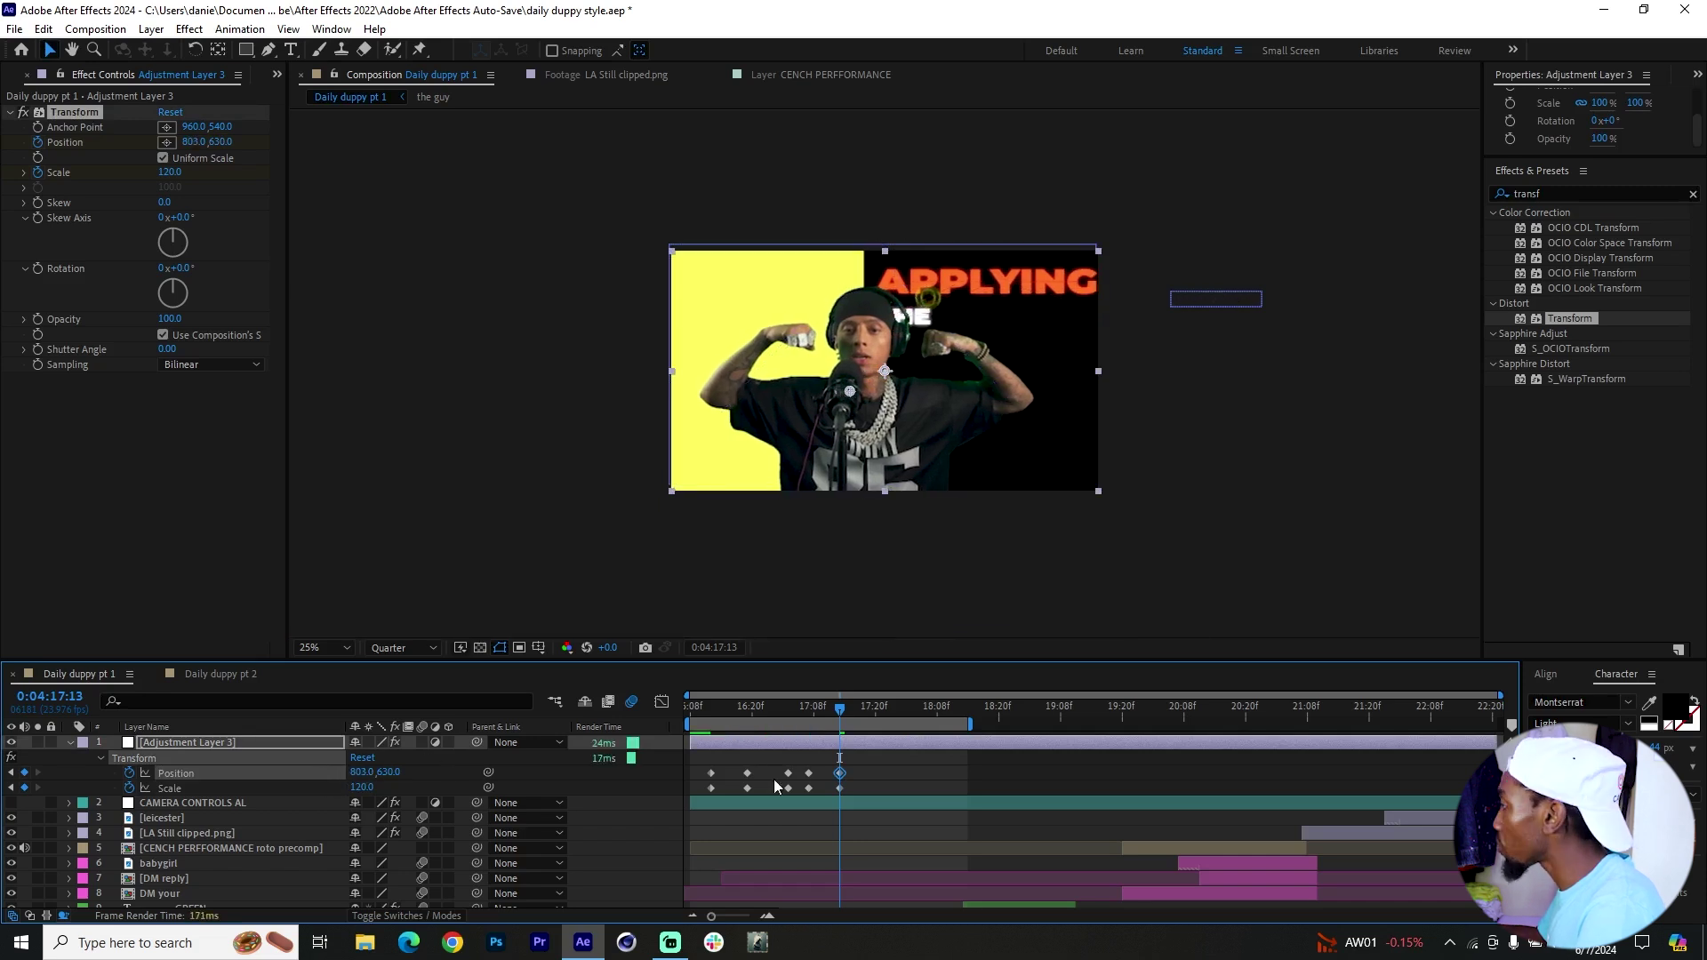
- Copy the second zoom's keyframes to 0:04:17:22 and add keyframes returning Position to 960, 540 and Scale to 100 at 0:04:18:05
left_click(886, 723)
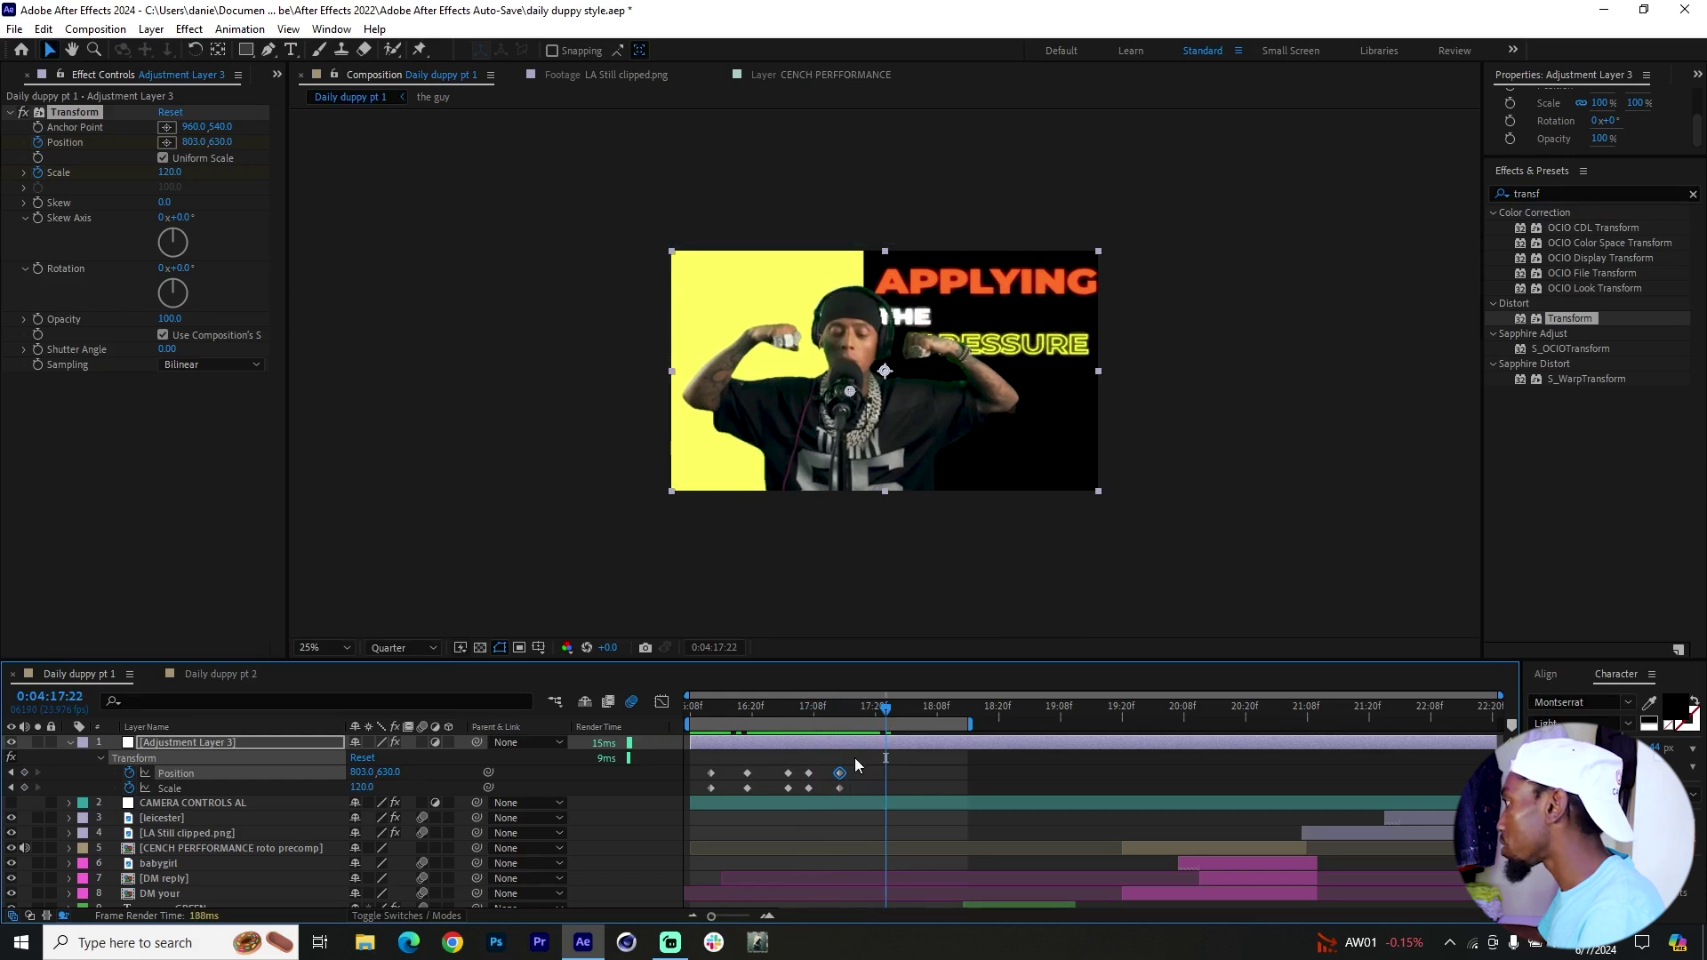
left_click_drag(855, 759, 835, 789)
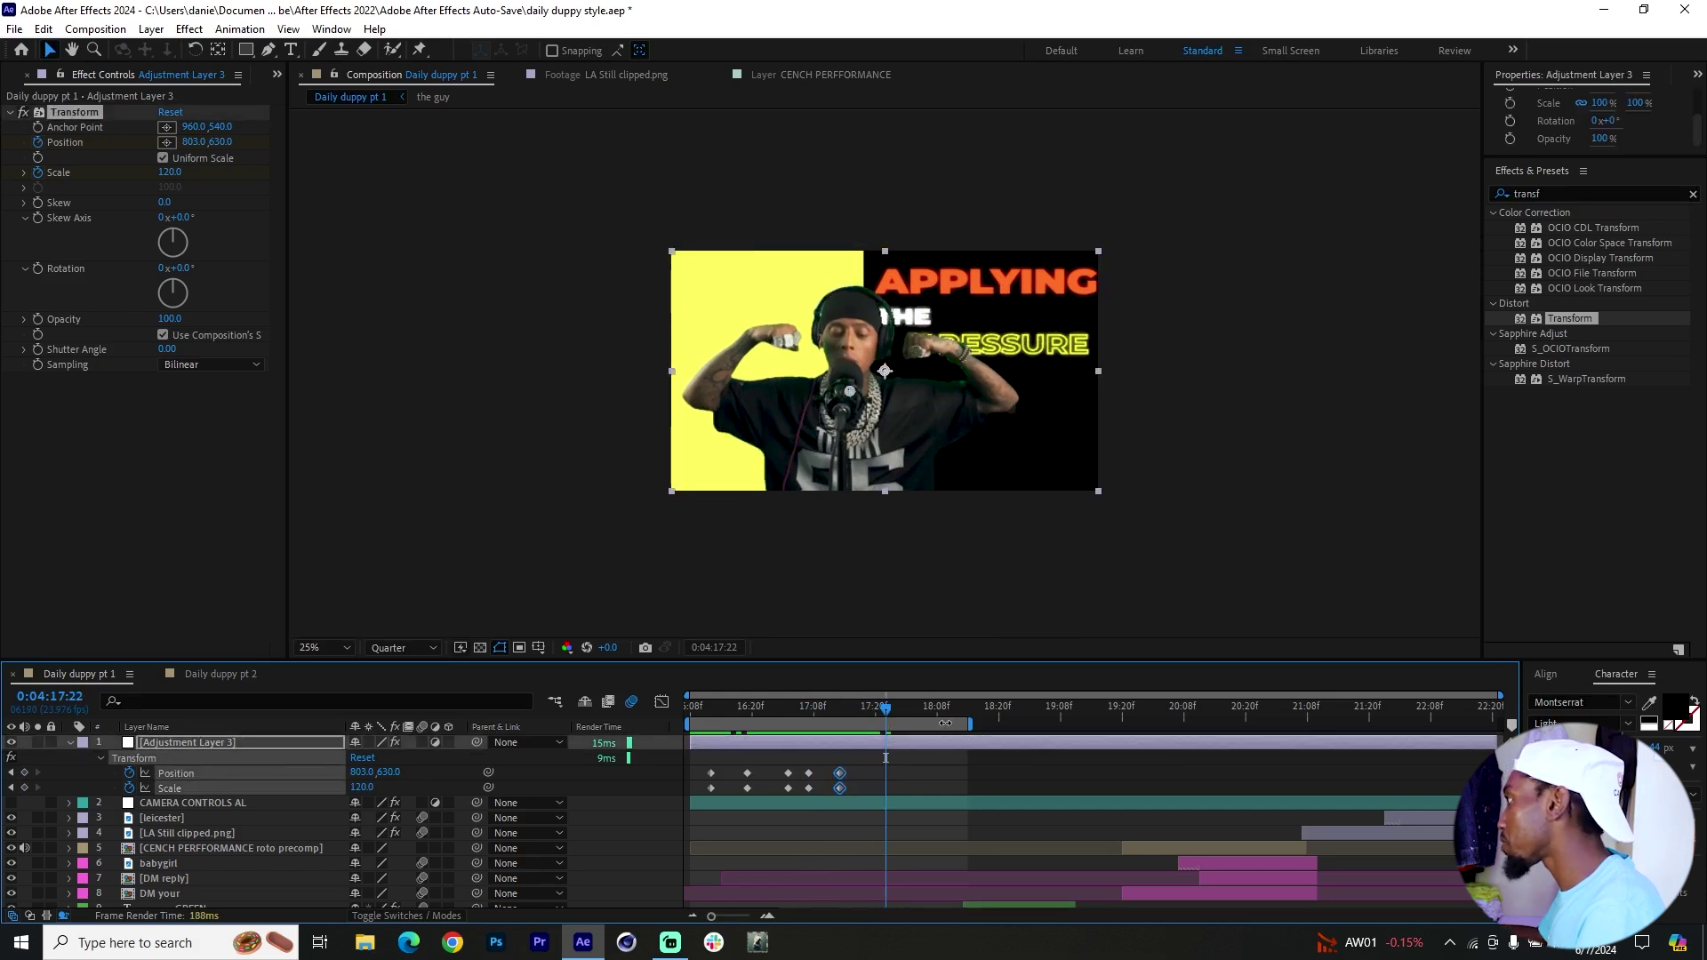
left_click_drag(905, 725, 922, 711)
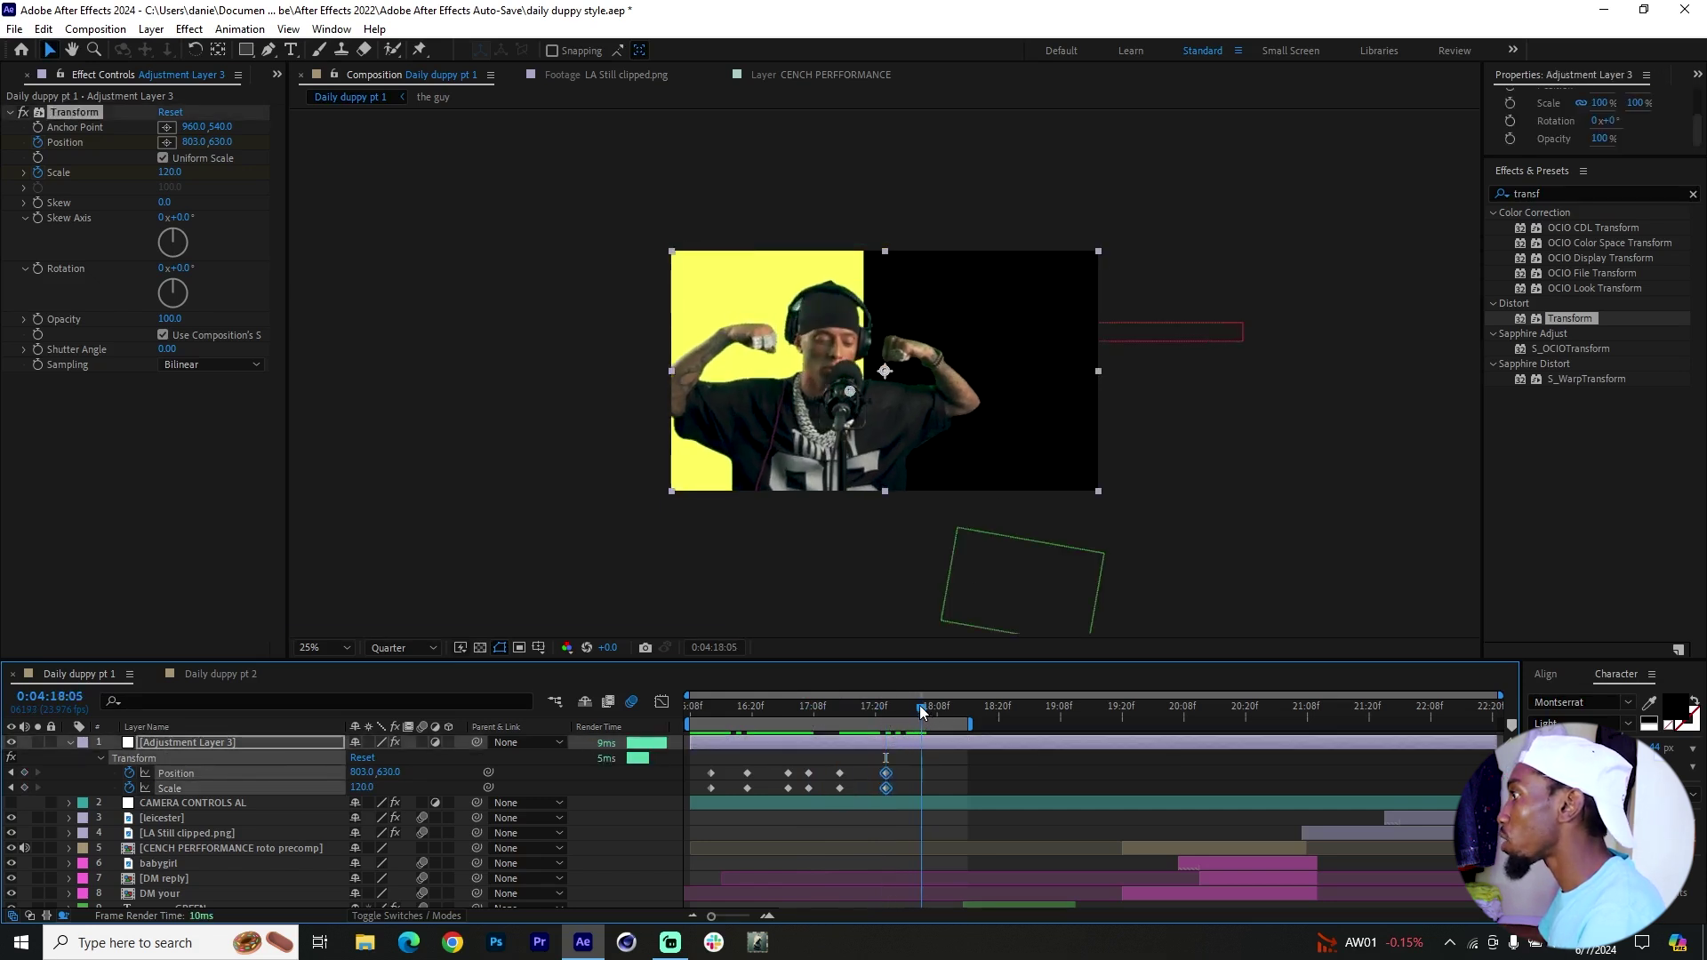
key("ctrl+v")
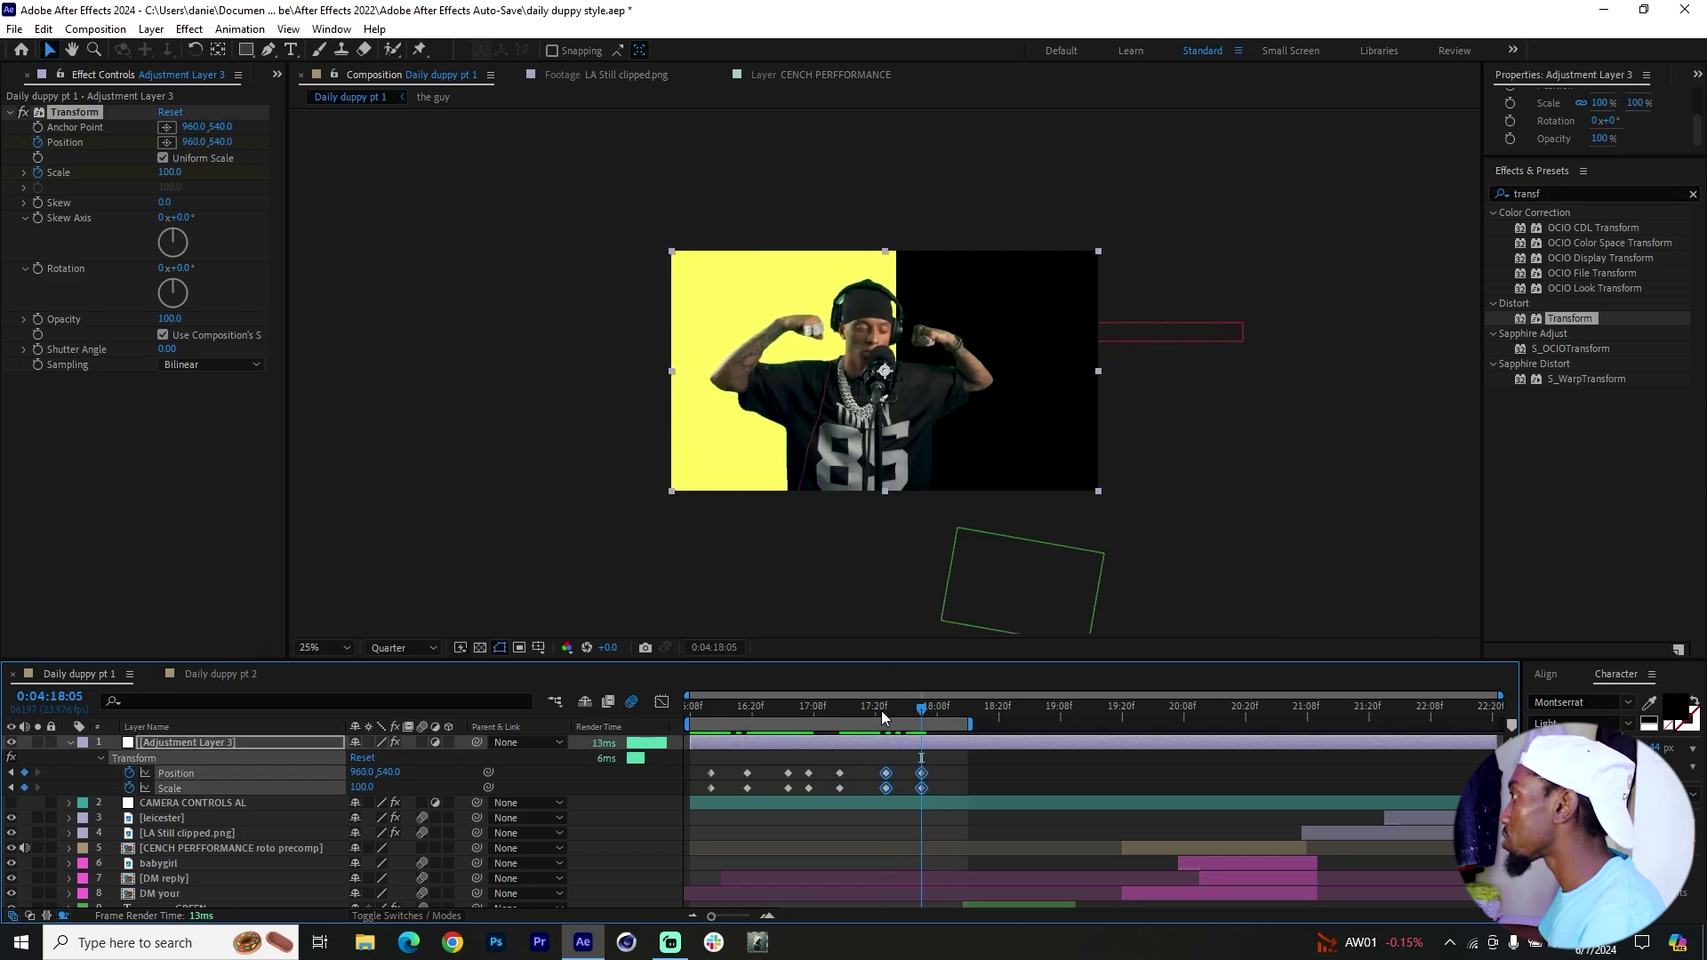
left_click_drag(883, 711, 952, 711)
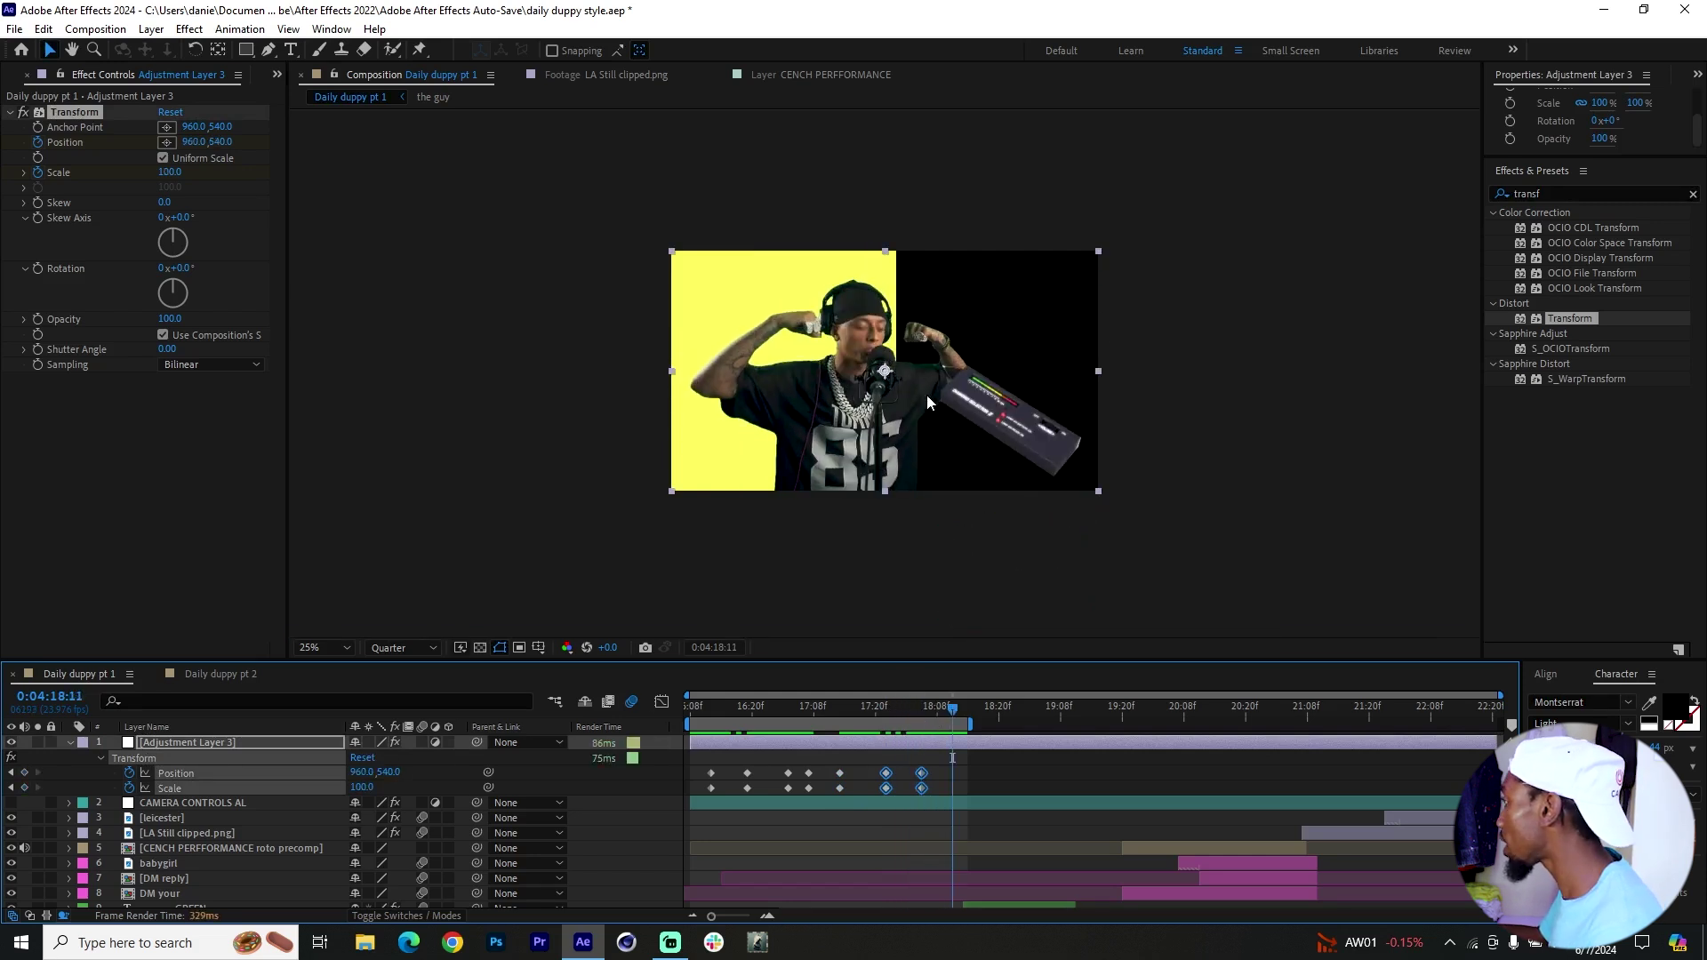
- Apply Easy Ease to all of the adjustment layer's Position and Scale keyframes and deselect them
left_click(829, 711)
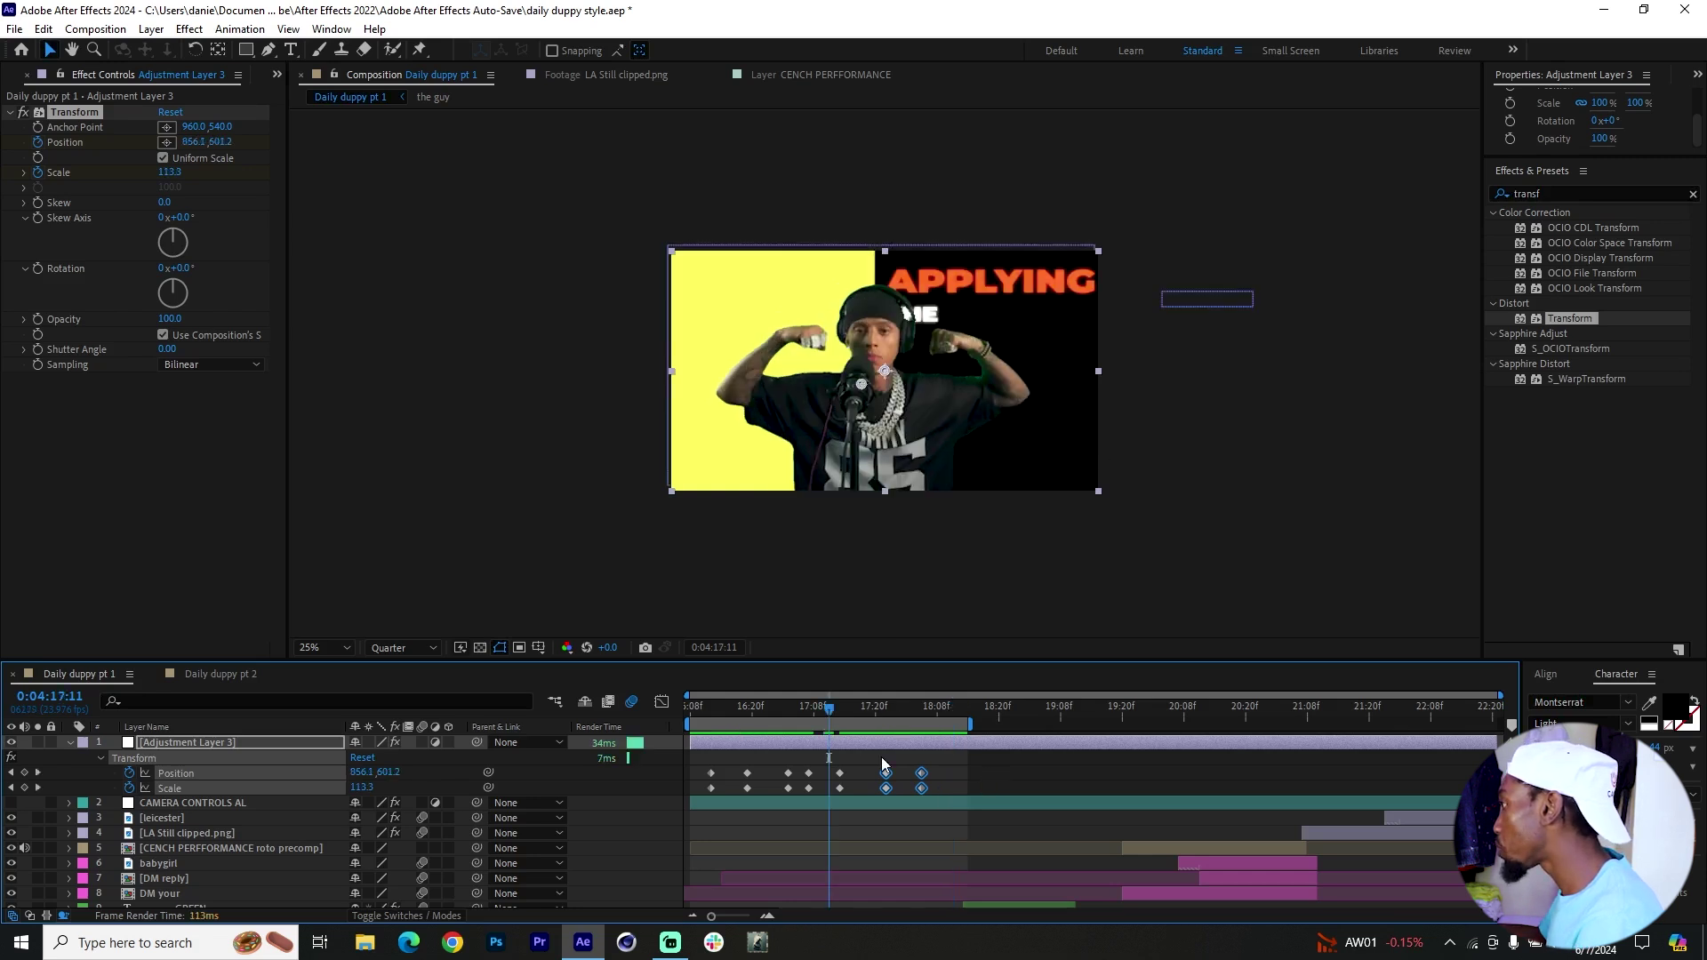
left_click_drag(970, 762, 701, 790)
key("F9")
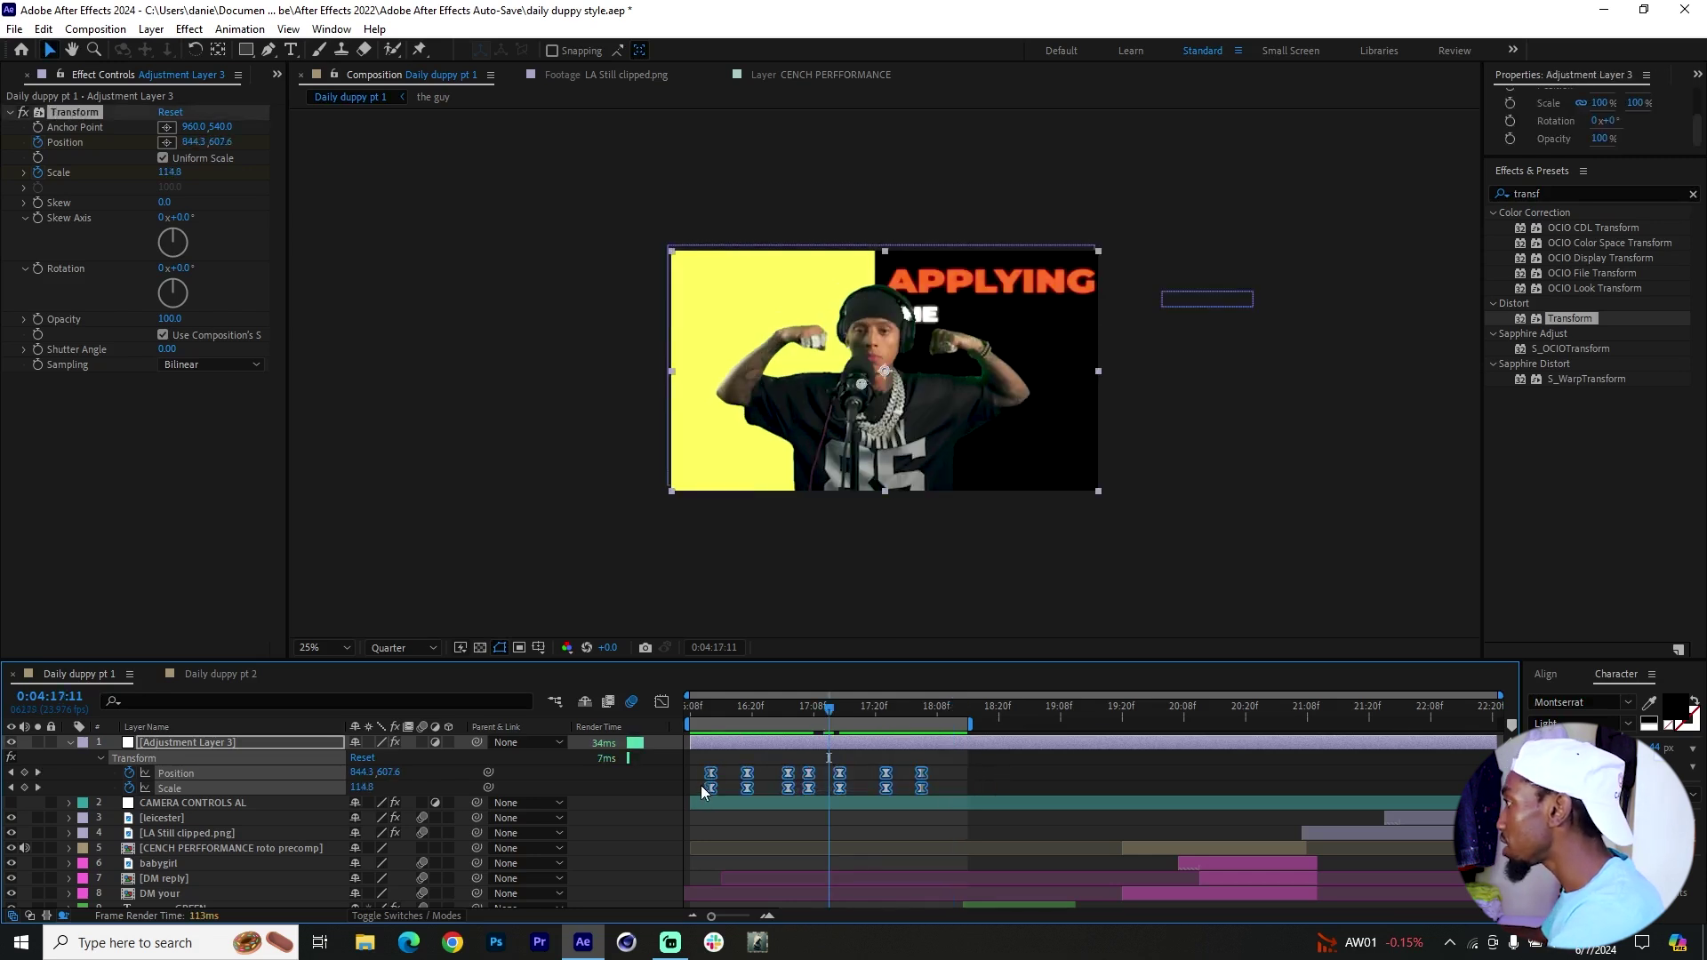
left_click(565, 507)
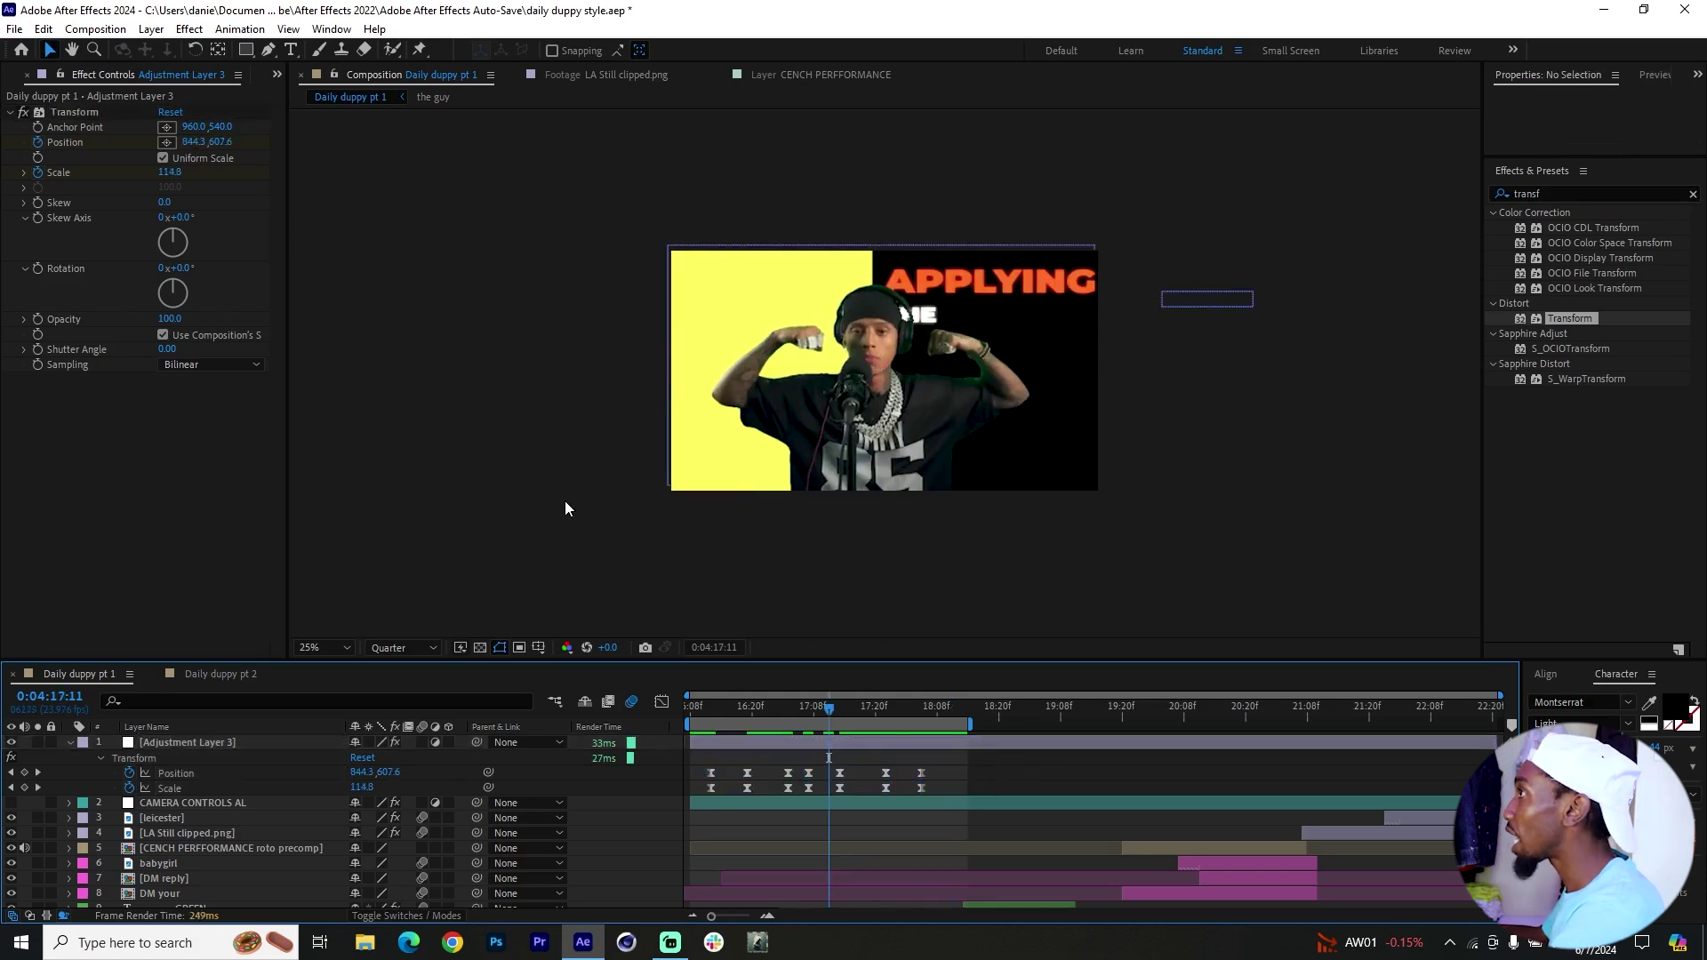
- Turn off the Transform effect's use of the composition shutter angle and set its Shutter Angle to 300
left_click(162, 335)
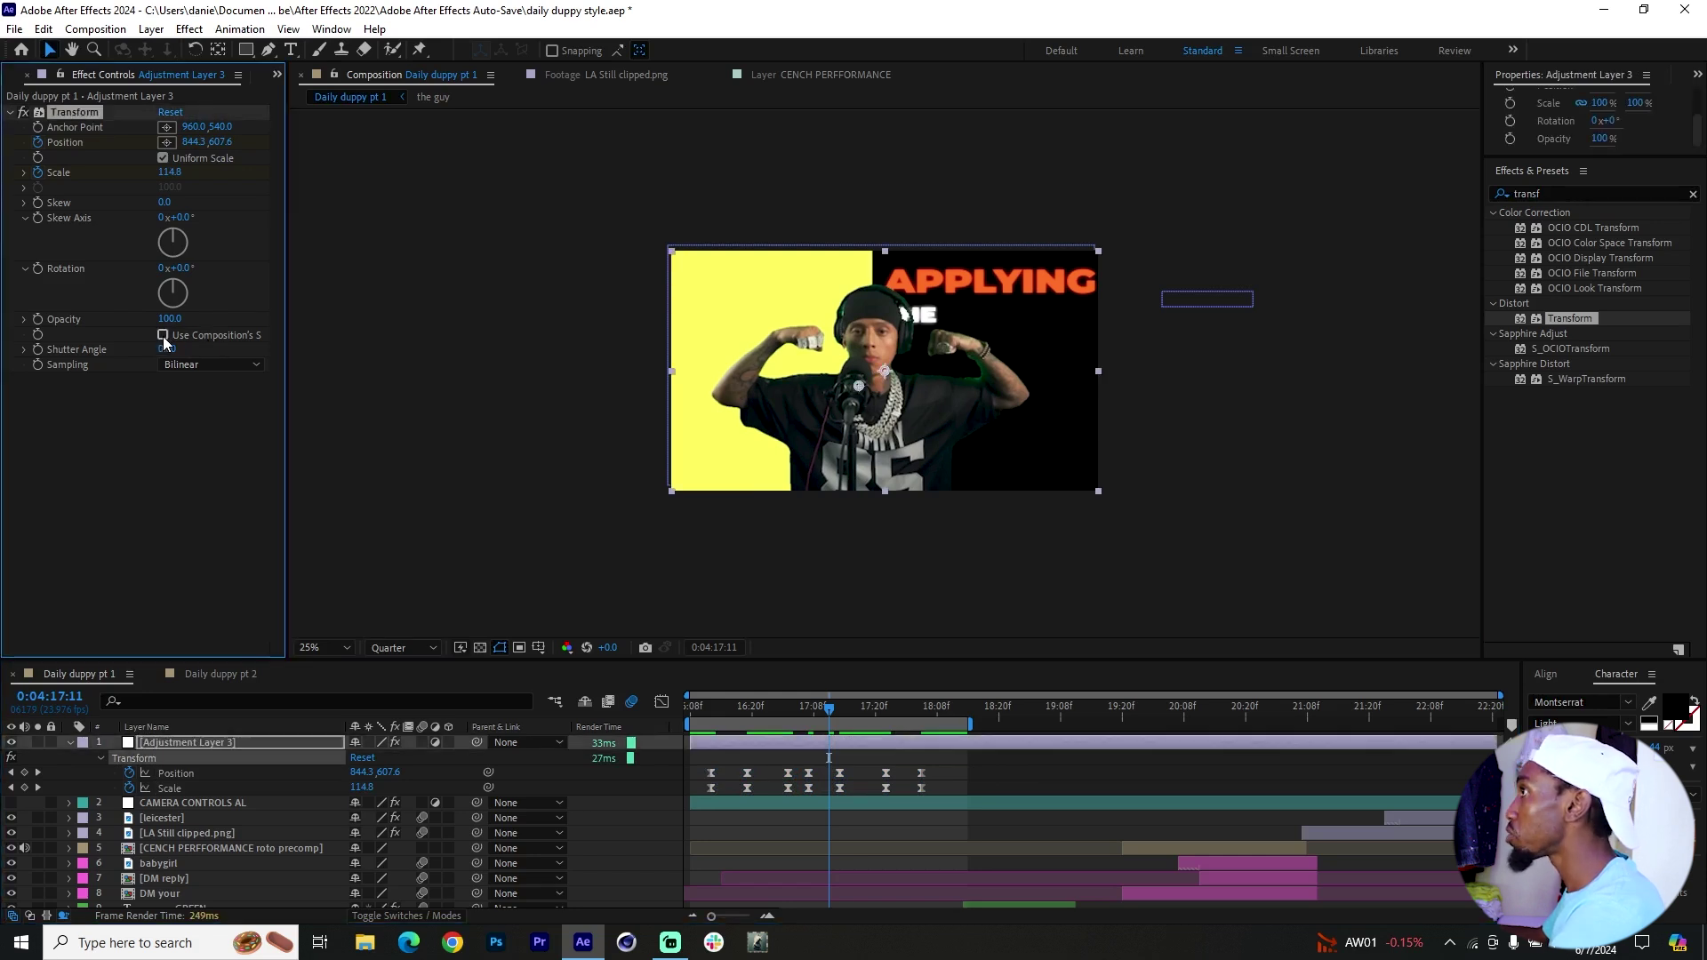
left_click(166, 349)
type("300")
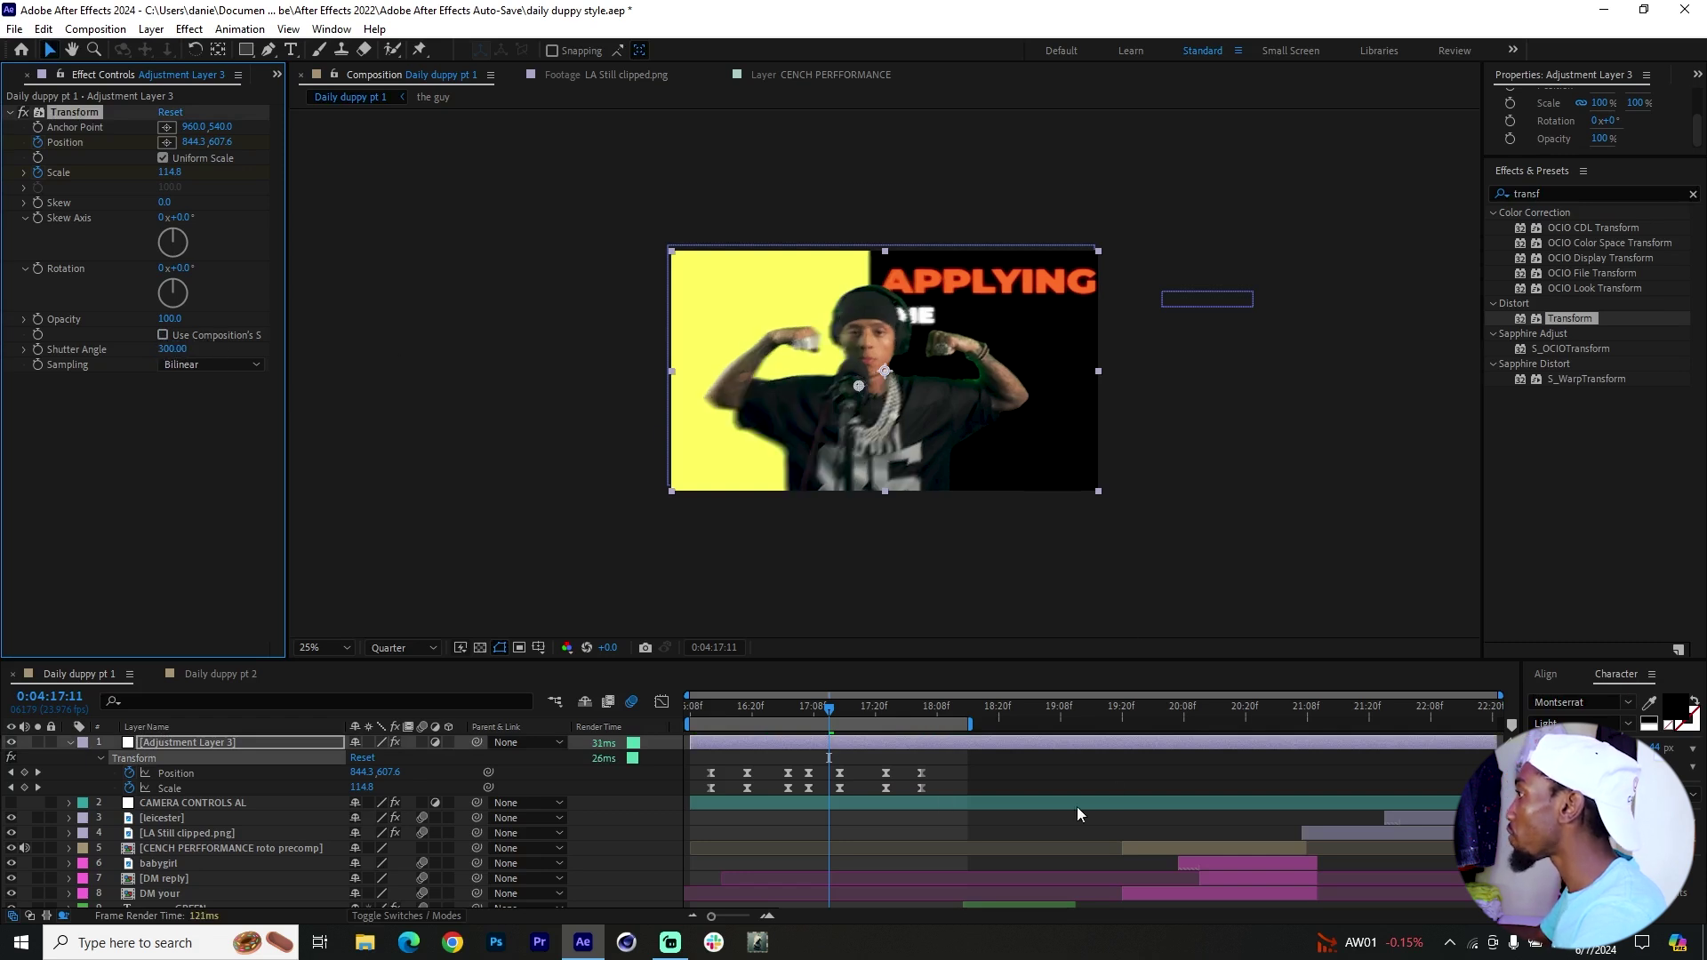
- Preview the eased camera zooms with motion blur from 0:04:16:08
left_click_drag(740, 710, 677, 720)
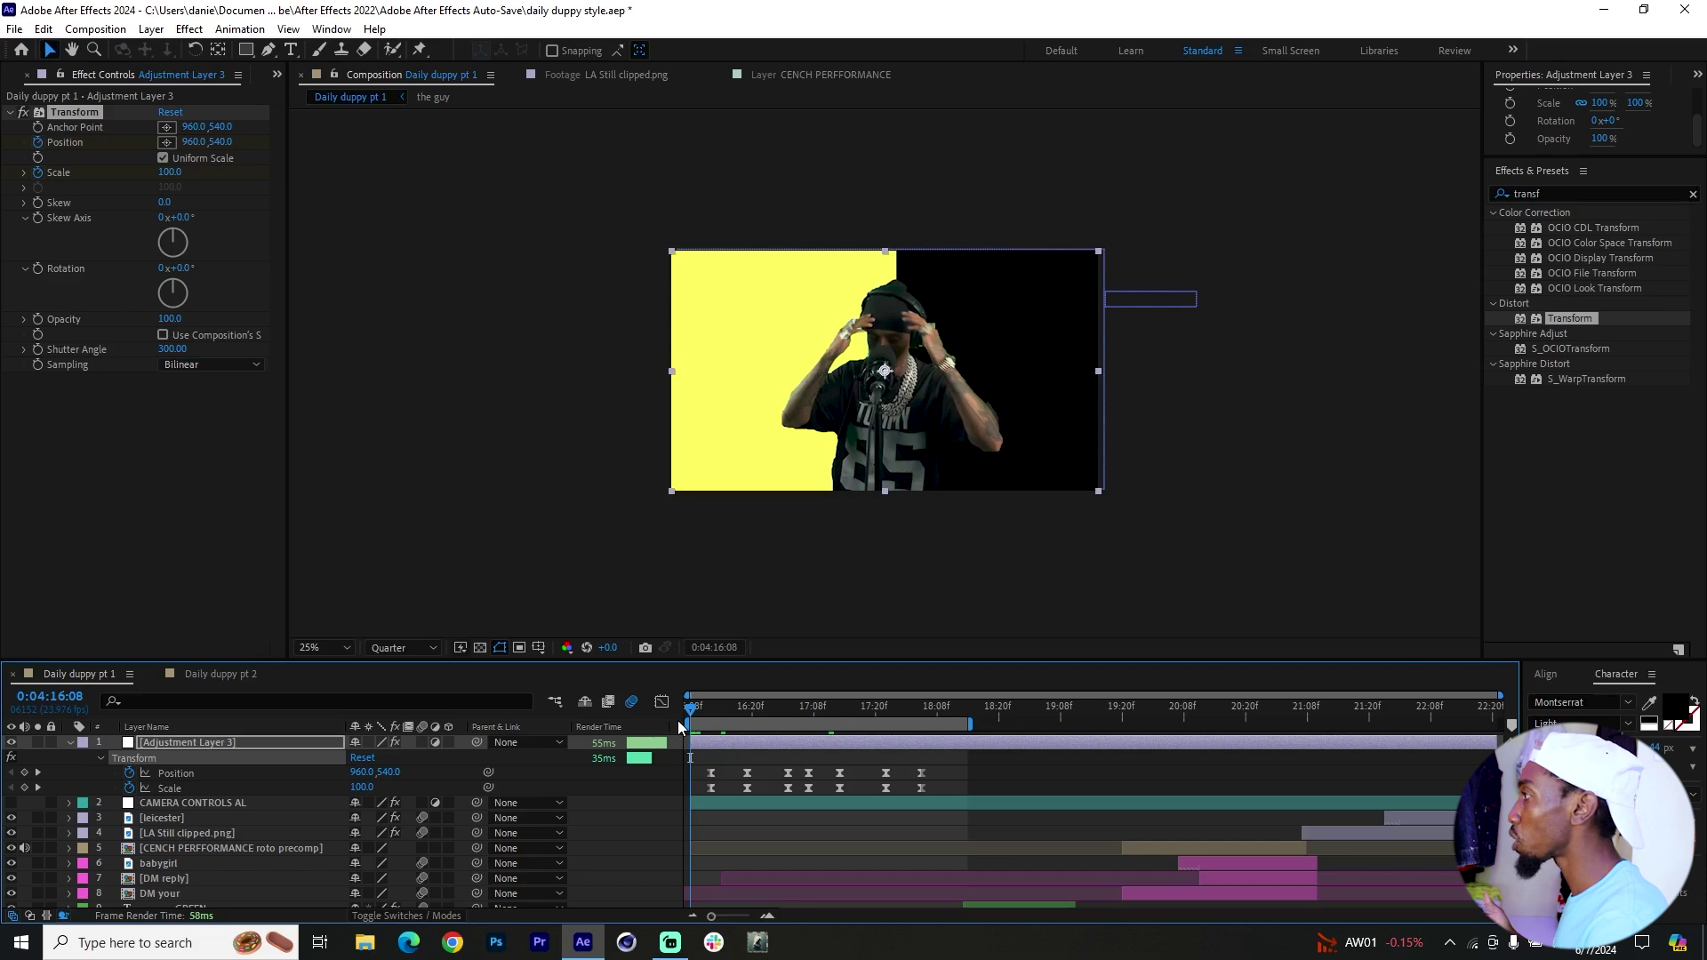
key("space")
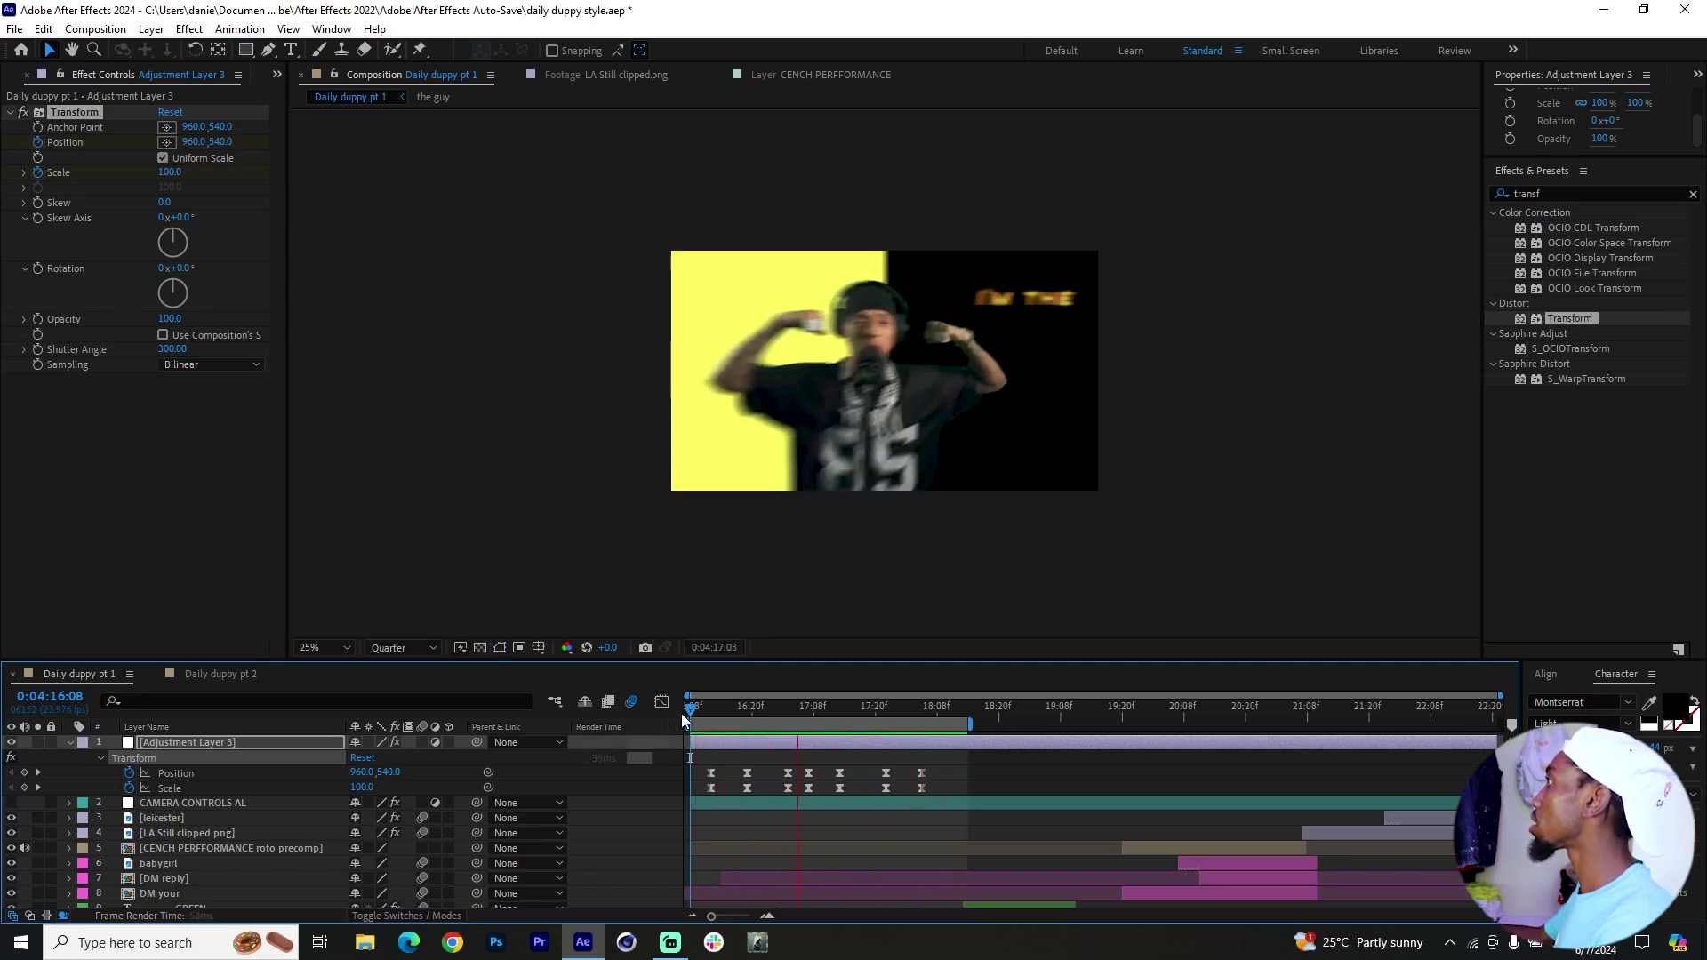
key("space")
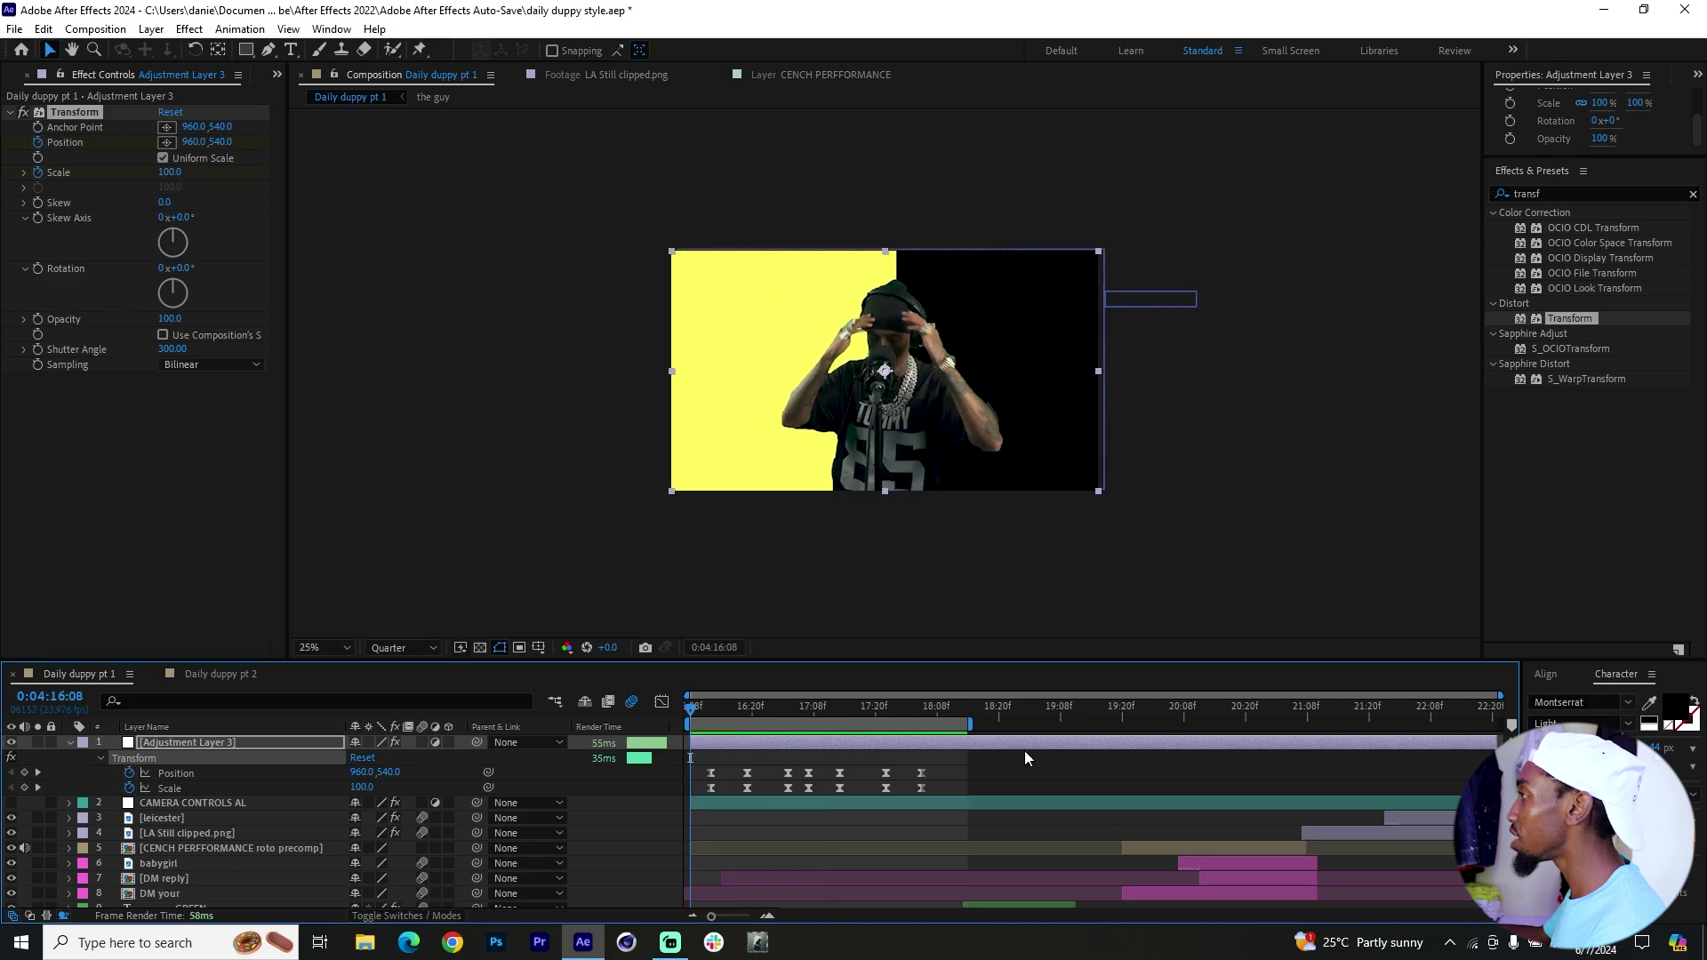
- At 0:04:18:10, keyframe the adjustment layer's Transform Scale at 115 and Position at 843, 468
left_click(712, 709)
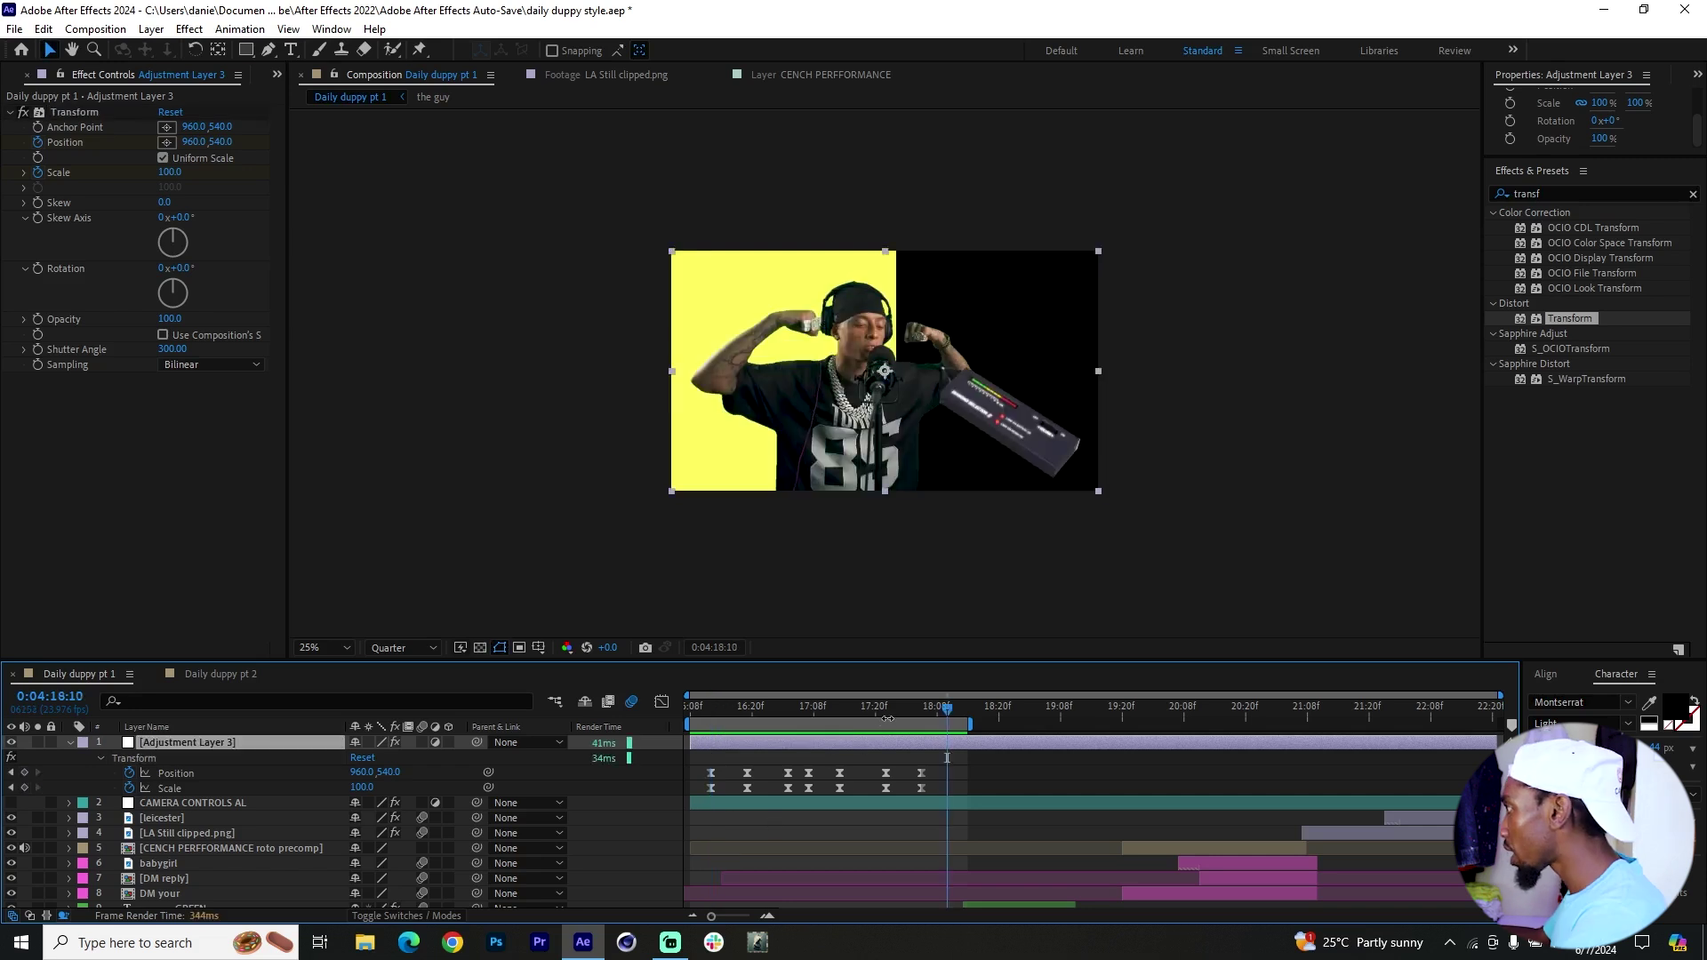
left_click_drag(907, 706, 948, 717)
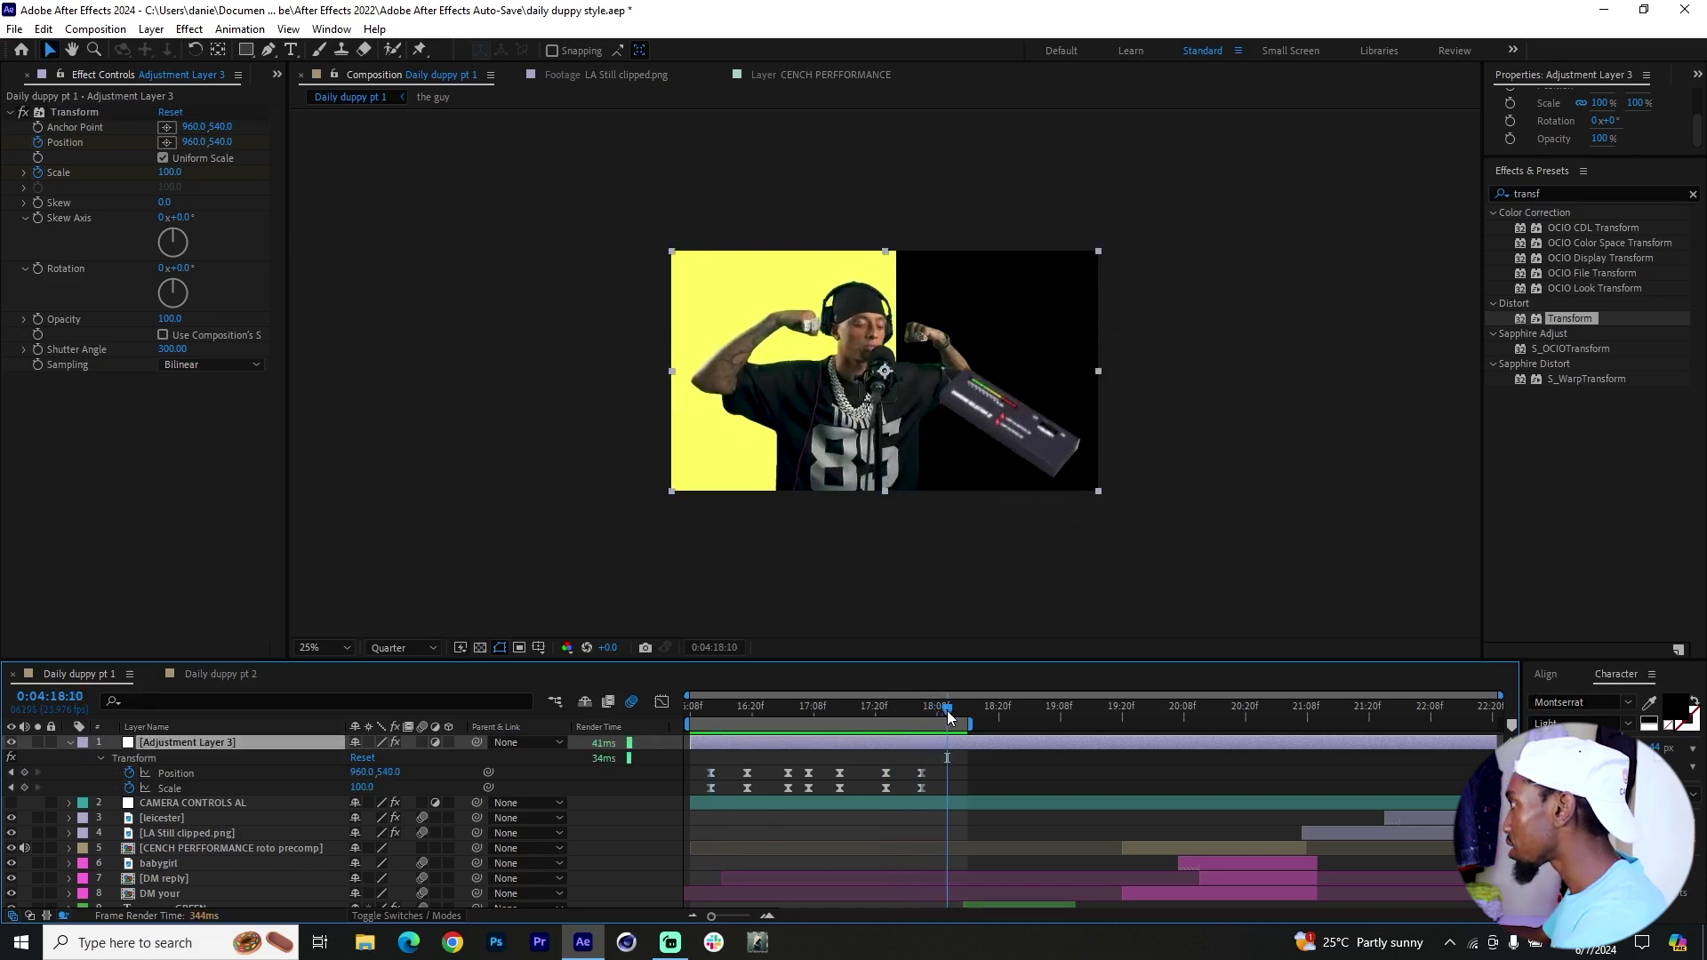
left_click_drag(356, 788, 245, 768)
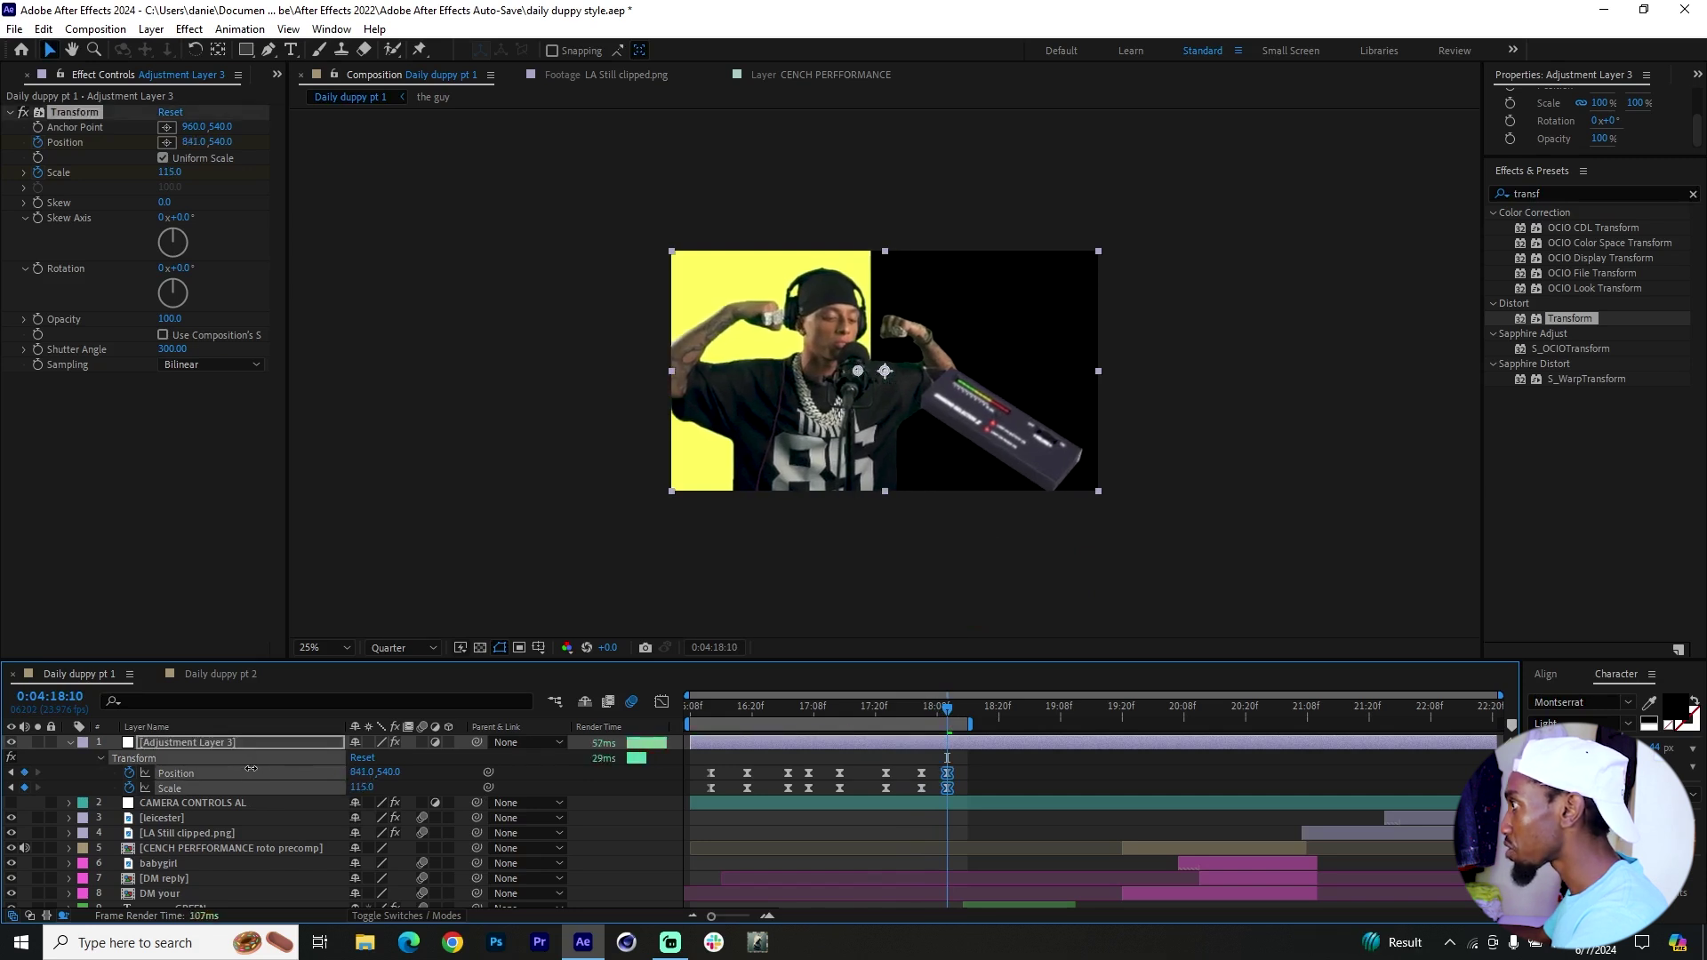
- Repeat the zoomed-in Position and Scale keyframes at 0:04:19:10 and reset the Transform effect to its defaults at 0:04:19:17
left_click(1076, 714)
left_click_drag(1076, 717, 1070, 719)
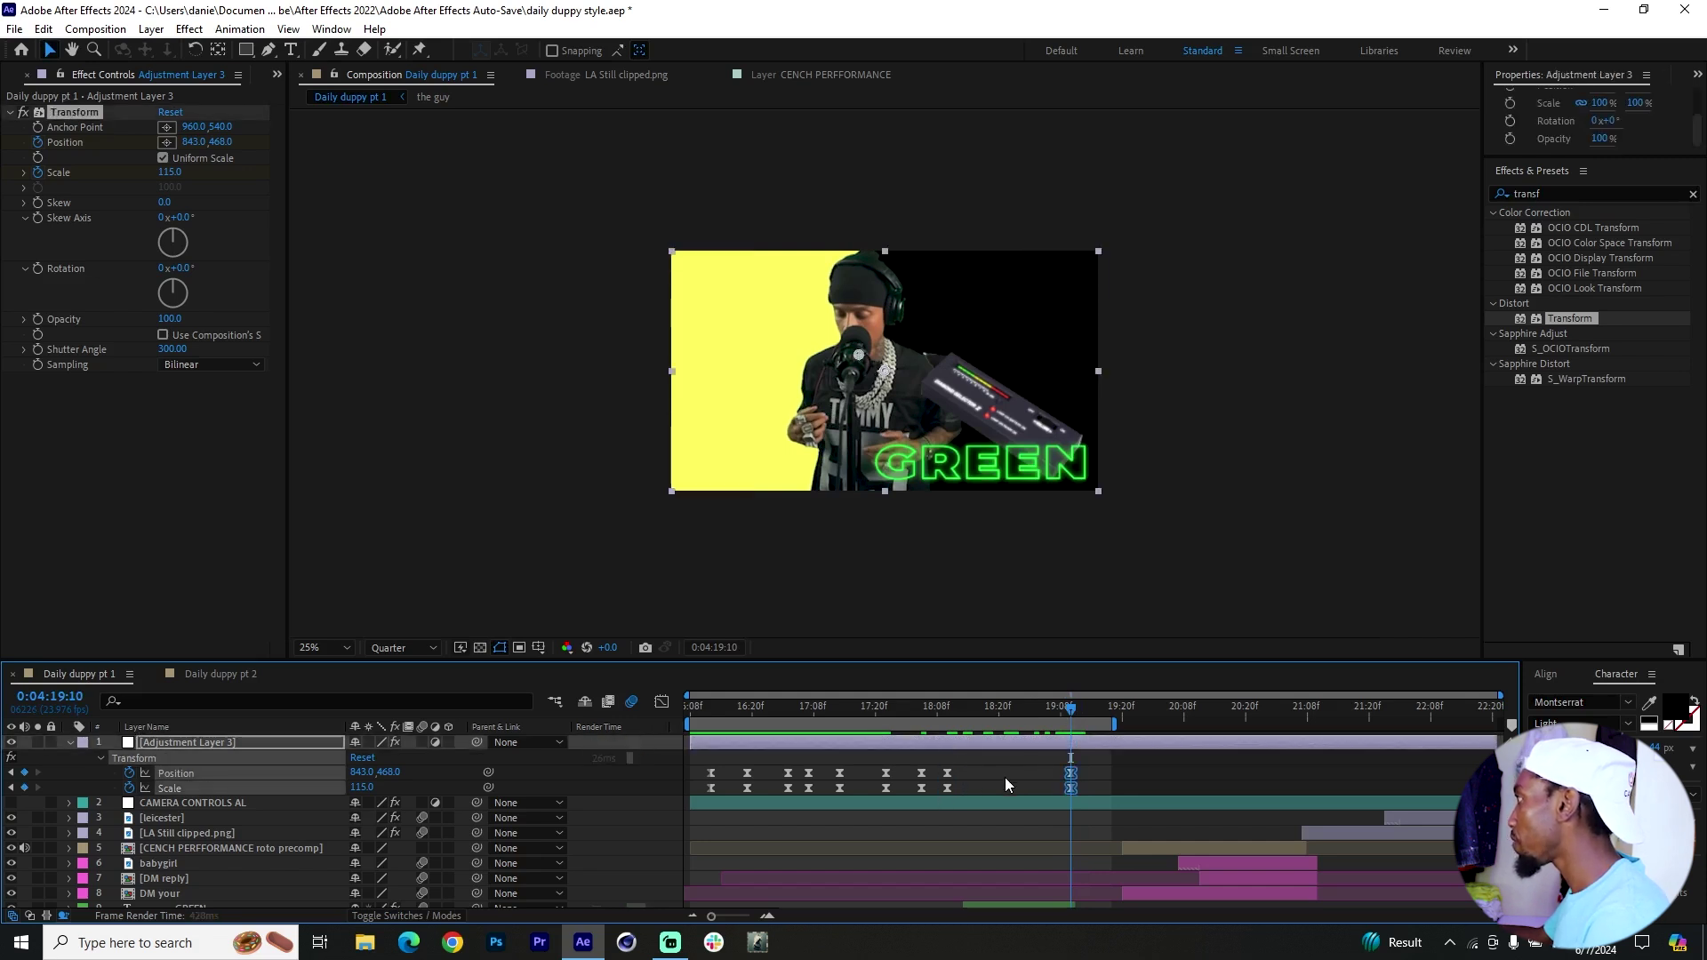
left_click_drag(1086, 712, 1106, 712)
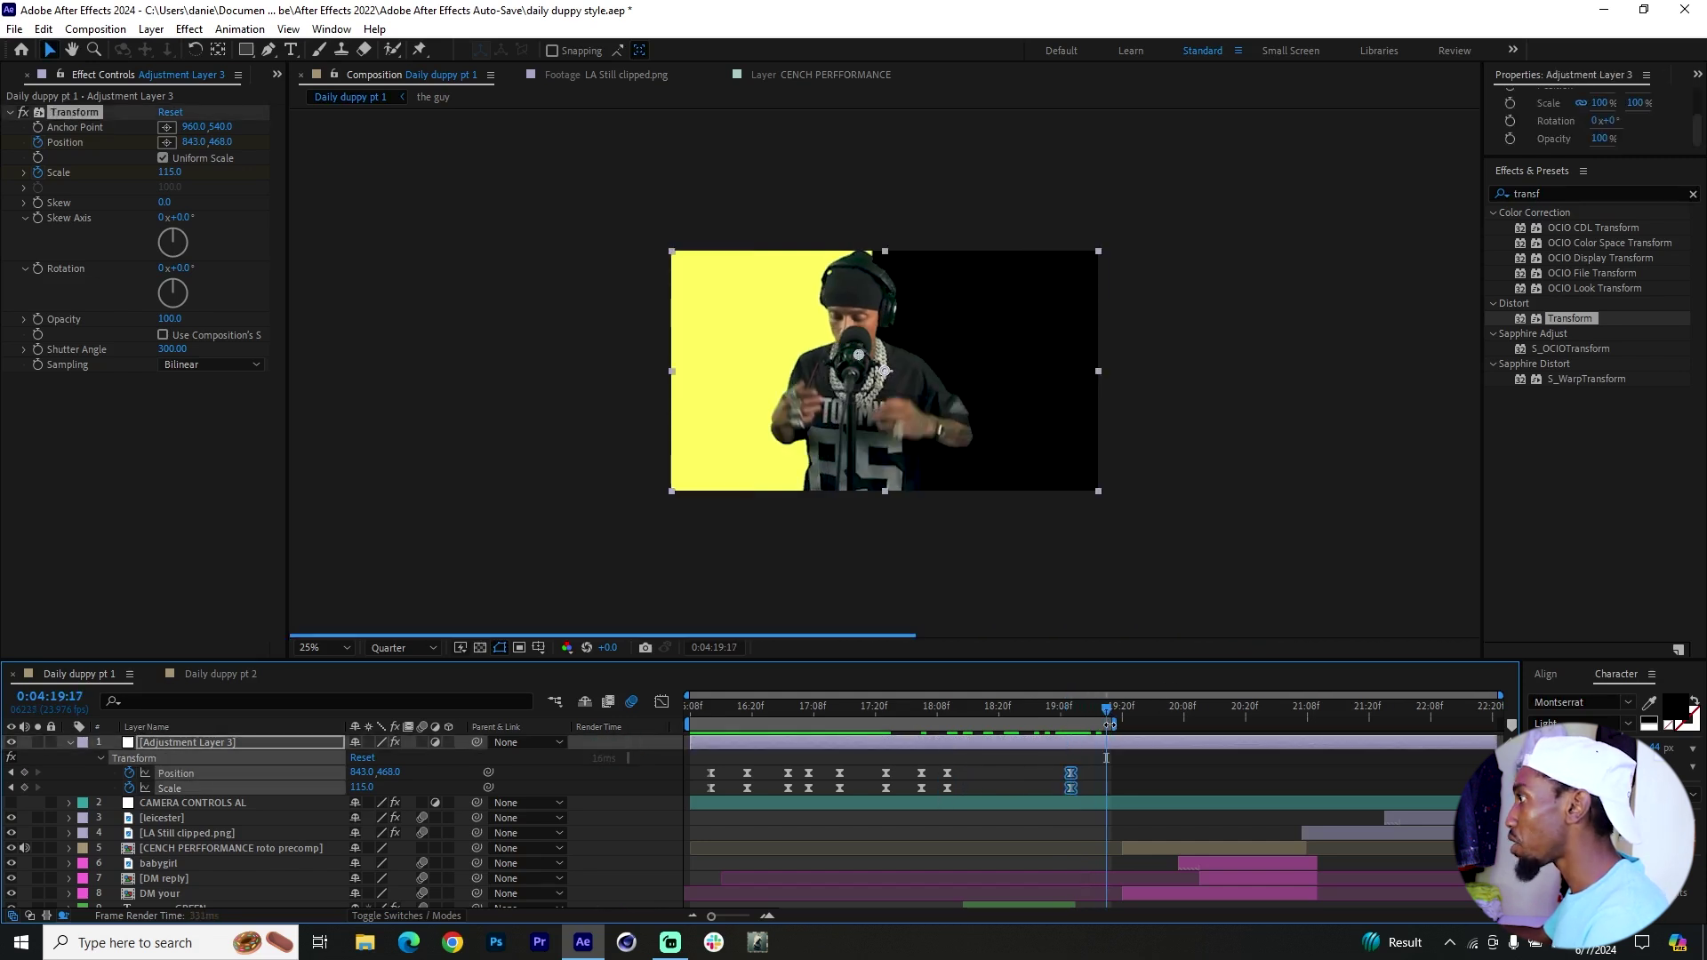
left_click(361, 758)
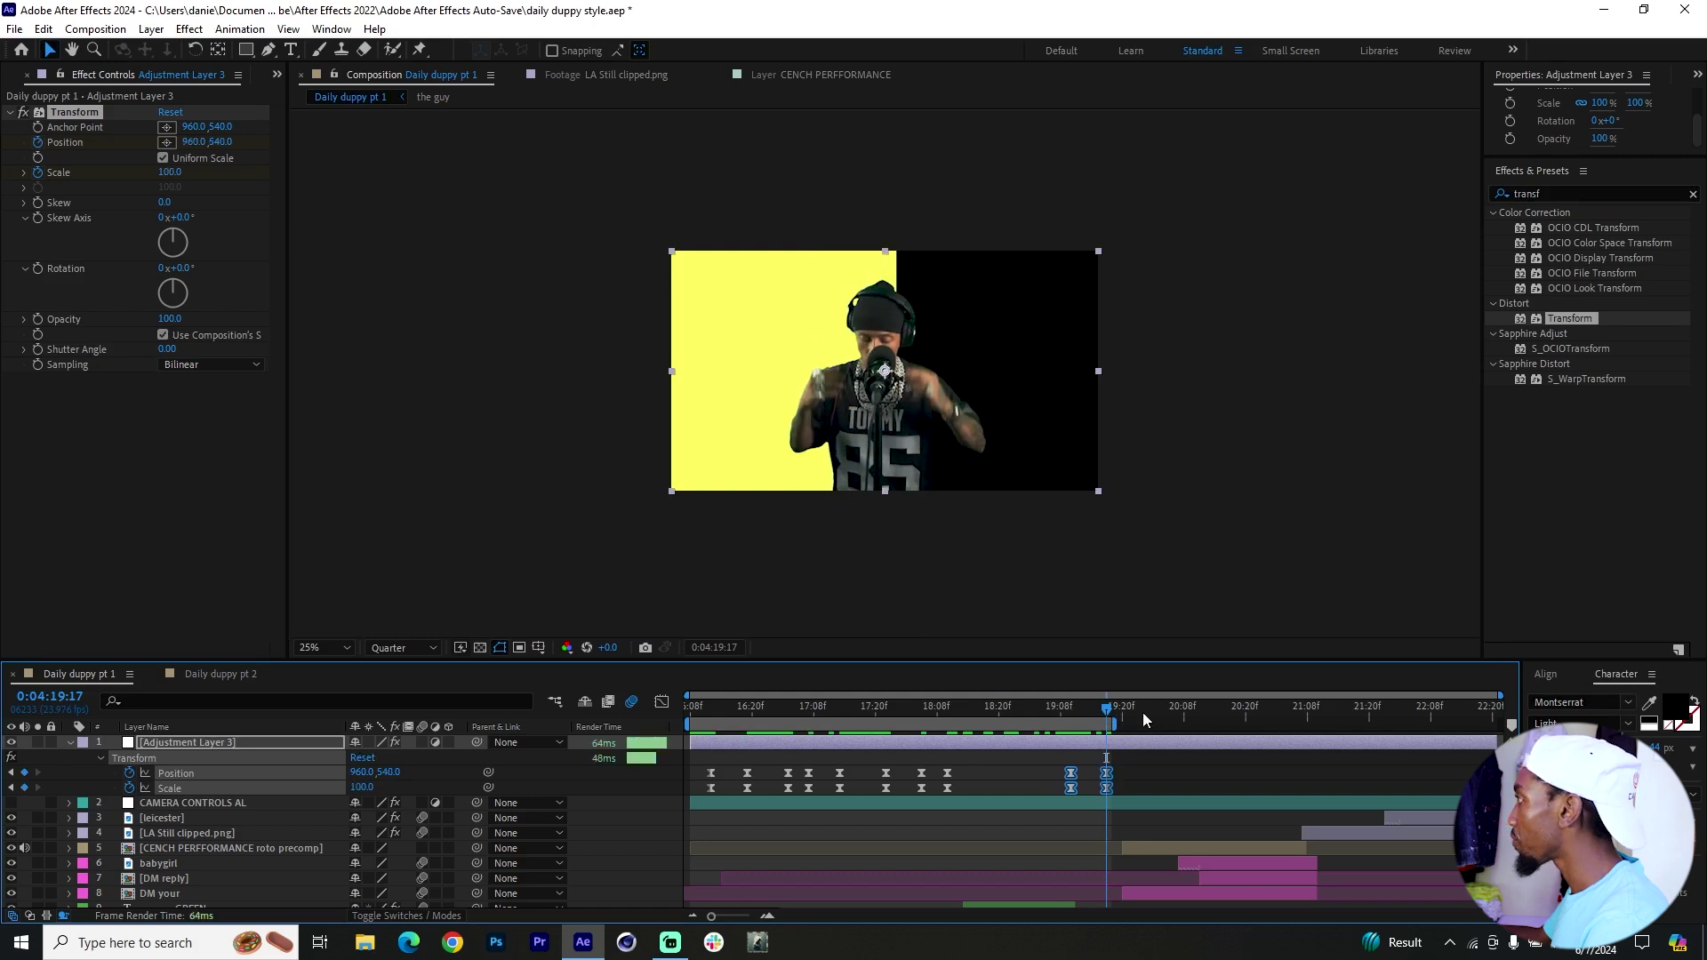
- Shift the work area over the later part of the timeline and copy the default Position and Scale keyframes to 0:04:19:20
left_click_drag(1223, 716, 1376, 716)
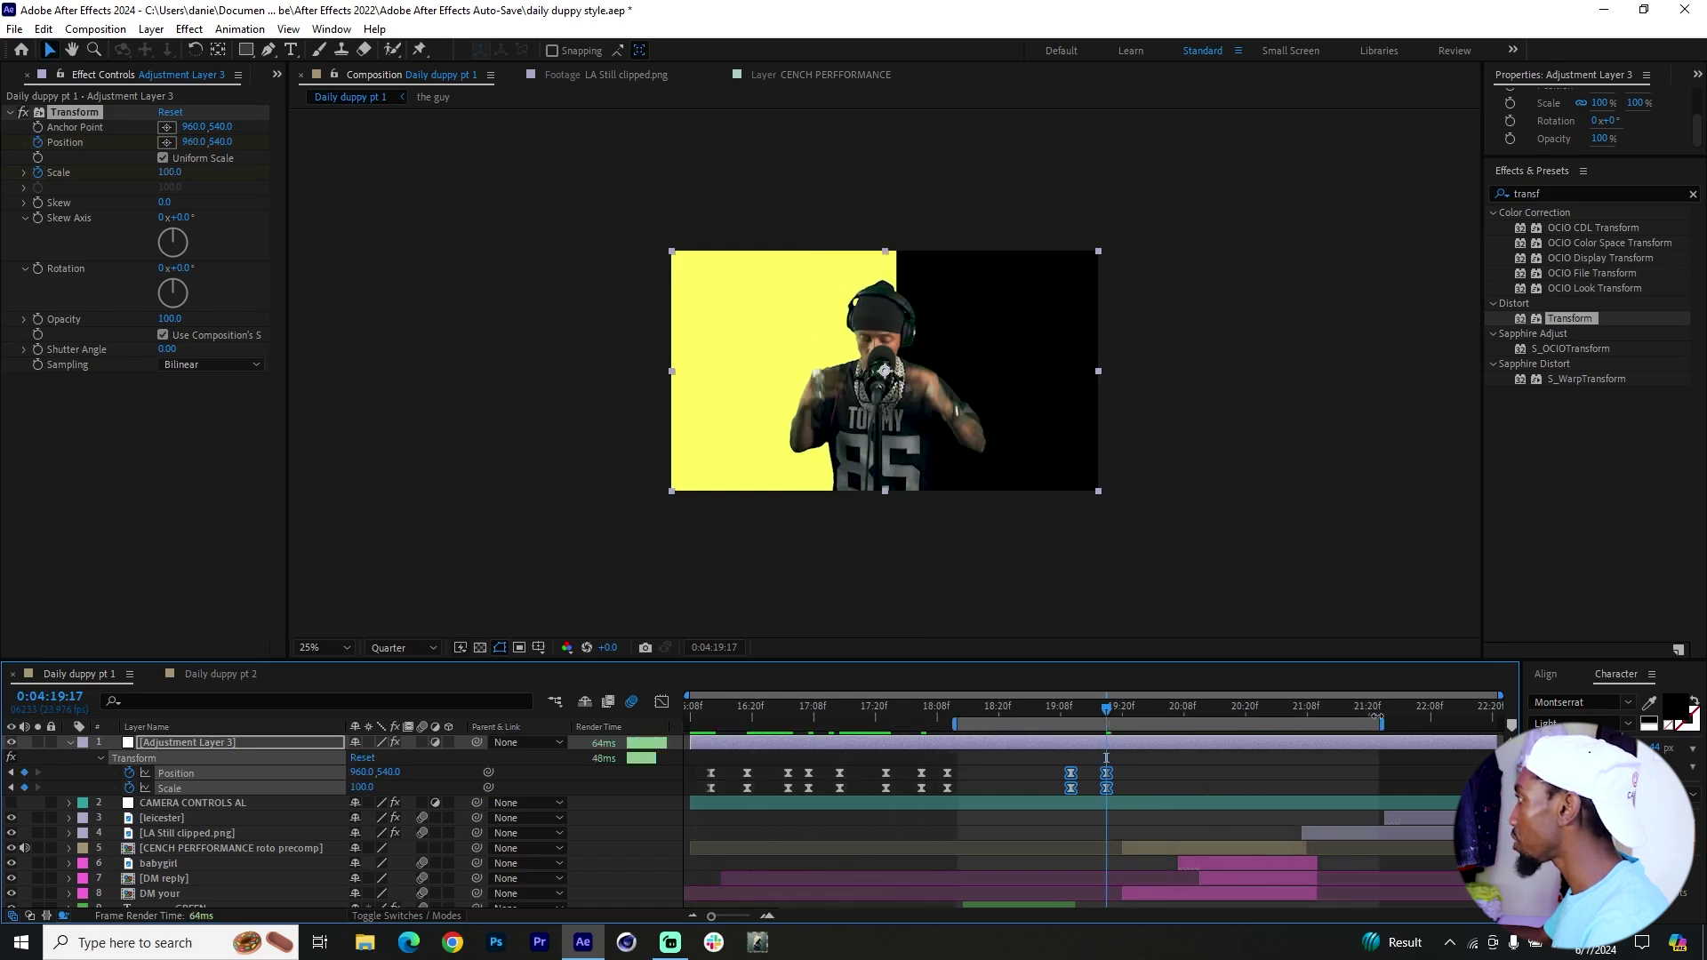
left_click_drag(1075, 708, 1134, 615)
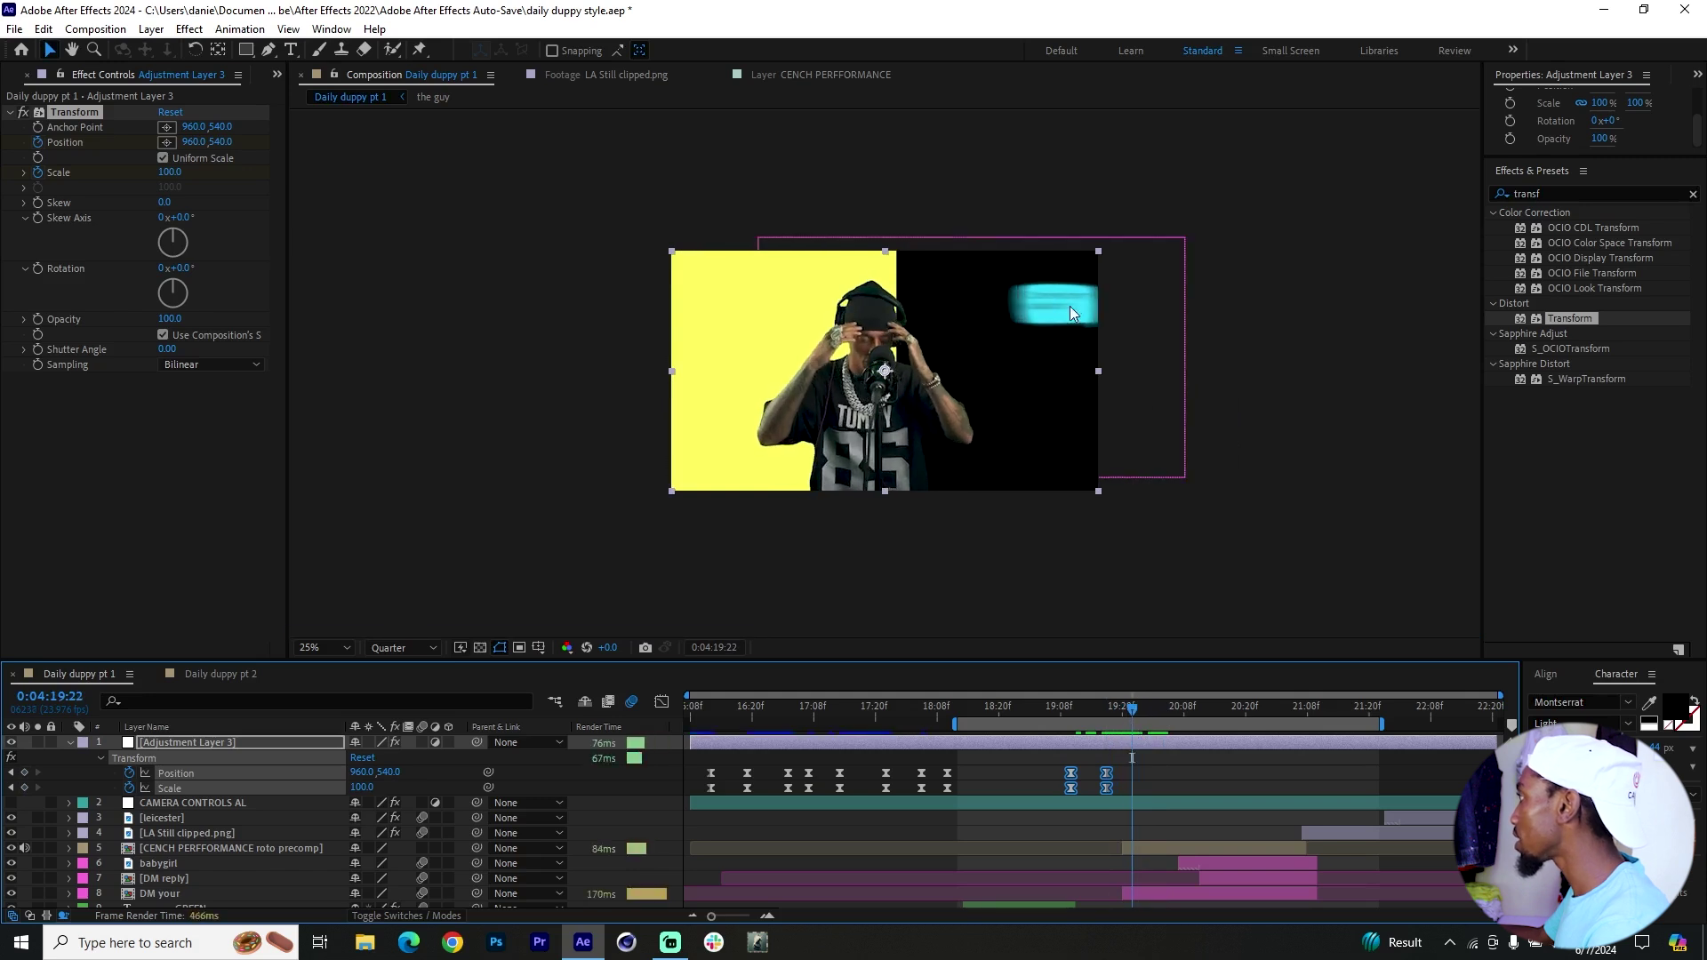
key("Page_Up")
key("Page_Up")
left_click_drag(1096, 761, 1129, 781)
- At 0:04:20:02, keyframe the Transform effect's Scale at 120 and Position at 848, 636
left_click(1151, 712)
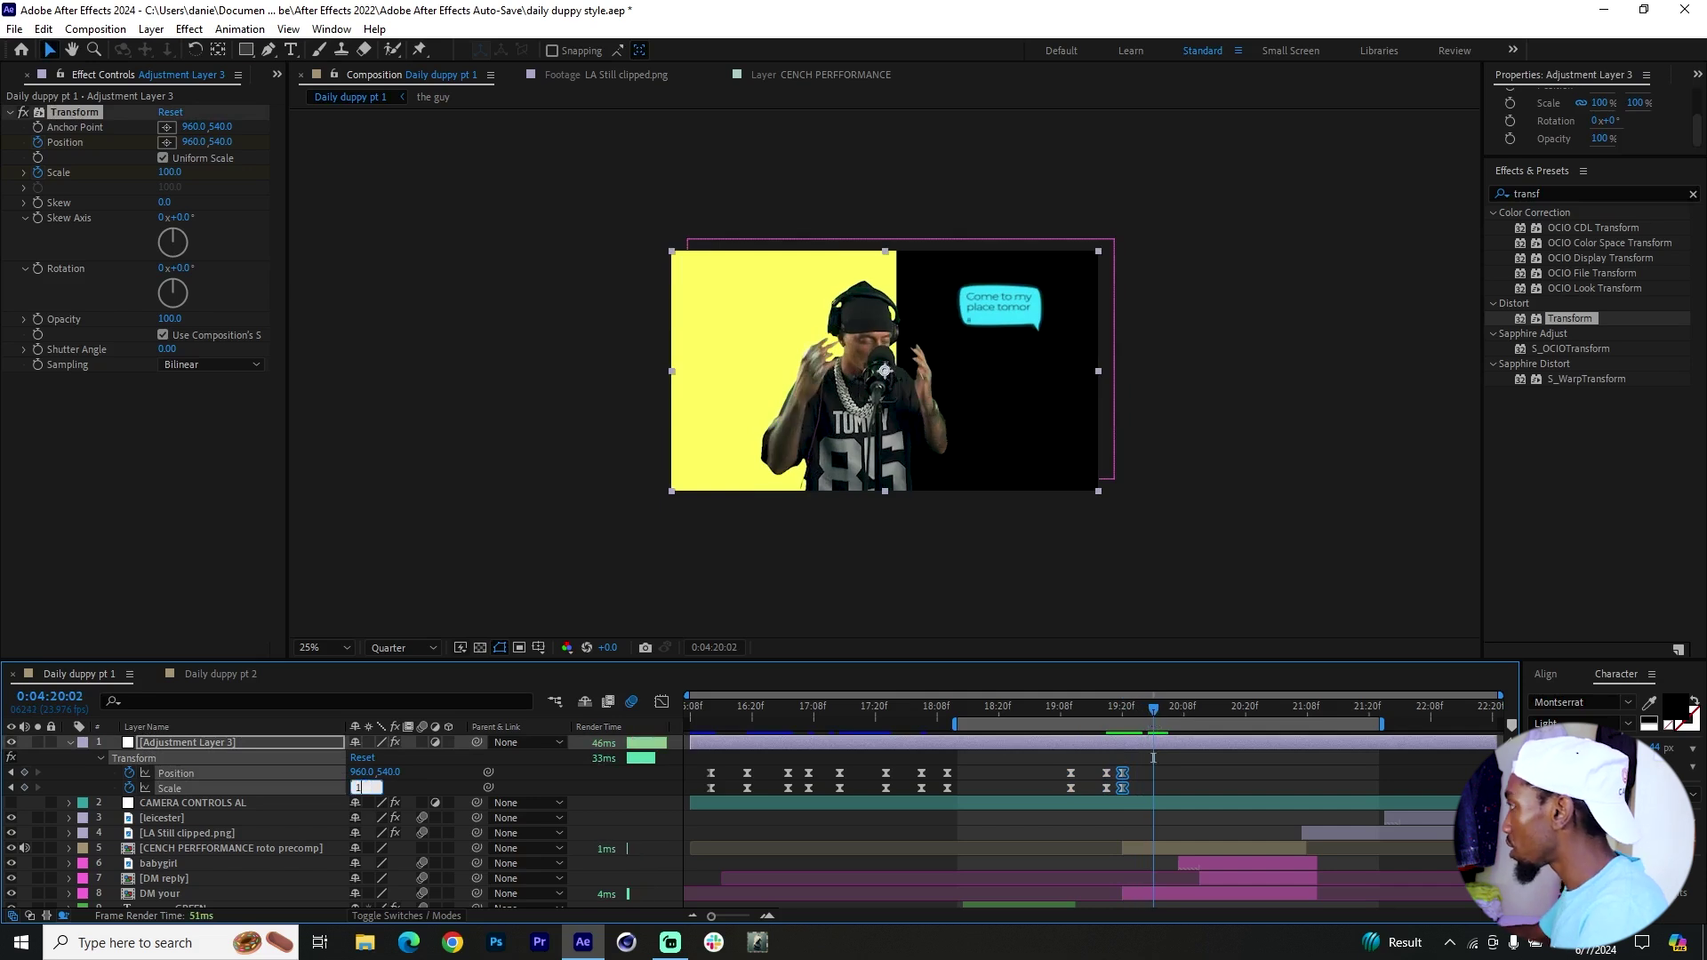
key("Return")
left_click_drag(363, 775, 264, 775)
left_click_drag(388, 780, 512, 758)
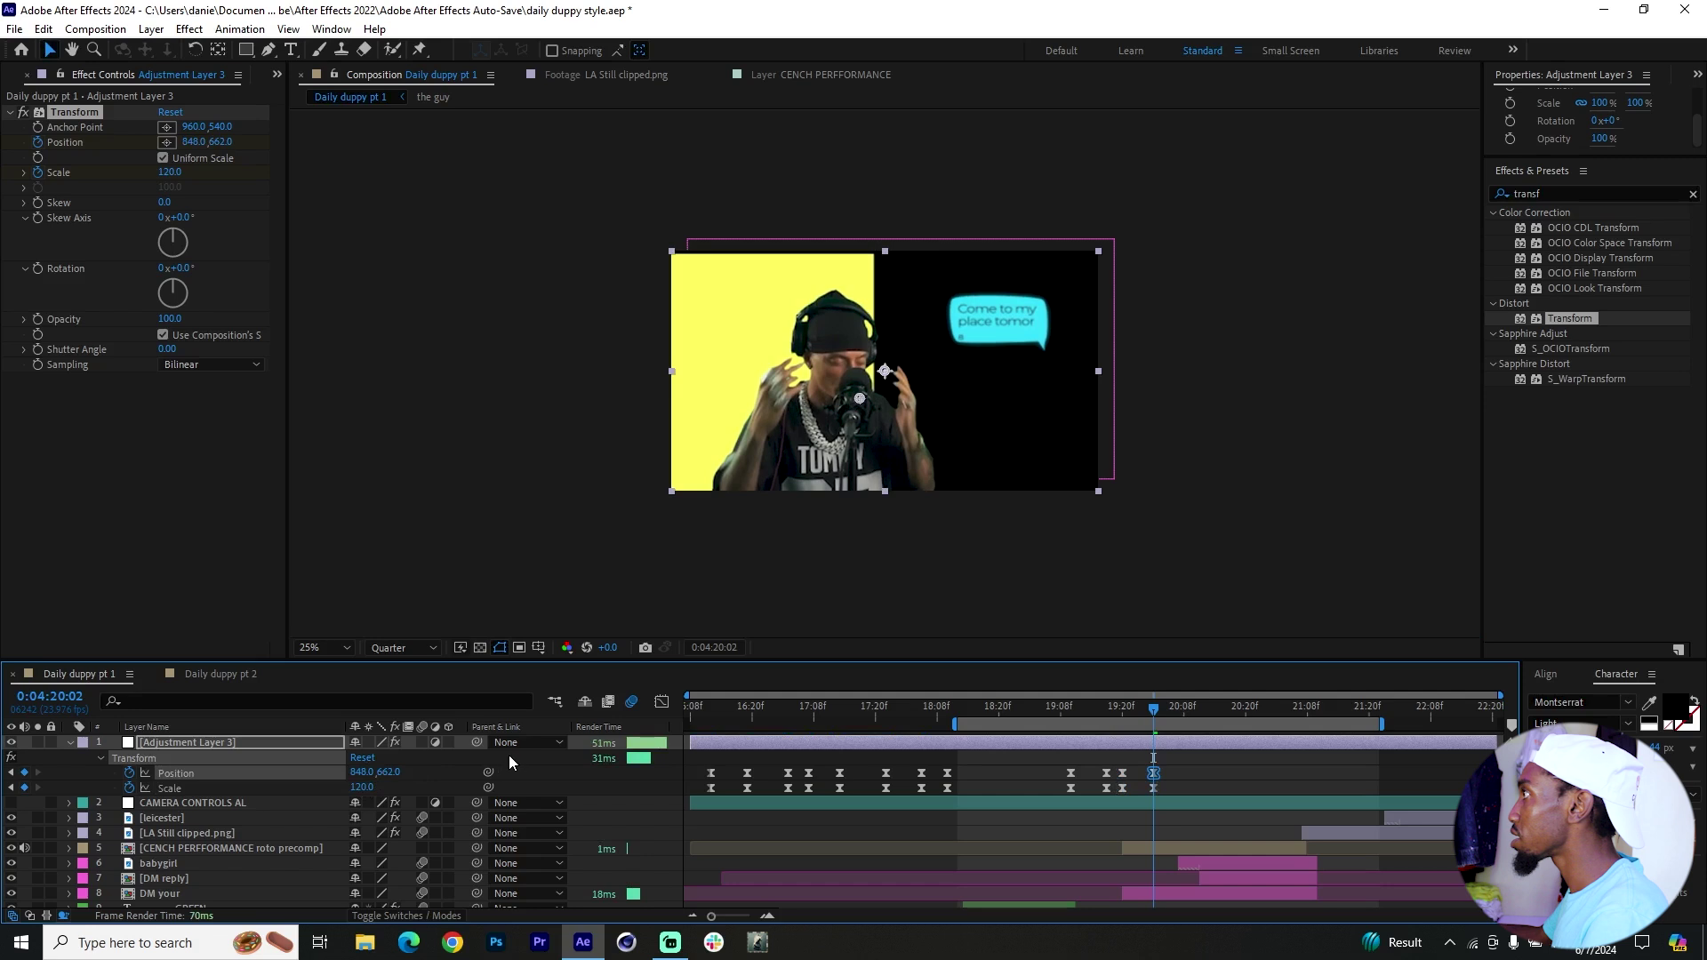
- Copy the Position and Scale keyframes from 0:04:20:02 to 0:04:20:09 to hold the zoom
left_click_drag(1154, 710, 1204, 709)
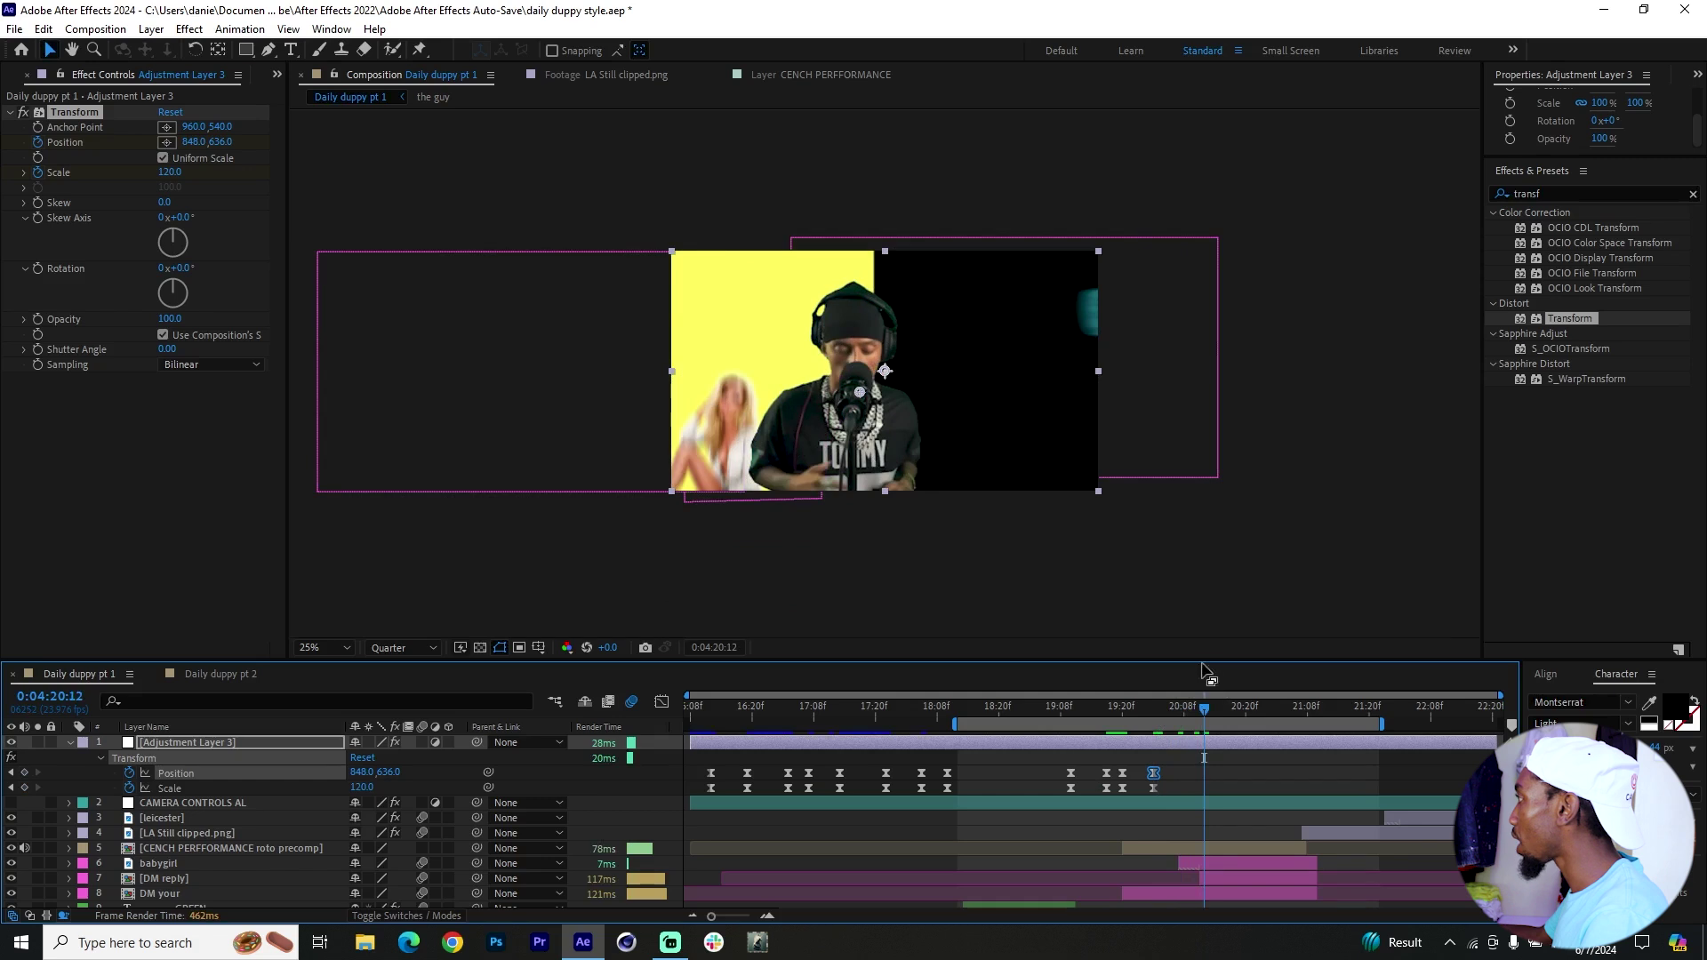
key("Page_Up")
key("Page_Up")
key("Page_Up")
left_click_drag(1146, 761, 1193, 787)
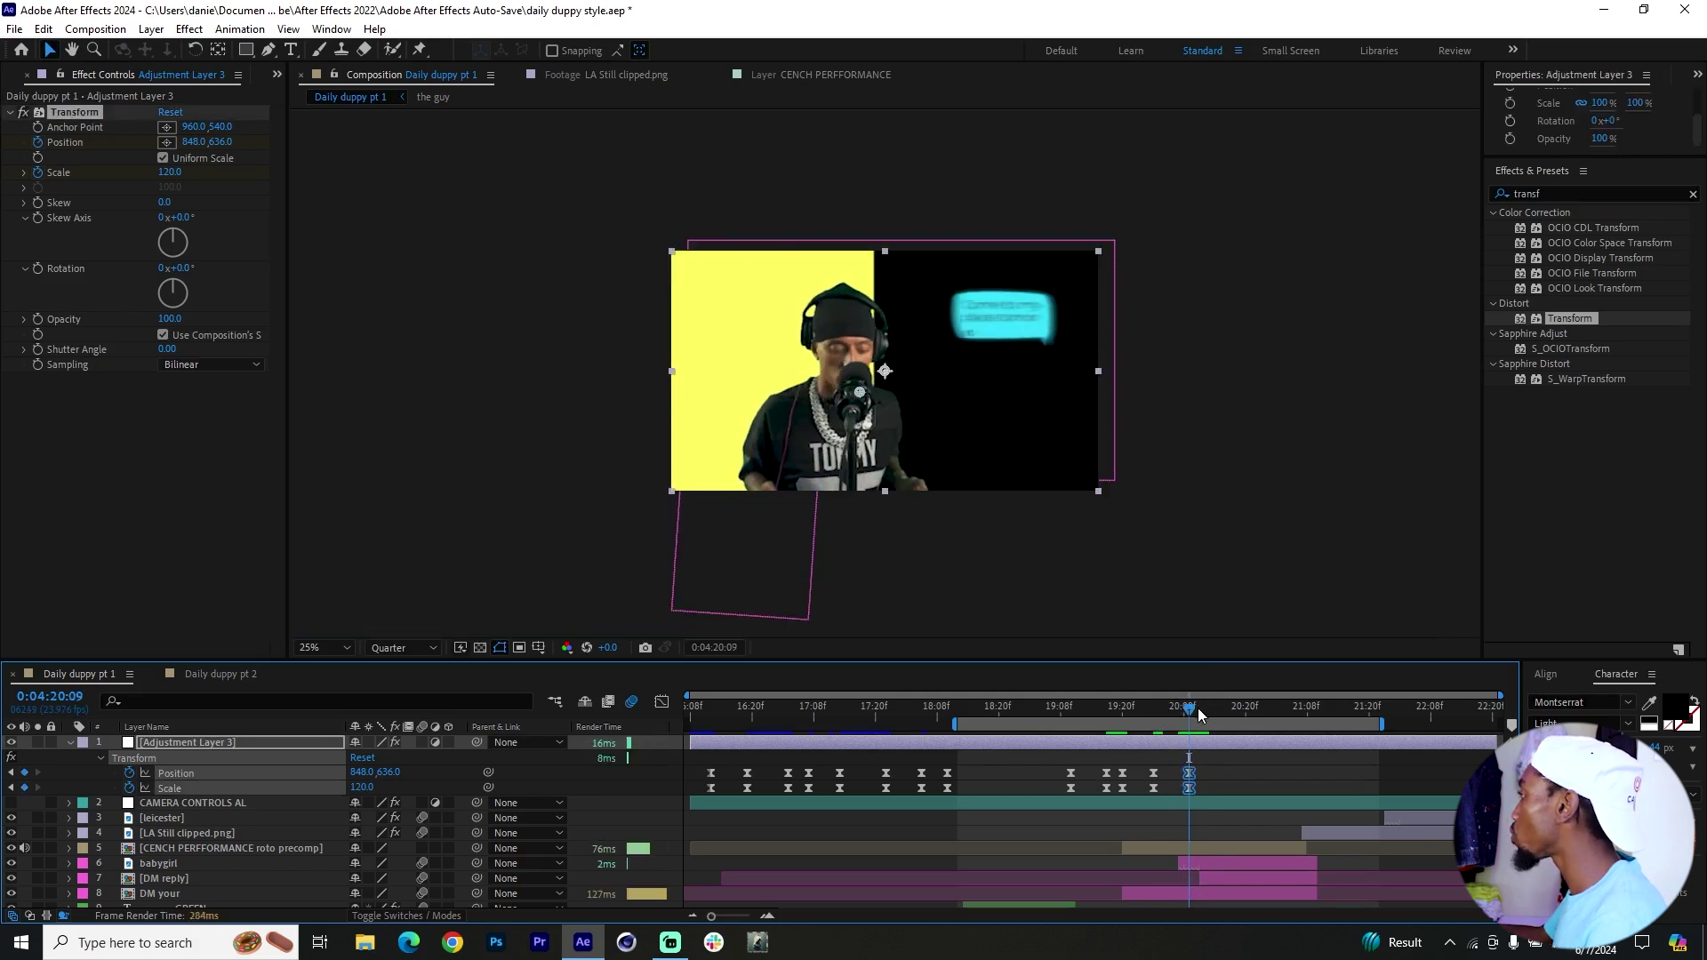
- At 0:04:20:15, keyframe Position at 1138, 484 and add a Scale keyframe at 120
left_click_drag(1188, 711, 1220, 711)
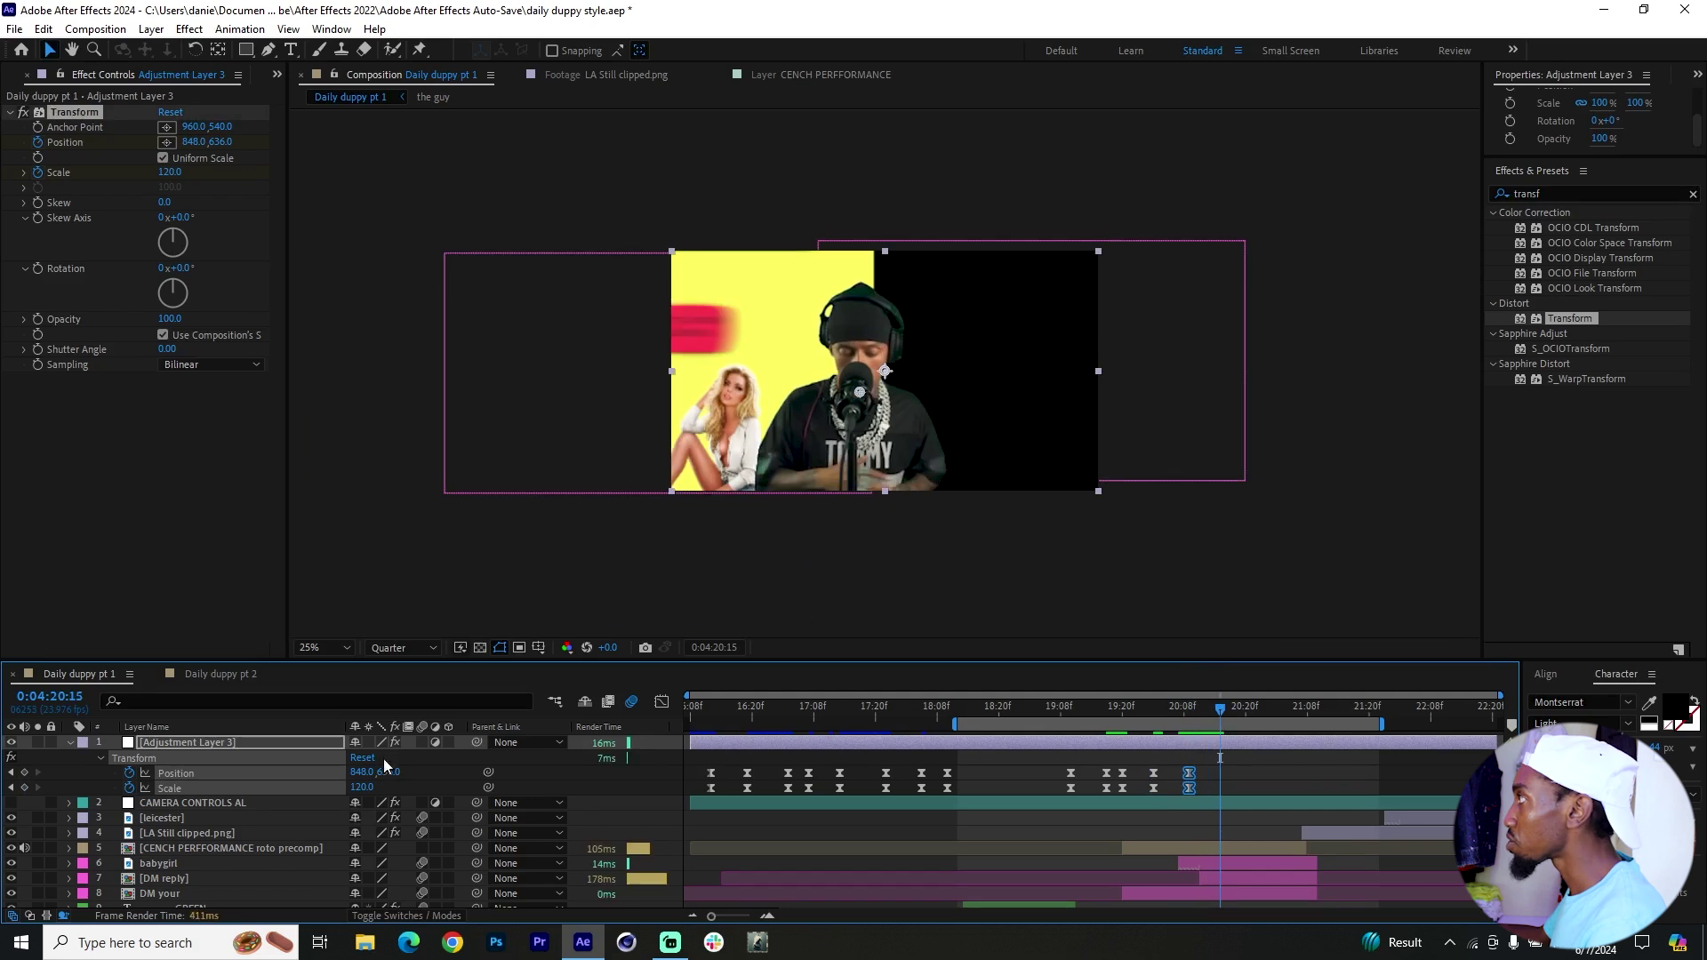
left_click_drag(355, 772, 634, 757)
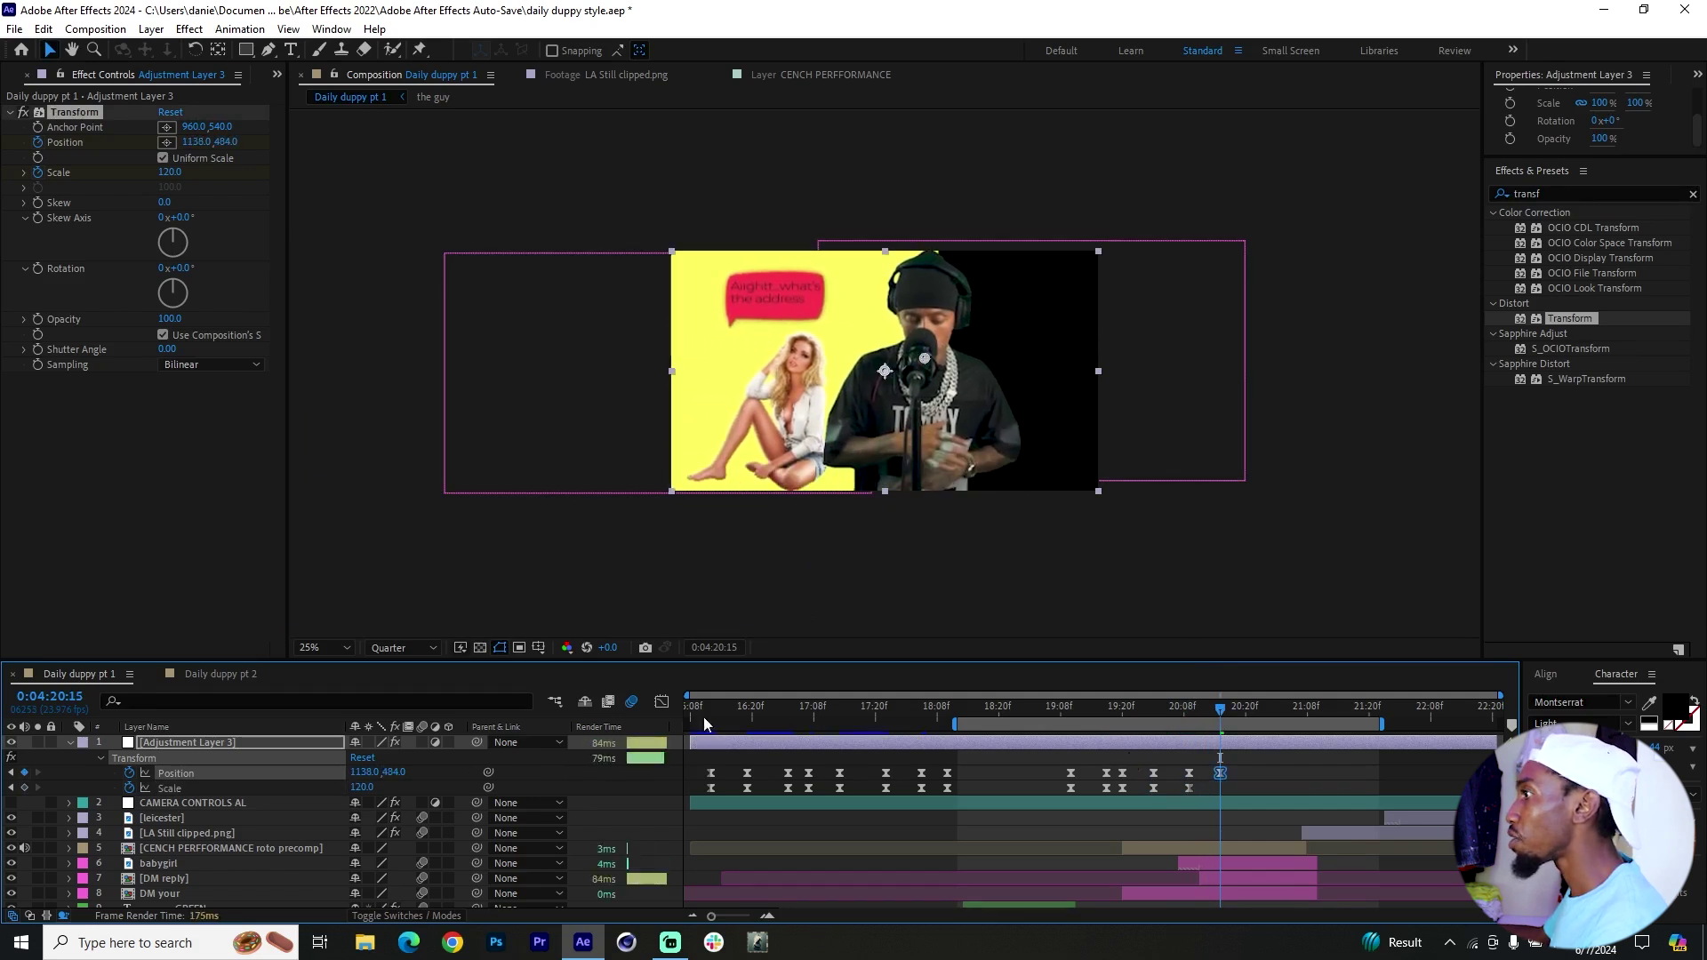
left_click(24, 788)
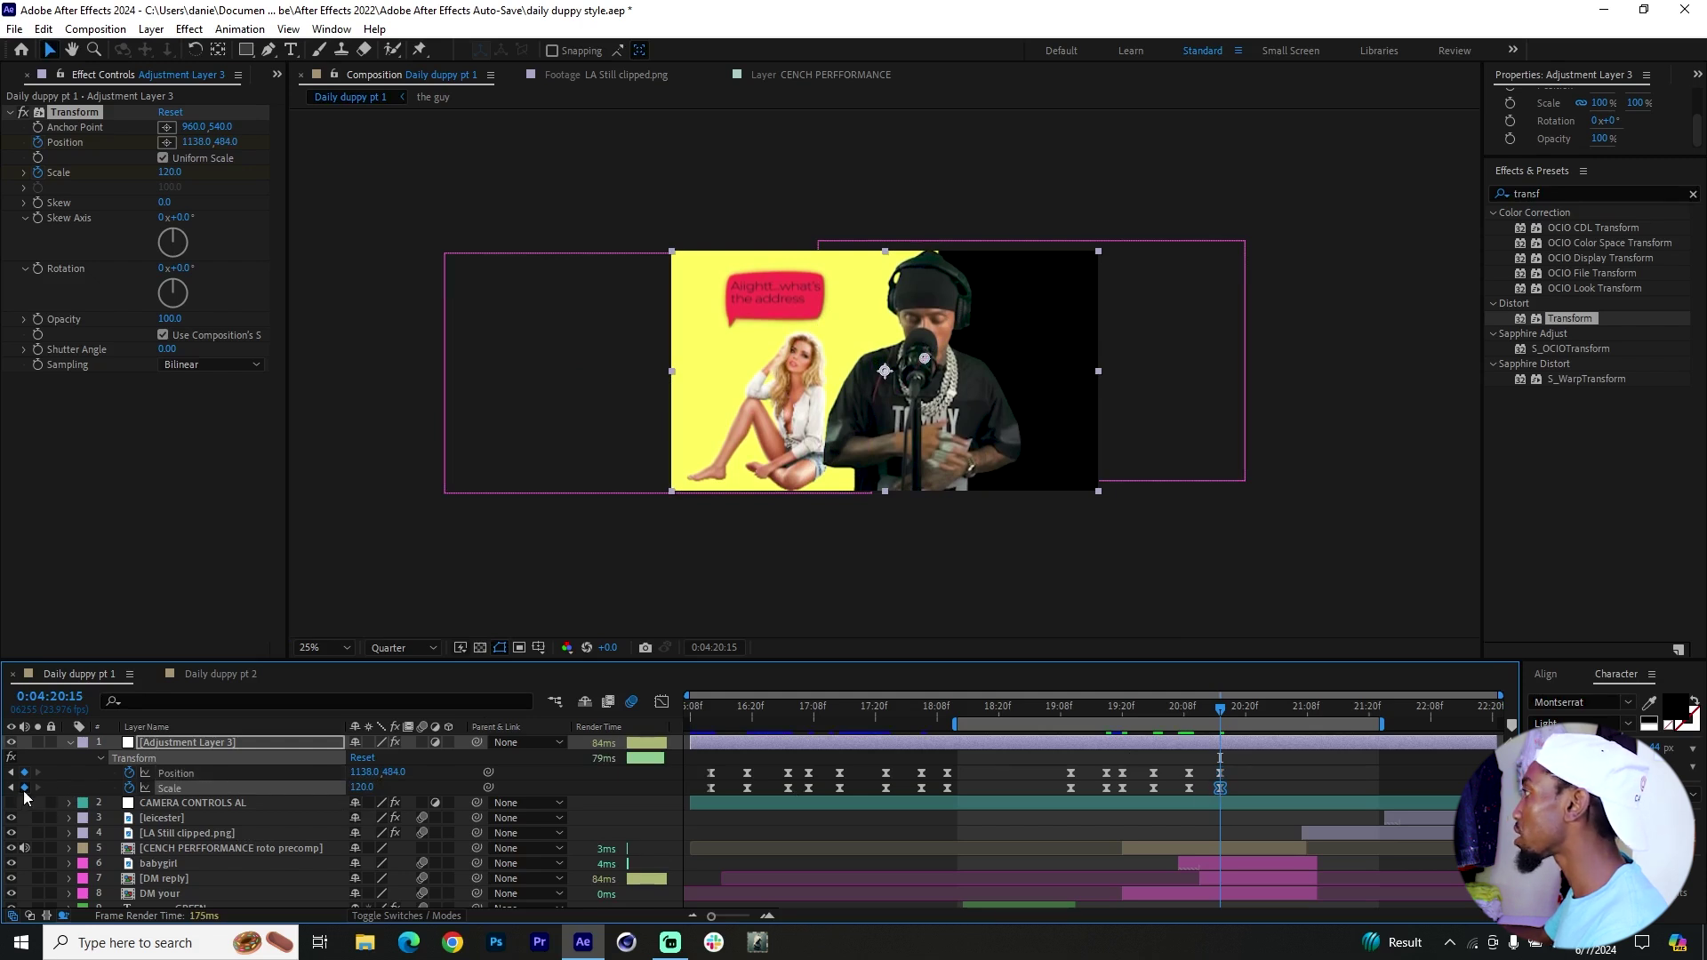
- Paste Scale 120 and Position 848, 636 keyframes at 0:04:21:04 and reset the Transform effect to its defaults at 0:04:21:09
key("space")
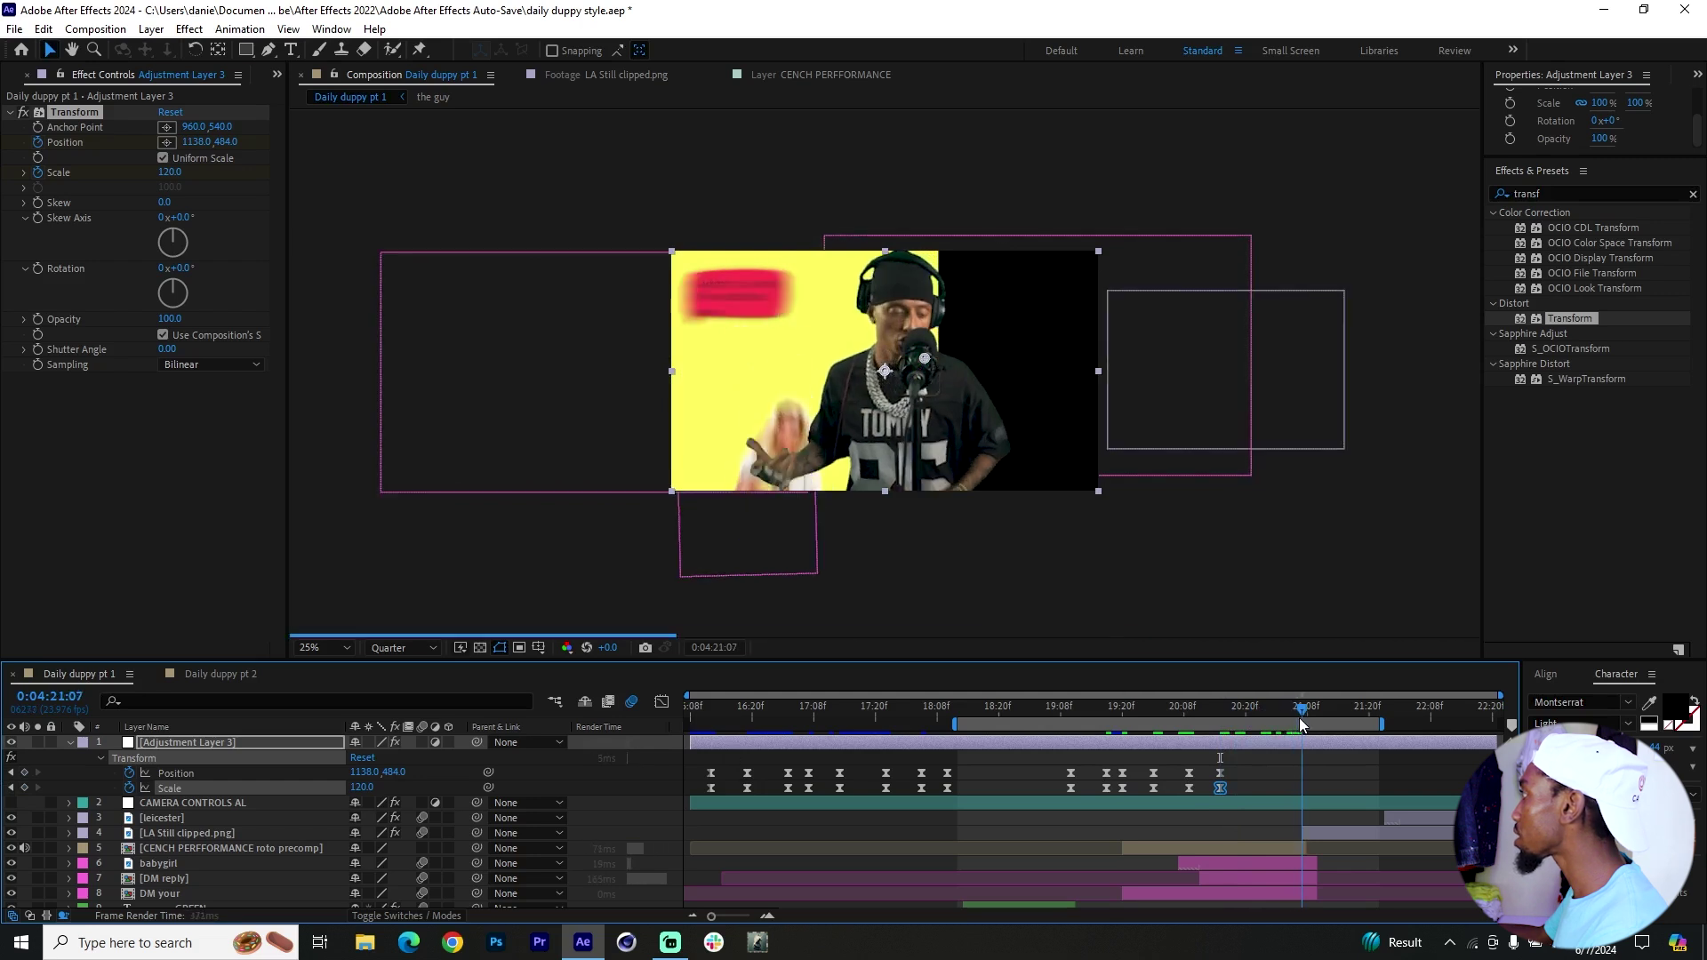
left_click(1287, 720)
left_click(1220, 773)
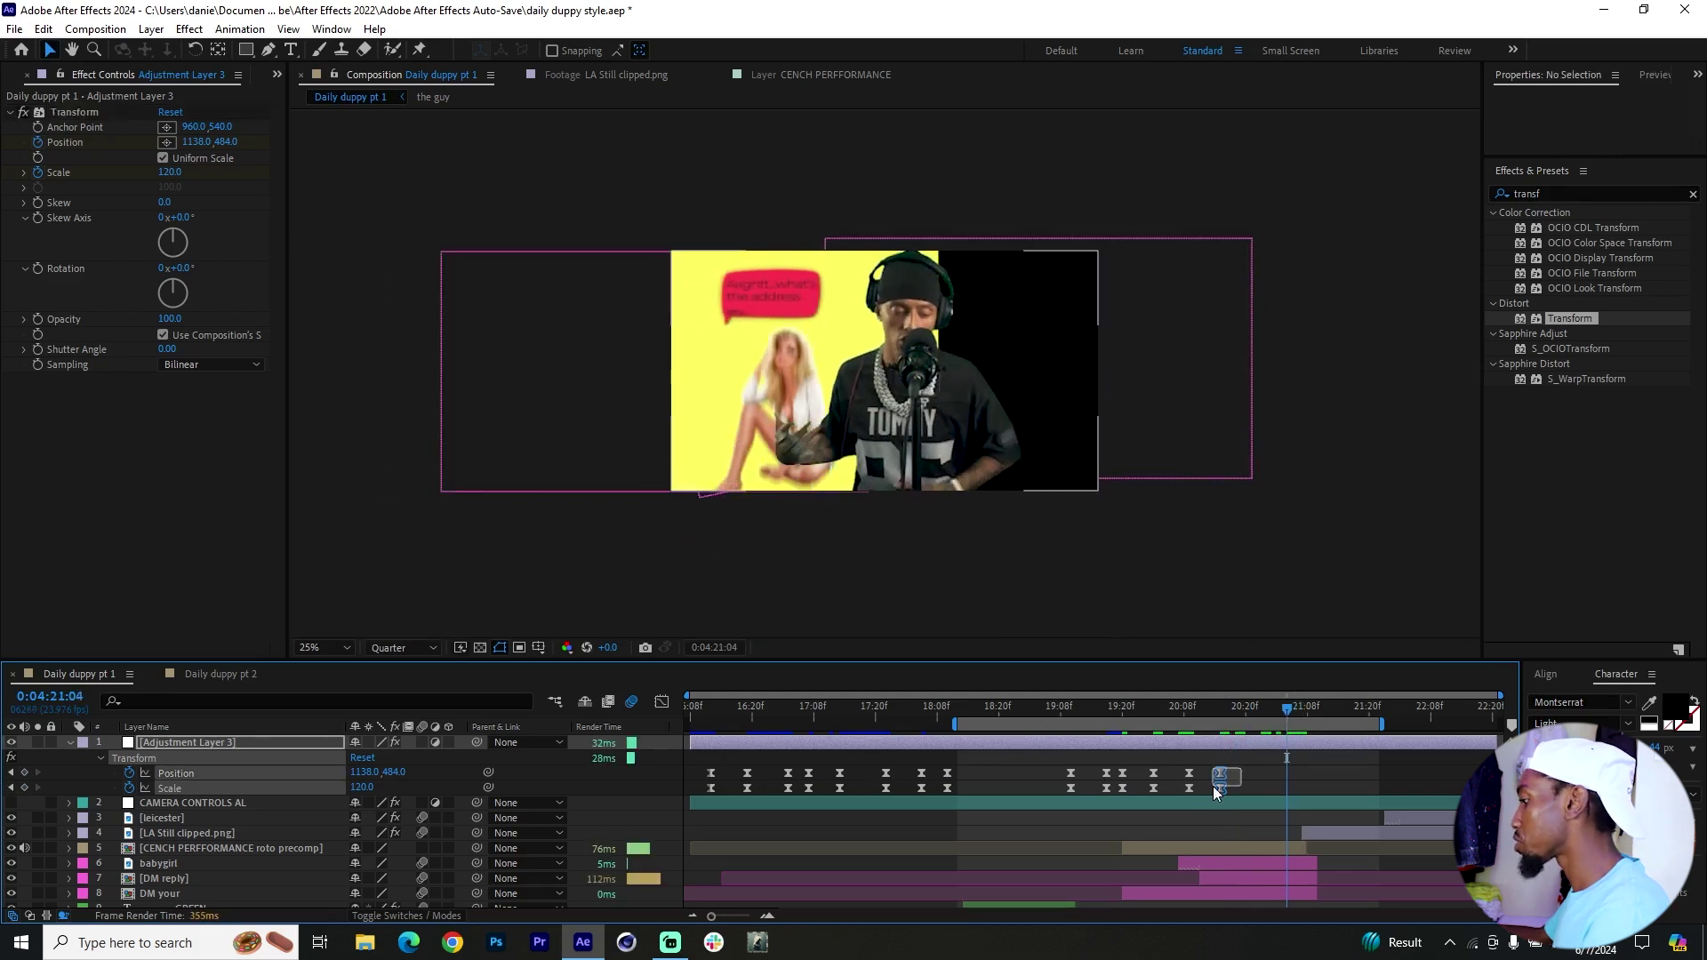
left_click_drag(1301, 716, 1312, 715)
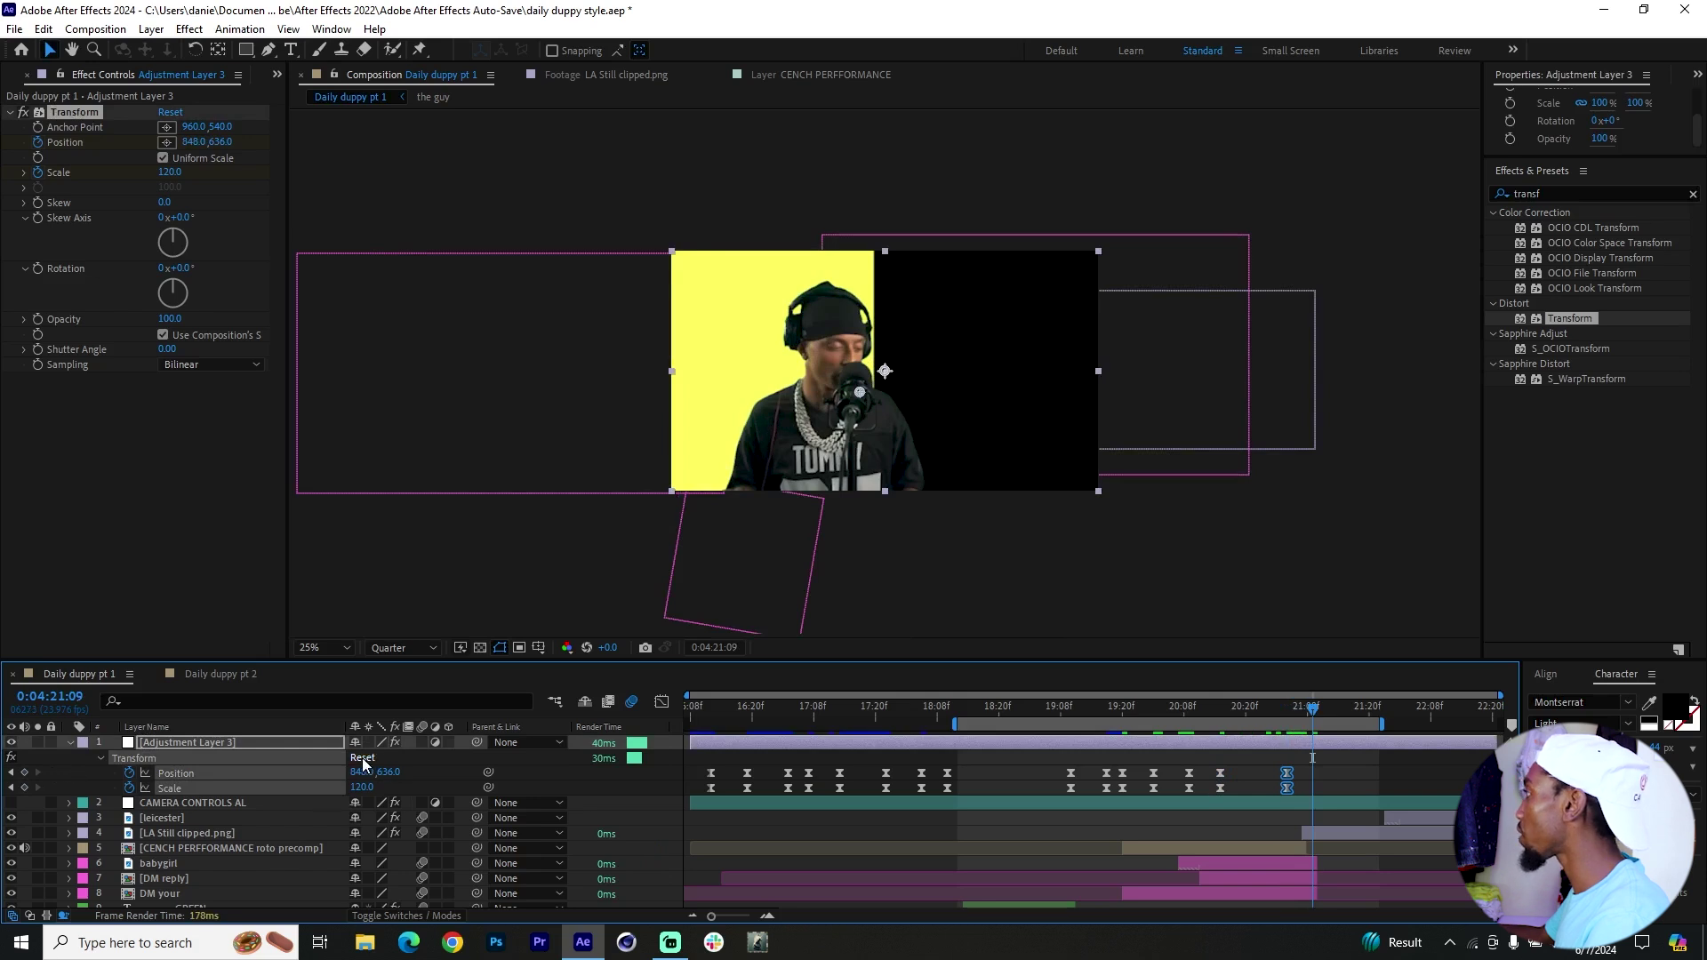
- Set the work area from 0:04:16:08 to just past the last keyframes and preview the animation at Half resolution
left_click_drag(955, 724, 688, 724)
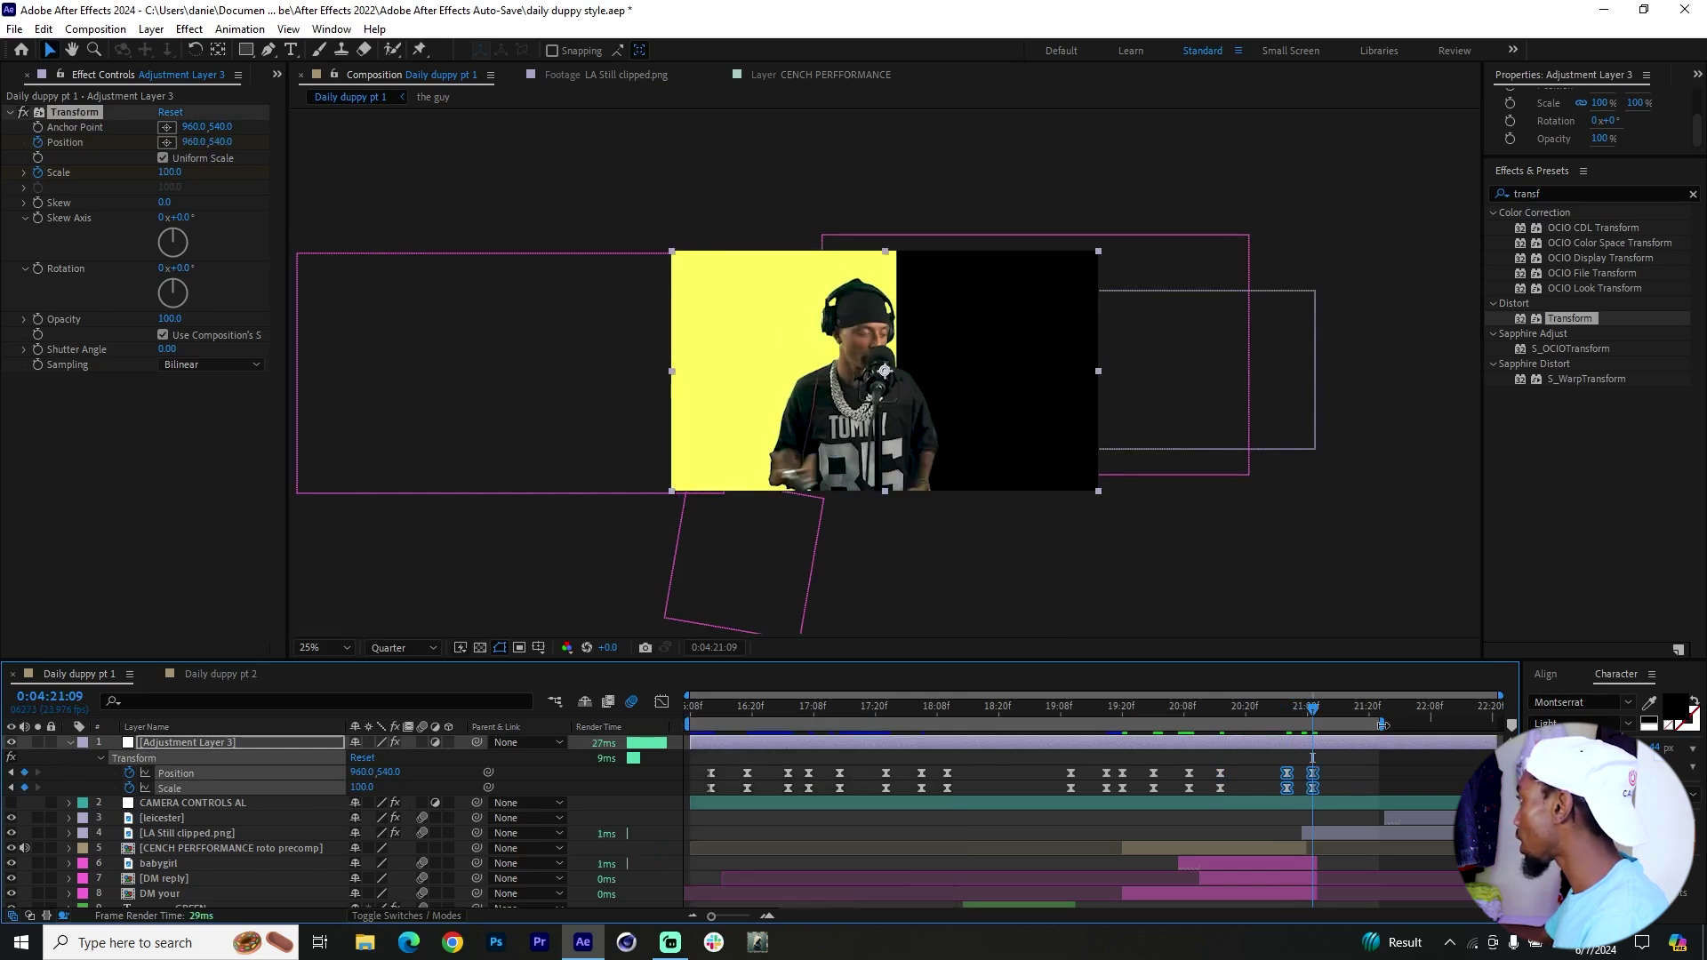
left_click_drag(1383, 725, 1317, 724)
key("space")
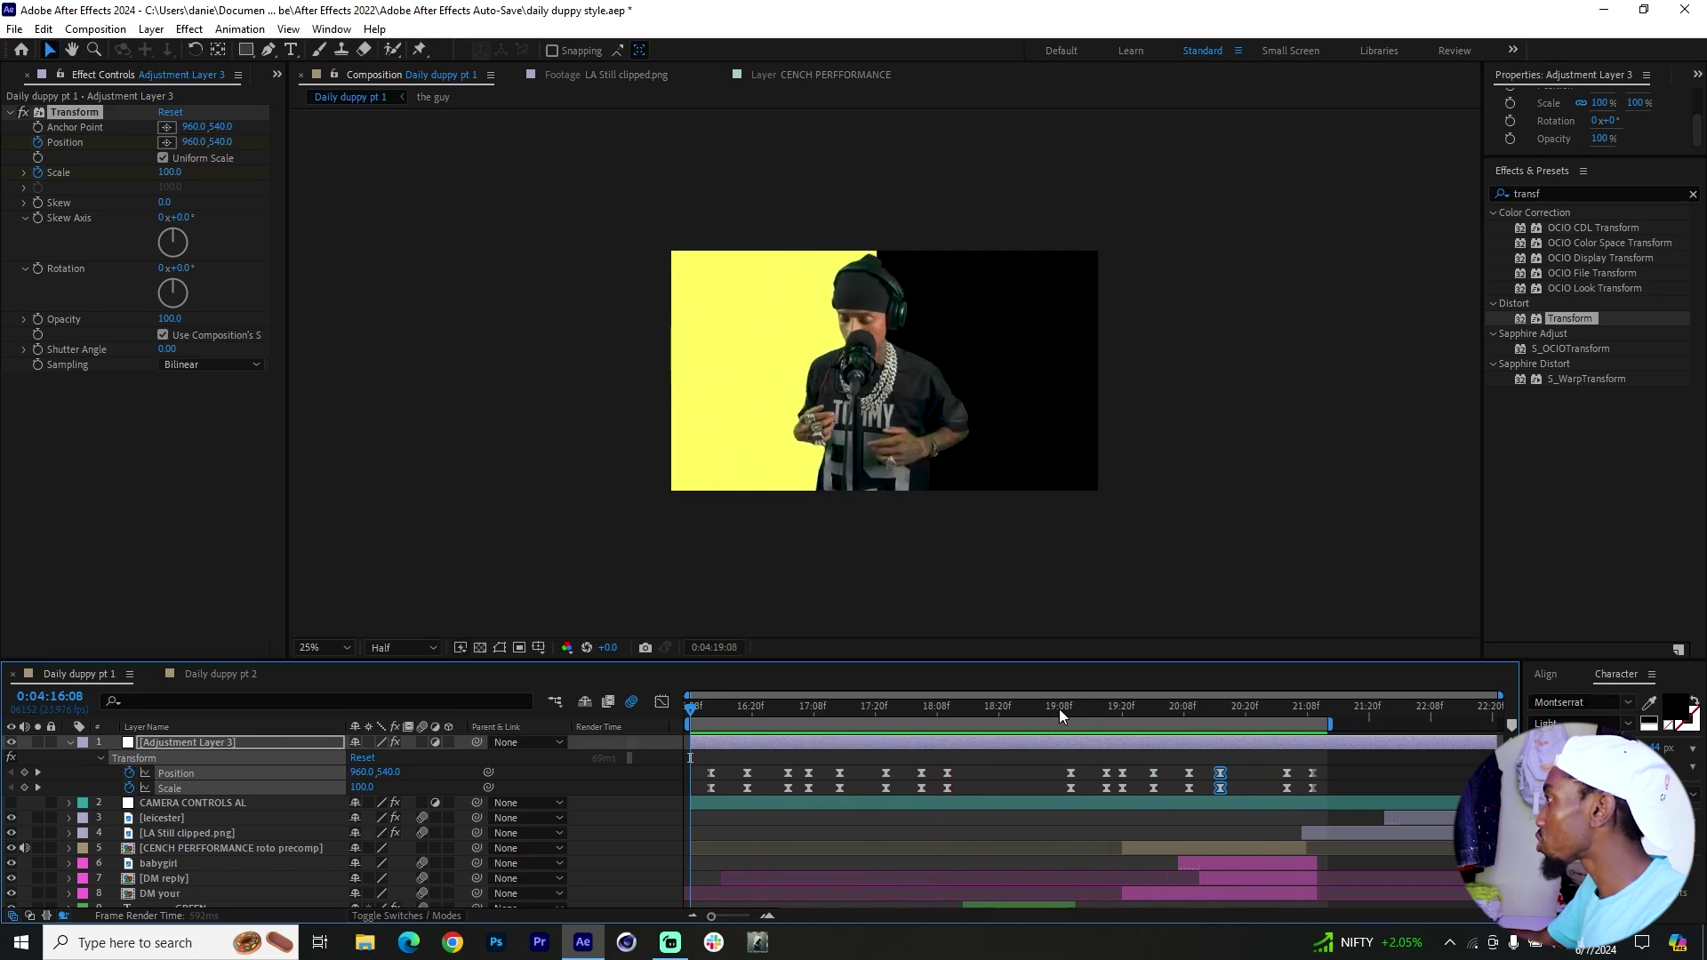
left_click_drag(1059, 708, 1046, 707)
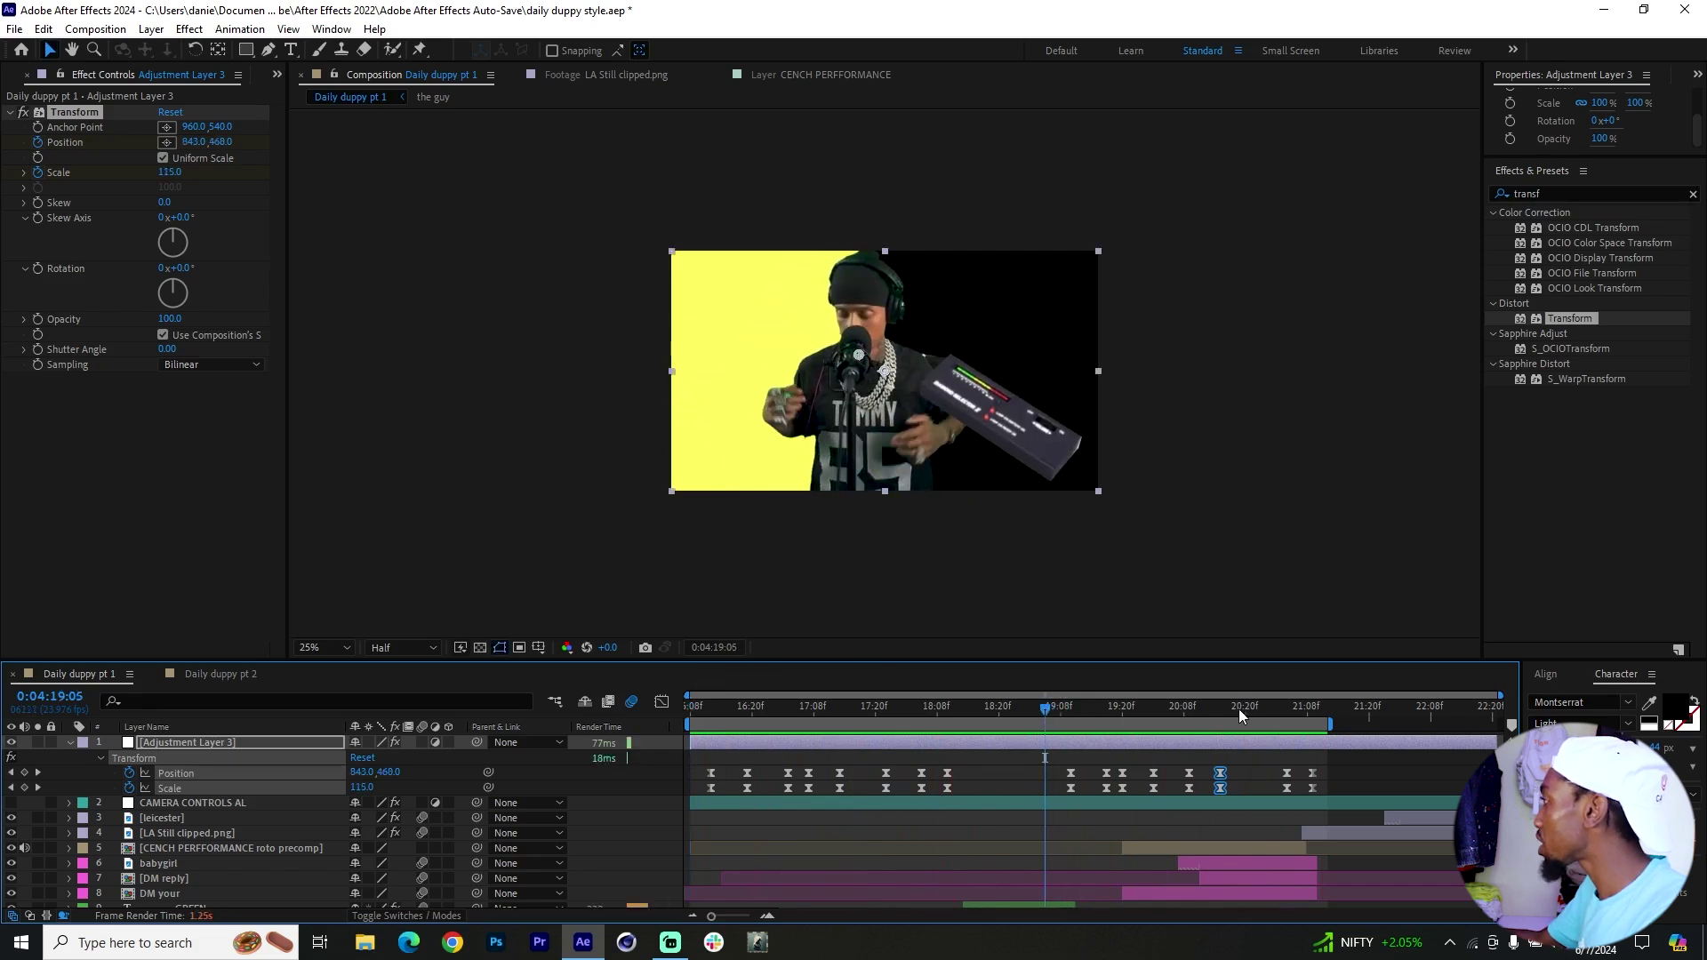
- Copy the Position 1138, 484 and Scale 120 keyframes to 0:04:21:01 and delete the pair at 0:04:21:04
left_click_drag(1207, 711, 1233, 788)
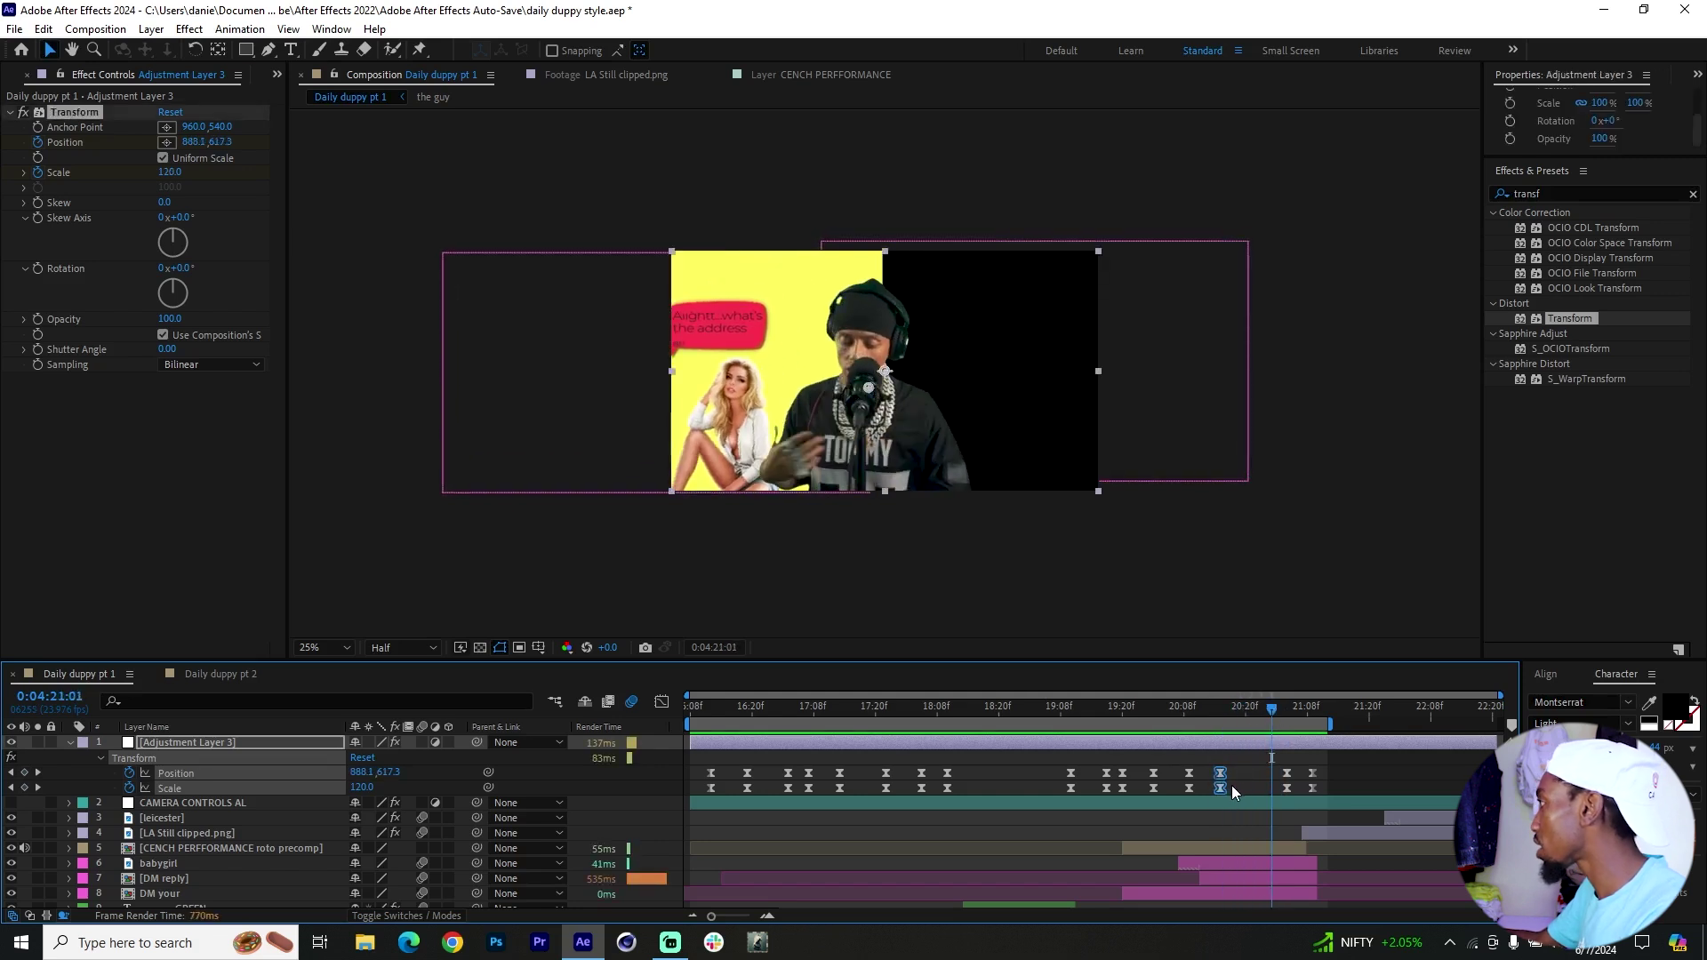
key("ctrl+v")
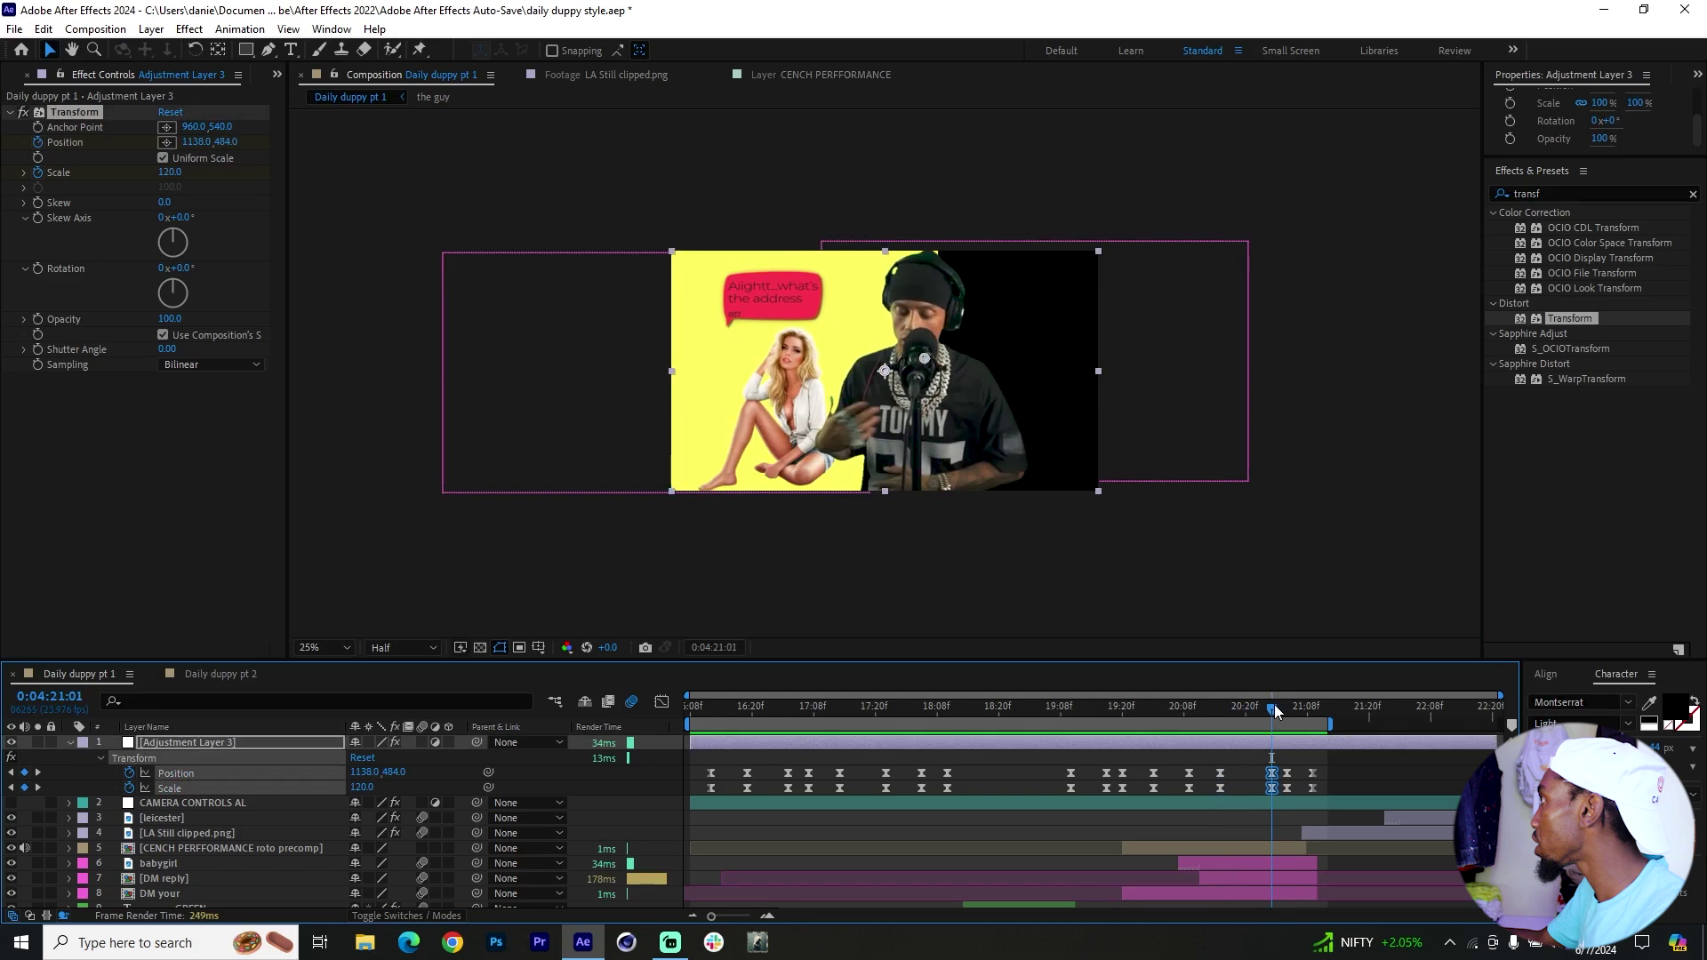
left_click_drag(1248, 711, 1288, 796)
key("Delete")
- Move the copied keyframe pair at 0:04:21:01 one frame later and preview the animation
left_click(1309, 708)
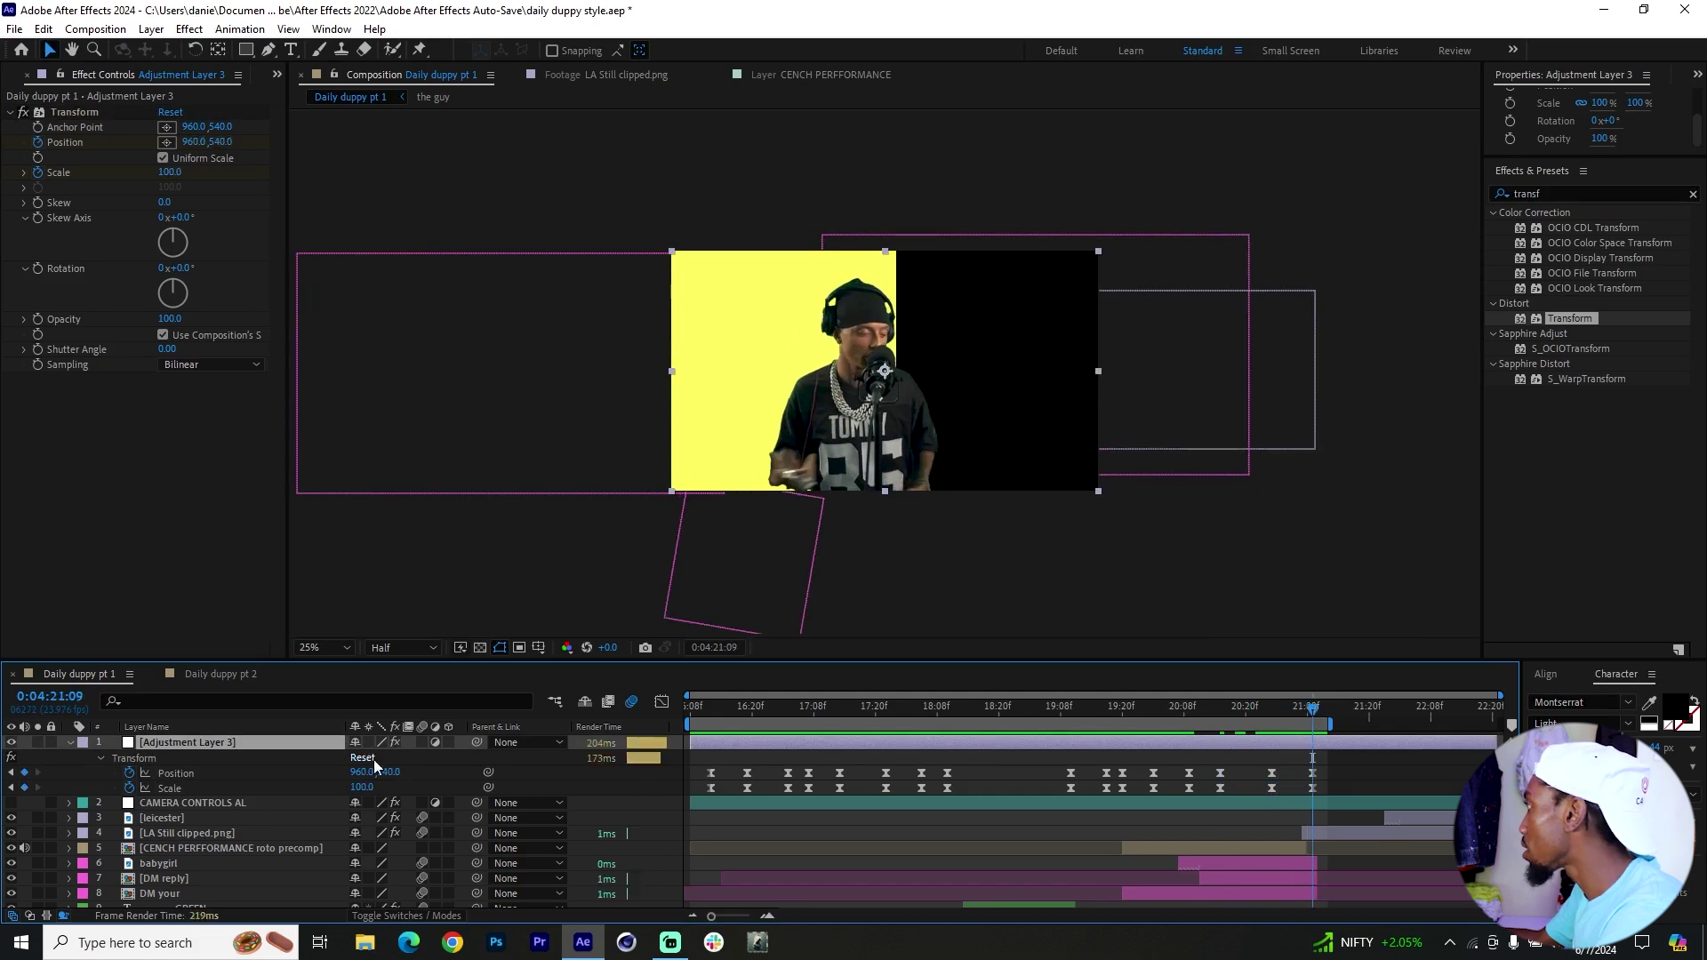
mouse_move(1261, 764)
left_mouse_down()
mouse_move(1278, 795)
mouse_move(1278, 774)
left_mouse_up()
key("space")
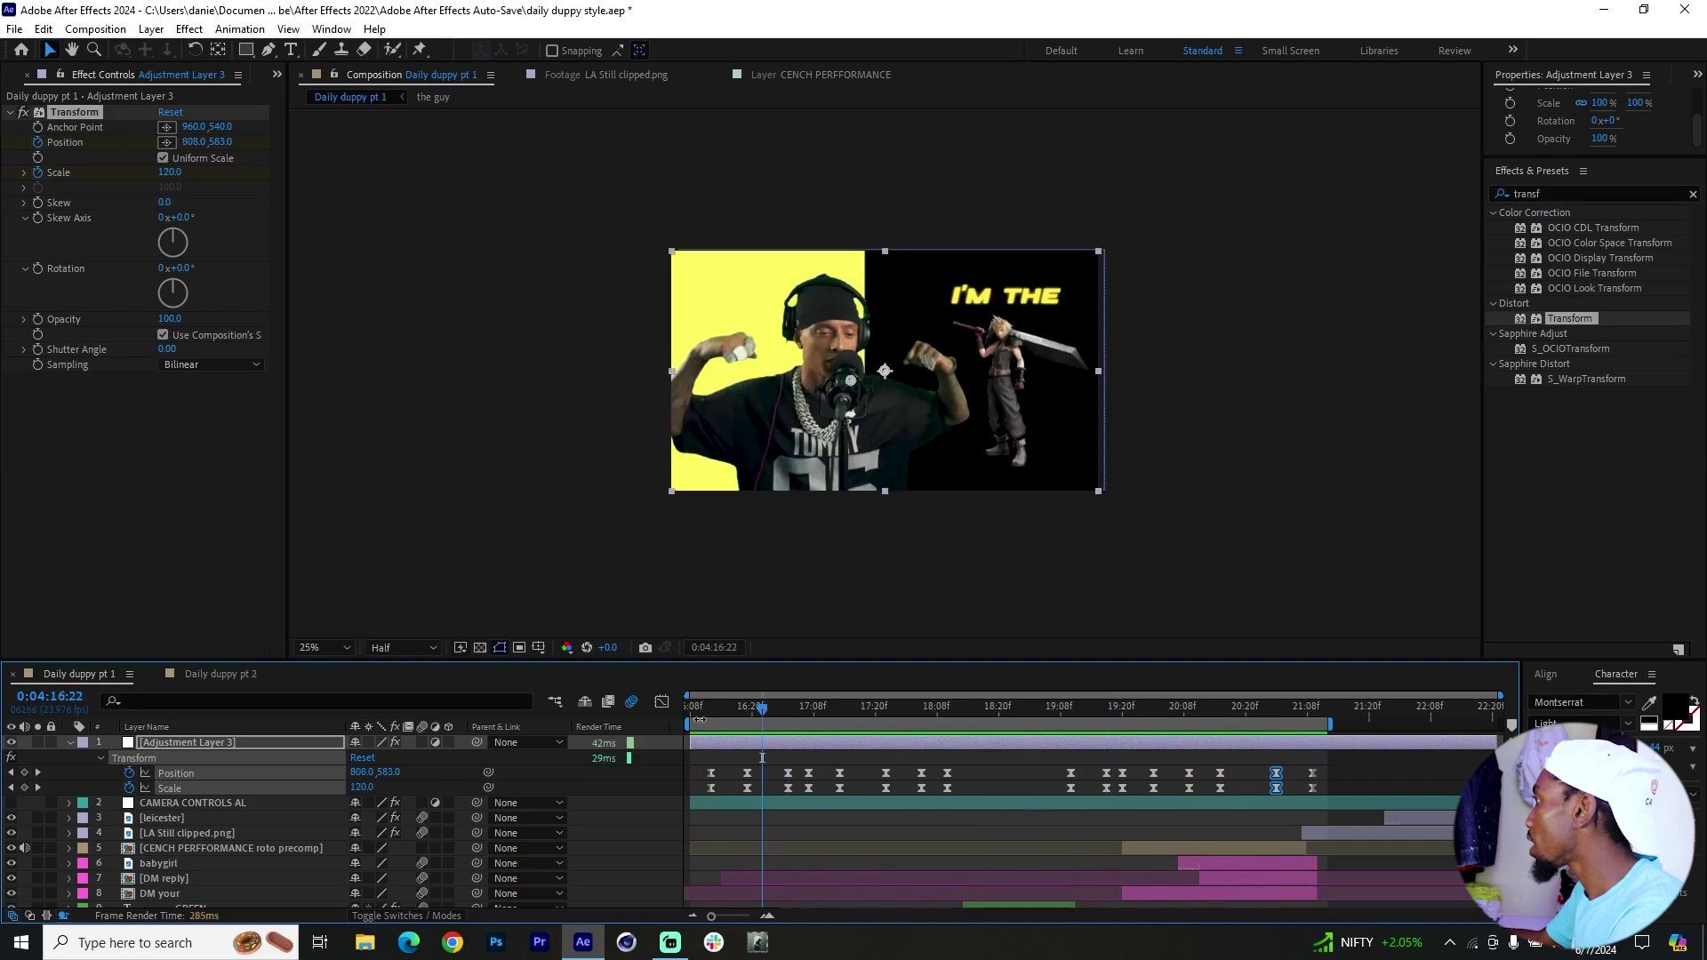
- Extend the work area, add the remaining Position and Scale keyframes after 0:04:21:09, and preview the animation from its start
left_click_drag(1482, 724, 1527, 723)
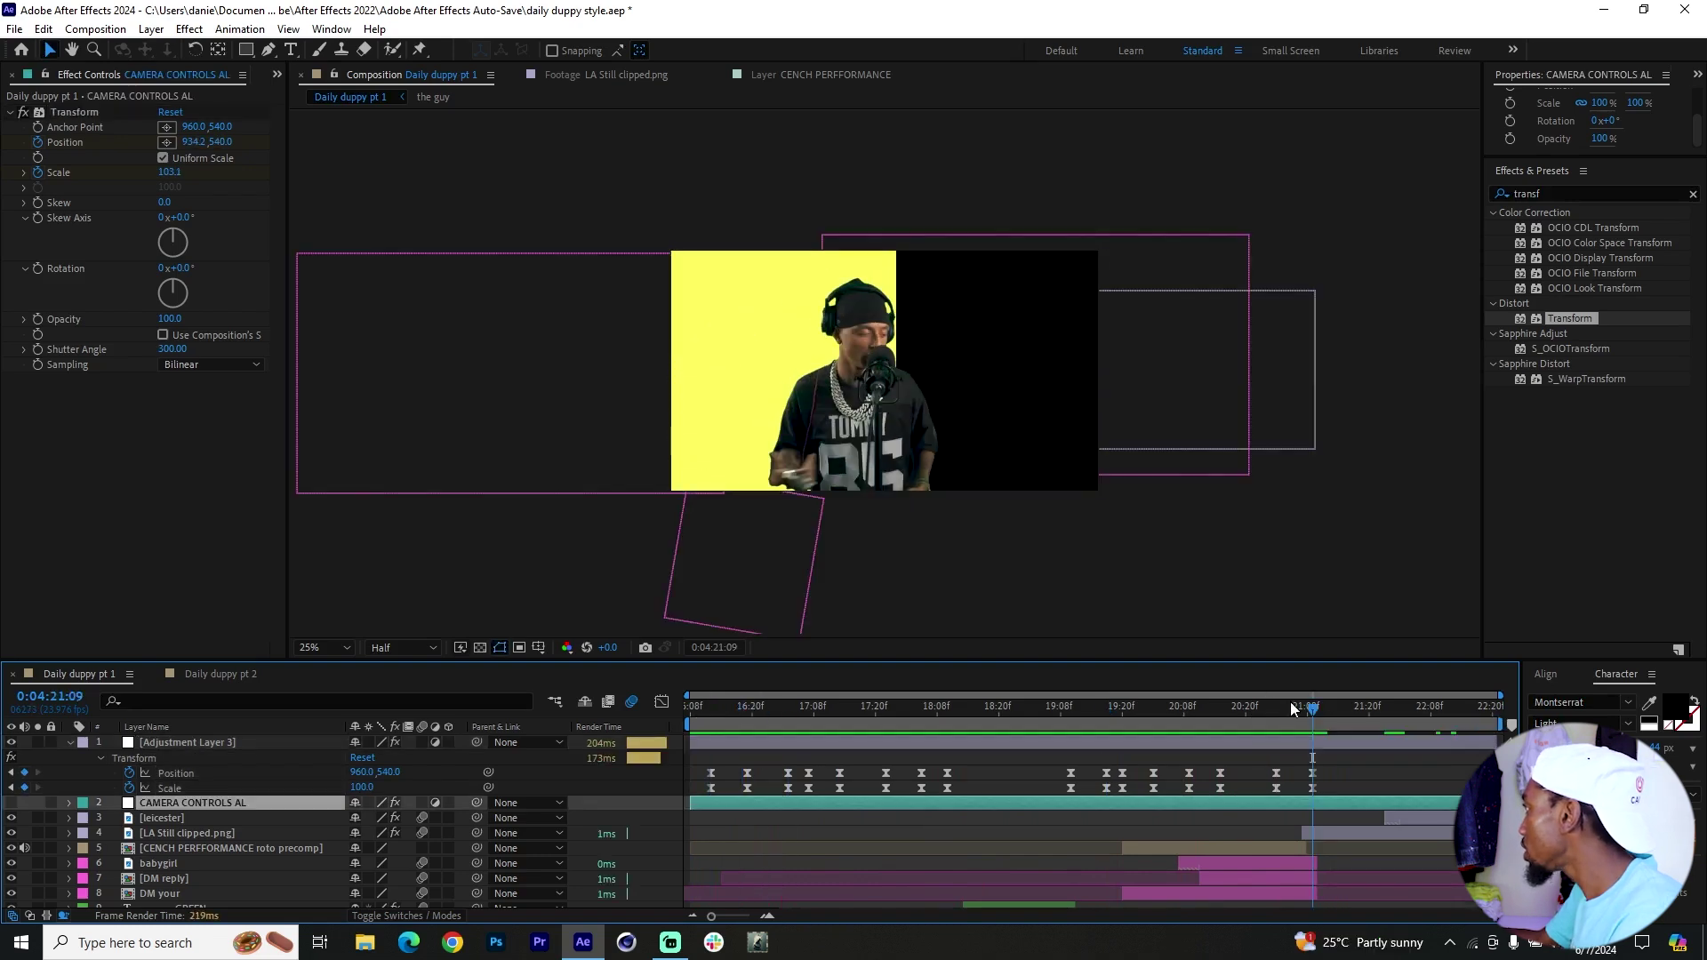
left_click_drag(1291, 707, 1343, 710)
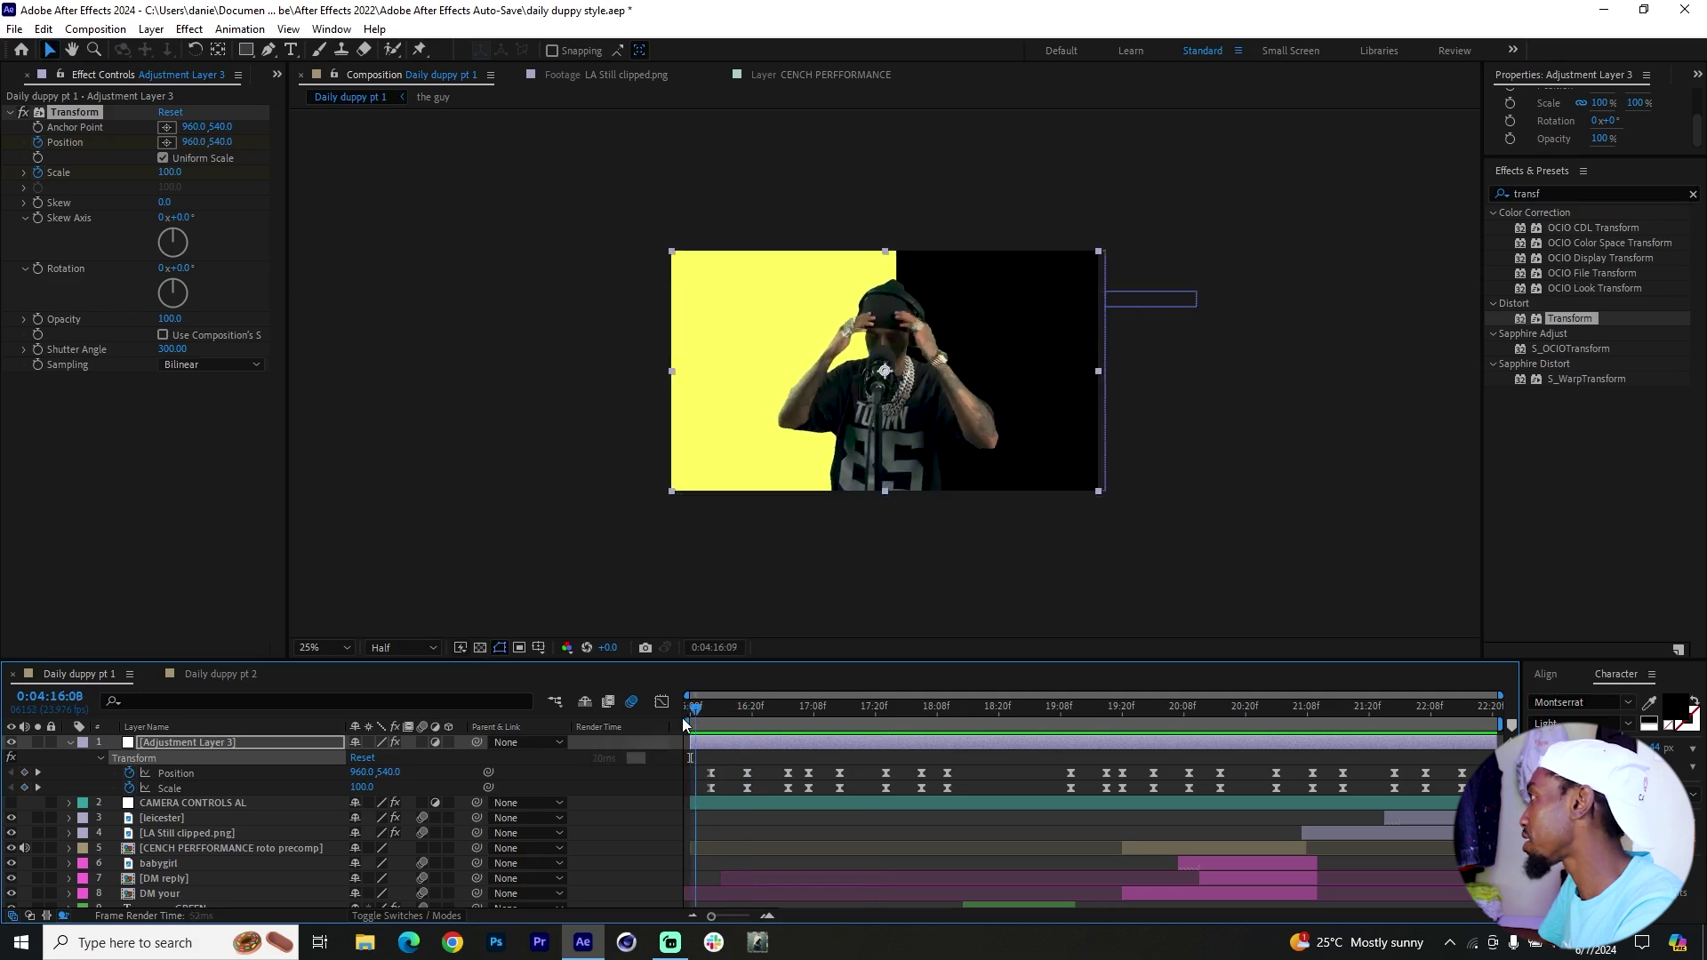
key("space")
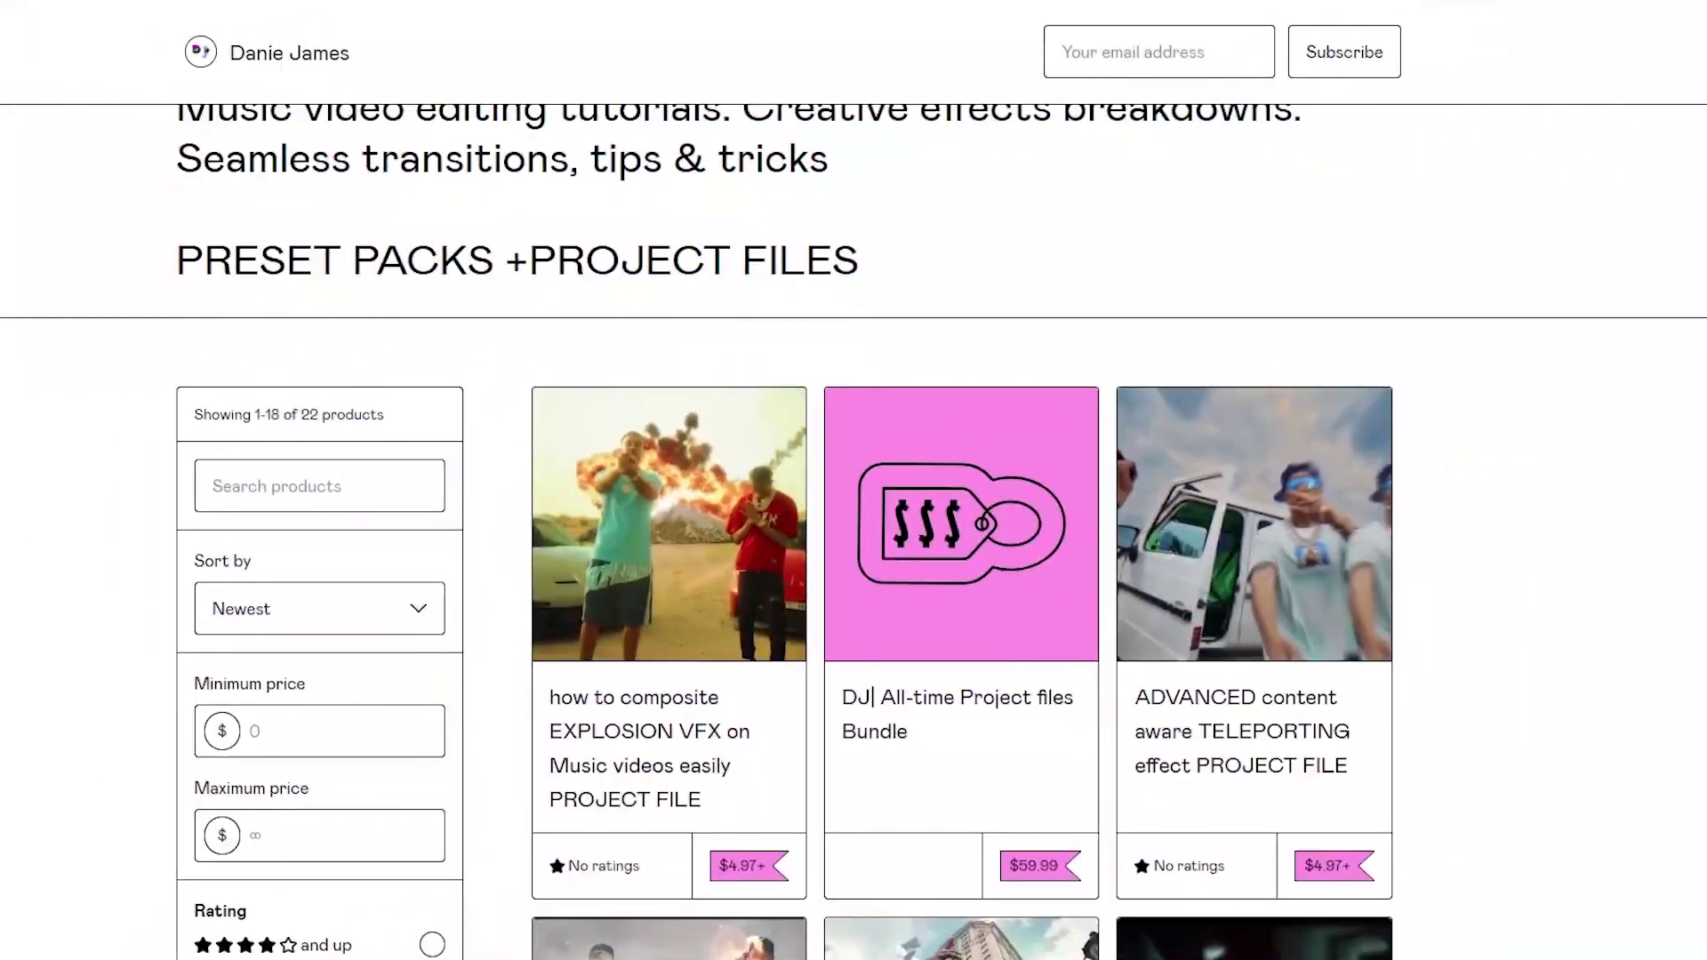
- Switch to the creator's web store and look through the listed project files and tutorials
scroll(697, 534, "down", 3)
scroll(697, 533, "down", 5)
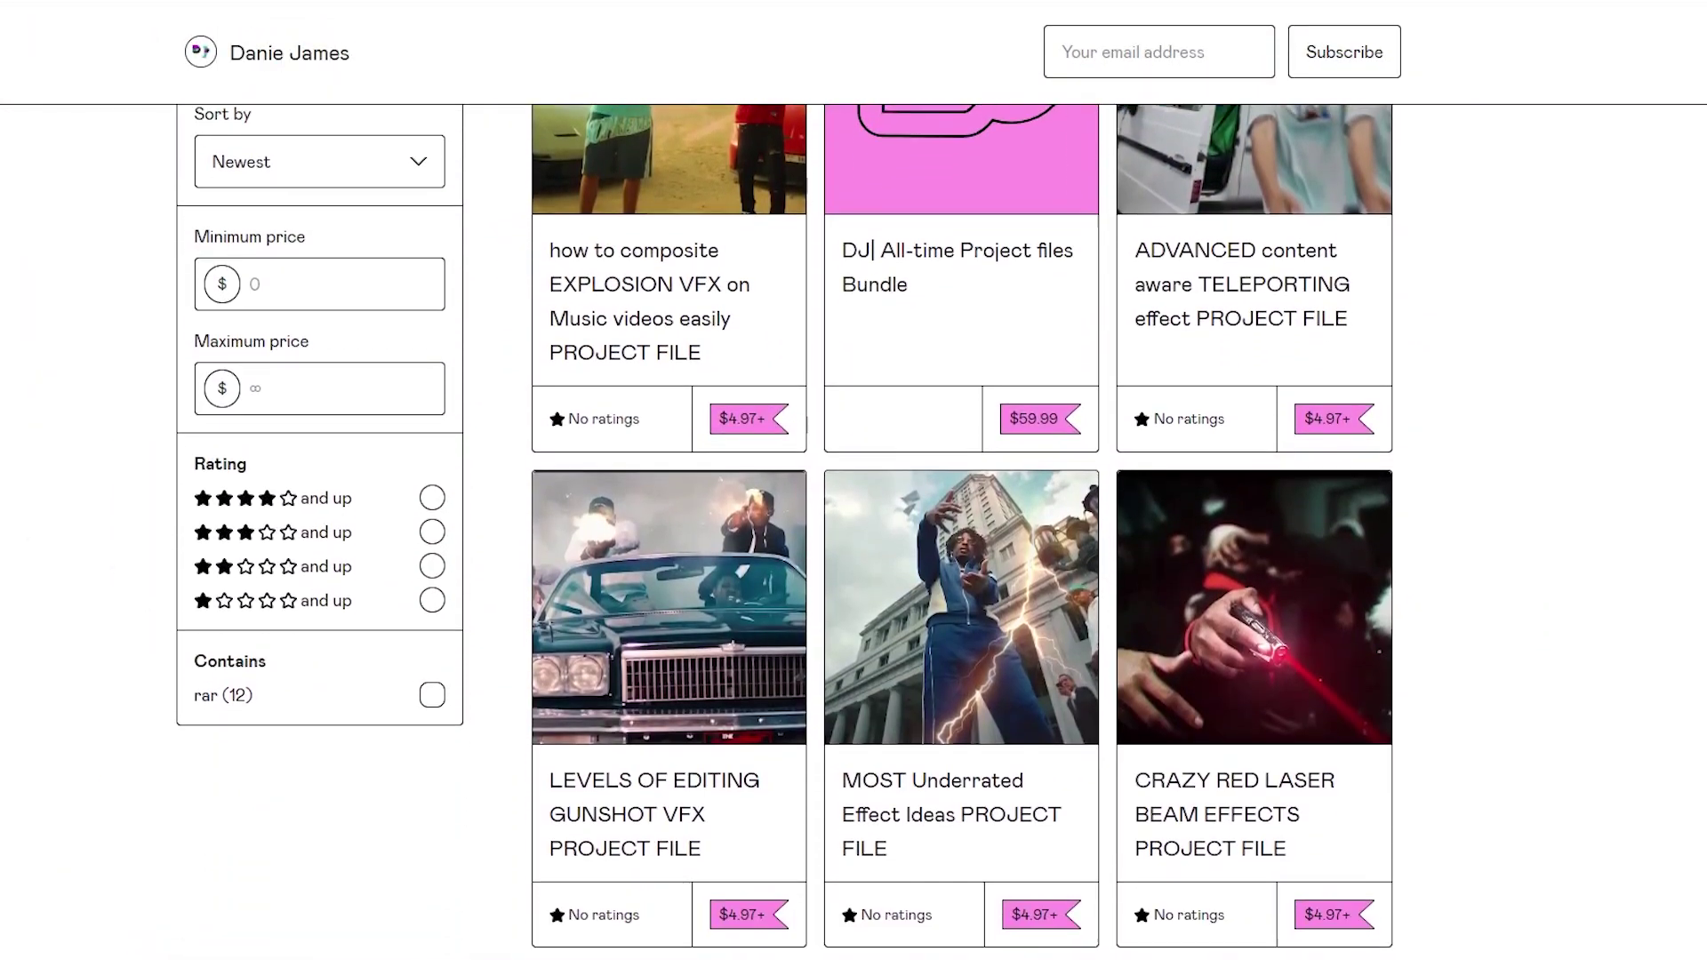
scroll(962, 534, "down", 5)
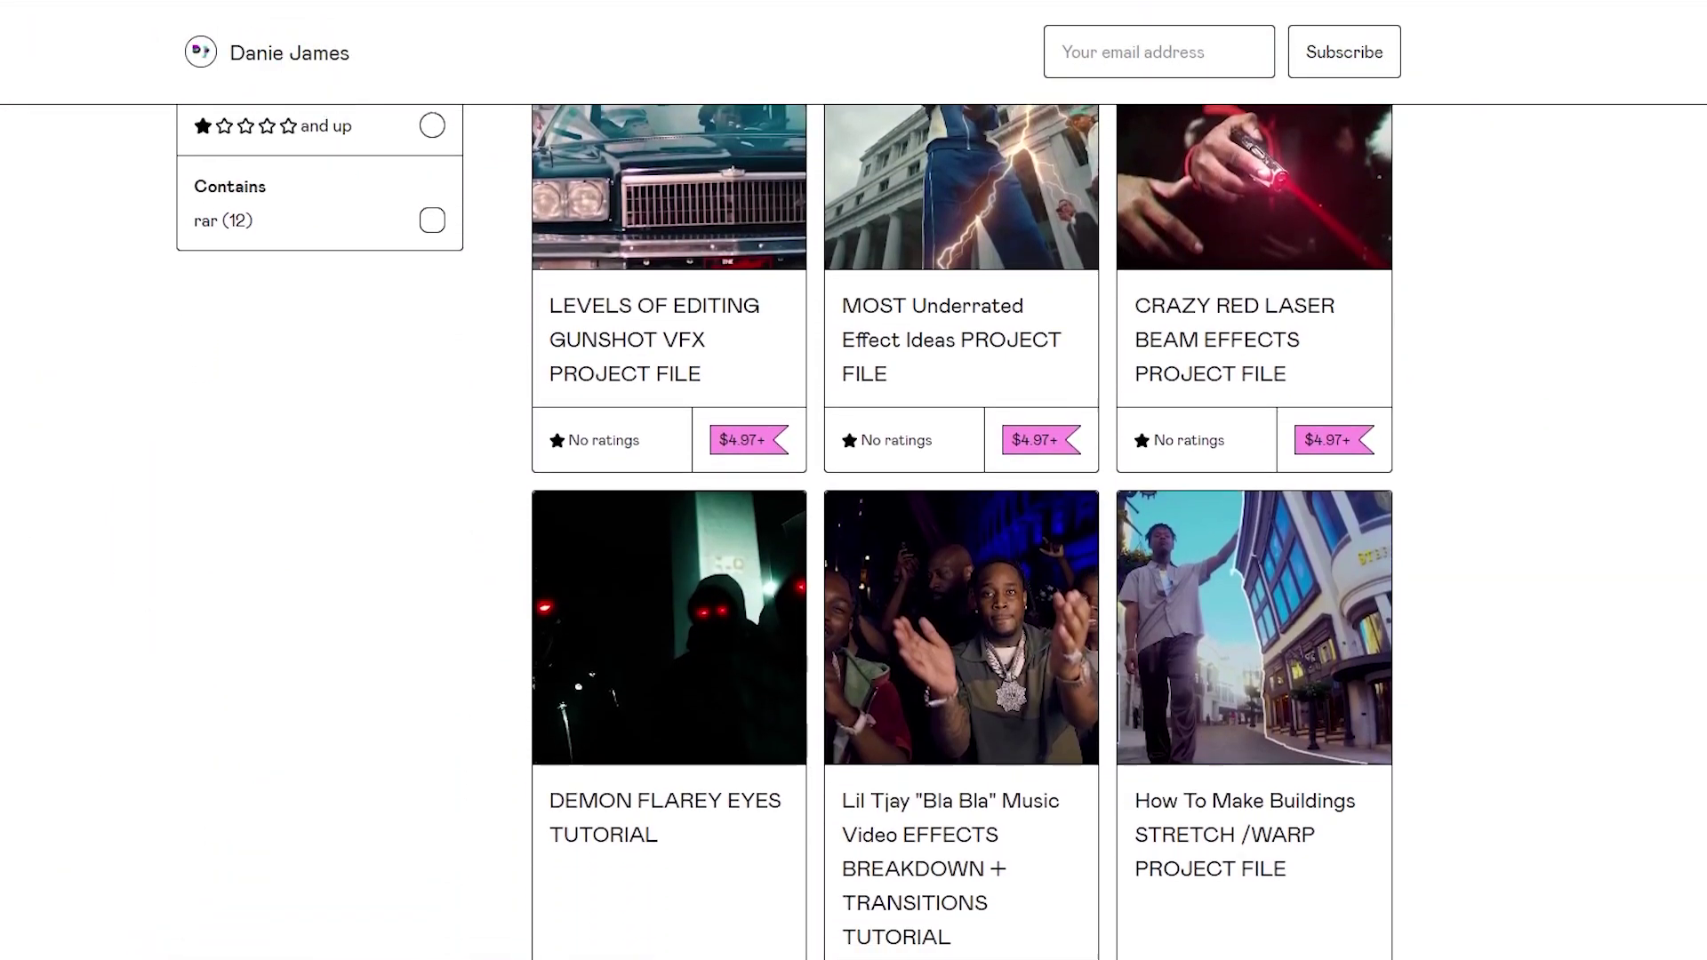
scroll(962, 533, "down", 4)
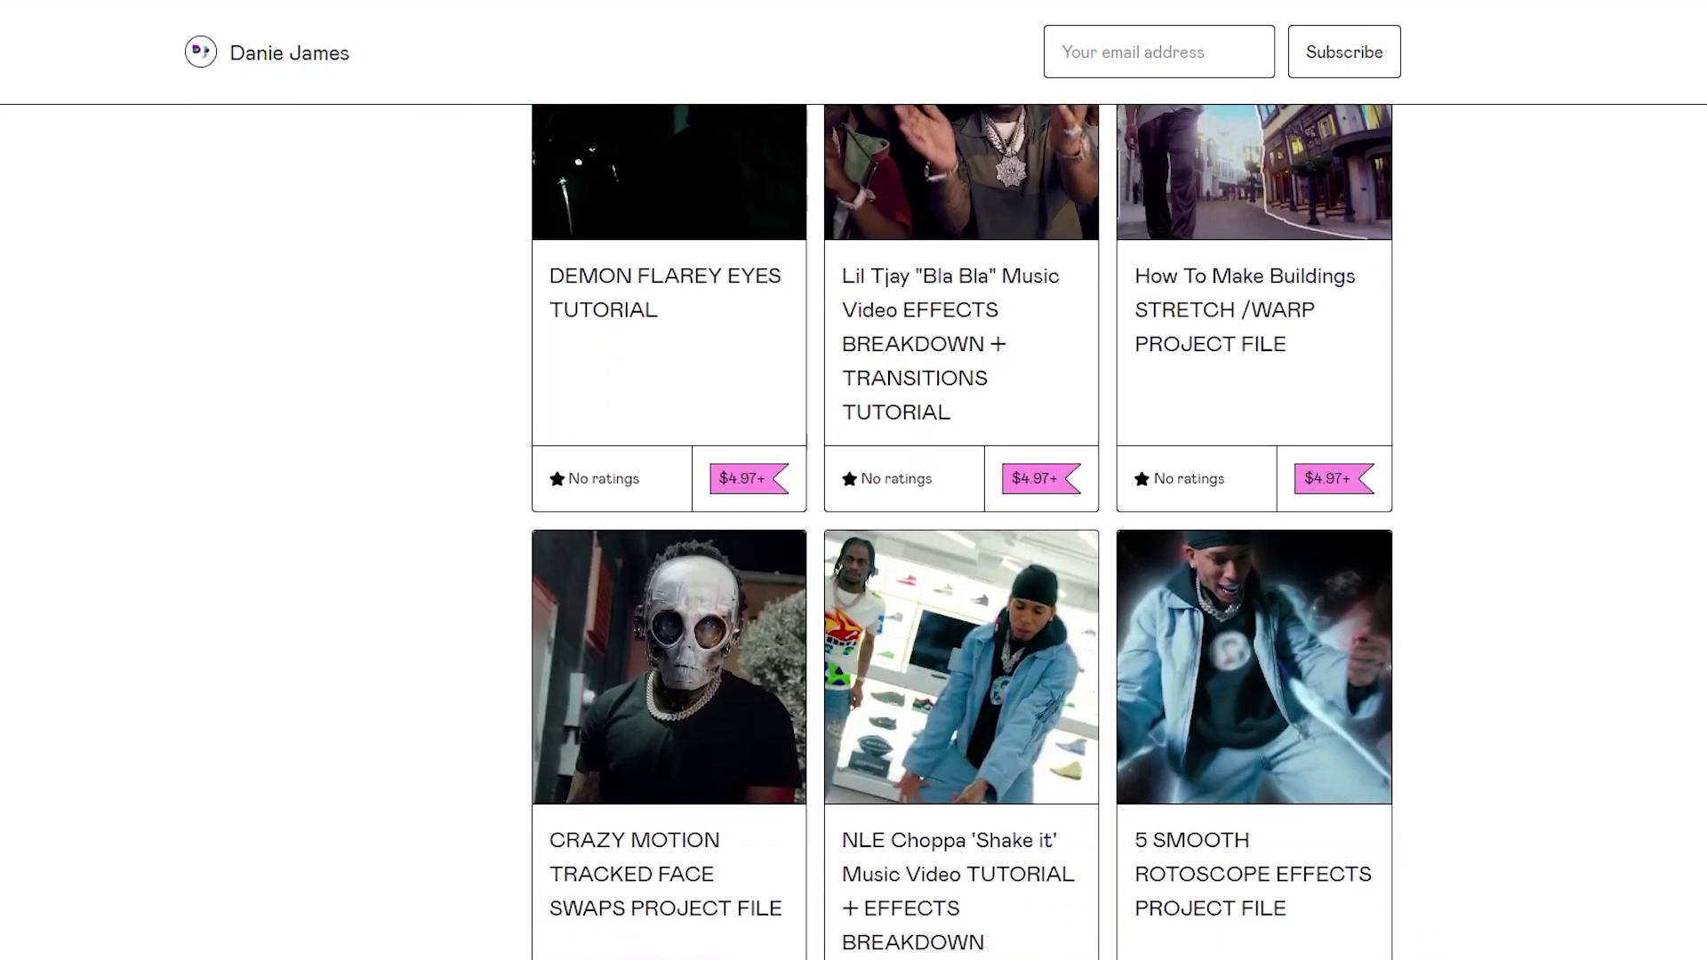